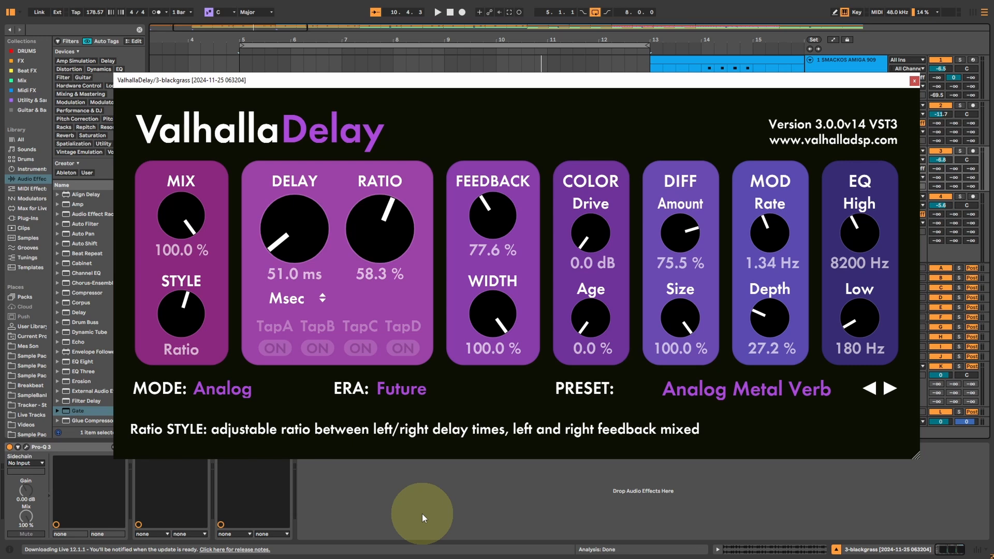
# Review the delay modes offered by the blackgrass track's ValhallaDelay and close the plug-in window.
pyautogui.click(224, 390)
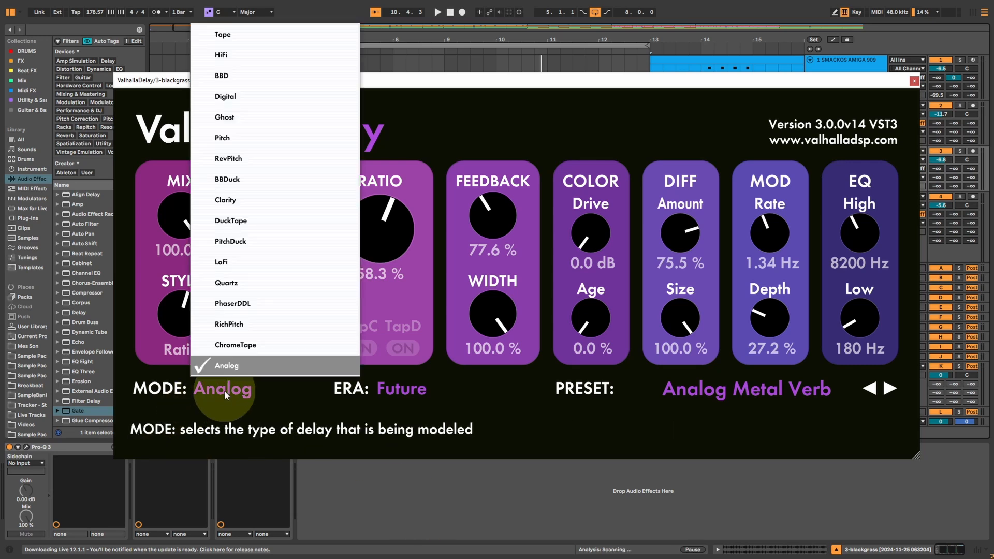
pyautogui.click(551, 454)
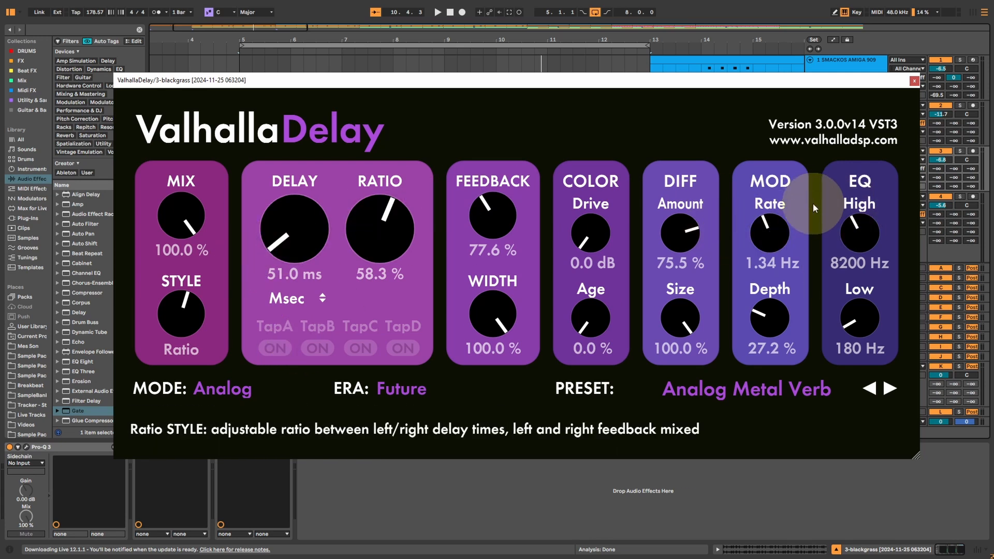
pyautogui.click(915, 82)
# Show the whole arrangement and turn off its loop.
pyautogui.moveTo(182, 27); pyautogui.dragTo(177, 34)
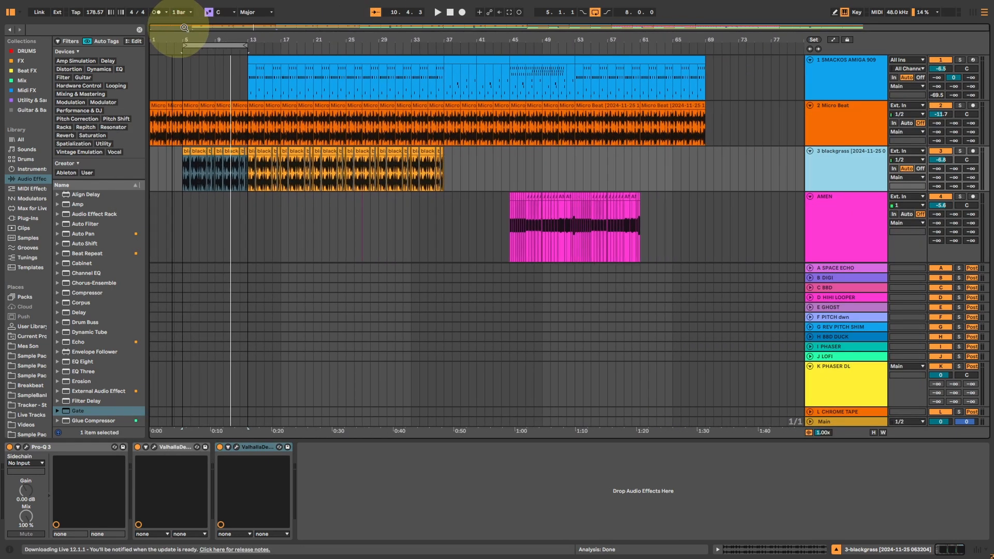
pyautogui.click(597, 13)
# Inspect the return tracks from A SPACE ECHO to L CHROME TAPE and fold the K PHASER DL return.
pyautogui.click(837, 268)
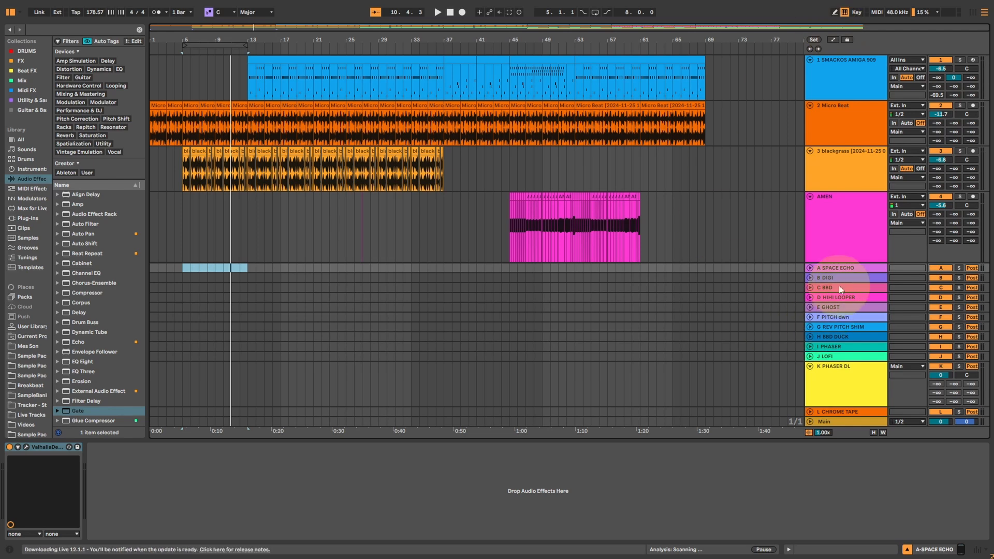
pyautogui.click(832, 411)
pyautogui.moveTo(833, 390); pyautogui.dragTo(832, 415)
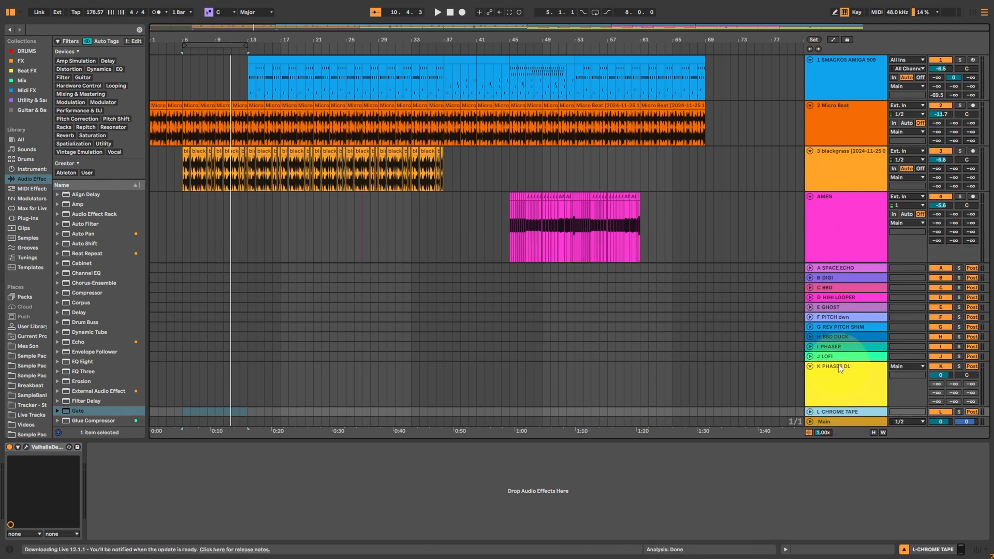
pyautogui.click(839, 367)
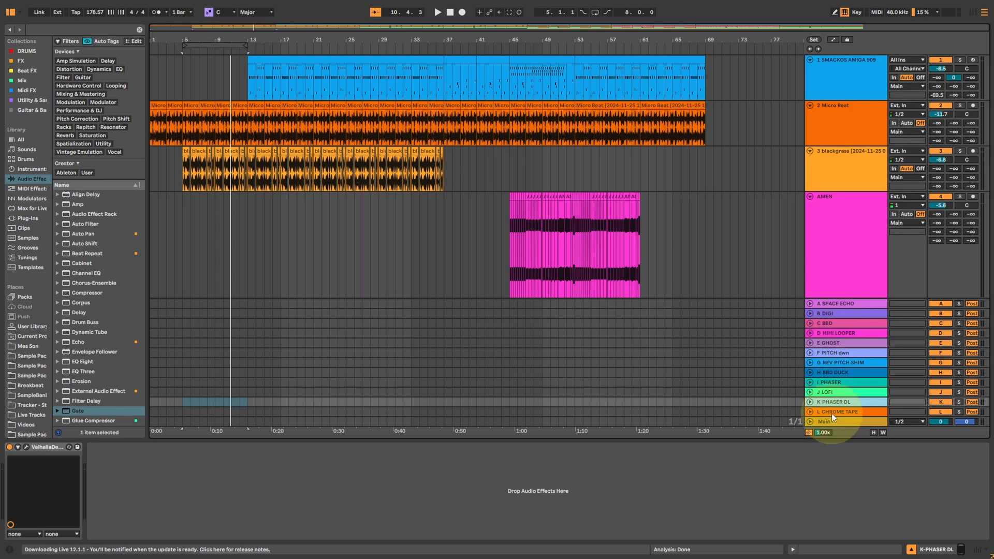
pyautogui.click(834, 304)
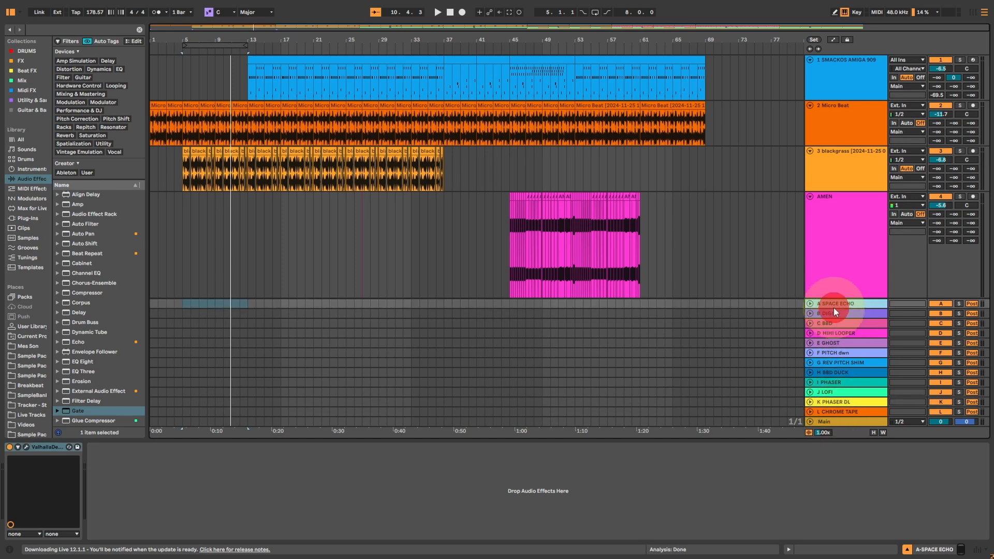
# Play the arrangement from bar 1 with the Mix of the Micro Beat track's ValhallaDelay at 0 %, and close the plug-in window.
pyautogui.click(155, 76)
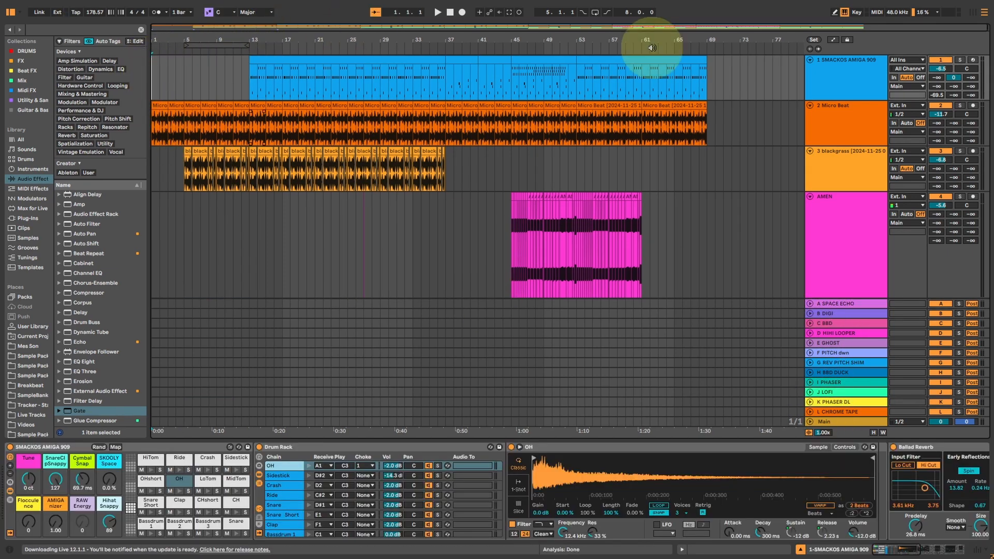
pyautogui.click(844, 117)
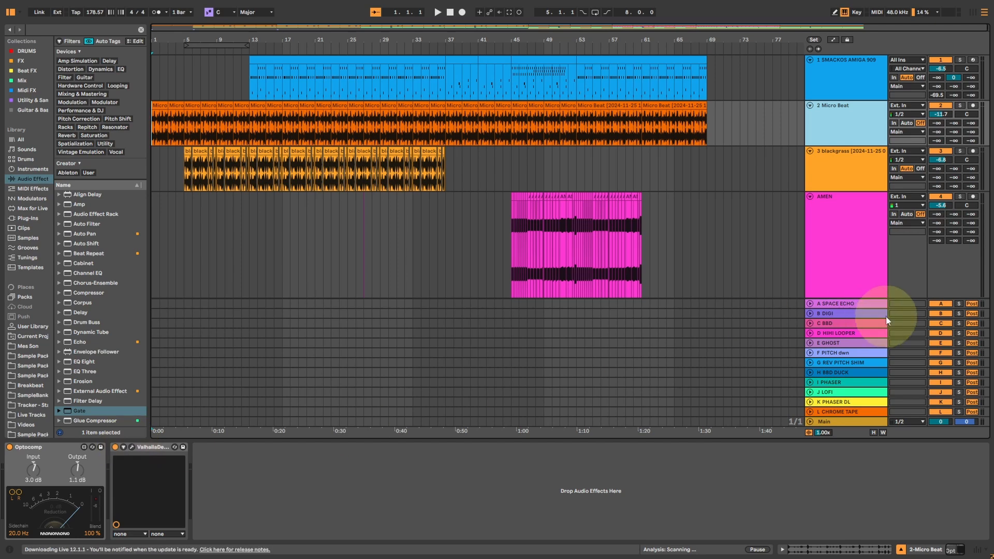
pyautogui.click(132, 450)
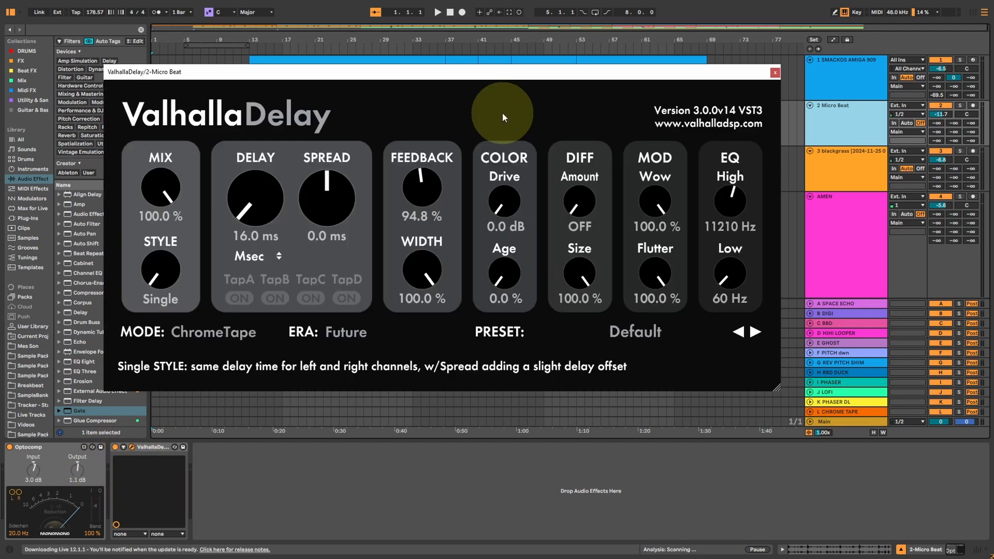
pyautogui.press('space')
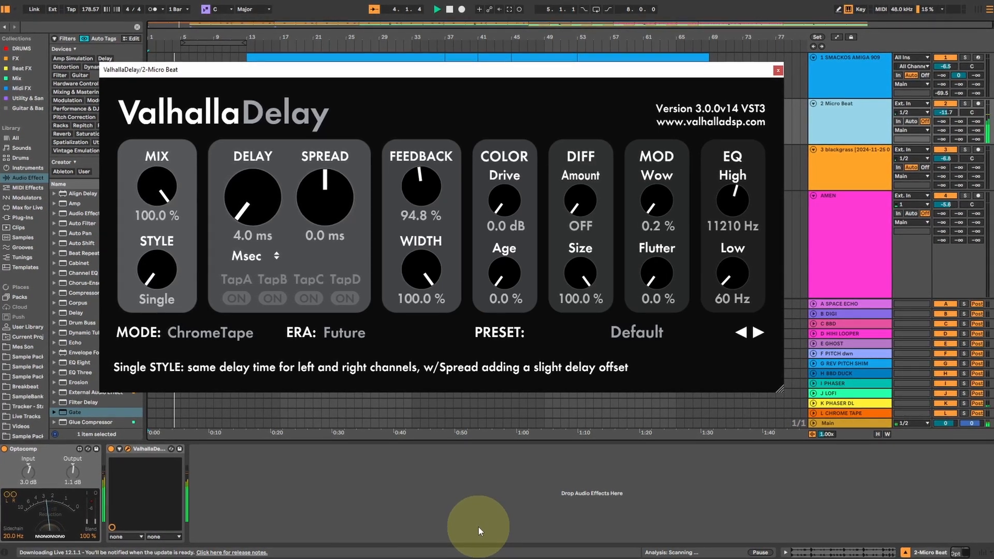
pyautogui.click(779, 70)
# Set the last ValhallaDelay on the blackgrass track to about 33 % Mix and 44 % Feedback.
pyautogui.click(890, 151)
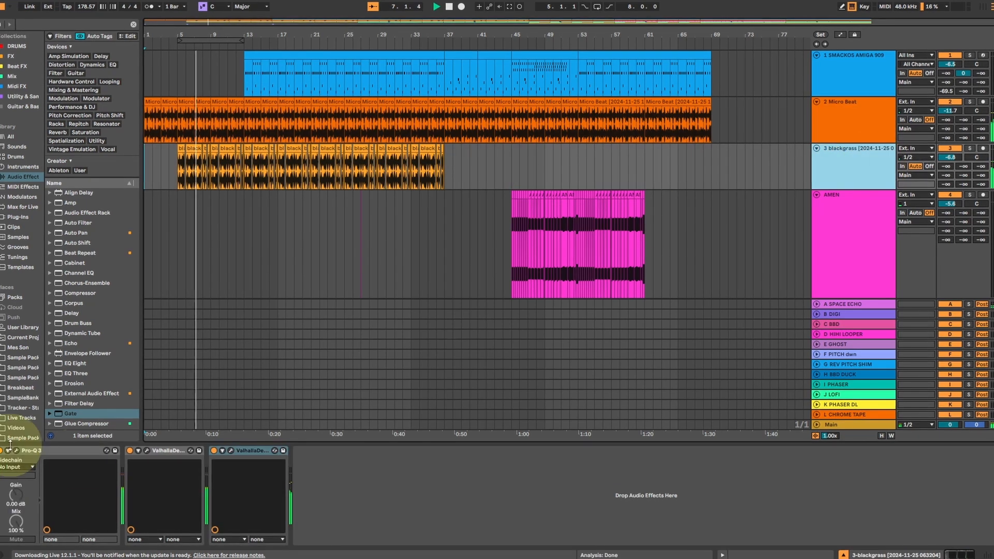
pyautogui.click(229, 451)
pyautogui.moveTo(175, 209); pyautogui.dragTo(160, 307)
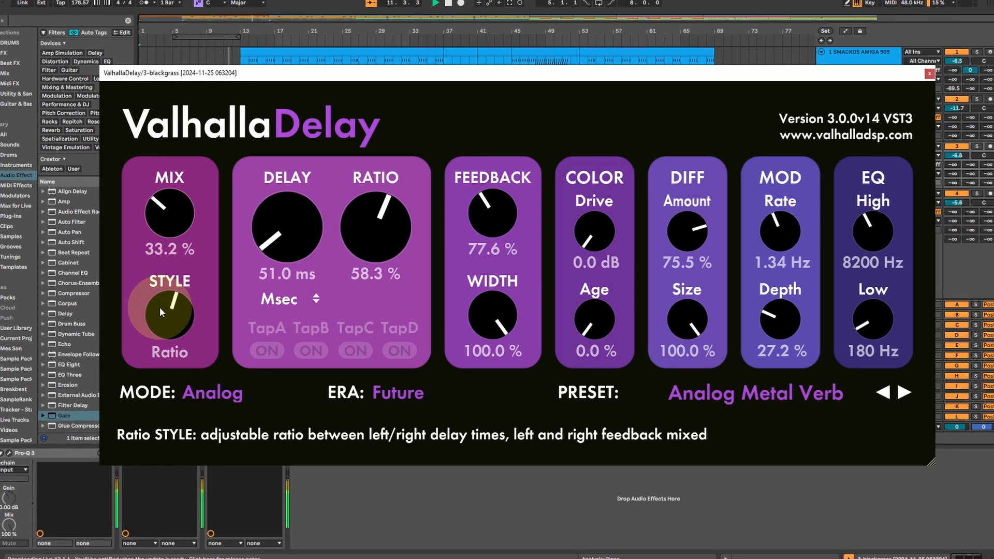
pyautogui.moveTo(521, 204); pyautogui.dragTo(498, 222)
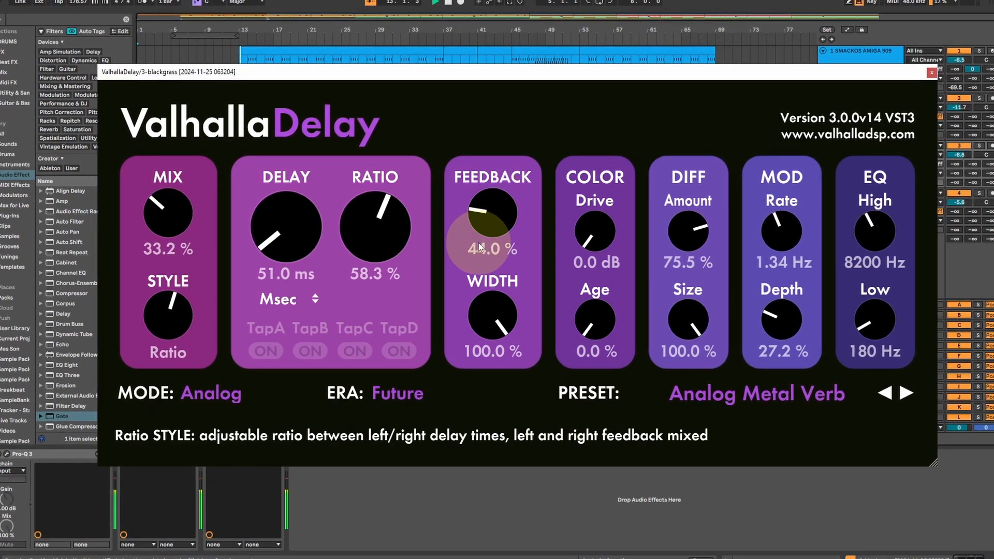
pyautogui.click(930, 72)
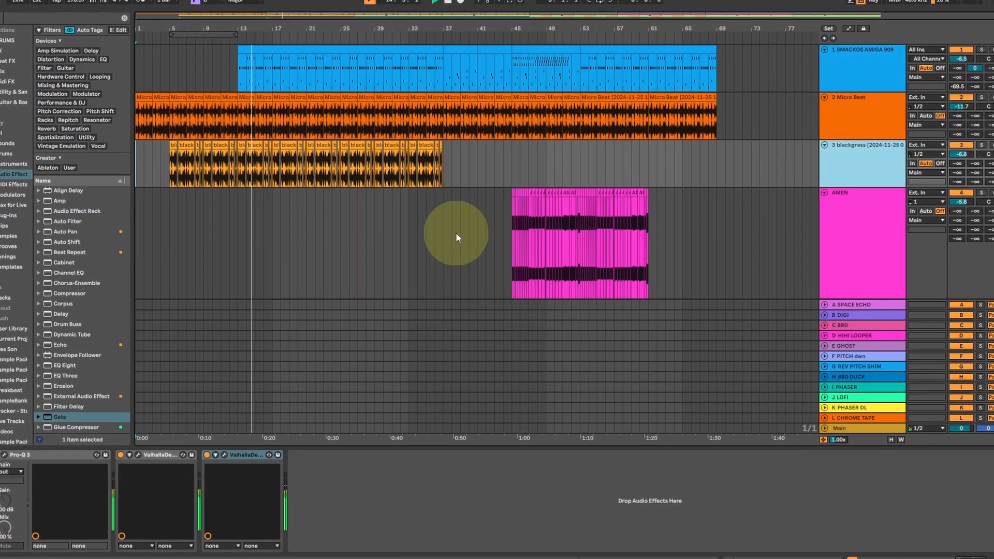
# In Session view, momentarily raise send E on Micro Beat, F on blackgrass, and several delay sends on Wooah during playback.
pyautogui.press('Tab')
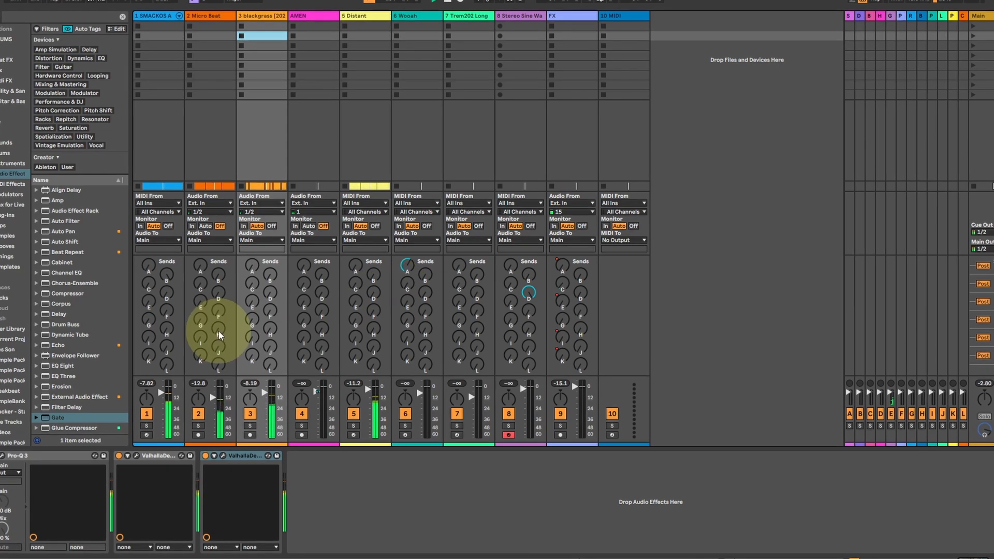
pyautogui.moveTo(199, 304); pyautogui.dragTo(199, 246)
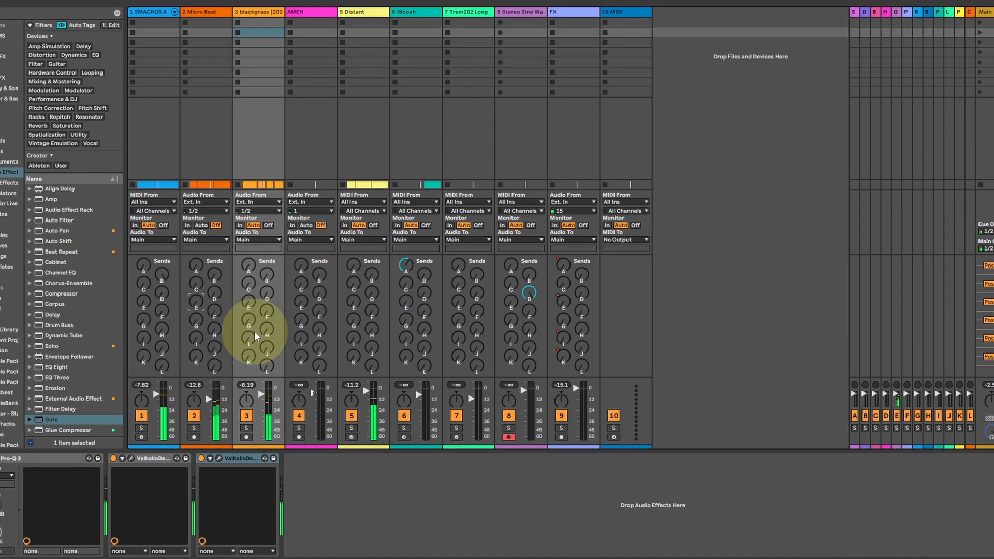
pyautogui.moveTo(401, 321); pyautogui.dragTo(422, 295)
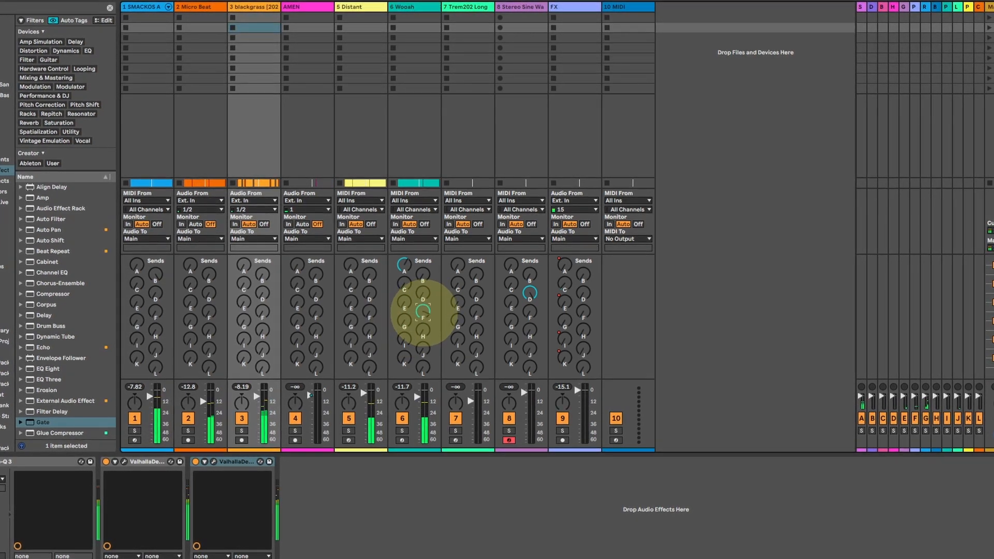
pyautogui.moveTo(260, 312); pyautogui.dragTo(261, 317)
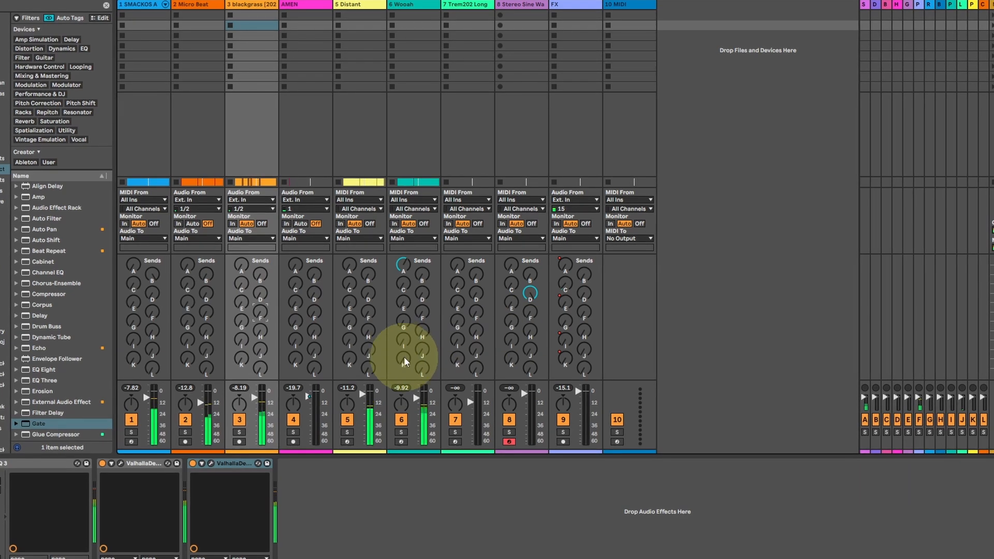
pyautogui.moveTo(421, 348); pyautogui.dragTo(406, 361)
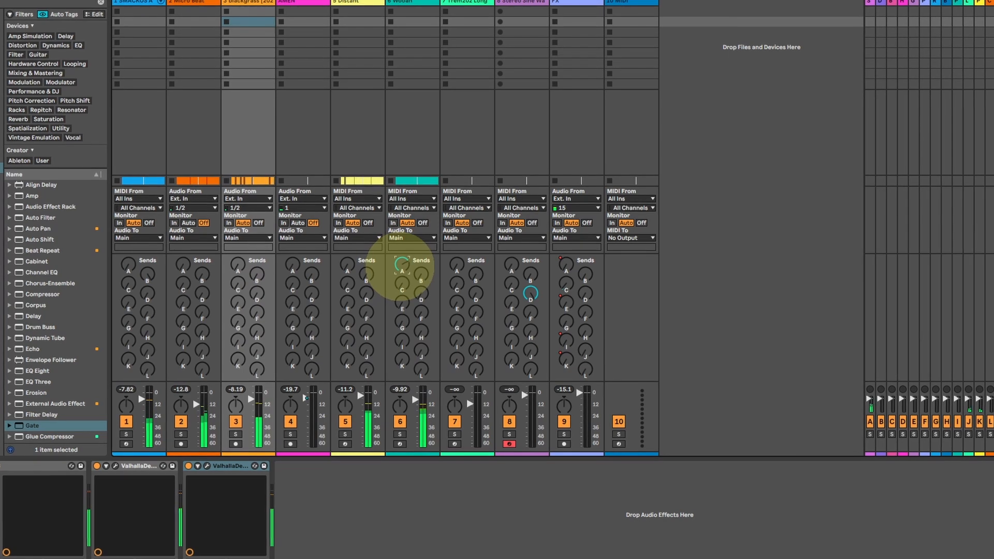
pyautogui.moveTo(425, 277); pyautogui.dragTo(424, 324)
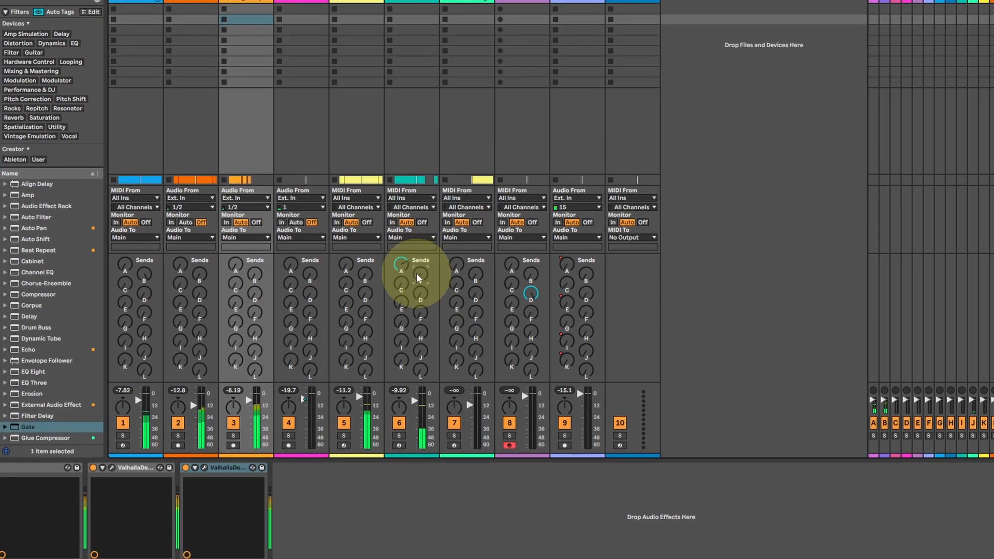
# Momentarily raise sends E and I on Micro Beat, F and I on AMEN, G on Wooah, and J on SMACKOS.
pyautogui.moveTo(200, 272); pyautogui.dragTo(173, 305)
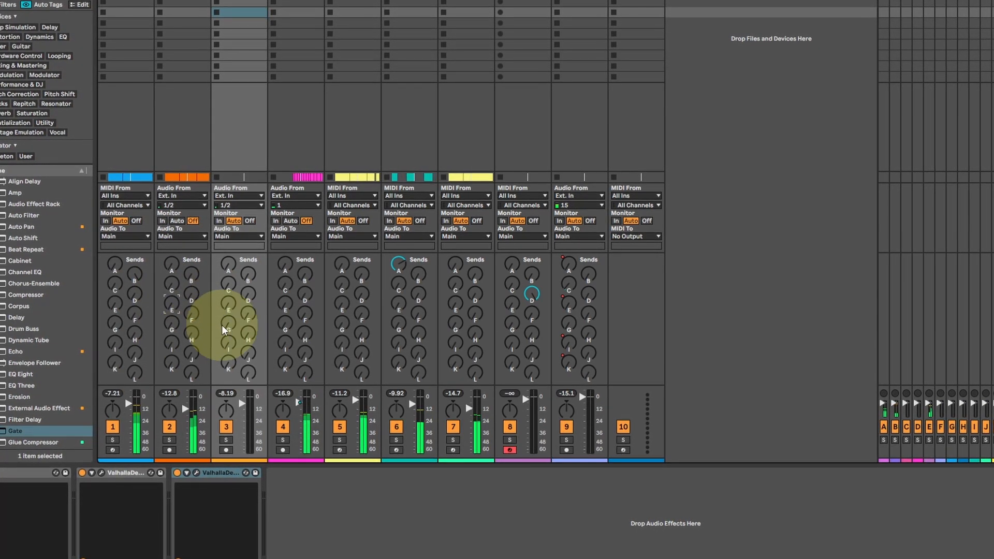
pyautogui.moveTo(303, 313); pyautogui.dragTo(302, 318)
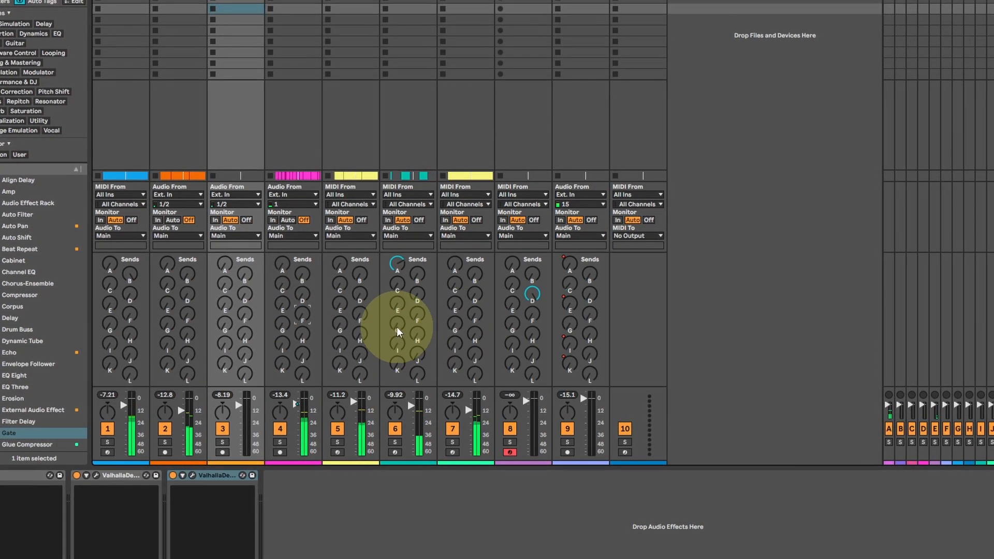
pyautogui.moveTo(396, 327)
pyautogui.mouseDown()
pyautogui.moveTo(450, 323)
pyautogui.moveTo(395, 318)
pyautogui.moveTo(453, 326)
pyautogui.moveTo(394, 323)
pyautogui.mouseUp()
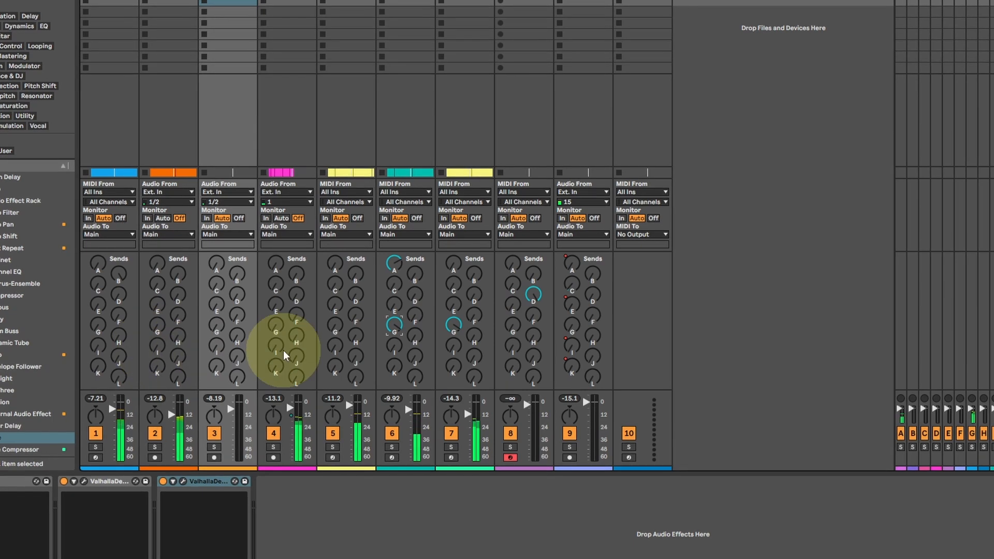
pyautogui.moveTo(273, 346); pyautogui.dragTo(274, 340)
pyautogui.moveTo(159, 345); pyautogui.dragTo(115, 354)
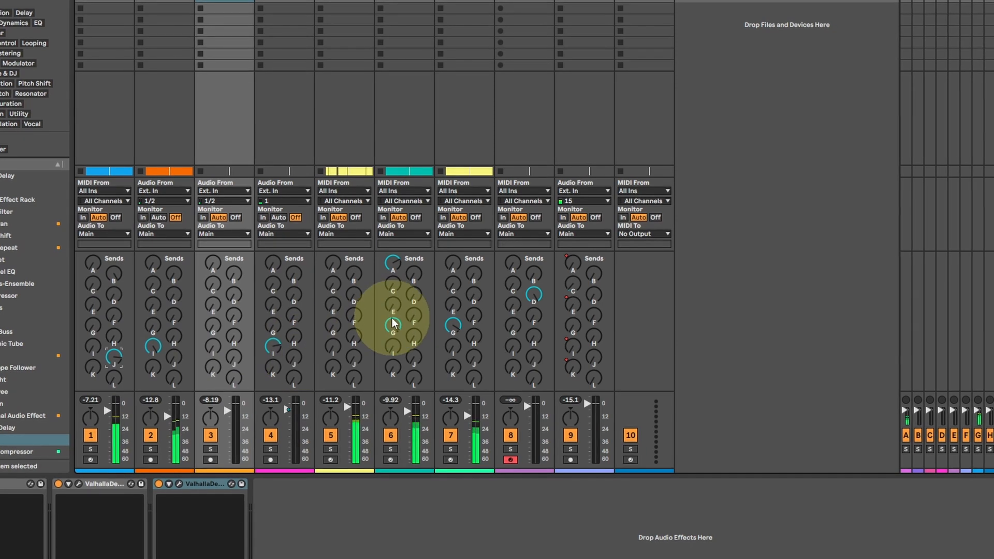
pyautogui.moveTo(393, 325); pyautogui.dragTo(393, 328)
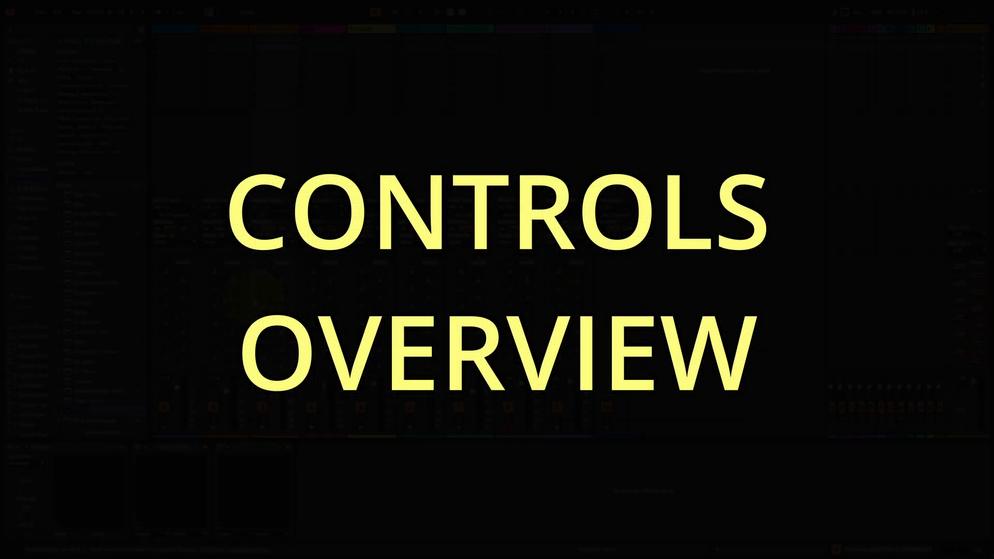
# Stop playback, look over the arrangement's remaining tracks, and select track 8 in Session view.
pyautogui.press('Tab')
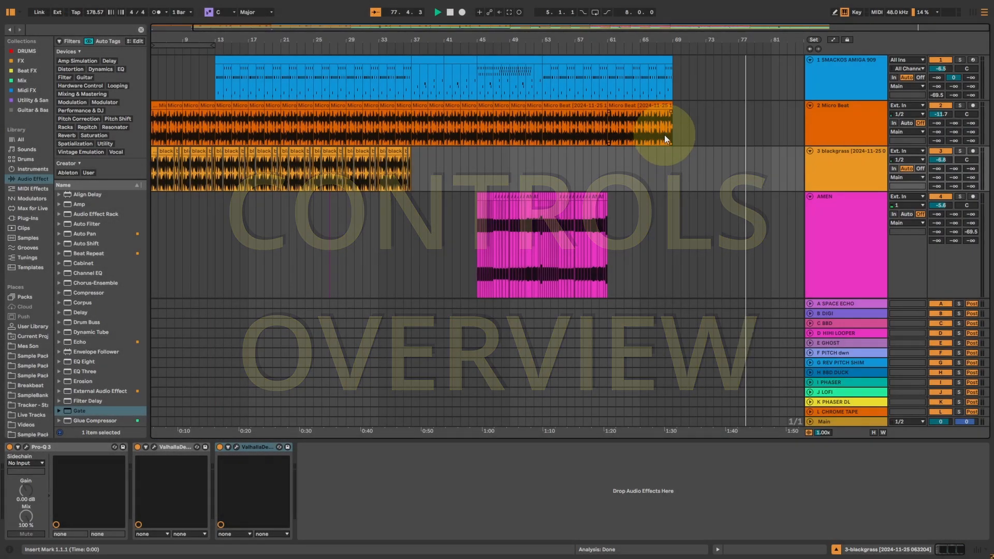
pyautogui.press('space')
pyautogui.scroll(-10, 701, 158)
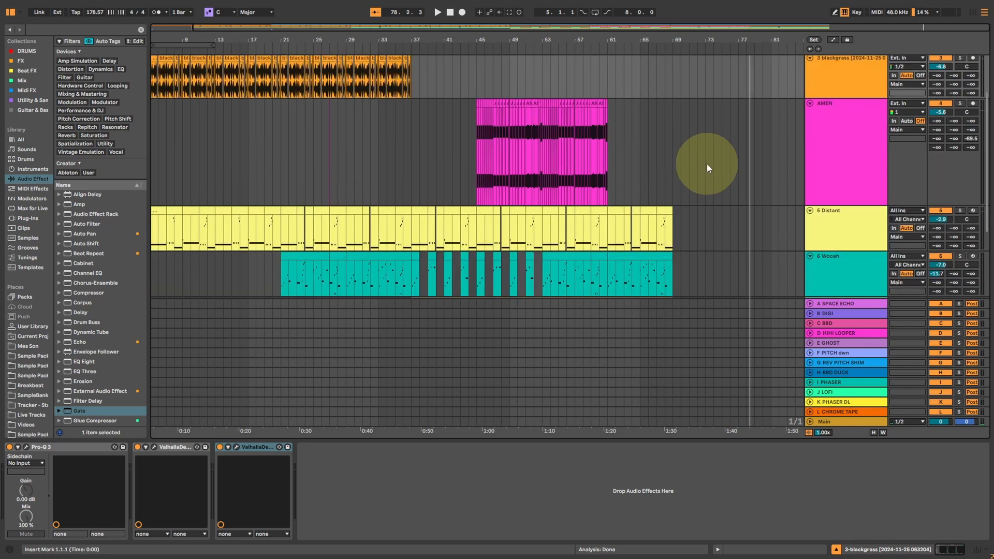
pyautogui.press('Tab')
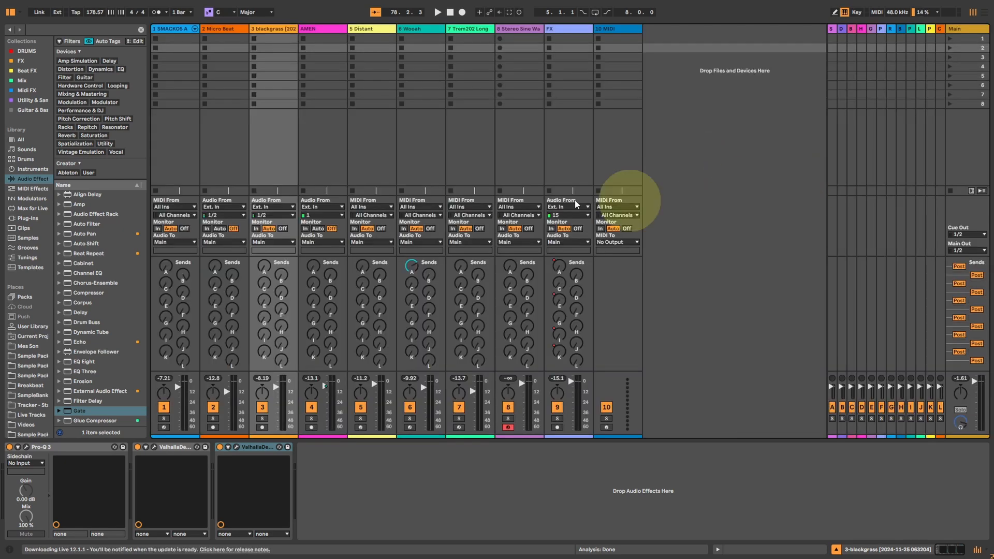
pyautogui.click(507, 30)
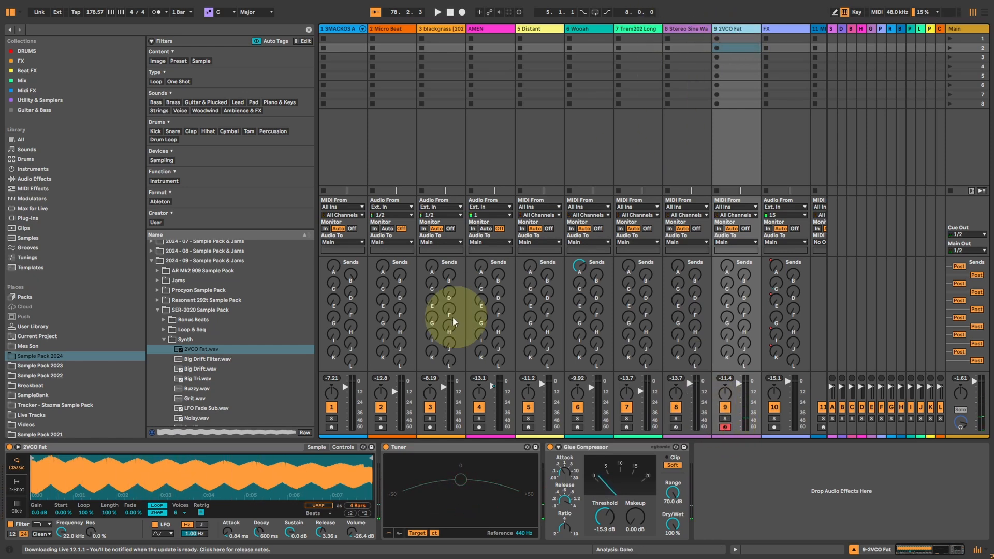
# Set the 2VCO Fat instrument's Release to 102 ms and add ValhallaDelay from the FX collection to its track.
pyautogui.moveTo(321, 532); pyautogui.dragTo(320, 556)
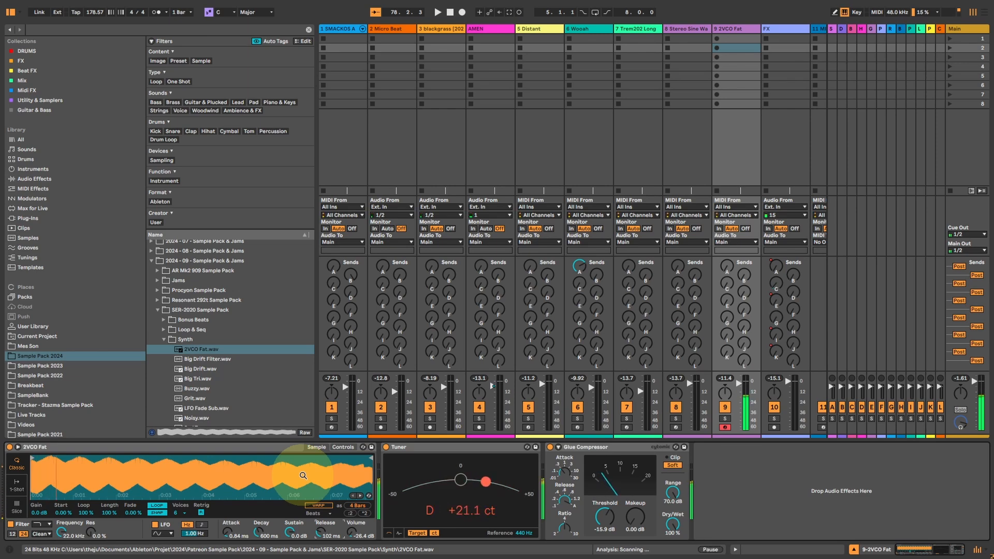
pyautogui.click(22, 61)
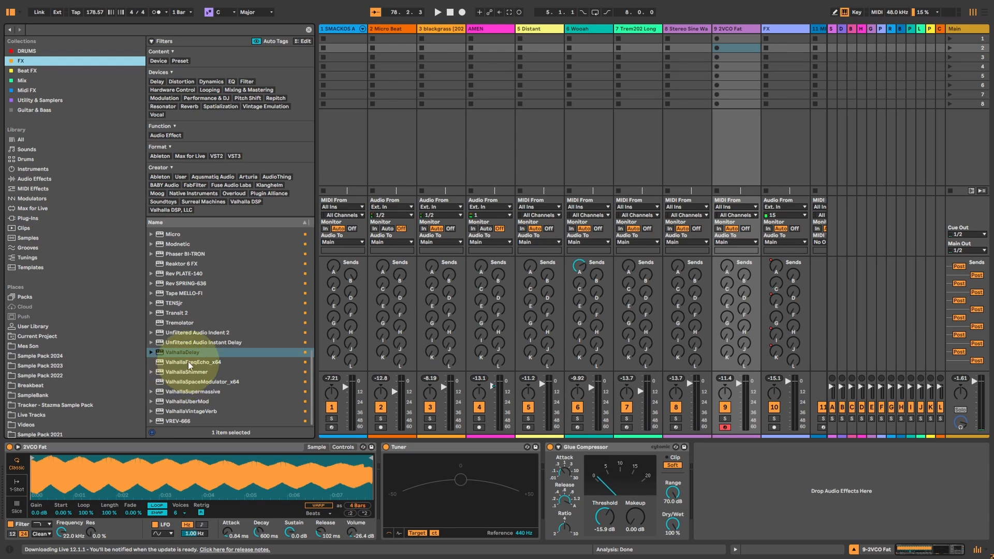
pyautogui.click(189, 356)
pyautogui.doubleClick(187, 356)
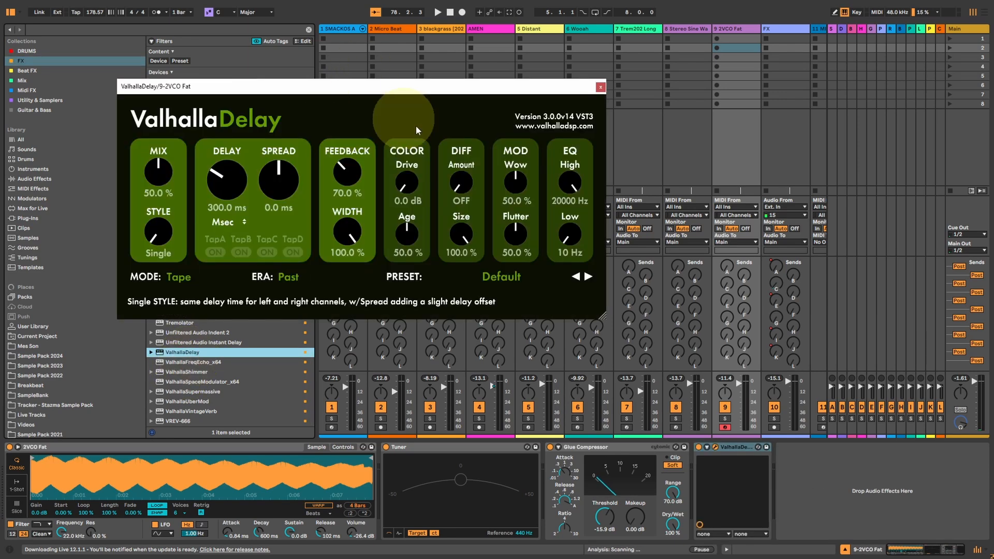
# Enlarge the ValhallaDelay window and choose Tape as its mode.
pyautogui.moveTo(605, 317); pyautogui.dragTo(753, 433)
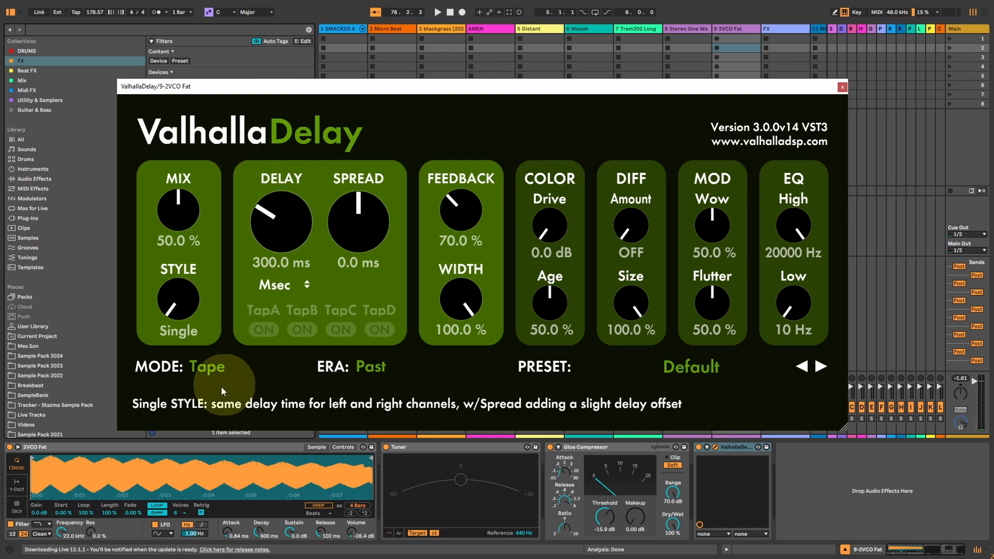
pyautogui.click(202, 369)
pyautogui.click(214, 51)
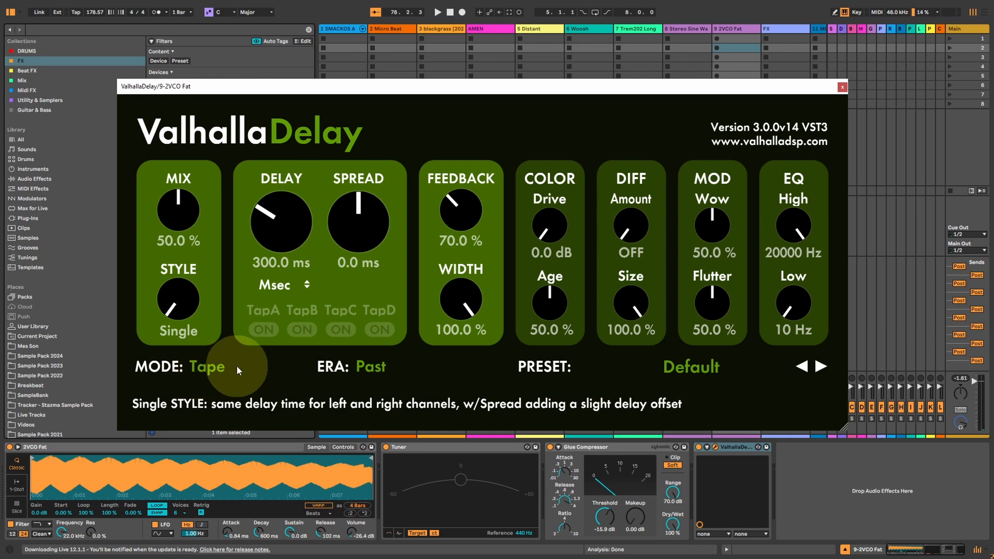
# Look through the available delay modes and keep Tape as the mode.
pyautogui.click(206, 369)
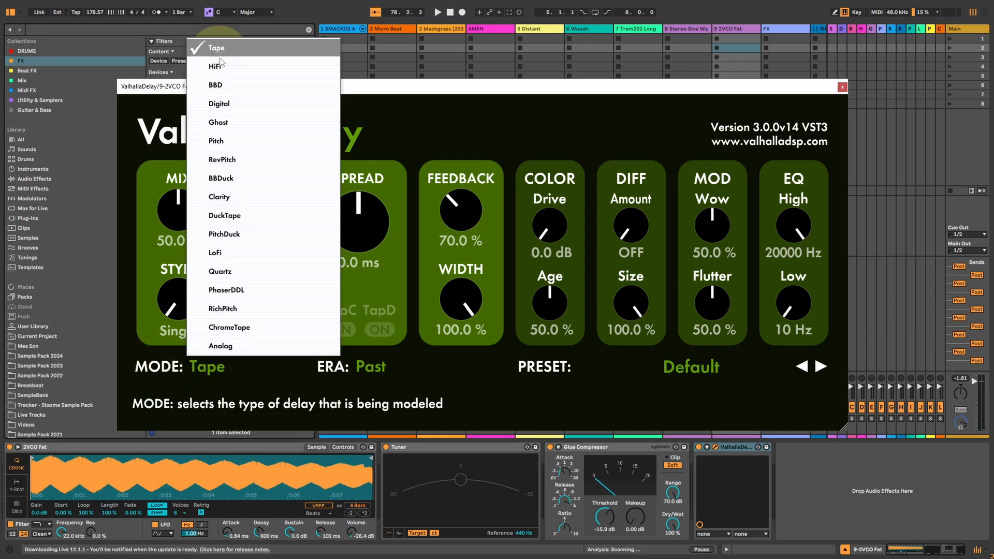
pyautogui.click(383, 318)
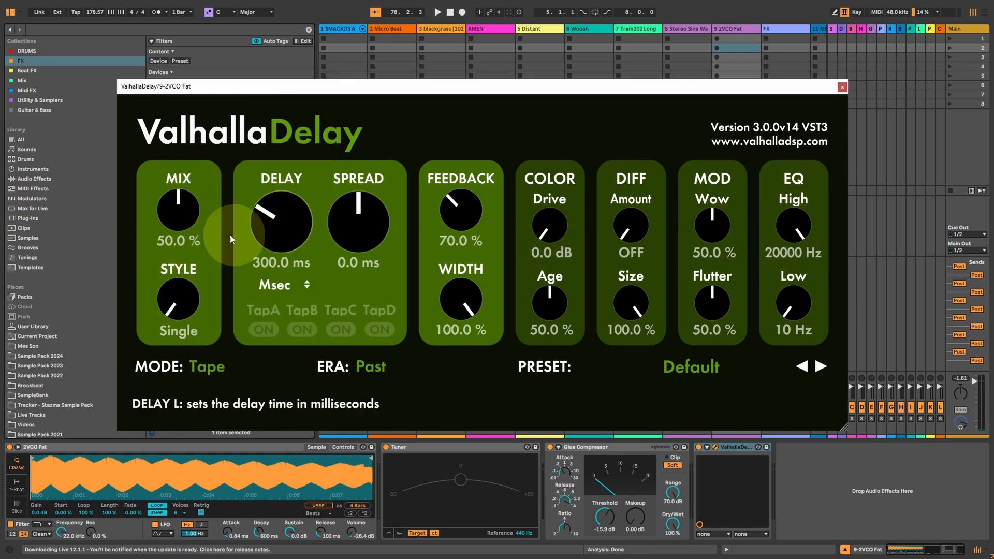
pyautogui.click(206, 365)
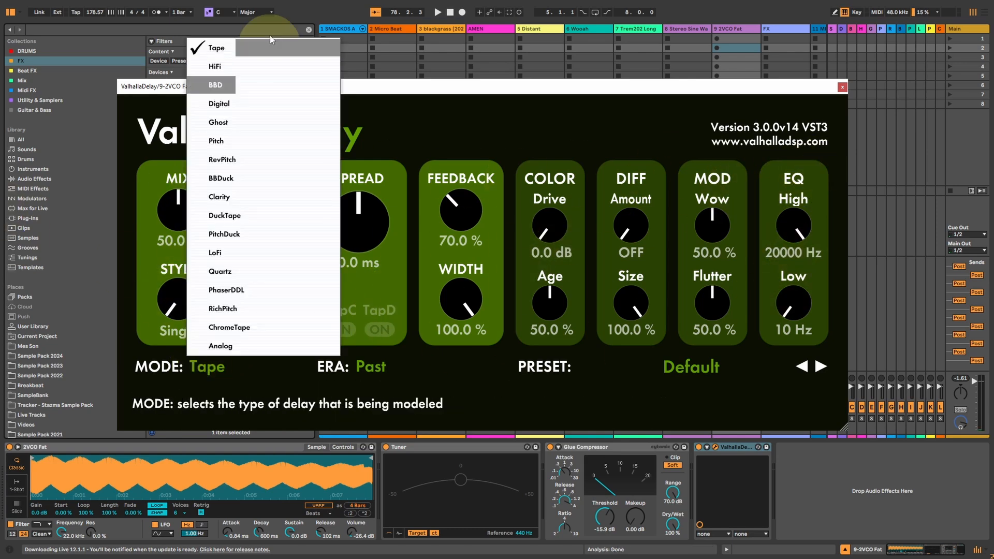
pyautogui.click(427, 377)
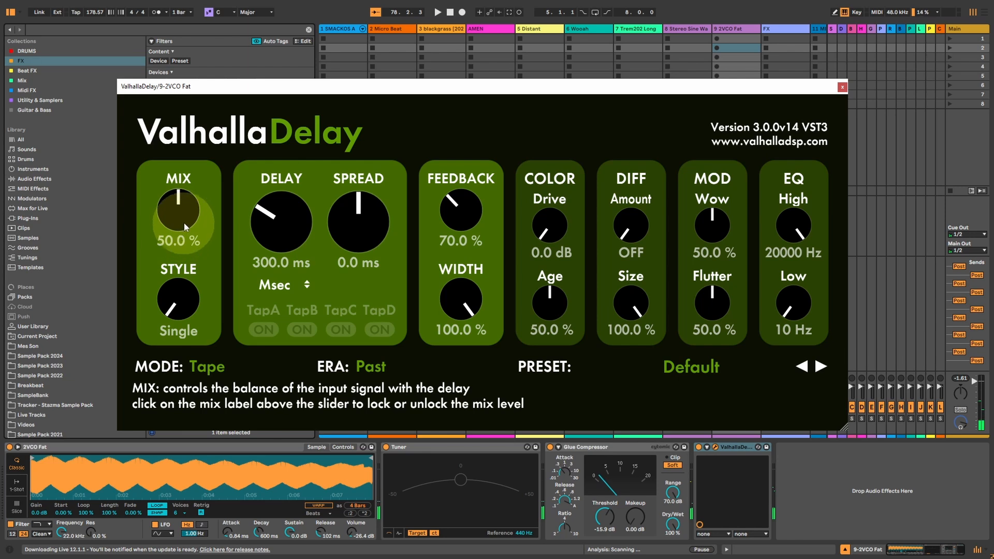
# Vary the Single style's controls, finishing with Mix at 49.2 %, Delay at 284.0 ms and Spread at 16.6 ms.
pyautogui.moveTo(176, 215)
pyautogui.mouseDown()
pyautogui.moveTo(161, 307)
pyautogui.moveTo(180, 11)
pyautogui.moveTo(166, 231)
pyautogui.mouseUp()
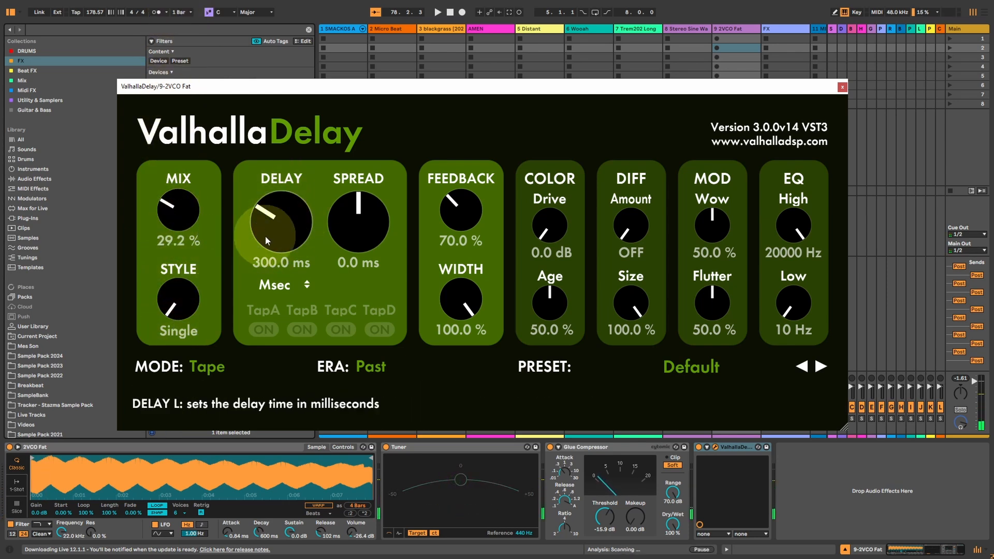
pyautogui.moveTo(275, 228)
pyautogui.mouseDown()
pyautogui.moveTo(274, 215)
pyautogui.moveTo(271, 263)
pyautogui.moveTo(269, 219)
pyautogui.moveTo(268, 234)
pyautogui.mouseUp()
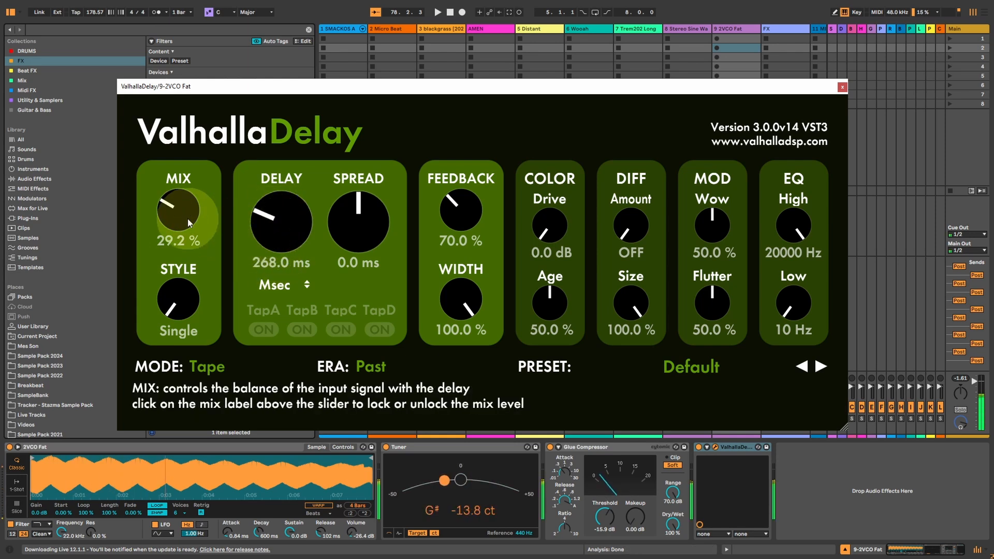
pyautogui.moveTo(187, 218); pyautogui.dragTo(187, 198)
pyautogui.moveTo(279, 222); pyautogui.dragTo(262, 245)
pyautogui.moveTo(450, 201); pyautogui.dragTo(451, 201)
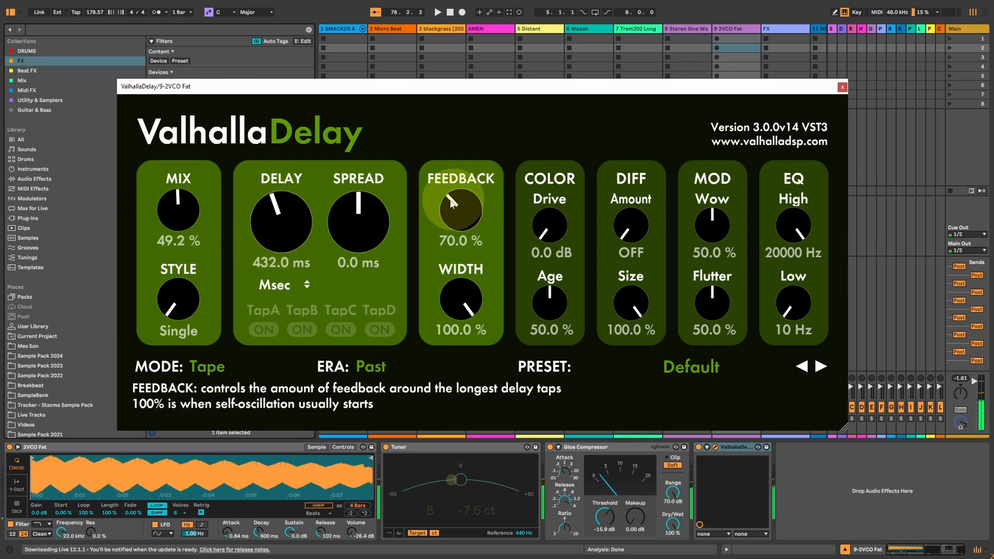
pyautogui.moveTo(273, 227); pyautogui.dragTo(278, 246)
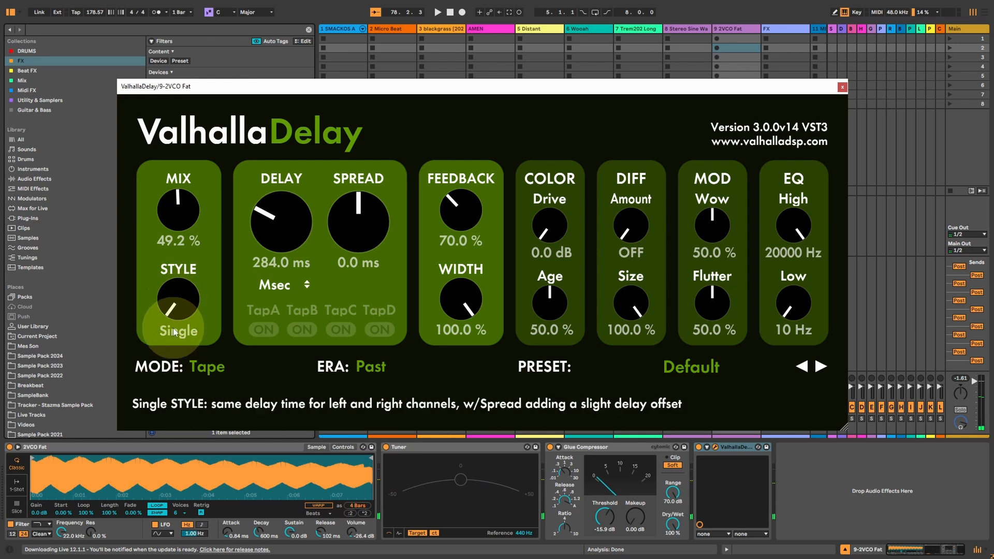
pyautogui.moveTo(343, 222); pyautogui.dragTo(359, 195)
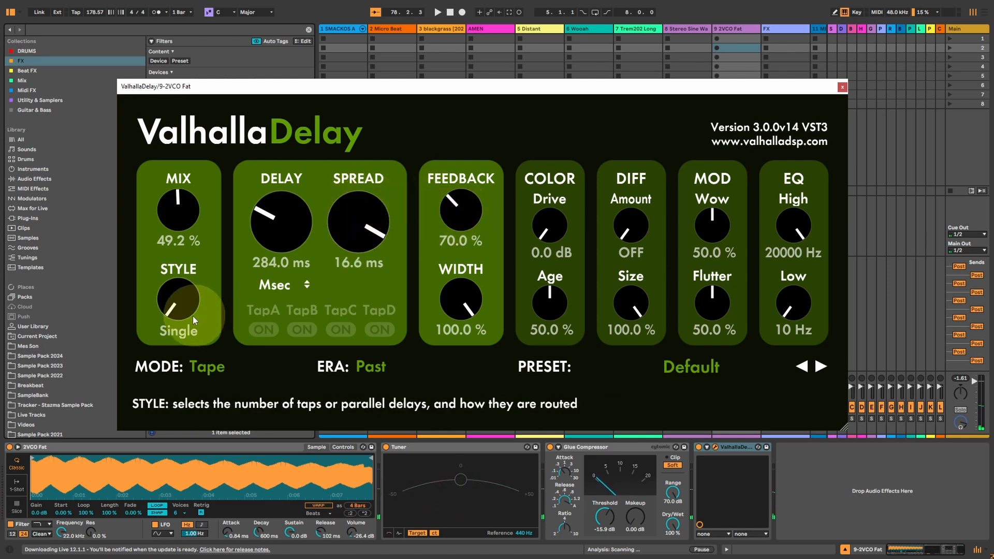
# Switch the Style to Dual, set Delay R to 360.0 ms and lower Mix to 41.2 %.
pyautogui.moveTo(180, 296); pyautogui.dragTo(177, 292)
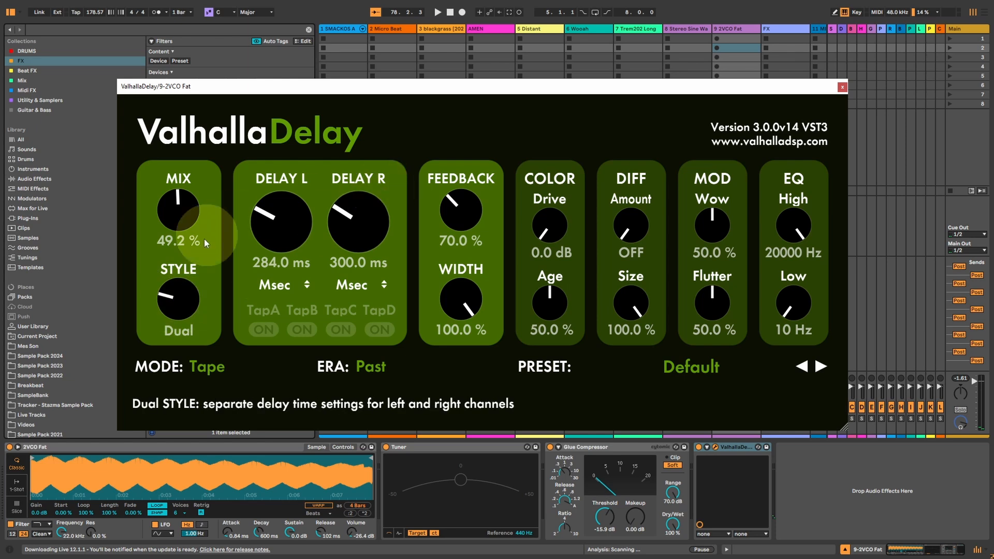
pyautogui.moveTo(350, 230); pyautogui.dragTo(351, 220)
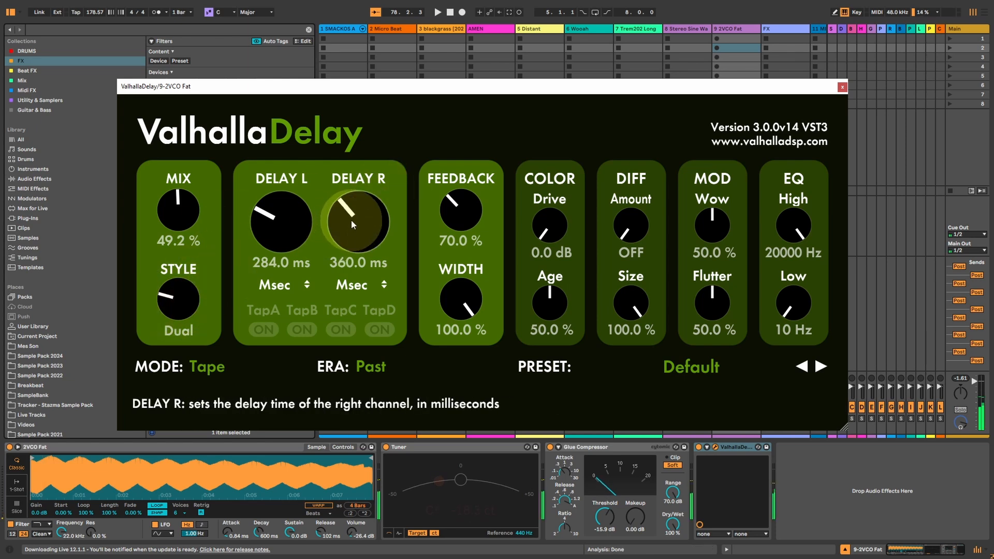
pyautogui.moveTo(179, 213); pyautogui.dragTo(180, 222)
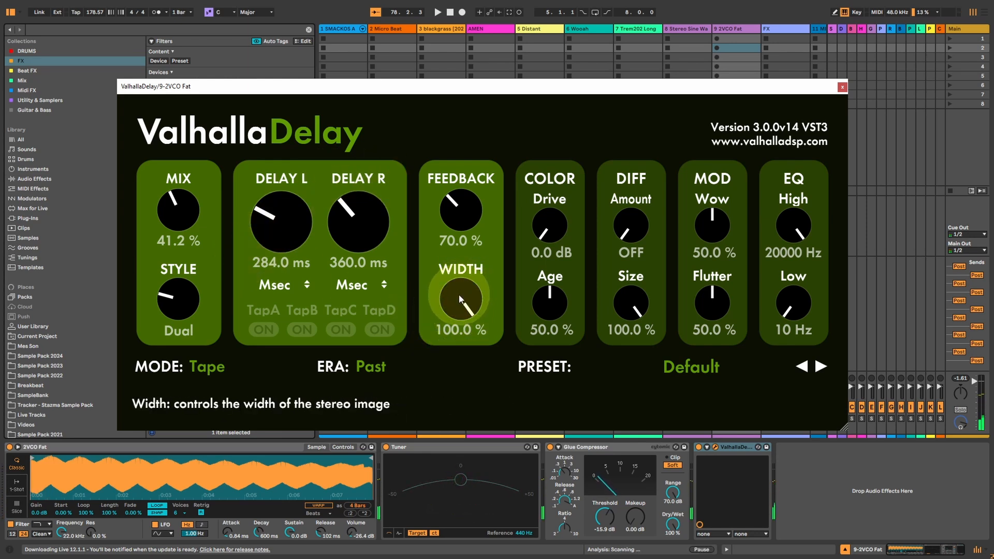
# Try a Width of -100.0 %, and return it to 100.0 %.
pyautogui.moveTo(459, 299); pyautogui.dragTo(464, 514)
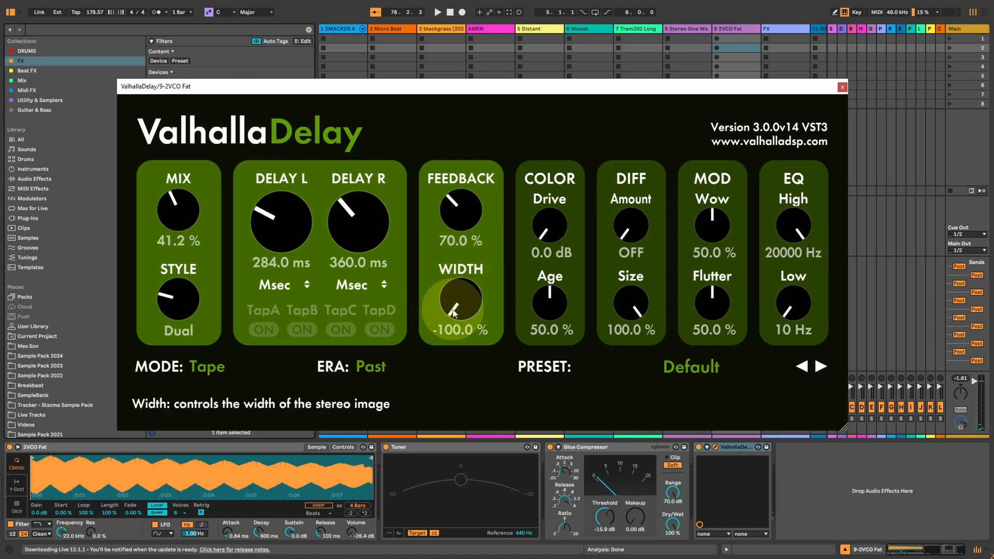
pyautogui.moveTo(452, 310); pyautogui.dragTo(443, 94)
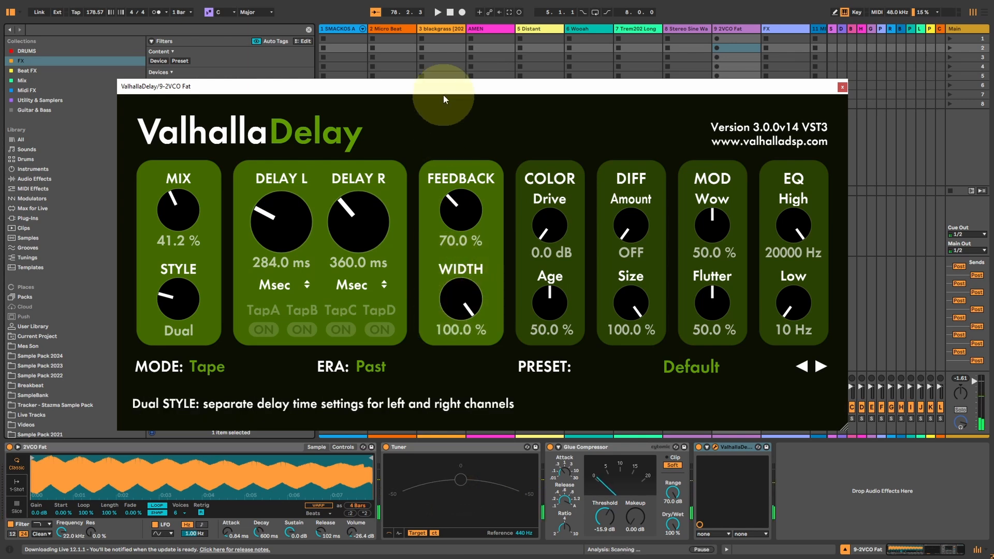
pyautogui.moveTo(470, 284); pyautogui.dragTo(462, 238)
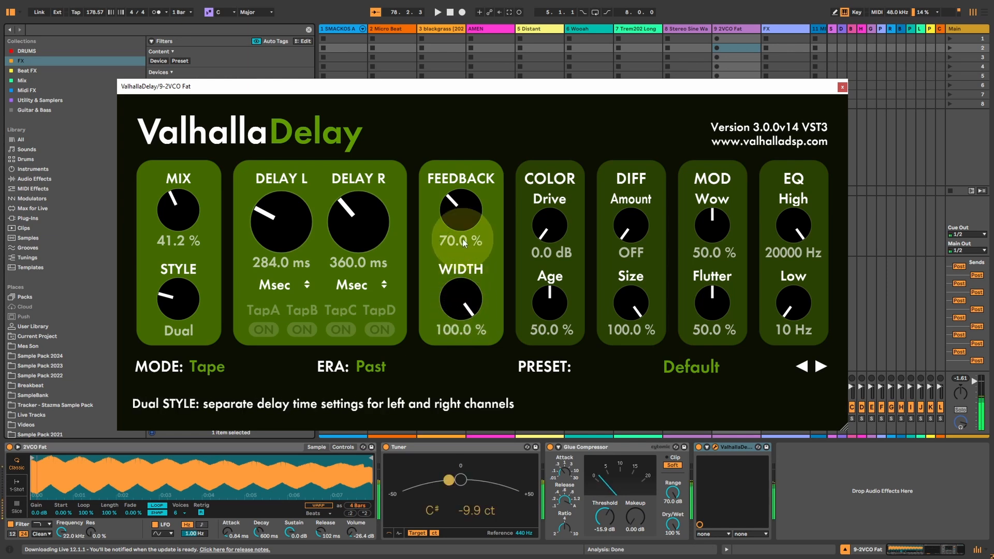
# Lower Mix to 36.0 % and switch the Style to Ratio with Delay at 228.0 ms and Ratio at 64.4 %.
pyautogui.moveTo(172, 205); pyautogui.dragTo(172, 212)
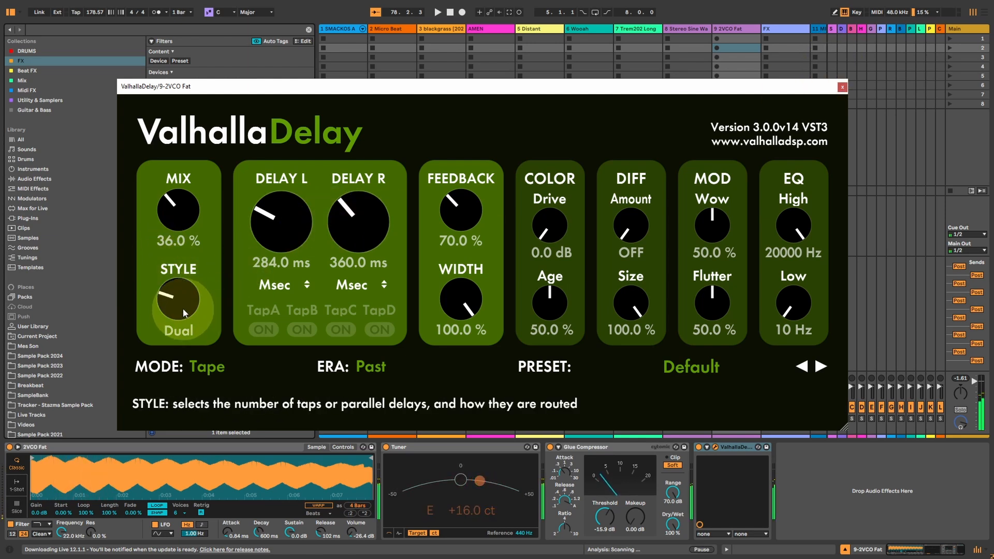
pyautogui.moveTo(182, 309); pyautogui.dragTo(184, 287)
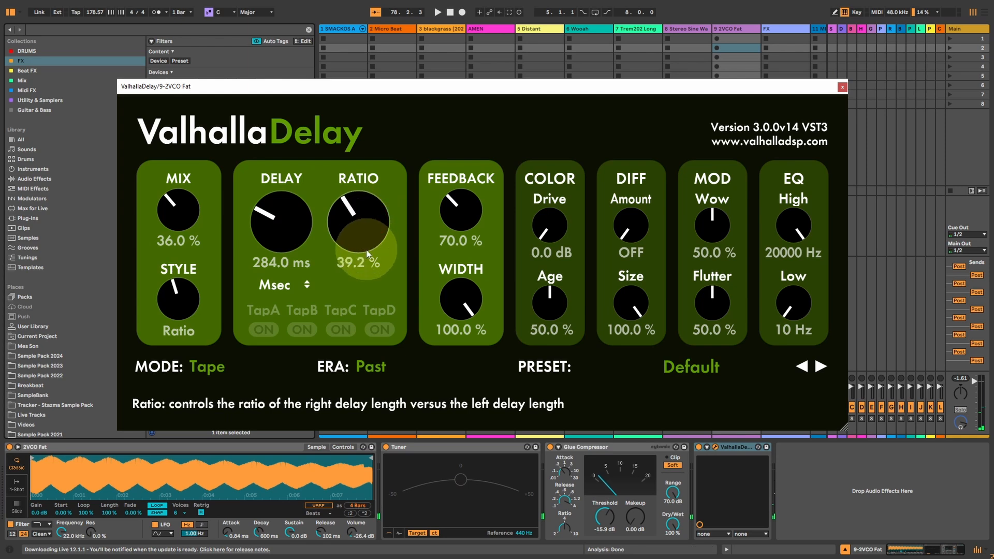
pyautogui.moveTo(366, 250); pyautogui.dragTo(367, 120)
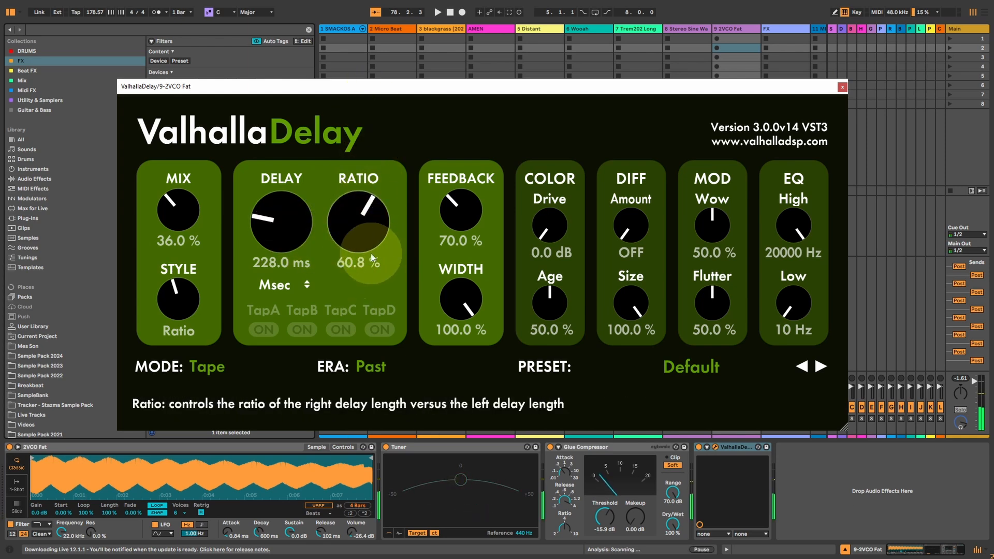
pyautogui.moveTo(358, 238); pyautogui.dragTo(351, 225)
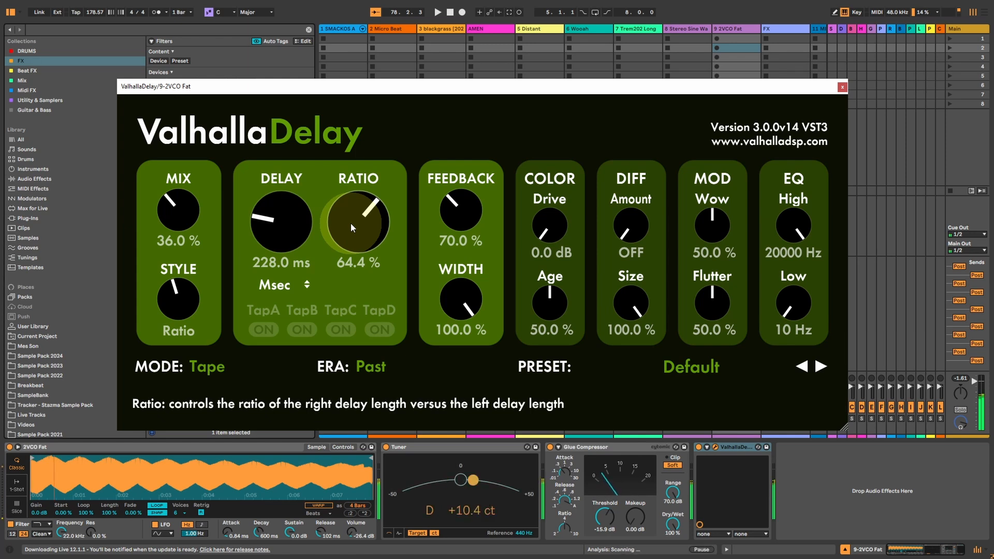
# Reduce Mix to 31.2 %, drop Feedback to 0.0 % and raise it to 81.6 %.
pyautogui.moveTo(460, 209); pyautogui.dragTo(452, 238)
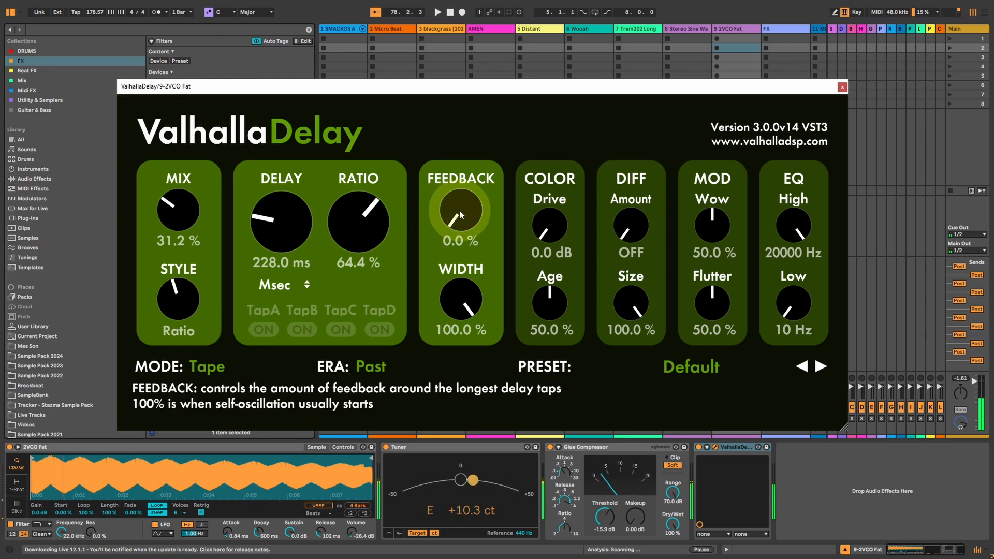
pyautogui.scroll(10, 459, 209)
pyautogui.scroll(6, 459, 209)
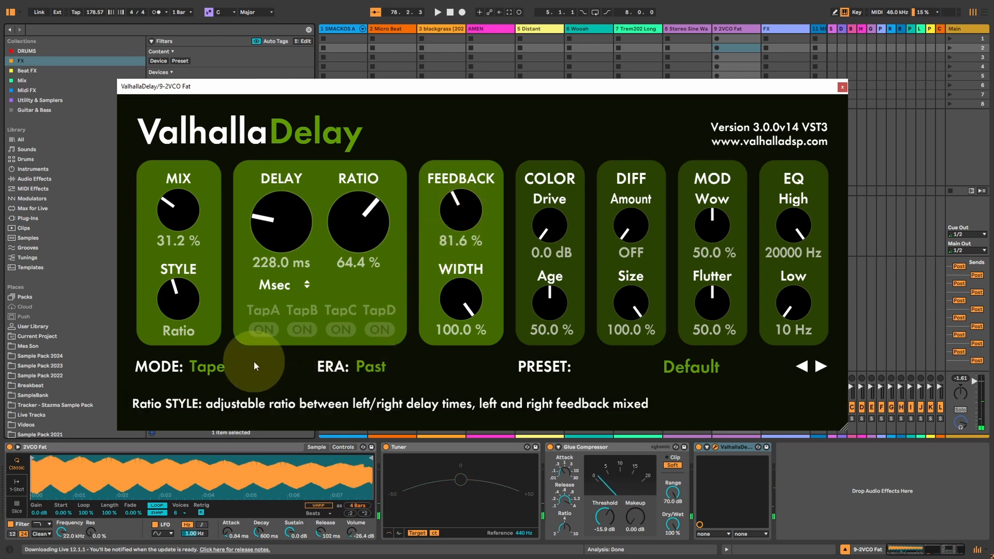
# Try the PingPong style with Delay L at 396.0 ms and the Quad style with Feedback at 28.8 %.
pyautogui.moveTo(177, 308); pyautogui.dragTo(176, 285)
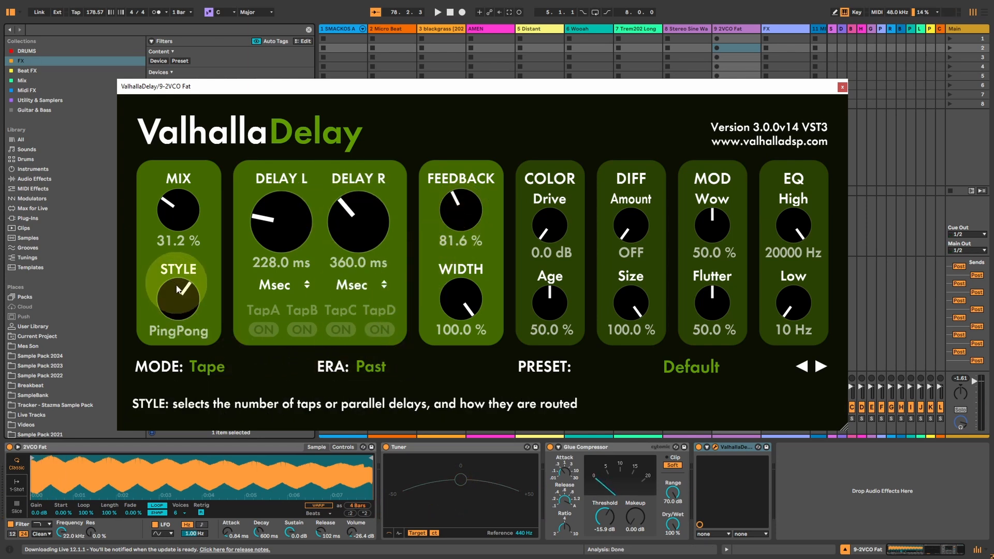
pyautogui.moveTo(262, 223); pyautogui.dragTo(265, 203)
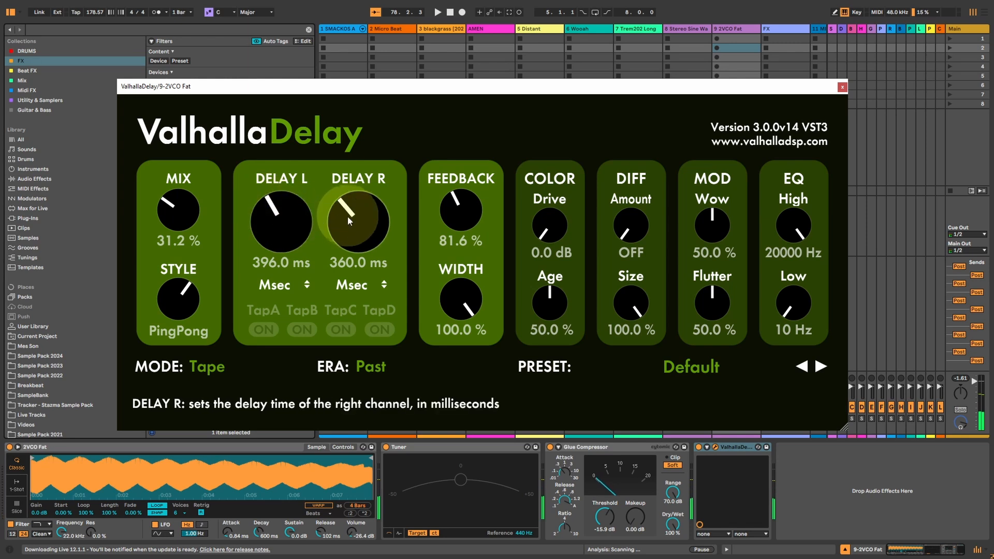
pyautogui.moveTo(176, 299); pyautogui.dragTo(175, 287)
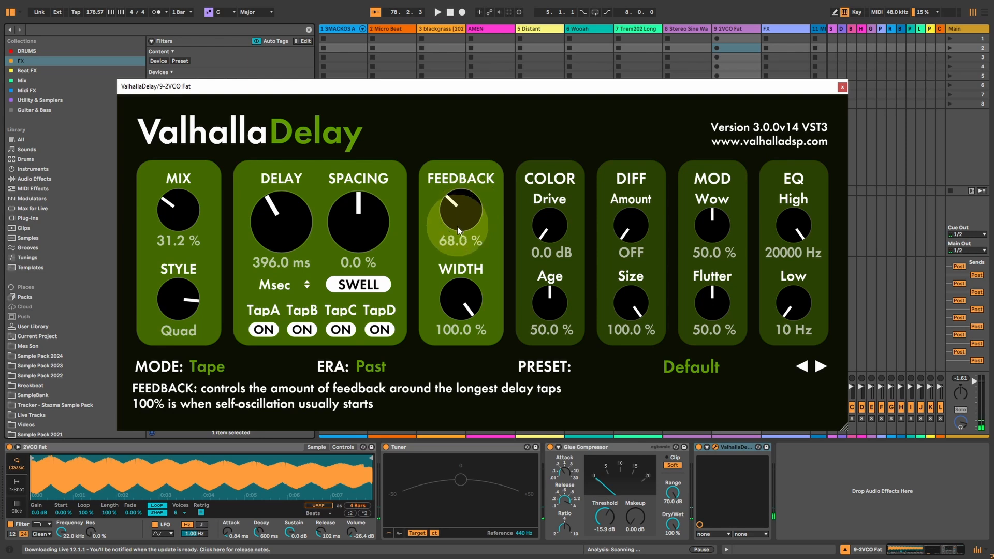
pyautogui.moveTo(458, 231); pyautogui.dragTo(456, 249)
# Try different on/off combinations of TapA to TapD, set Spacing to -29.6 % and leave all four taps on.
pyautogui.click(302, 330)
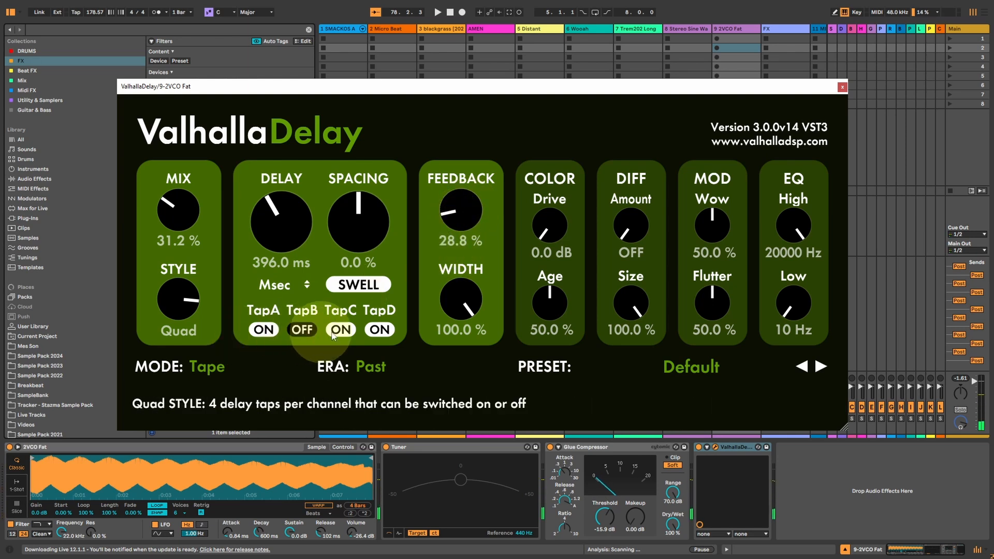
pyautogui.click(340, 330)
pyautogui.click(381, 329)
pyautogui.click(263, 330)
pyautogui.click(302, 330)
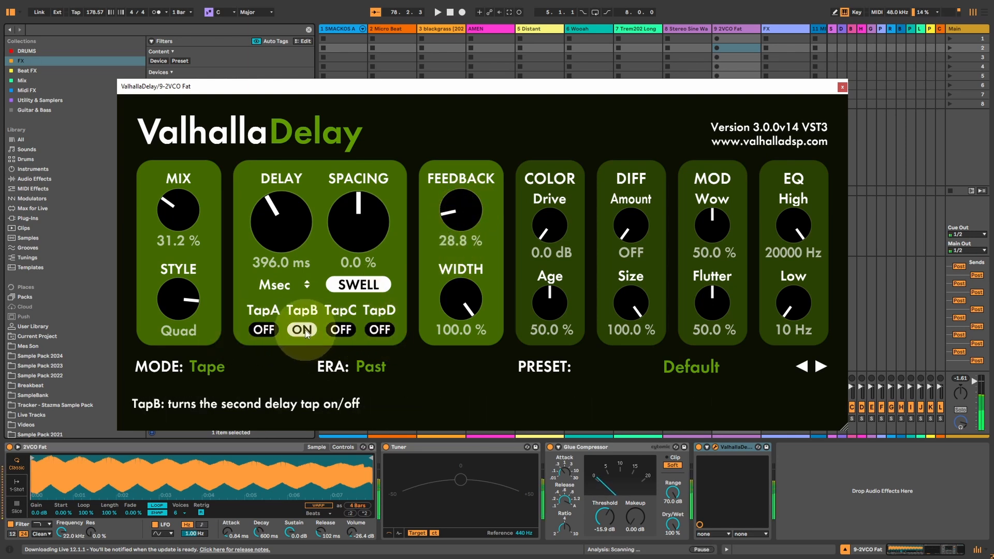
pyautogui.click(341, 330)
pyautogui.click(302, 330)
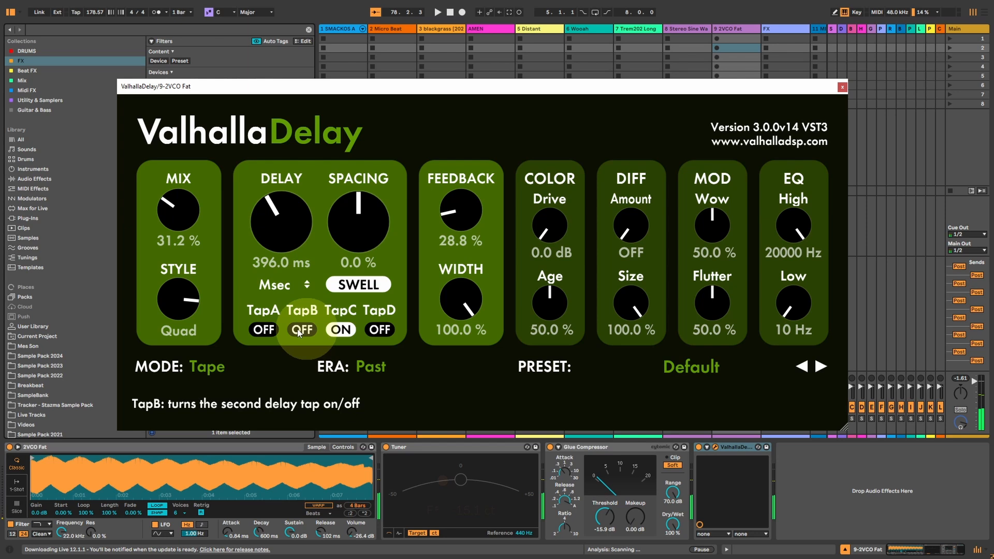
pyautogui.click(264, 329)
pyautogui.click(379, 330)
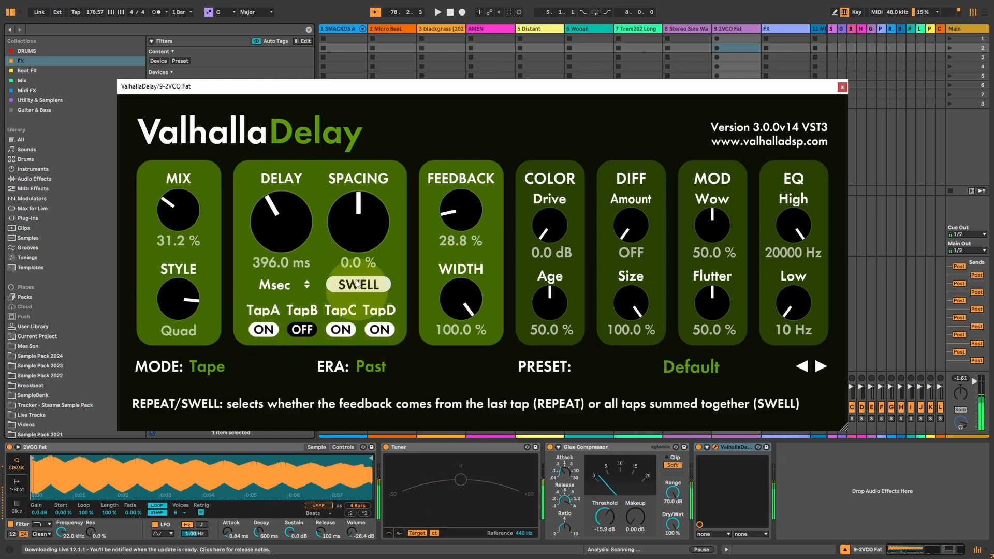
pyautogui.moveTo(353, 230); pyautogui.dragTo(358, 199)
pyautogui.click(306, 328)
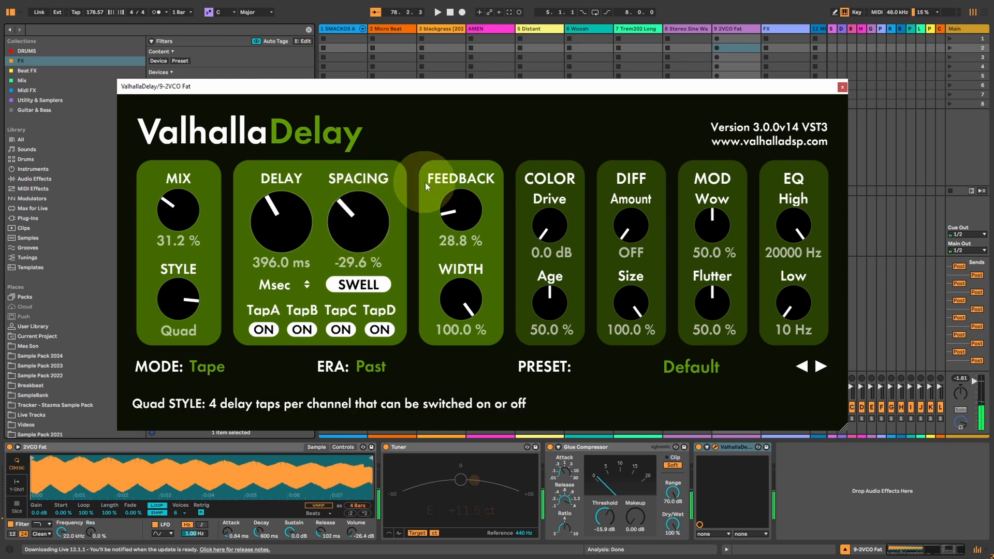
# Raise Feedback to 84.8 % and Mix to 46.4 % while toggling the Quad style's feedback routing between SWELL and REPEAT.
pyautogui.moveTo(460, 203); pyautogui.dragTo(462, 178)
pyautogui.click(357, 284)
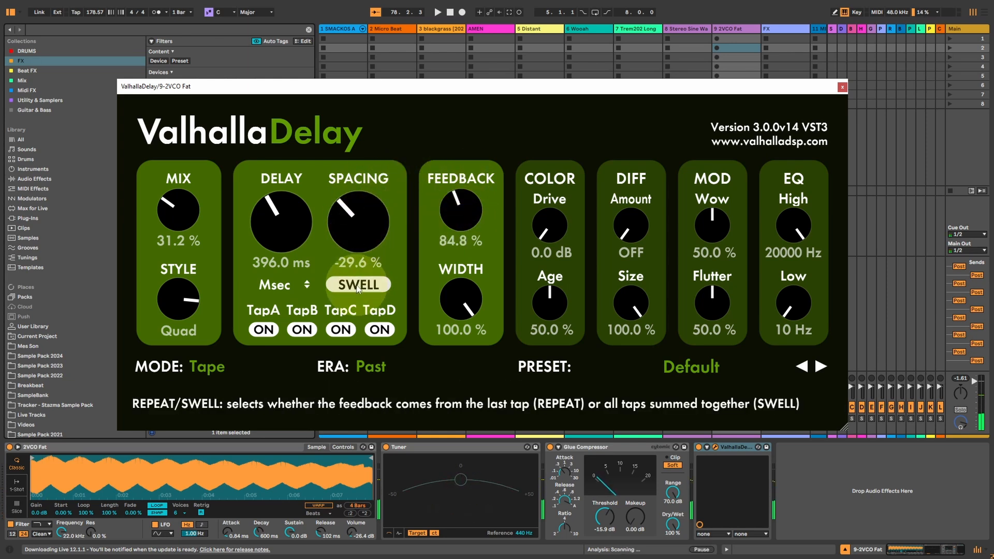
pyautogui.click(362, 289)
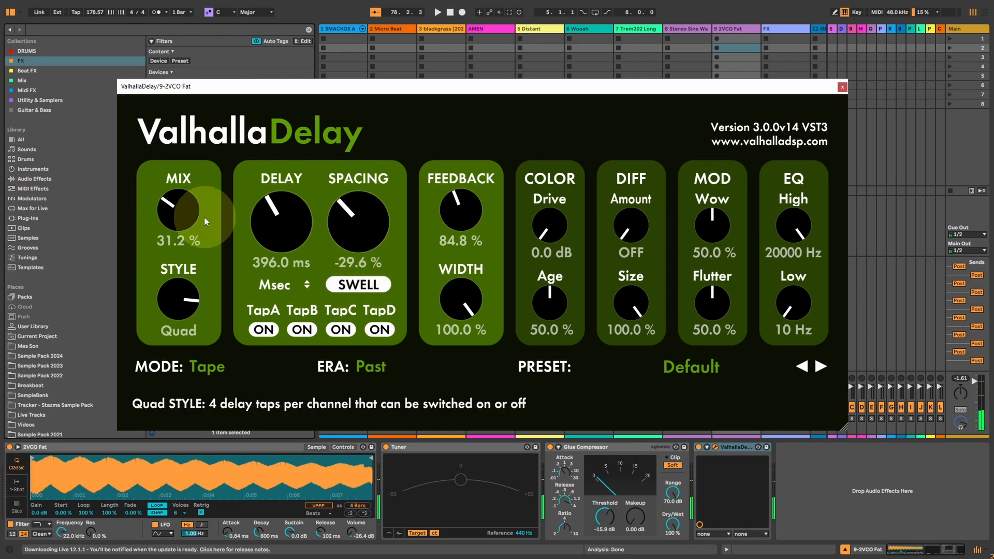
pyautogui.moveTo(204, 216); pyautogui.dragTo(195, 194)
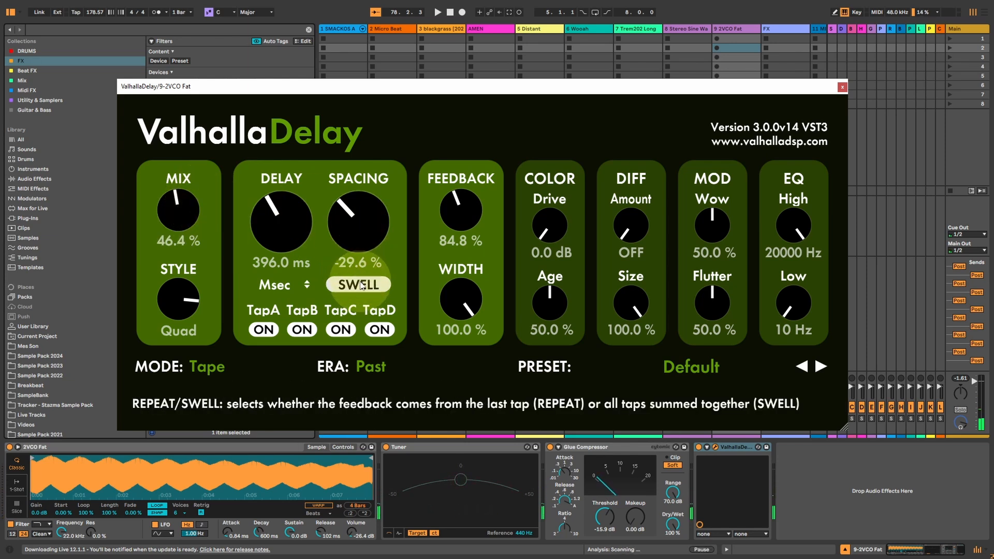
pyautogui.click(358, 285)
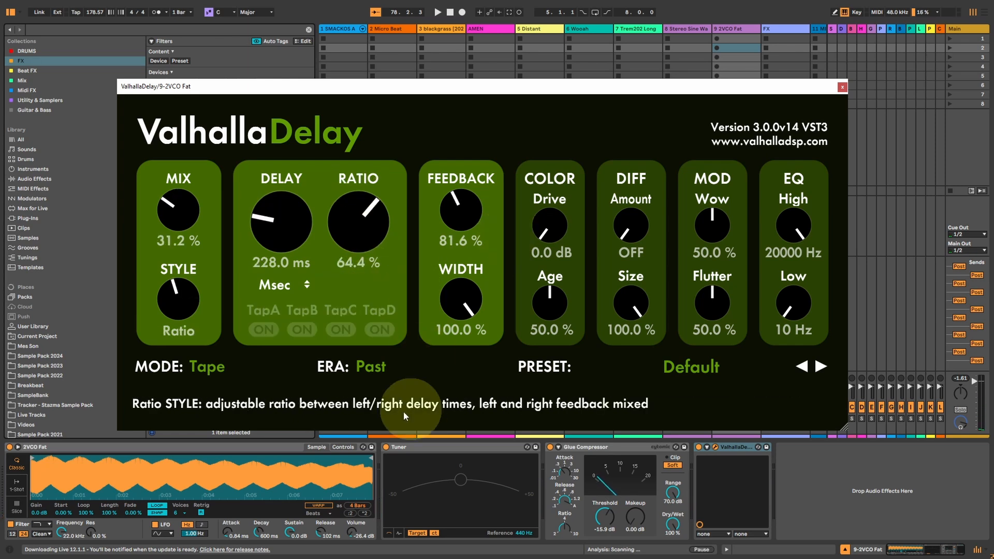
# Change the delay's Era to Present.
pyautogui.click(367, 371)
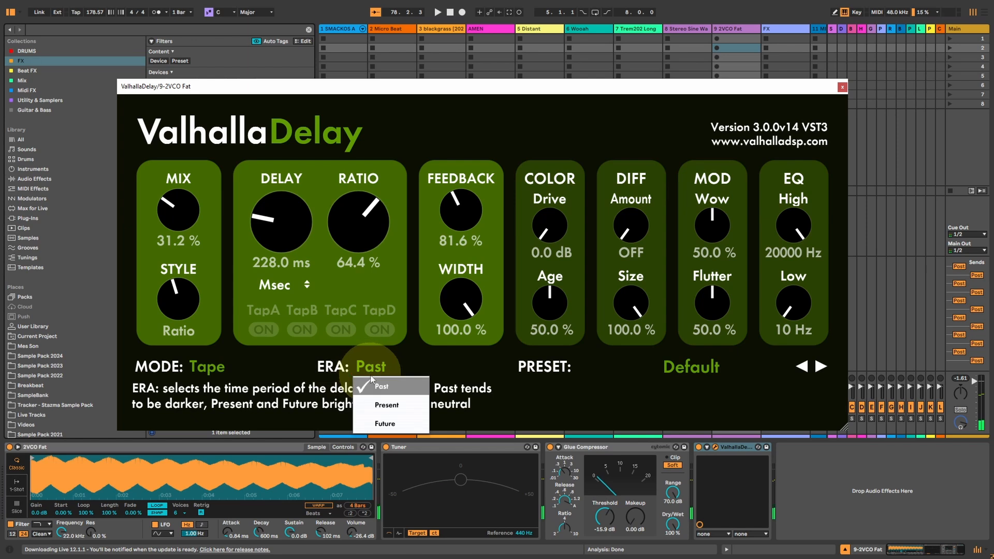
pyautogui.click(374, 374)
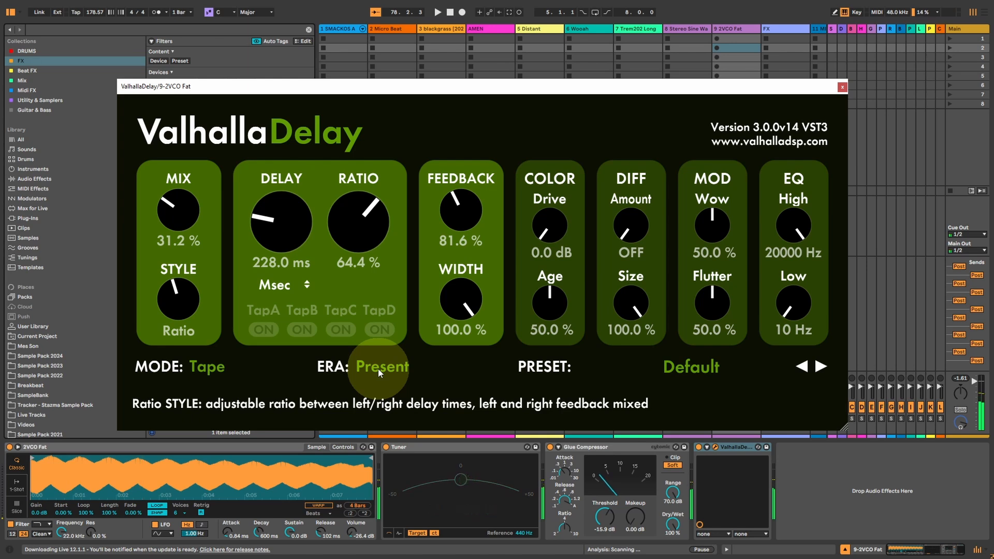
# Compare the delay's Past and Present eras and switch the Era to Future.
pyautogui.click(378, 369)
pyautogui.click(382, 386)
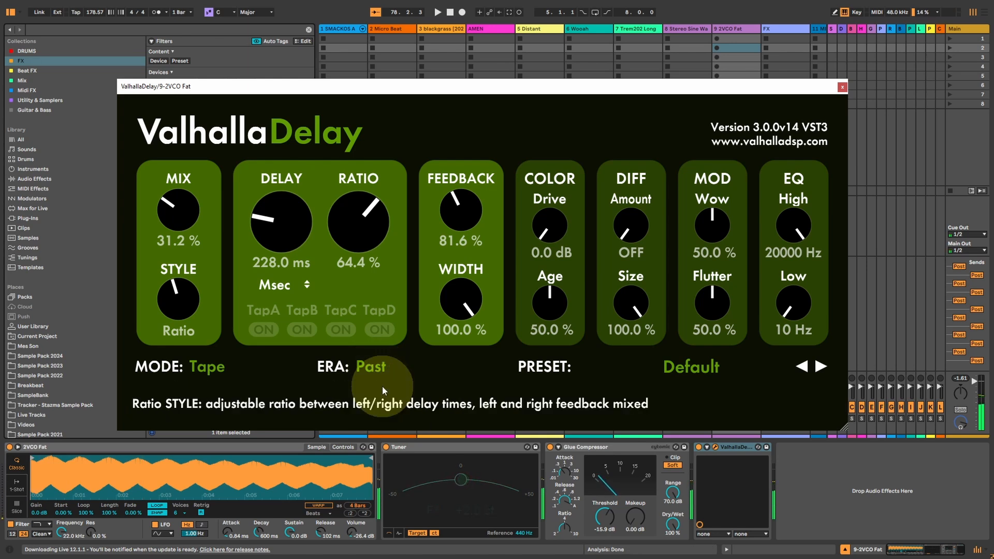
pyautogui.click(382, 387)
pyautogui.click(384, 406)
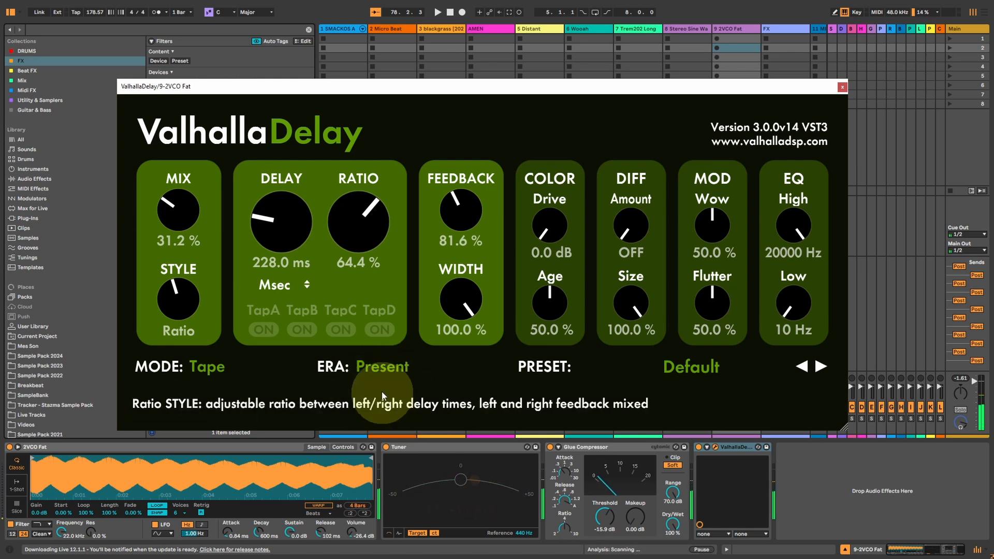
pyautogui.click(388, 368)
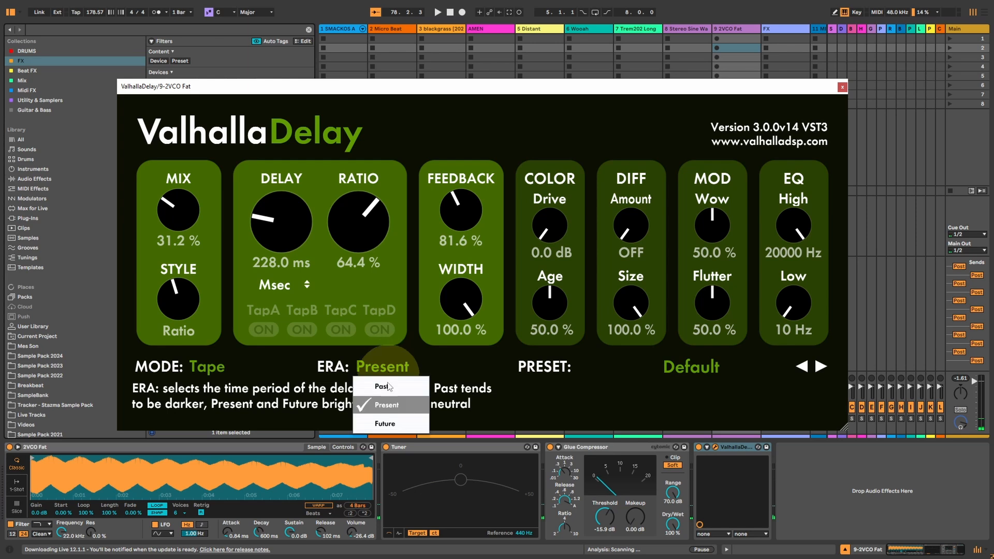
pyautogui.click(378, 423)
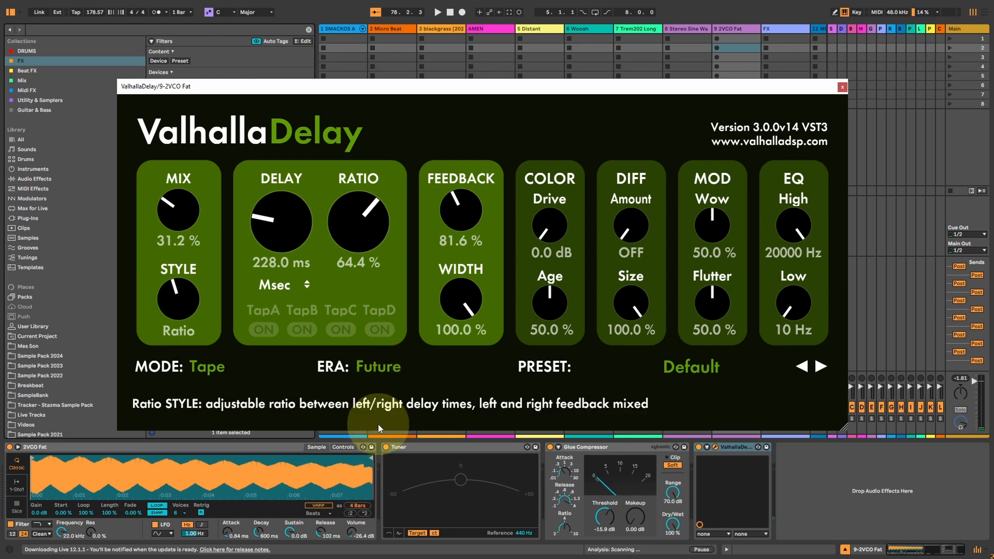
# Alternate the delay's Era between Past and Present, leaving it on Past.
pyautogui.click(382, 369)
pyautogui.click(381, 387)
pyautogui.click(210, 365)
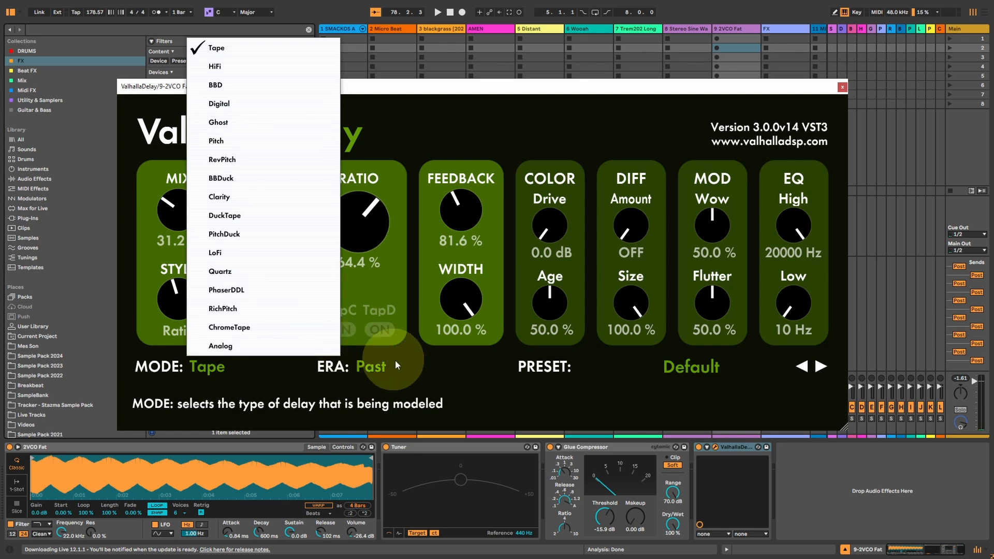
pyautogui.click(374, 368)
pyautogui.click(375, 367)
pyautogui.click(392, 403)
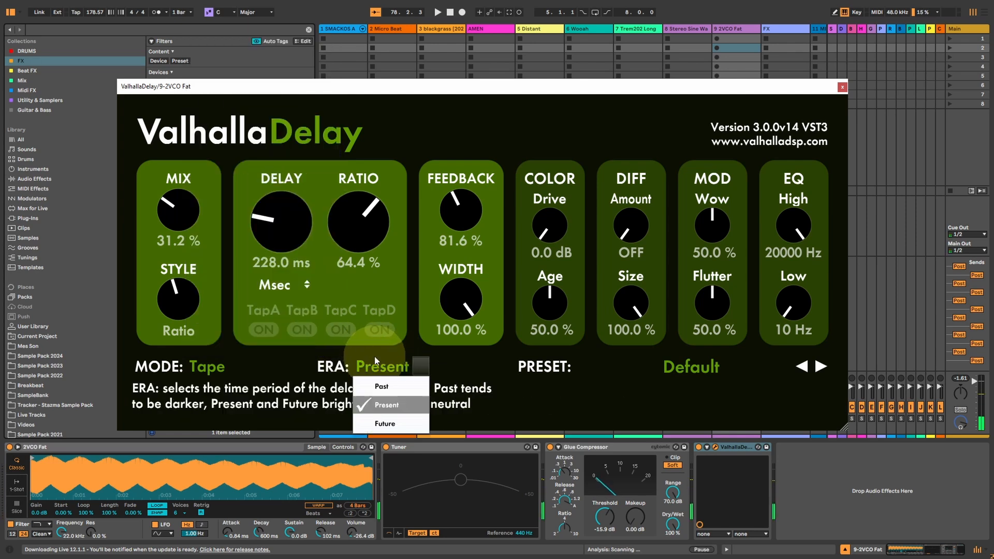
pyautogui.click(383, 386)
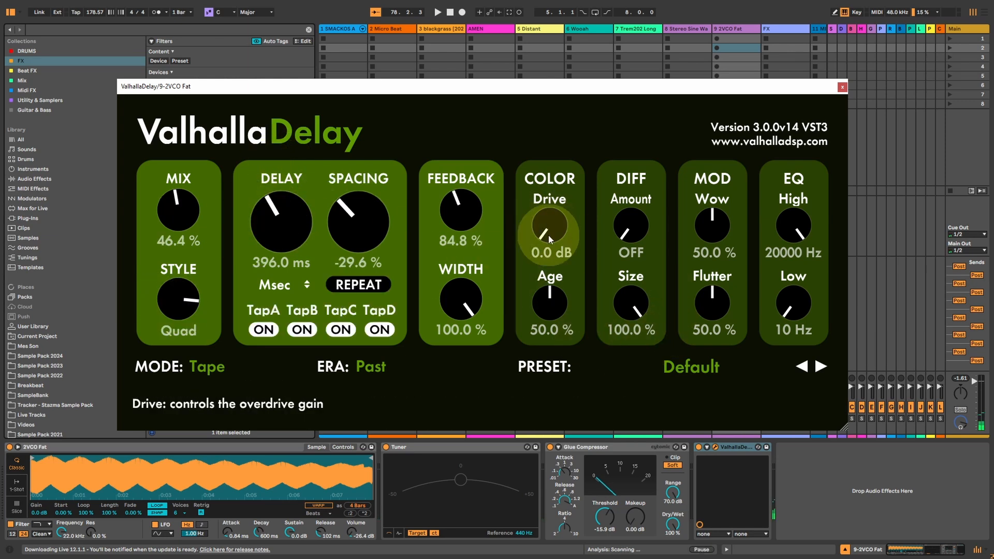
# Try increasing Drive values up to 20.2 dB, raise Age to 100.0 % and ease Drive back to 17.5 dB.
pyautogui.moveTo(548, 235); pyautogui.dragTo(548, 178)
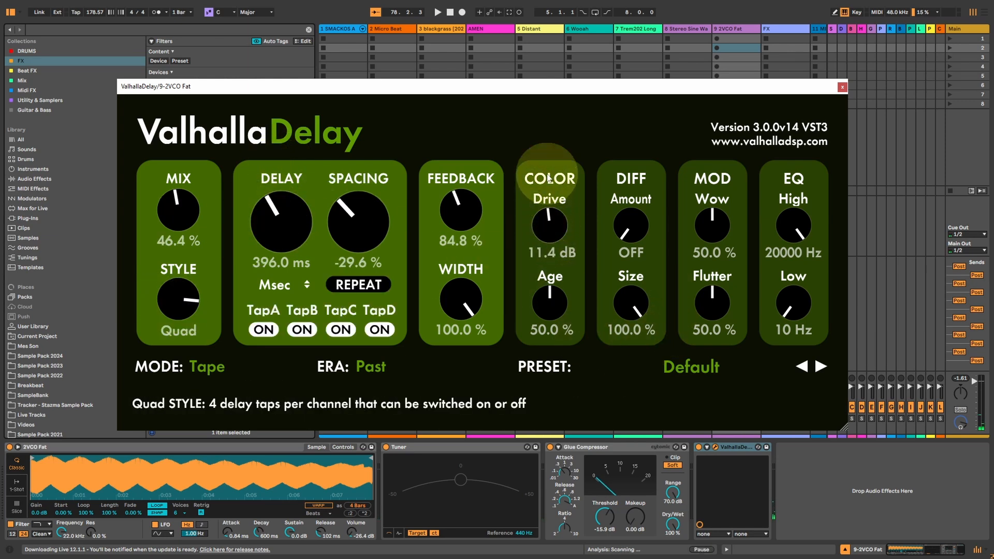
pyautogui.moveTo(549, 225); pyautogui.dragTo(548, 197)
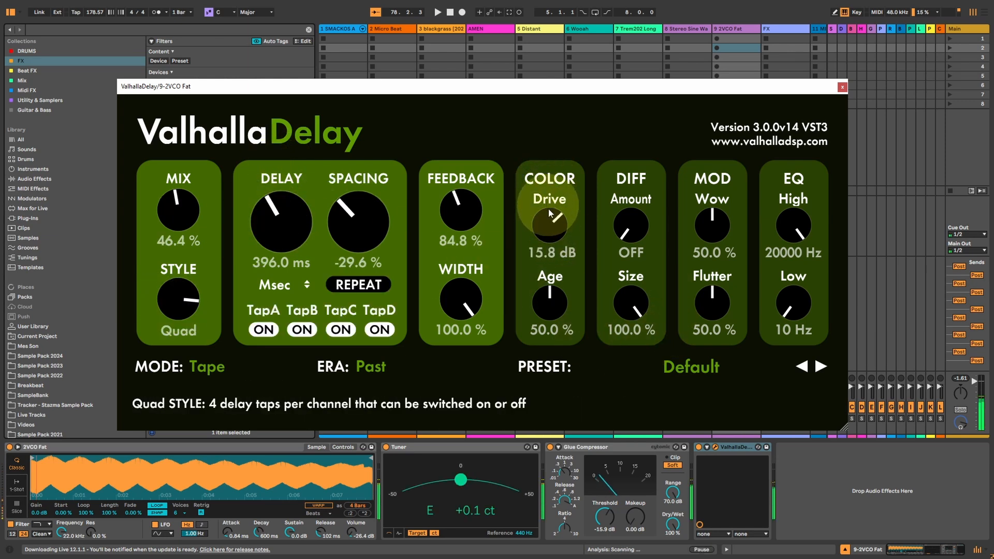
pyautogui.moveTo(551, 232); pyautogui.dragTo(549, 212)
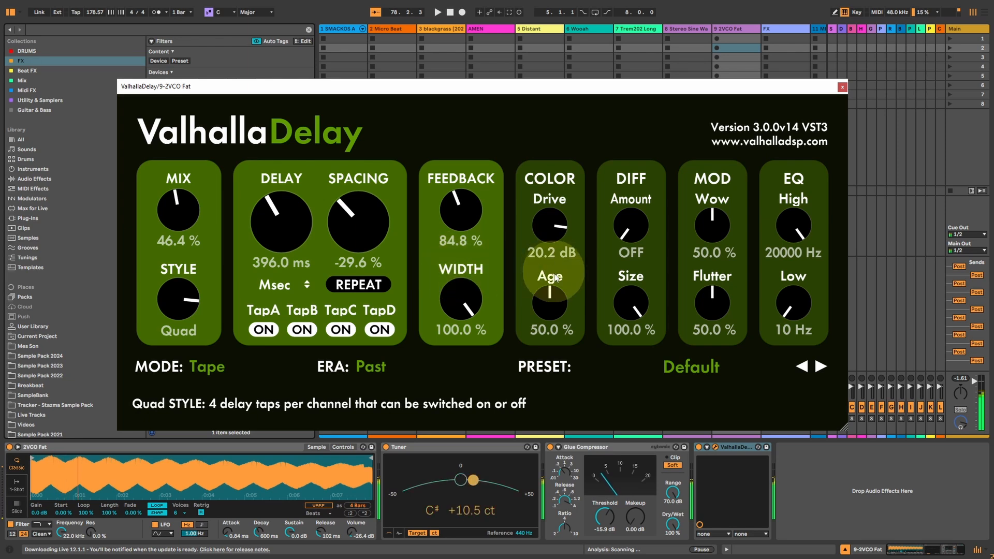
pyautogui.moveTo(545, 305)
pyautogui.mouseDown()
pyautogui.moveTo(545, 248)
pyautogui.moveTo(550, 305)
pyautogui.moveTo(547, 290)
pyautogui.mouseUp()
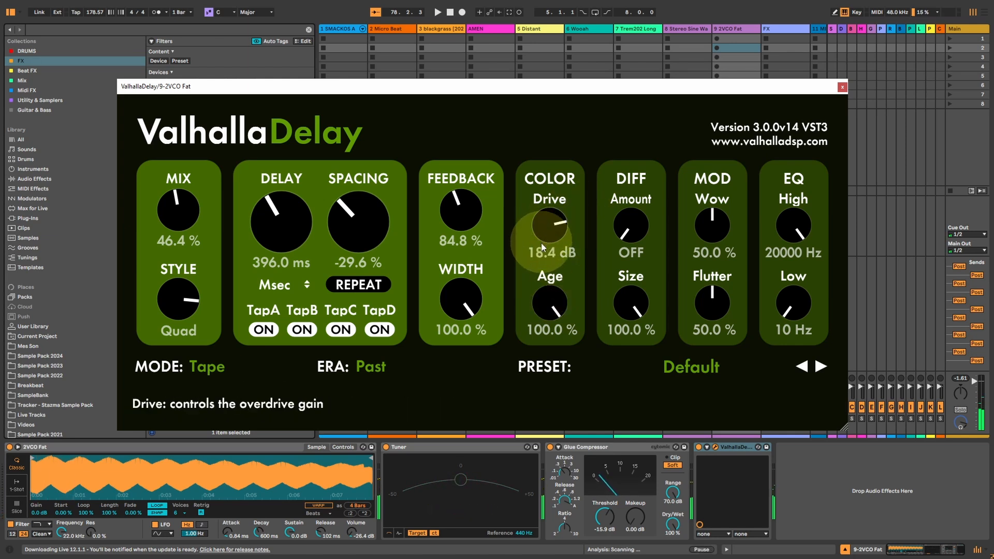
pyautogui.moveTo(542, 243); pyautogui.dragTo(539, 248)
# Isolate the wet signal with Feedback at 0.0 % and Mix at 100.0 %, and lower Age to 0.0 %.
pyautogui.moveTo(454, 222); pyautogui.dragTo(490, 315)
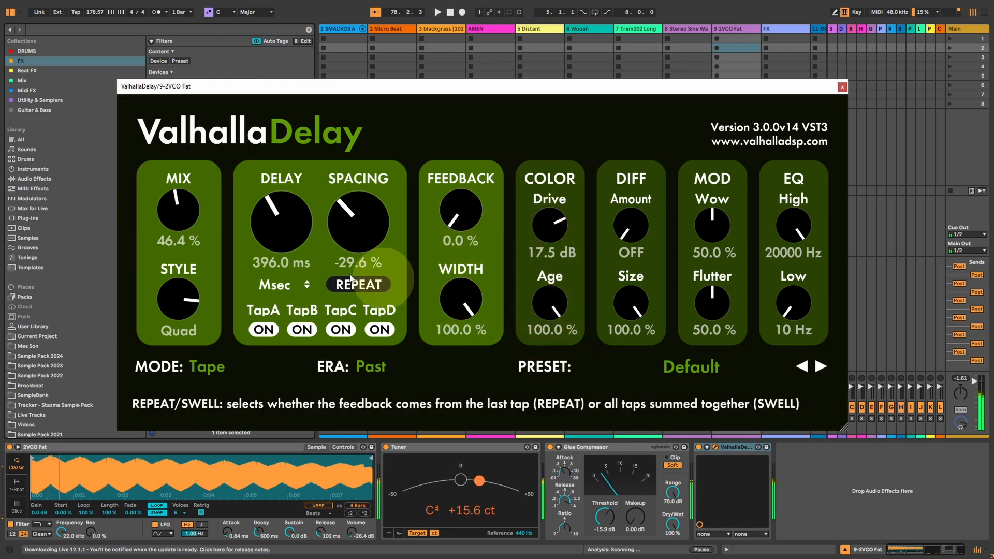
pyautogui.moveTo(179, 215); pyautogui.dragTo(172, 1)
pyautogui.moveTo(554, 303); pyautogui.dragTo(563, 528)
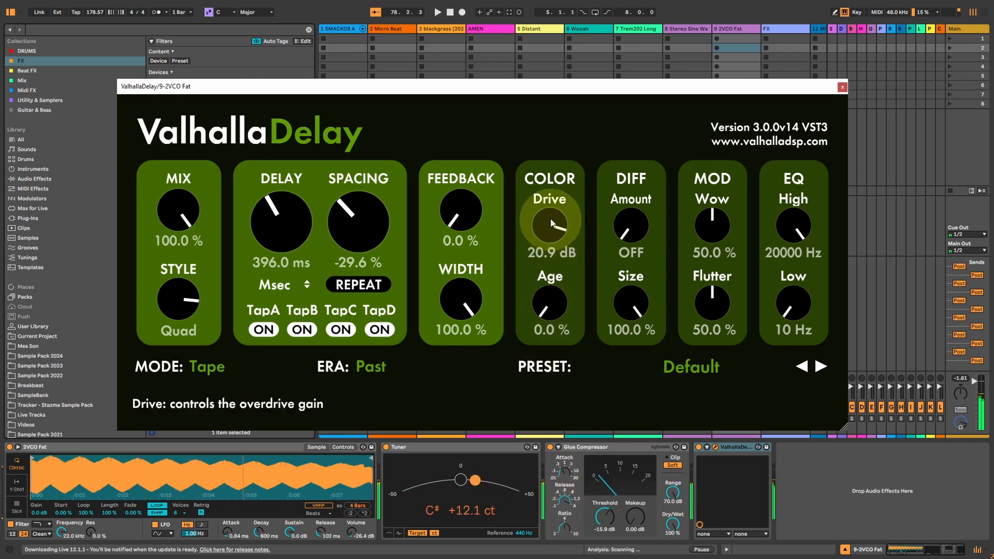
# Raise the Color section's Drive to 22.9 dB and Age to 100.0 %.
pyautogui.moveTo(552, 223); pyautogui.dragTo(551, 212)
pyautogui.moveTo(549, 293); pyautogui.dragTo(550, 256)
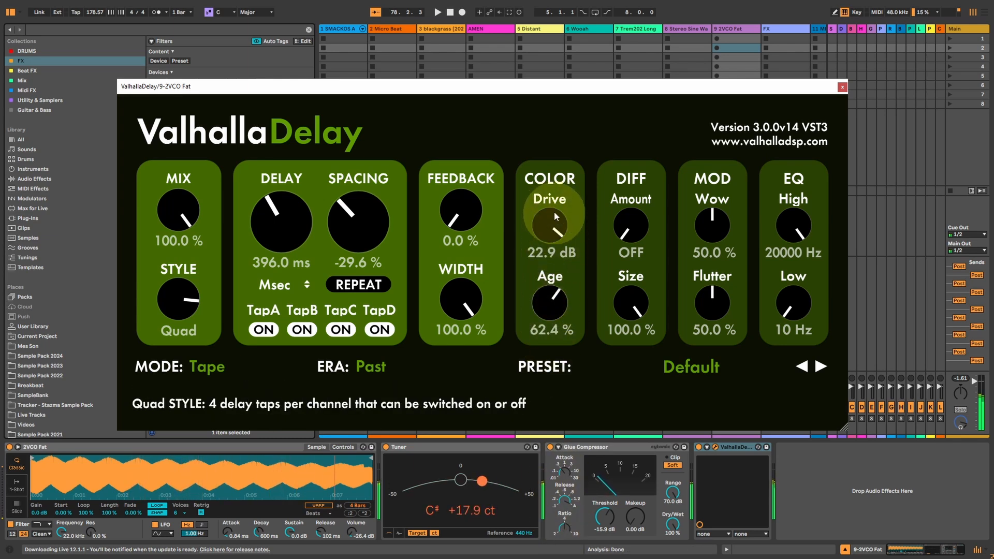
pyautogui.moveTo(554, 211); pyautogui.dragTo(559, 191)
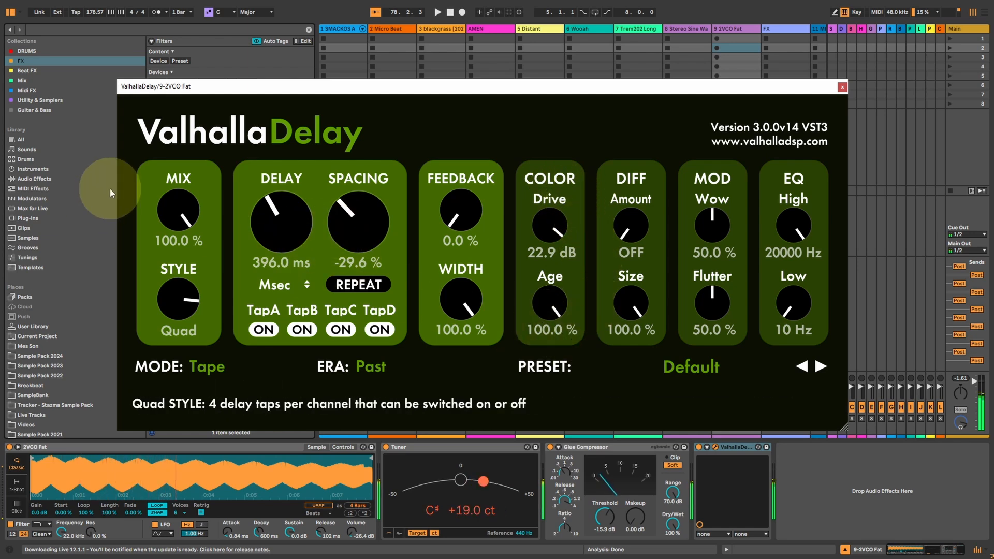
# Set the Quad delay's Spacing to 16.8 % and shorten the Delay time to 92.0 ms.
pyautogui.moveTo(344, 229); pyautogui.dragTo(361, 206)
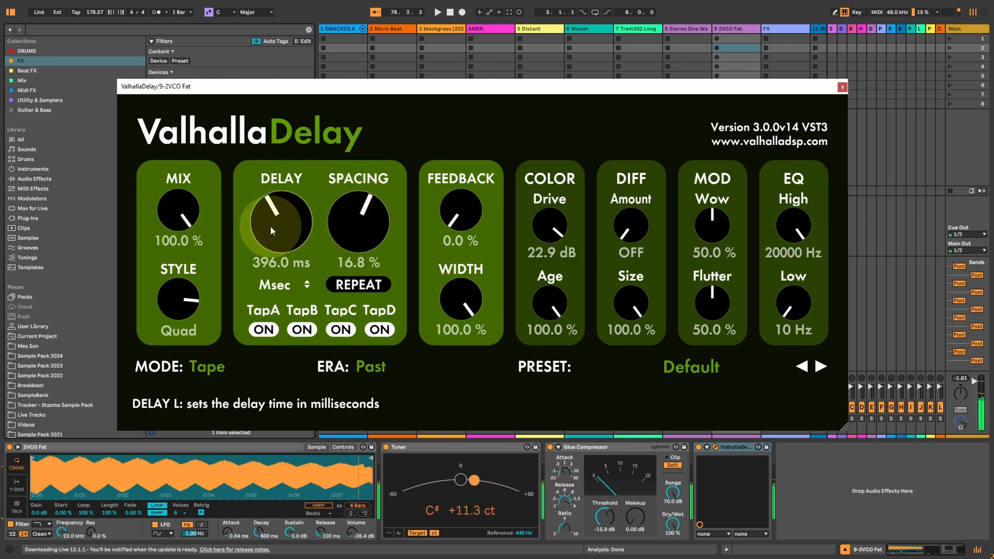
pyautogui.moveTo(285, 213); pyautogui.dragTo(278, 256)
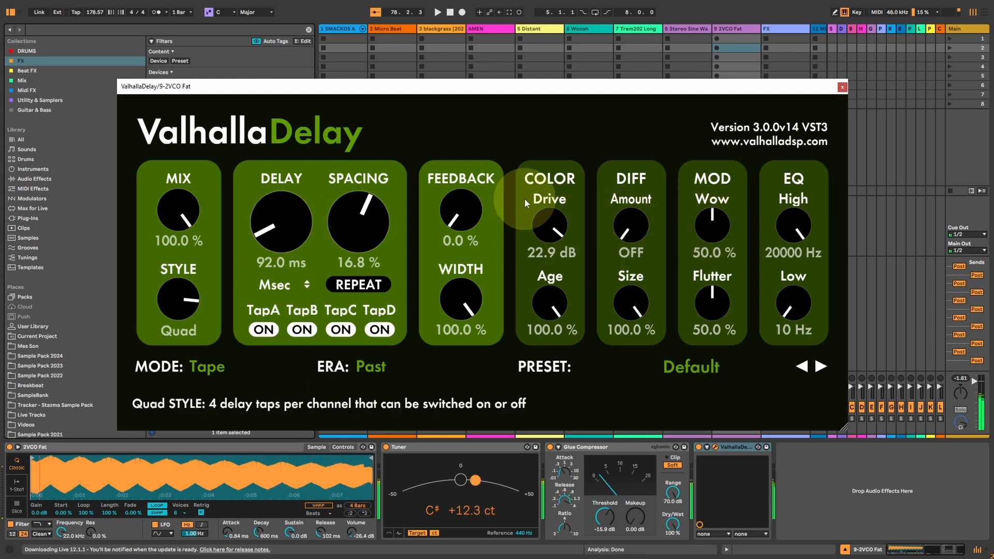
# Compare Age at 51.2 % and 100.0 %, leaving it at 100.0 %, and reduce Drive to 17.1 dB.
pyautogui.moveTo(553, 318); pyautogui.dragTo(547, 373)
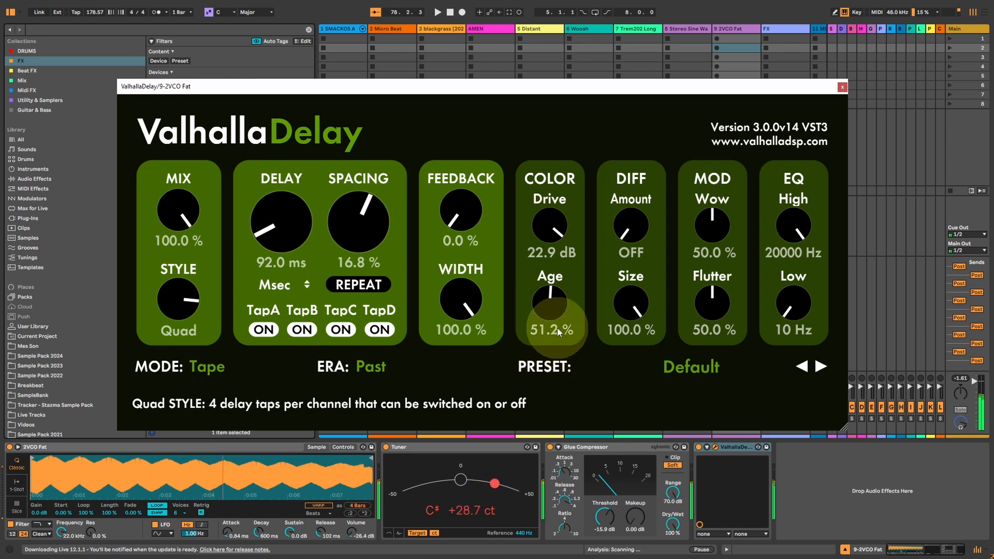
pyautogui.moveTo(552, 299); pyautogui.dragTo(549, 208)
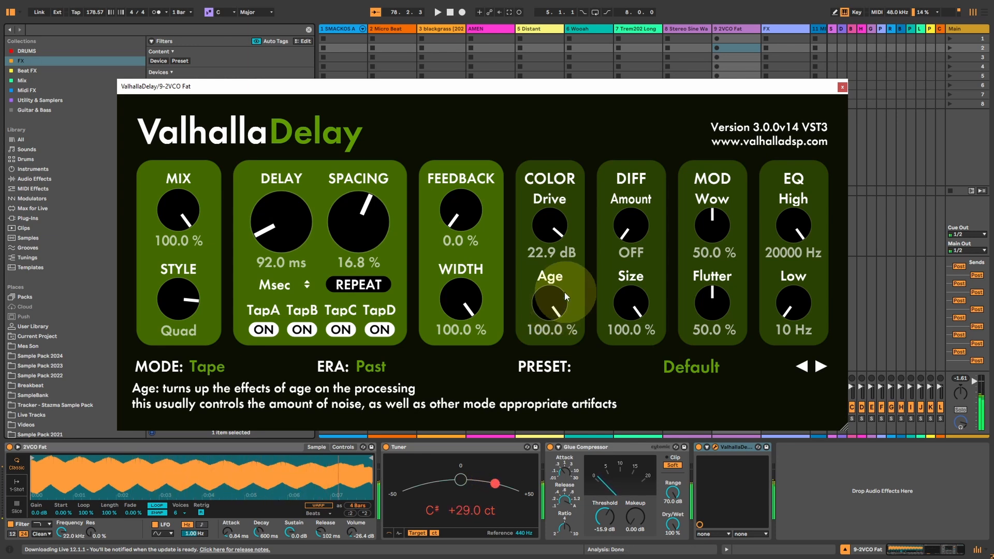
pyautogui.moveTo(549, 233); pyautogui.dragTo(550, 250)
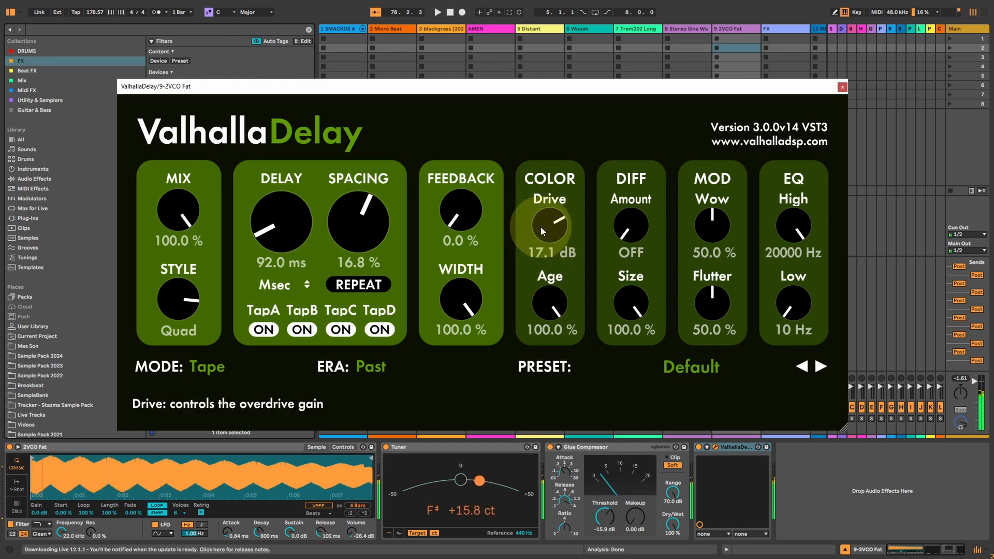
# Lower Mix to 48.8 % and increase the modulation to Wow 89.6 % and Flutter 99.2 %.
pyautogui.moveTo(175, 215); pyautogui.dragTo(171, 285)
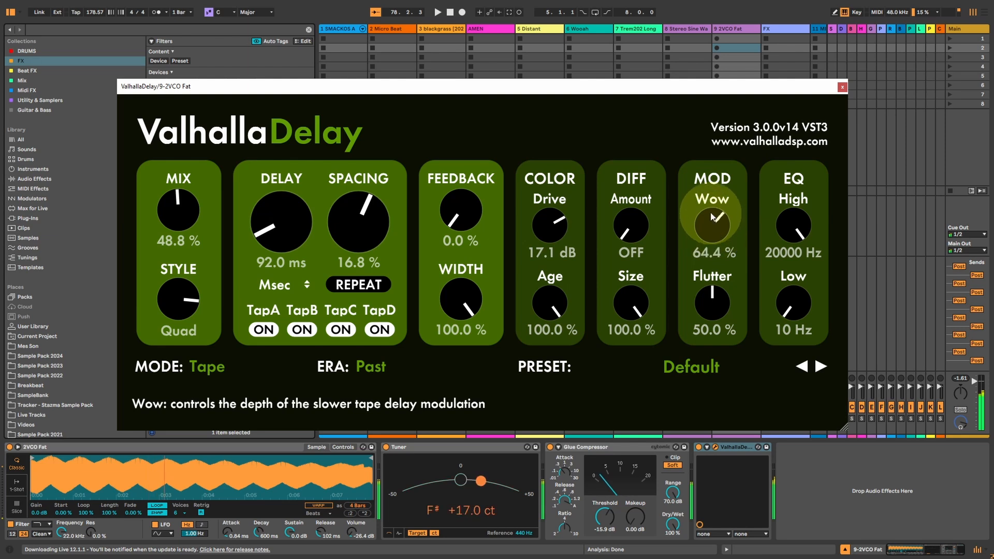
pyautogui.moveTo(713, 216); pyautogui.dragTo(712, 184)
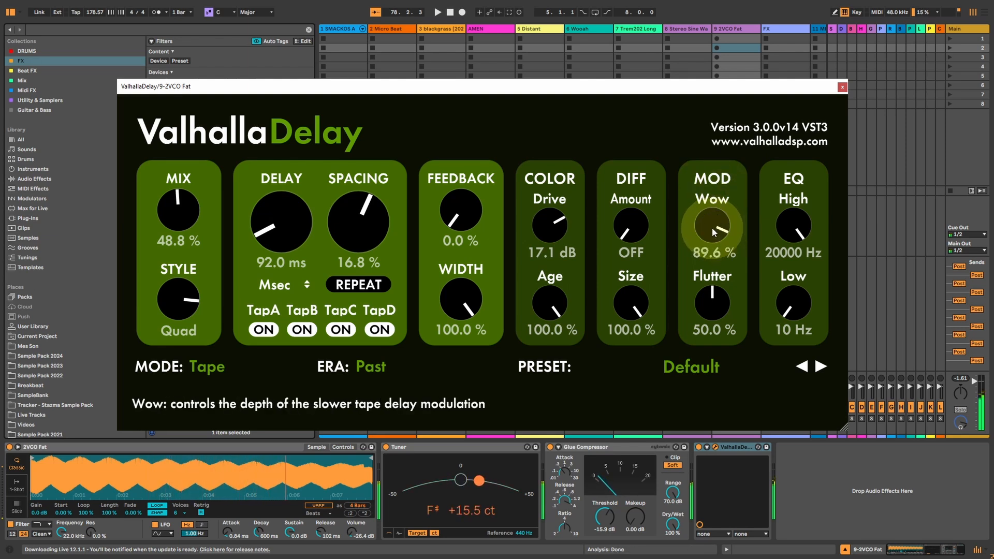
pyautogui.moveTo(710, 306); pyautogui.dragTo(713, 249)
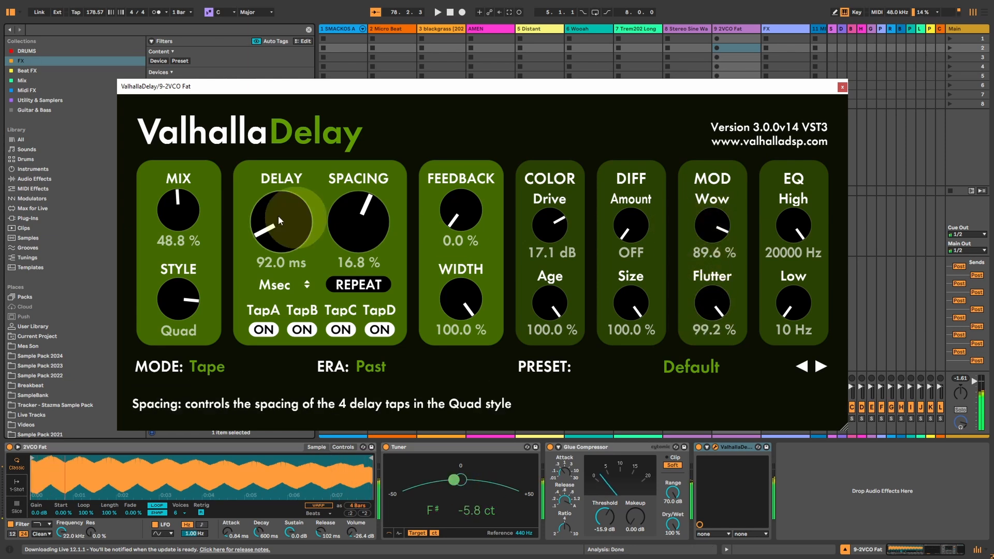
# With Mix at 100.0 %, try Wow and Flutter at 0.0 %, ending with Wow at 89.6 % and Flutter at 100.0 %.
pyautogui.moveTo(184, 210); pyautogui.dragTo(194, 138)
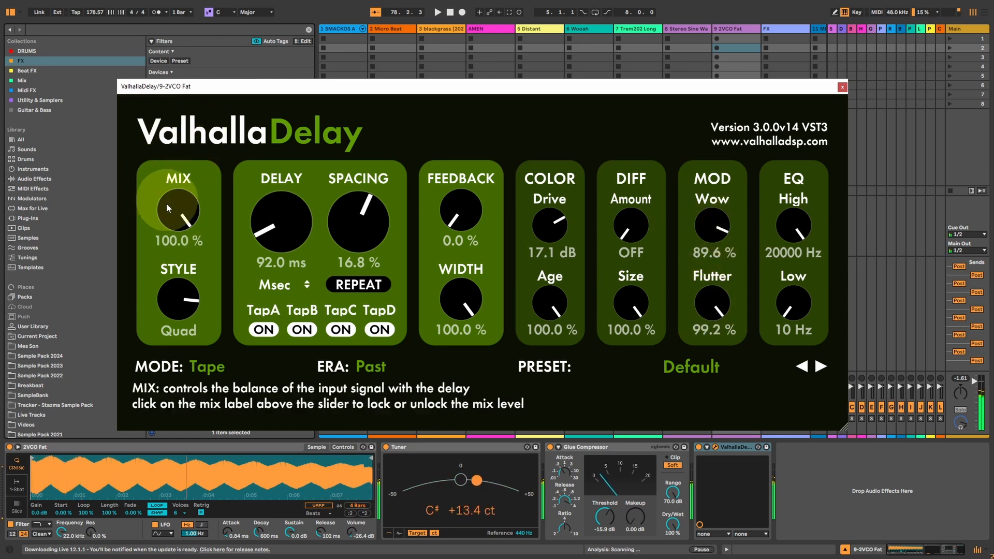
pyautogui.click(716, 311)
pyautogui.click(716, 311)
pyautogui.doubleClick(710, 222)
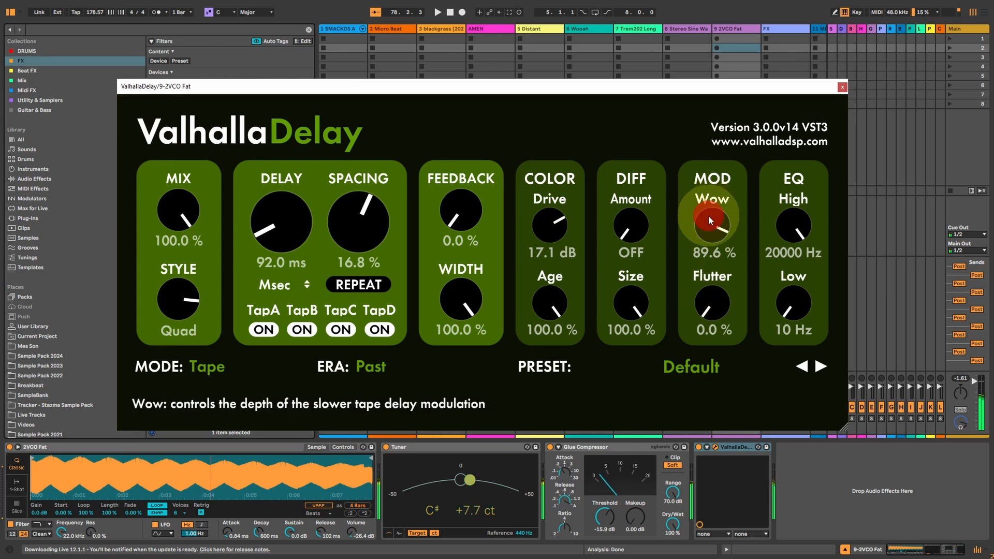
pyautogui.moveTo(714, 228)
pyautogui.mouseDown()
pyautogui.moveTo(717, 113)
pyautogui.moveTo(708, 283)
pyautogui.moveTo(720, 176)
pyautogui.mouseUp()
pyautogui.click(711, 314)
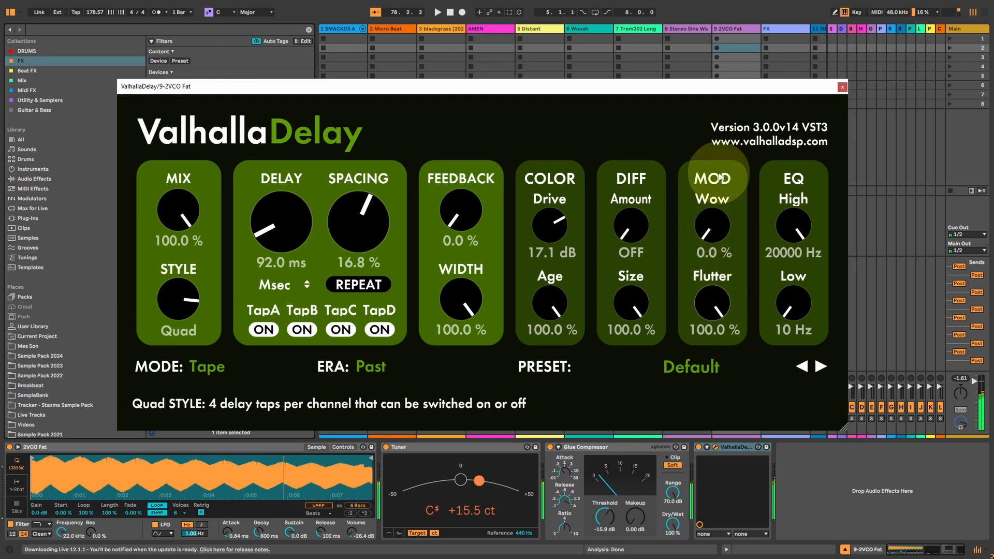
pyautogui.moveTo(713, 228); pyautogui.dragTo(715, 116)
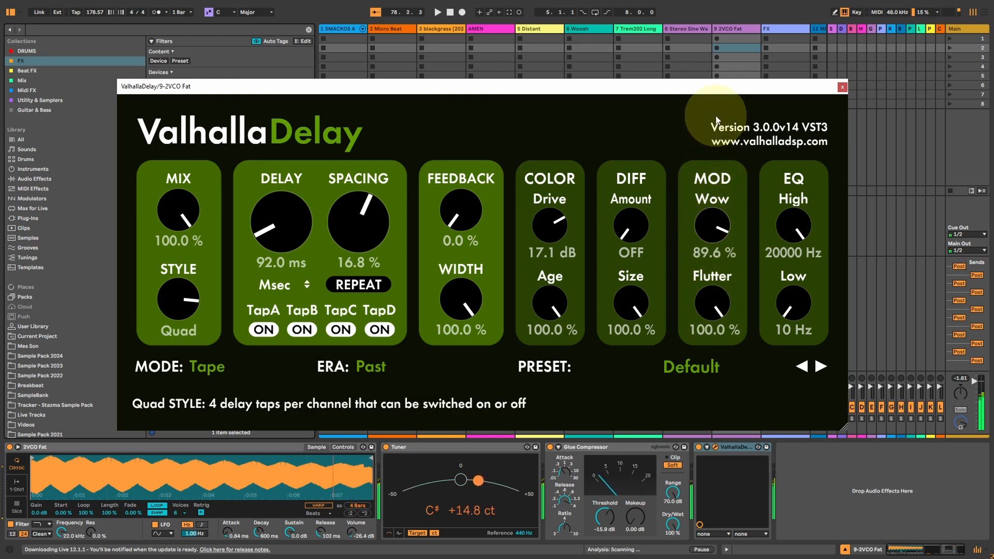
# Set the EQ to High 2730 Hz and Low 690 Hz, with Mix at 43.6 %, Delay at 388.0 ms and Feedback at 103.2 %.
pyautogui.moveTo(797, 302); pyautogui.dragTo(794, 326)
pyautogui.moveTo(792, 226); pyautogui.dragTo(794, 282)
pyautogui.moveTo(792, 225); pyautogui.dragTo(788, 239)
pyautogui.moveTo(170, 208); pyautogui.dragTo(170, 264)
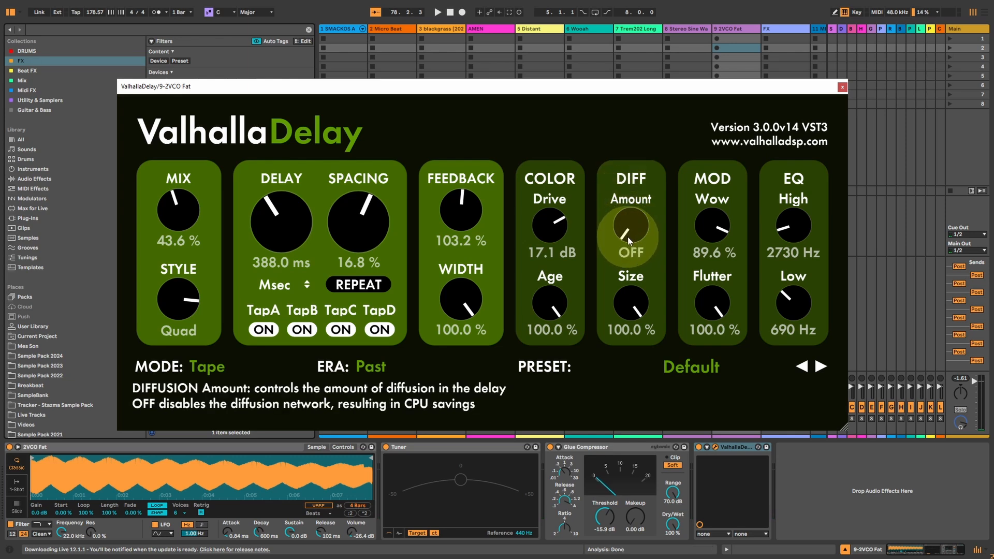
# Raise the Diffusion Amount gradually through 54.8 % and 74.0 % up to 100.0 %.
pyautogui.moveTo(637, 227); pyautogui.dragTo(639, 184)
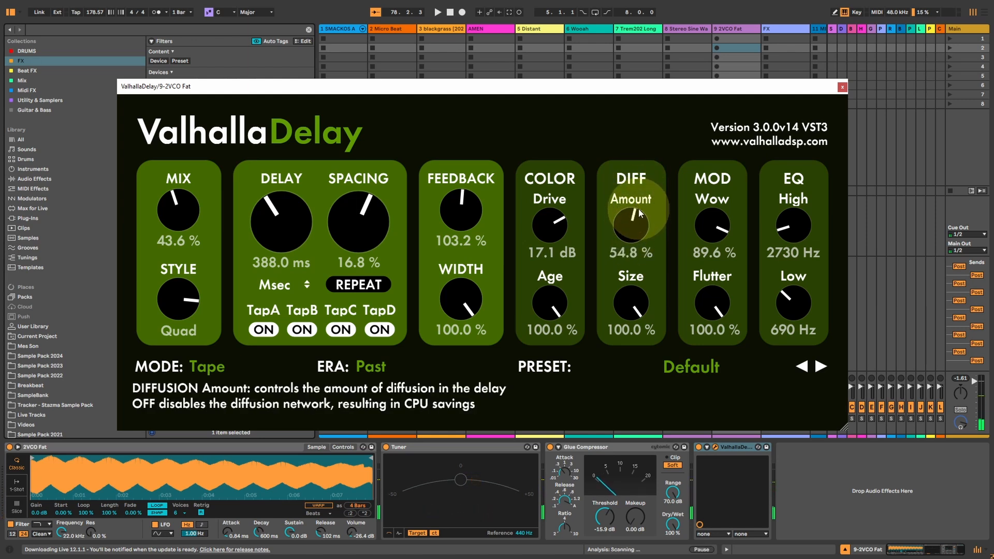
pyautogui.scroll(8, 630, 232)
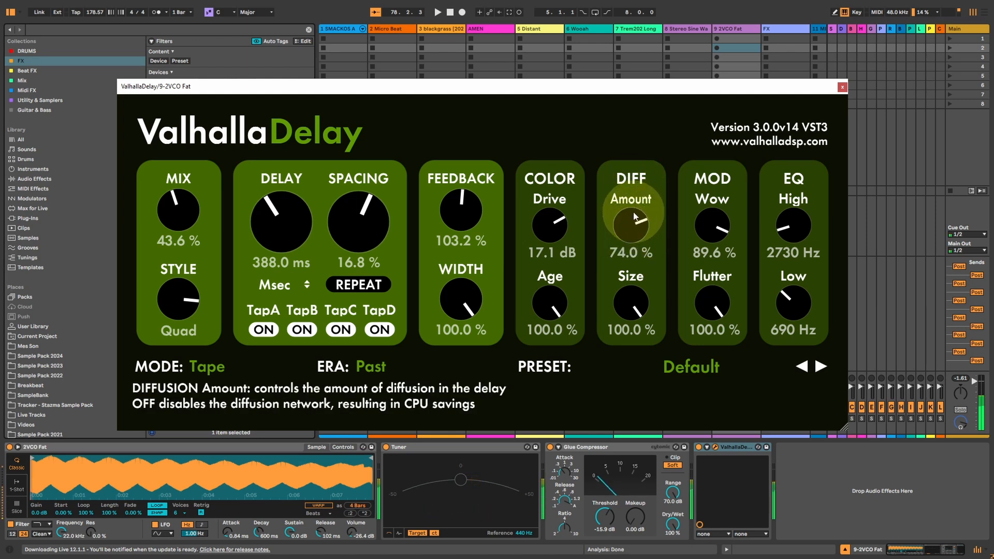
pyautogui.scroll(10, 630, 231)
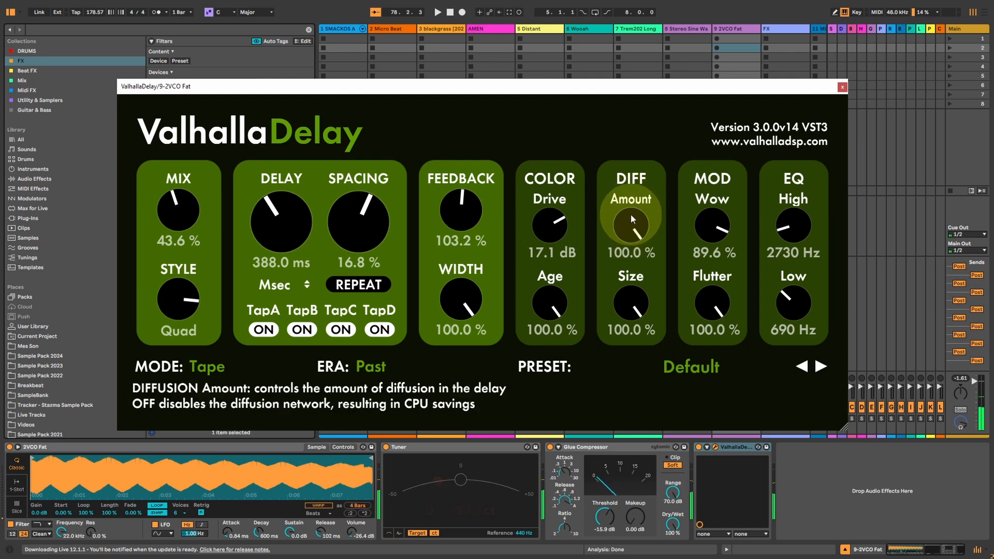
# Set Spacing to -66.4 % and Delay to 172.0 ms, and lower Mix to 15.2 %.
pyautogui.moveTo(371, 230); pyautogui.dragTo(365, 263)
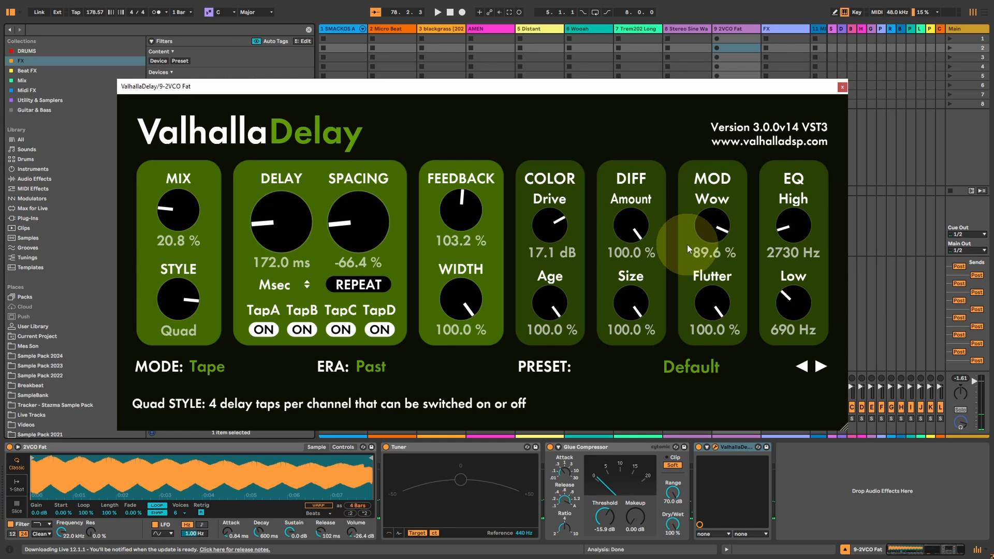
pyautogui.moveTo(175, 215); pyautogui.dragTo(183, 219)
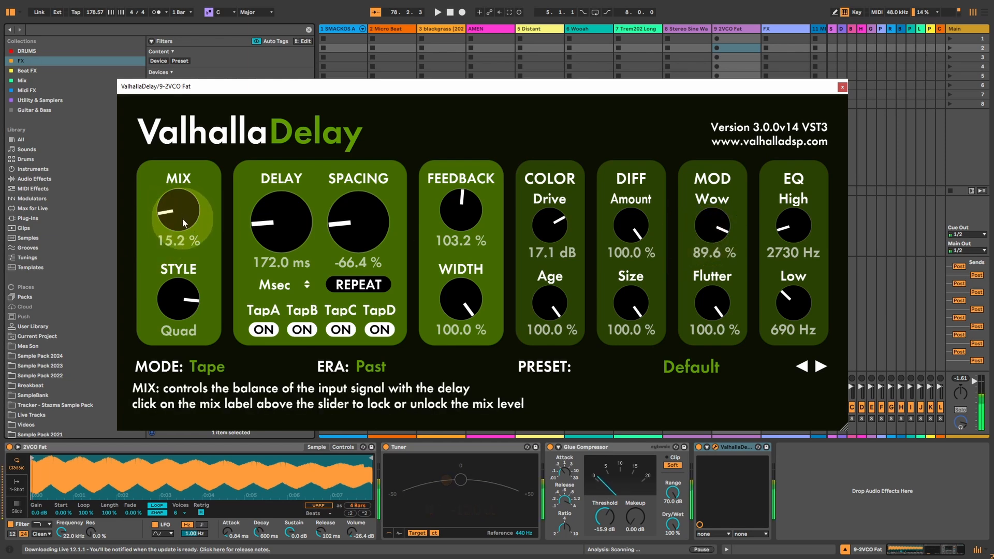
# Reduce Wow to 38.0 % and Flutter to 40.4 %, and set Mix to 31.2 % with Diffusion OFF.
pyautogui.moveTo(703, 222)
pyautogui.mouseDown()
pyautogui.moveTo(712, 296)
pyautogui.moveTo(703, 416)
pyautogui.moveTo(715, 226)
pyautogui.mouseUp()
pyautogui.moveTo(722, 300); pyautogui.dragTo(688, 253)
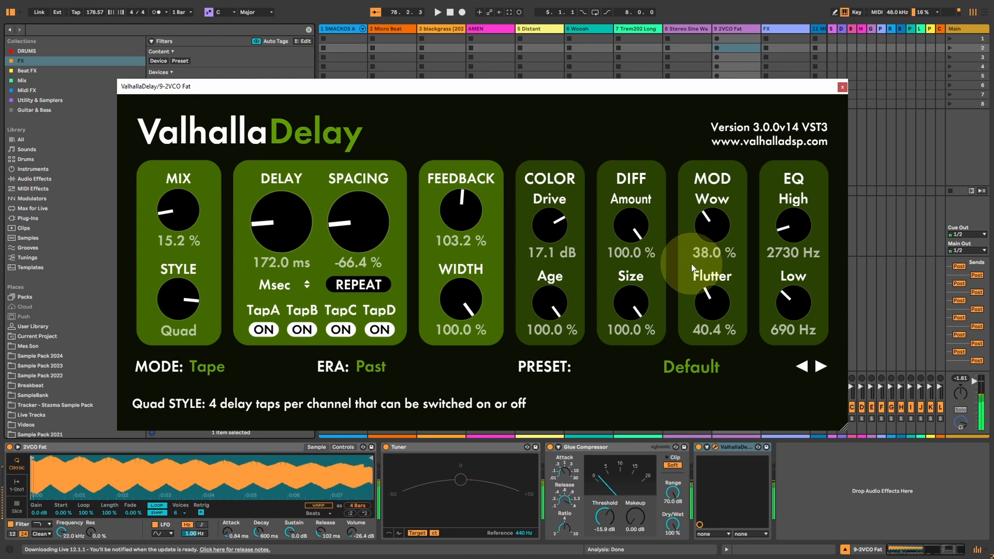
pyautogui.moveTo(170, 221)
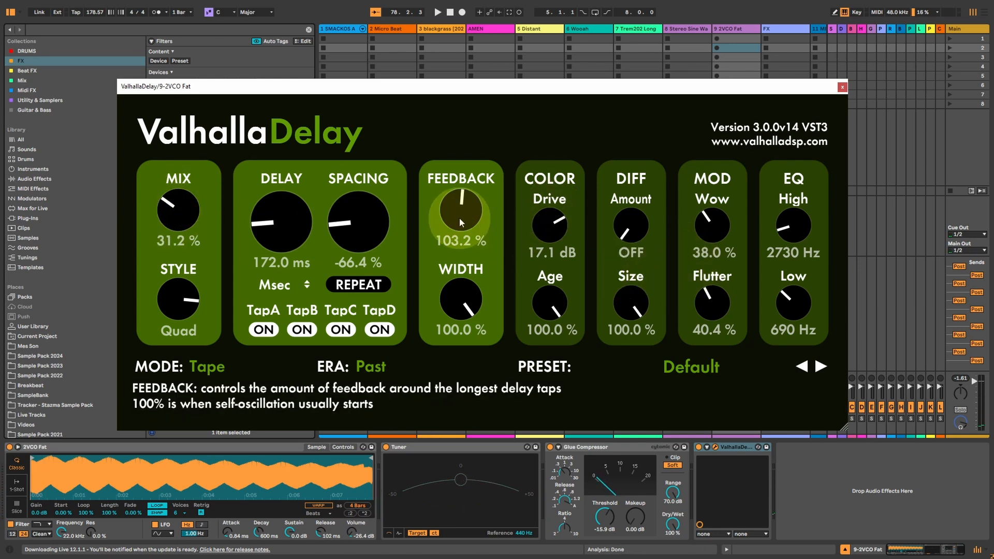
# Switch the delay Style to Ratio and settle Feedback at 81.6 % after trying 64.0 % and 103.2 %.
pyautogui.moveTo(458, 218); pyautogui.dragTo(392, 253)
pyautogui.moveTo(179, 299); pyautogui.dragTo(173, 344)
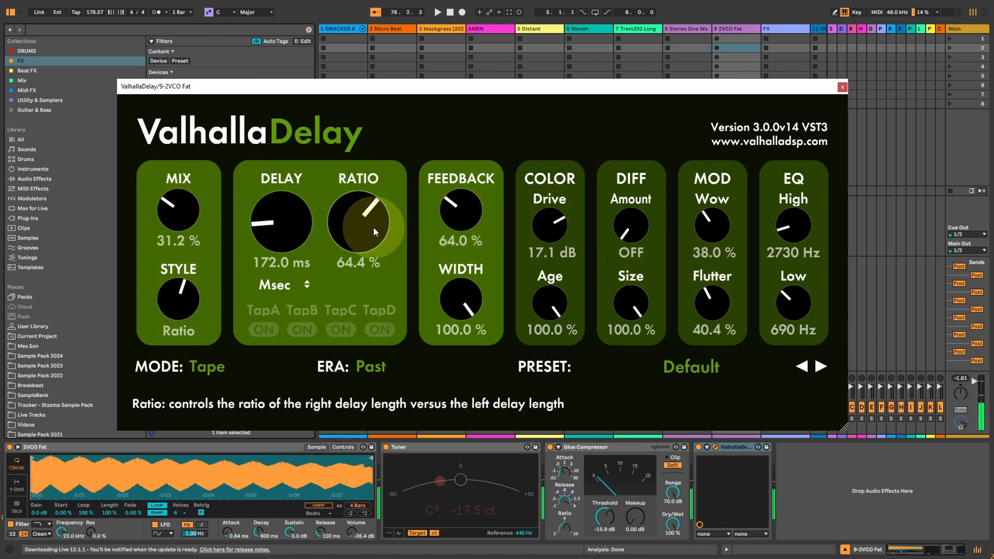
pyautogui.moveTo(483, 222); pyautogui.dragTo(465, 190)
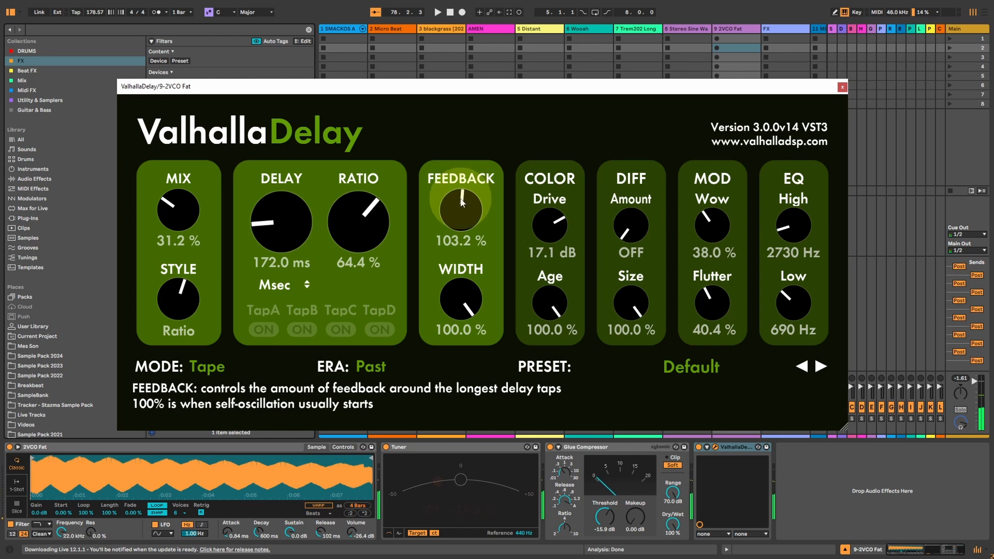
# Open the EQ to High 8670 Hz and Low 160 Hz, with Wow at 54.8 % and Diffusion Amount at 5.6 %.
pyautogui.moveTo(796, 228); pyautogui.dragTo(792, 186)
pyautogui.moveTo(792, 316); pyautogui.dragTo(781, 353)
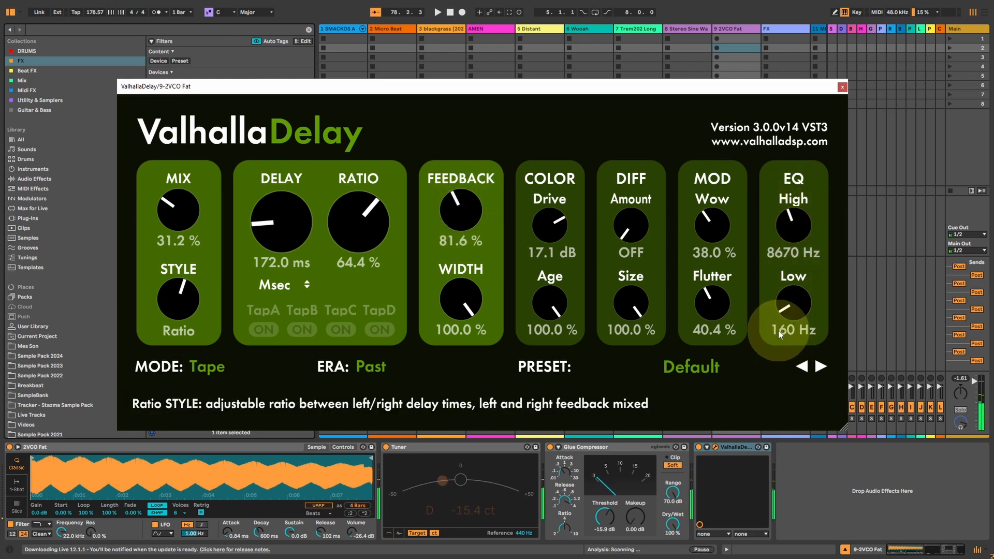
pyautogui.moveTo(707, 247); pyautogui.dragTo(711, 201)
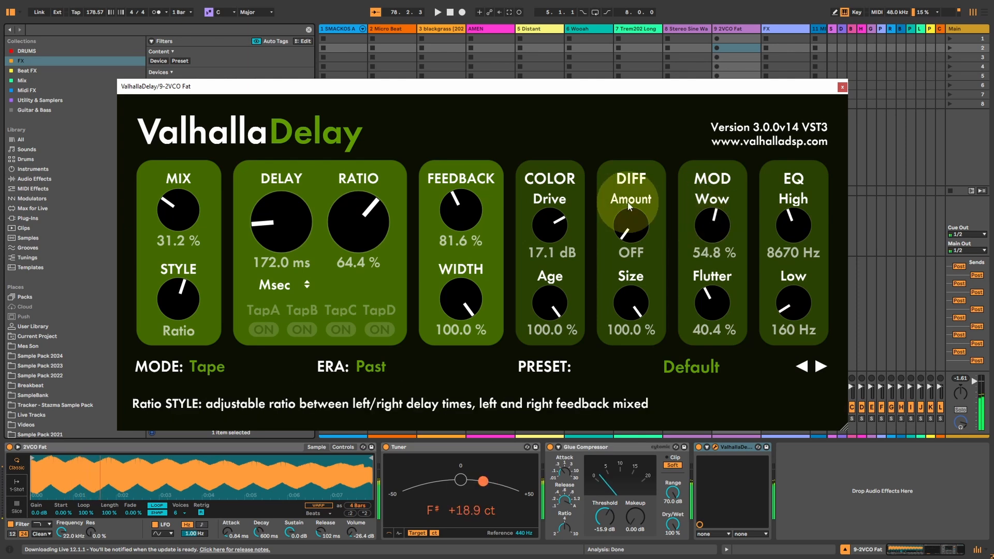
pyautogui.moveTo(641, 228); pyautogui.dragTo(638, 209)
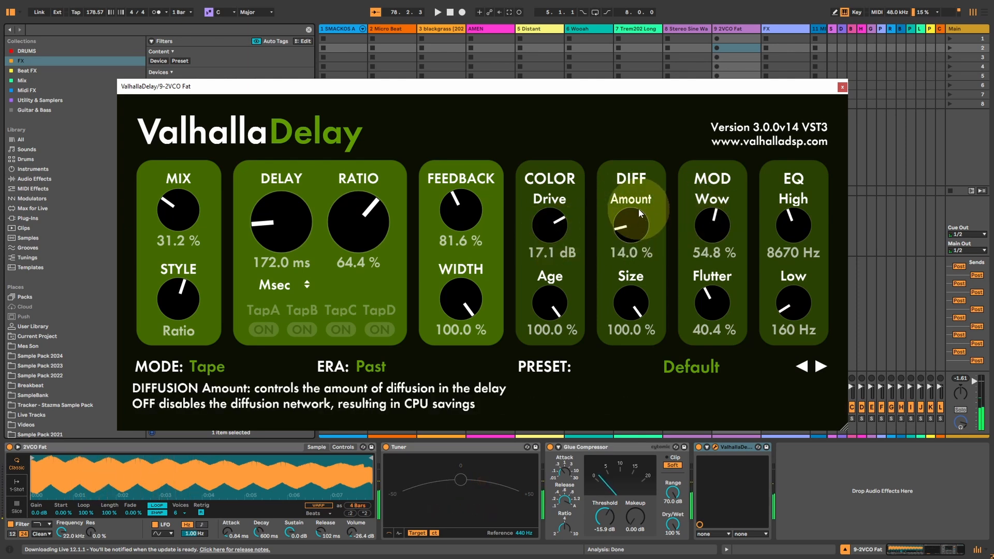
pyautogui.click(622, 246)
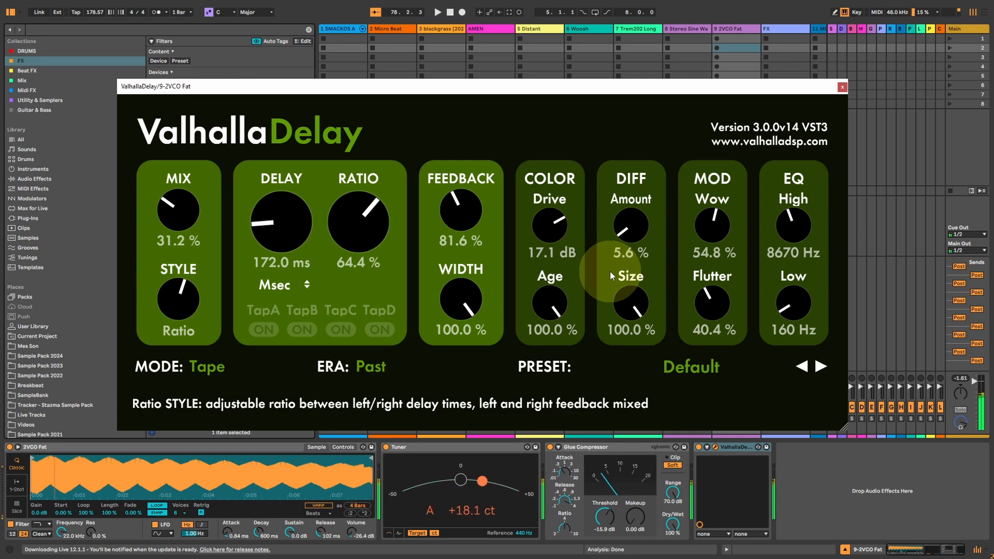
# Change the delay Mode to BBD and the Era to Future.
pyautogui.click(210, 367)
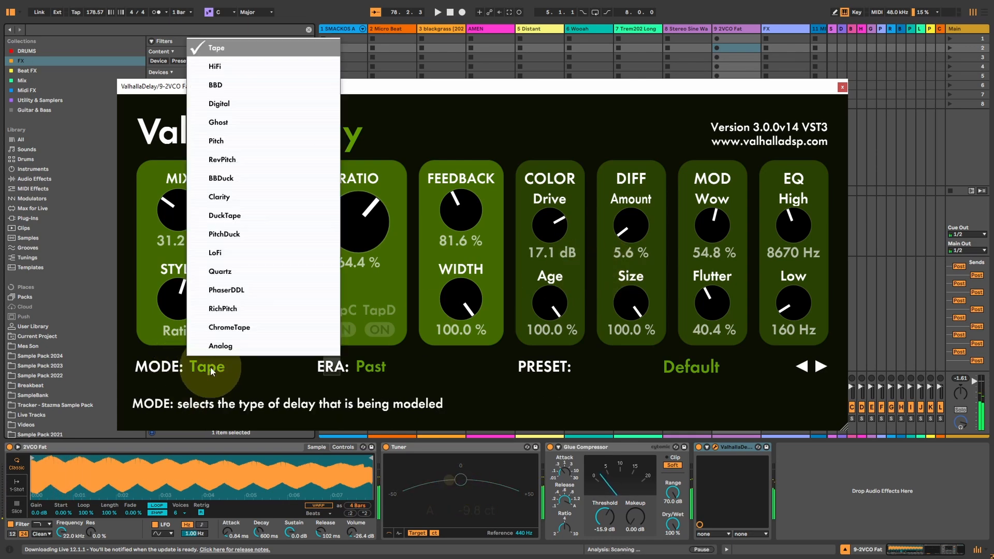
pyautogui.click(226, 85)
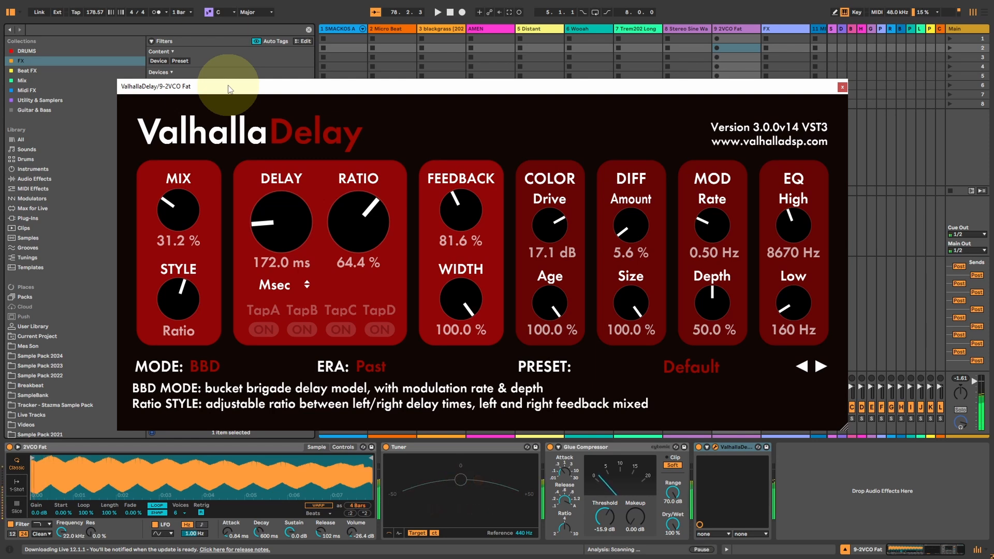
pyautogui.click(205, 368)
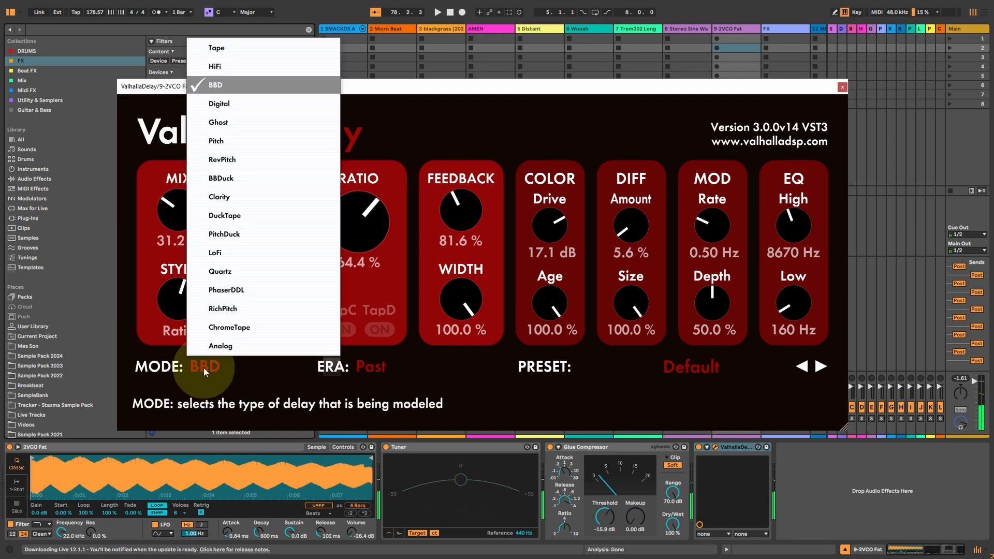
pyautogui.click(367, 367)
pyautogui.click(385, 434)
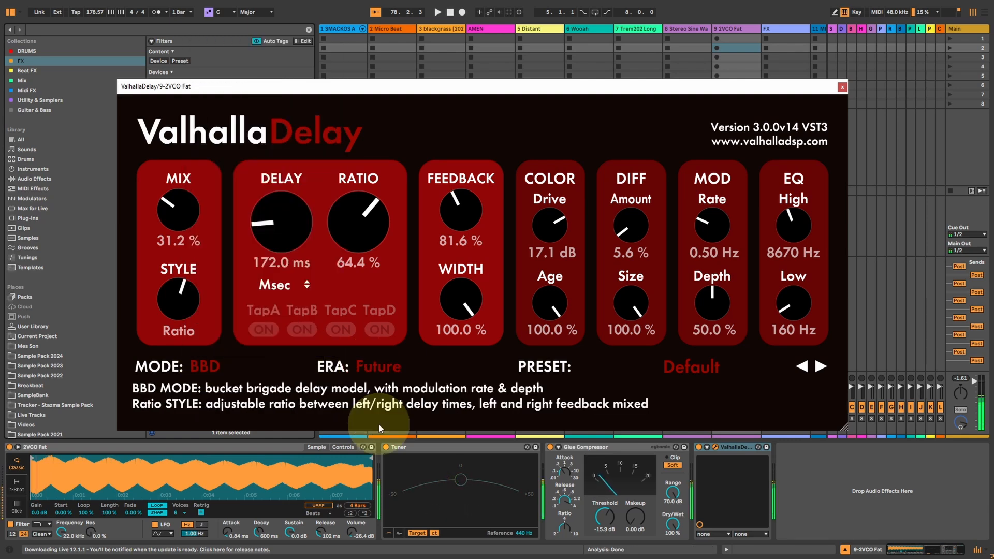
# Change the delay Mode to Analog and raise Mix to 100.0 %.
pyautogui.click(205, 366)
pyautogui.click(222, 344)
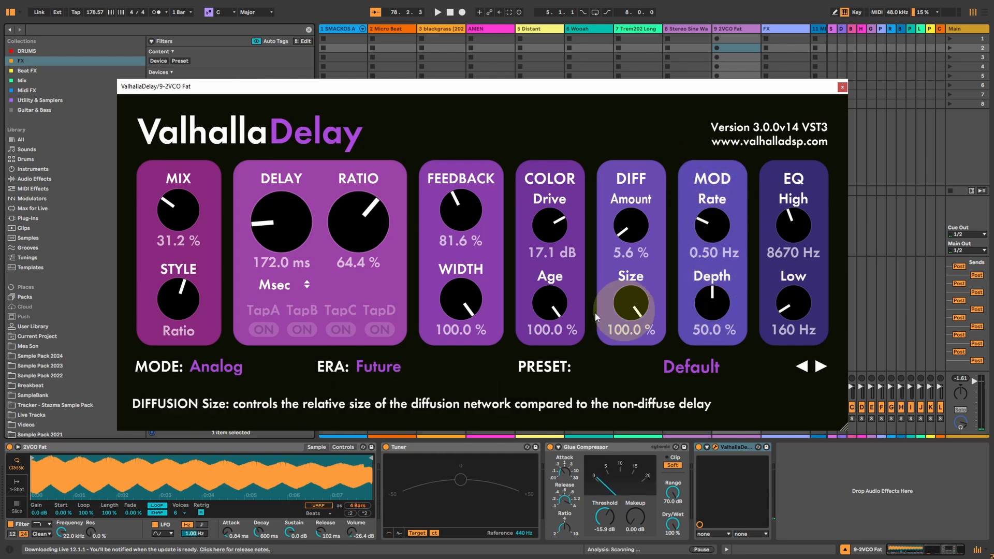
pyautogui.moveTo(171, 226); pyautogui.dragTo(189, 68)
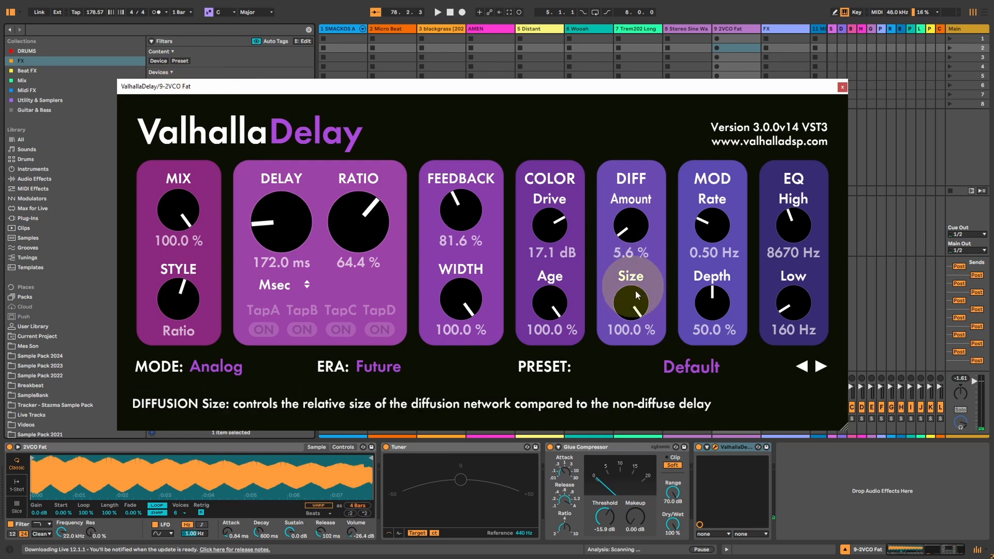
# Vary the modulation from Rate 0.01 Hz and Depth 23.6 % up to Rate 1.62 Hz and Depth 75.2 %.
pyautogui.moveTo(712, 220); pyautogui.dragTo(712, 334)
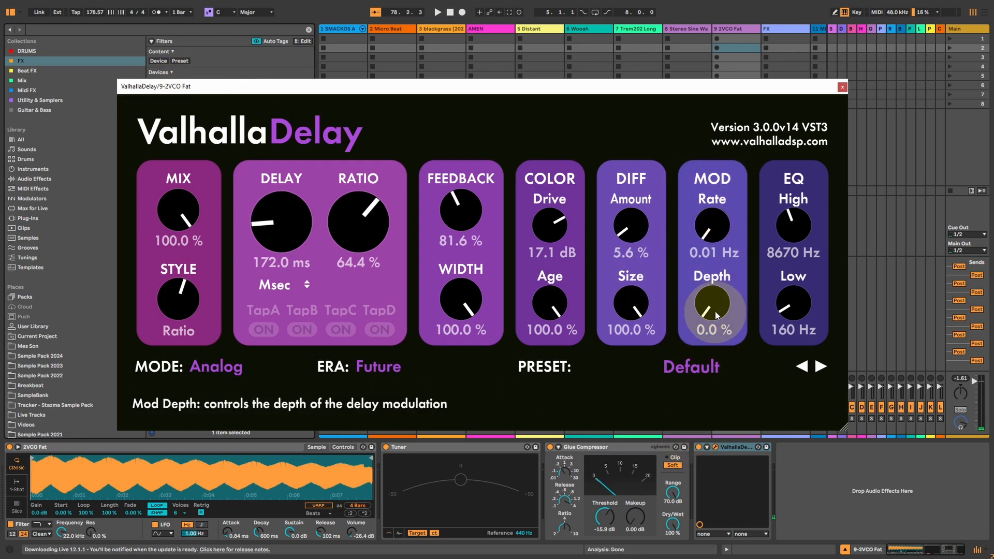
pyautogui.moveTo(710, 305); pyautogui.dragTo(698, 284)
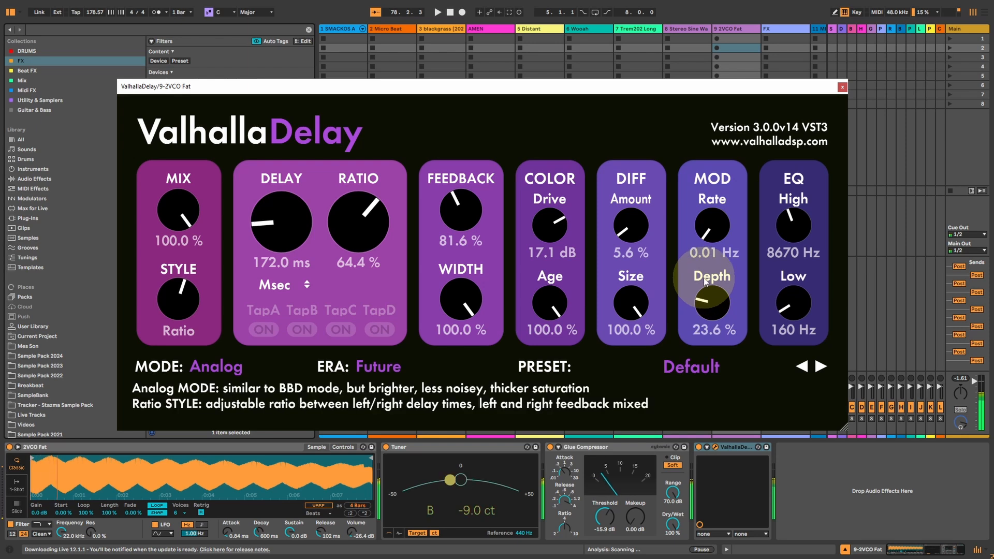
pyautogui.moveTo(715, 234); pyautogui.dragTo(722, 146)
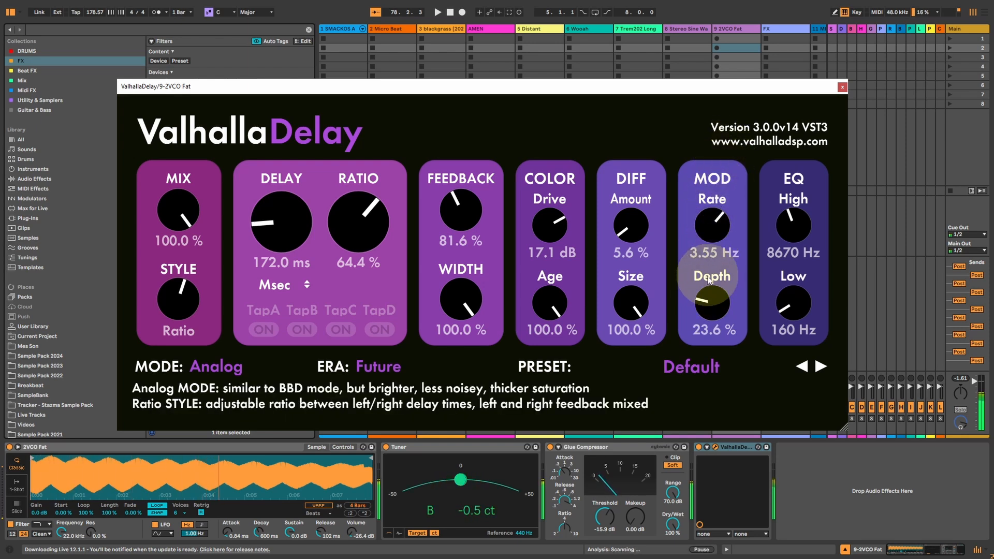
pyautogui.moveTo(708, 307); pyautogui.dragTo(707, 255)
pyautogui.moveTo(709, 239); pyautogui.dragTo(711, 250)
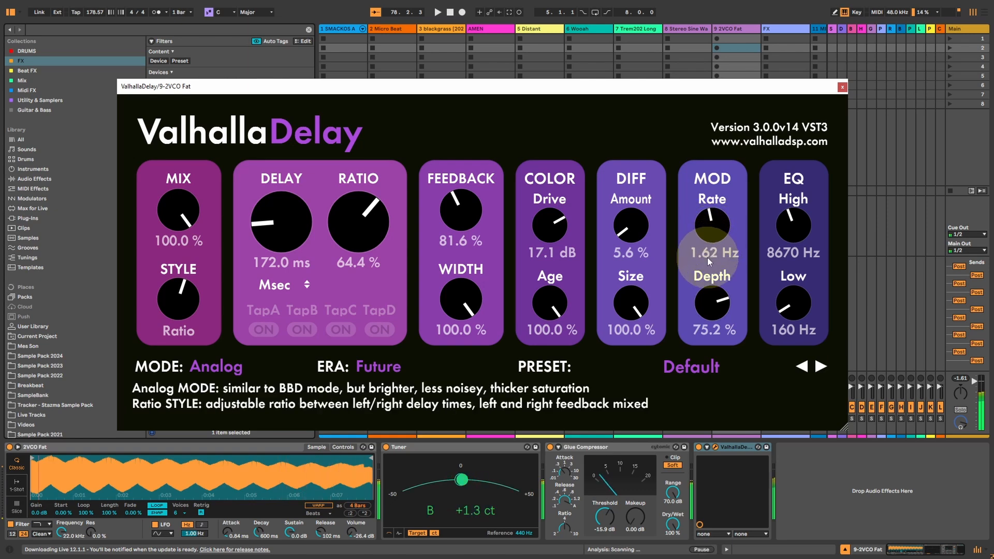
# Turn the Diffusion Amount down to OFF while keeping Mix and Age at 100.0 %.
pyautogui.click(544, 326)
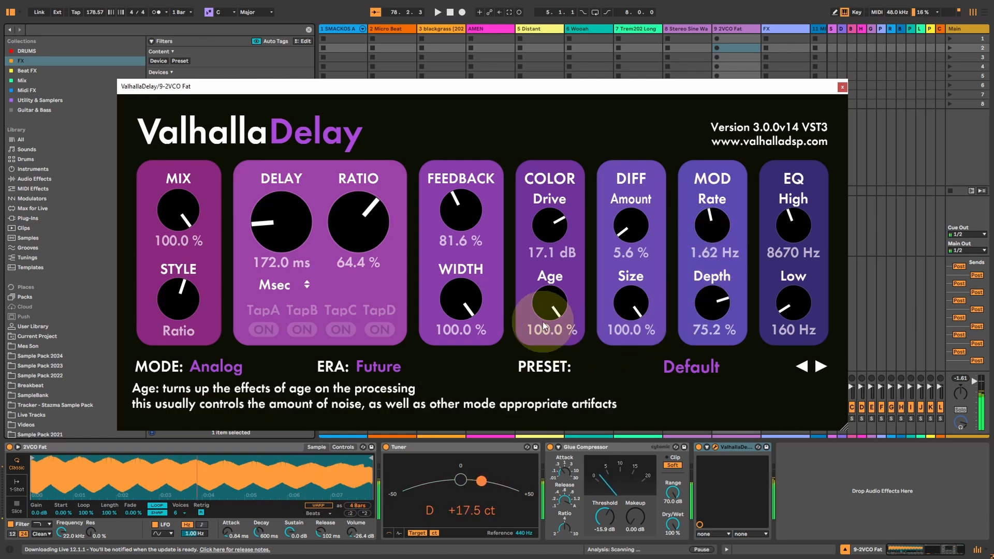
pyautogui.moveTo(173, 210); pyautogui.dragTo(191, 98)
pyautogui.click(658, 299)
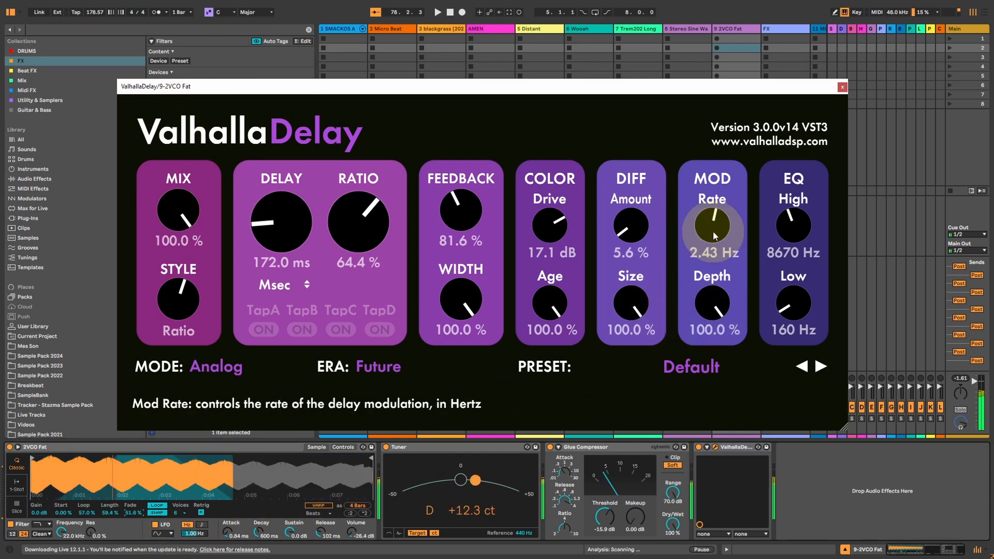
pyautogui.moveTo(632, 224); pyautogui.dragTo(641, 243)
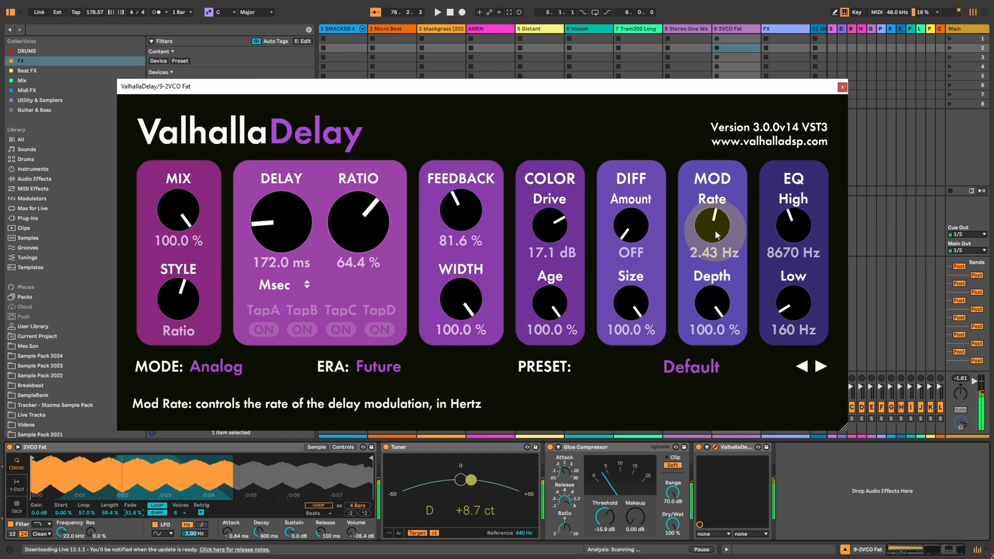
# Lower the modulation Rate to 0.96 Hz and set the EQ to High 12320 Hz and Low 190 Hz.
pyautogui.moveTo(717, 216); pyautogui.dragTo(712, 239)
pyautogui.moveTo(787, 227); pyautogui.dragTo(786, 214)
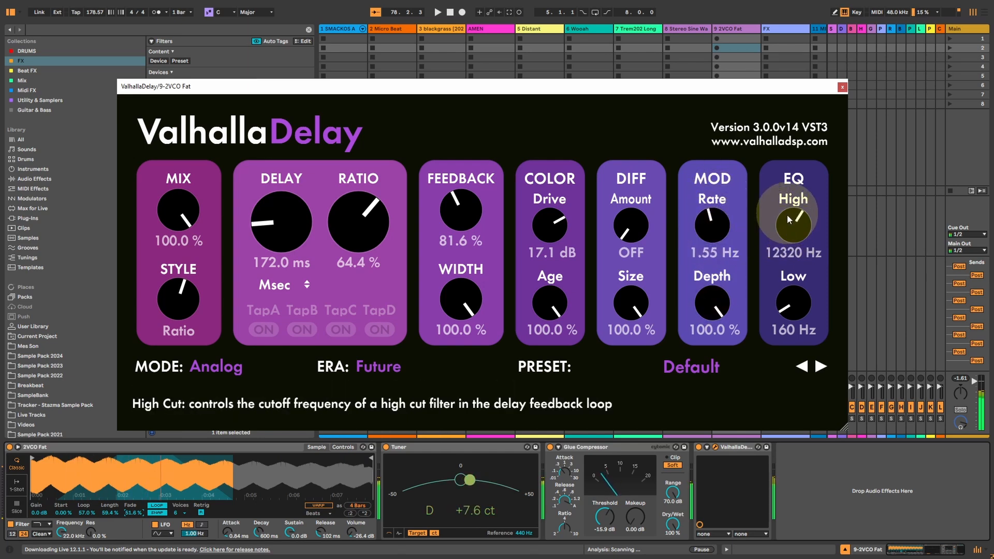
pyautogui.moveTo(793, 301); pyautogui.dragTo(794, 287)
pyautogui.moveTo(721, 234); pyautogui.dragTo(718, 245)
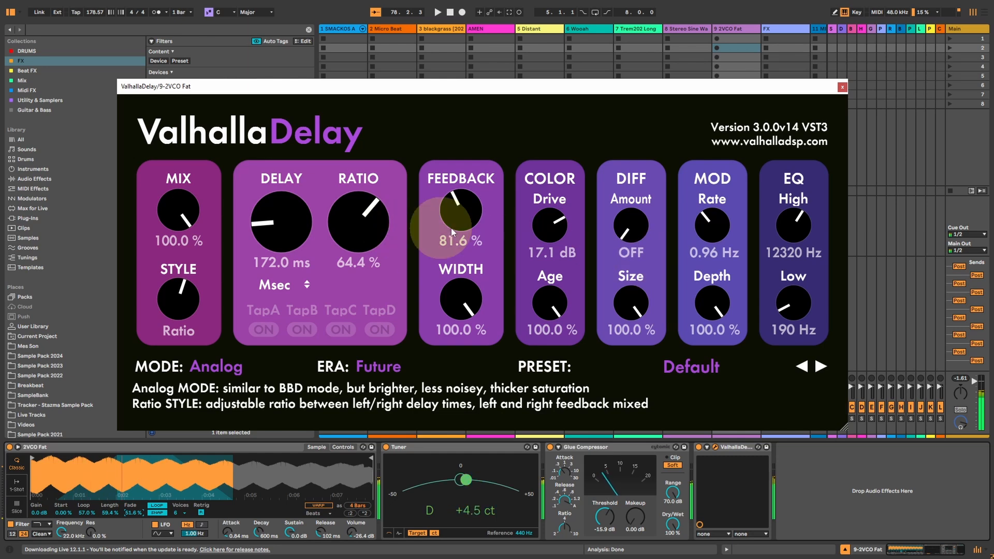
# Bring Feedback down to 0.0 % and reduce Mix to 50.4 %.
pyautogui.moveTo(461, 215); pyautogui.dragTo(400, 274)
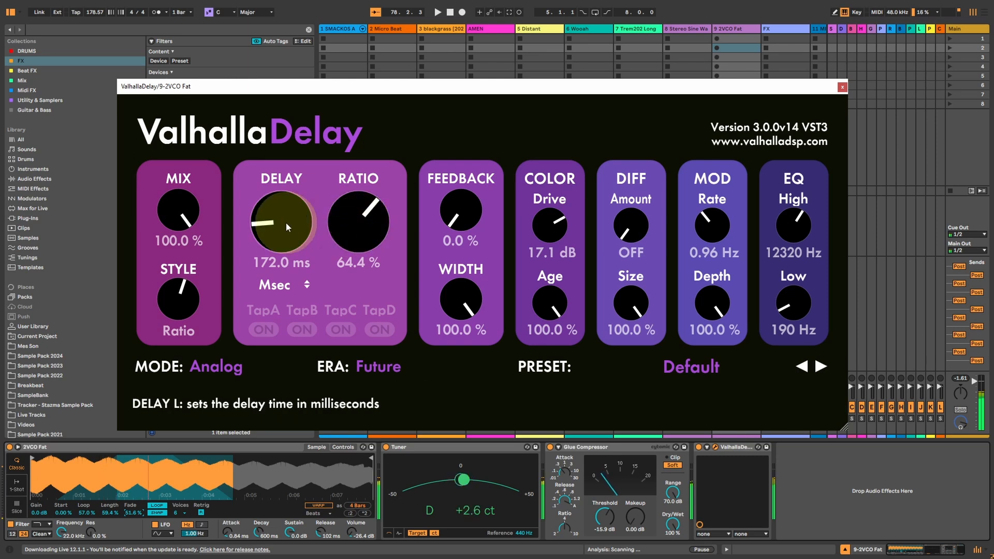
pyautogui.moveTo(178, 209); pyautogui.dragTo(212, 250)
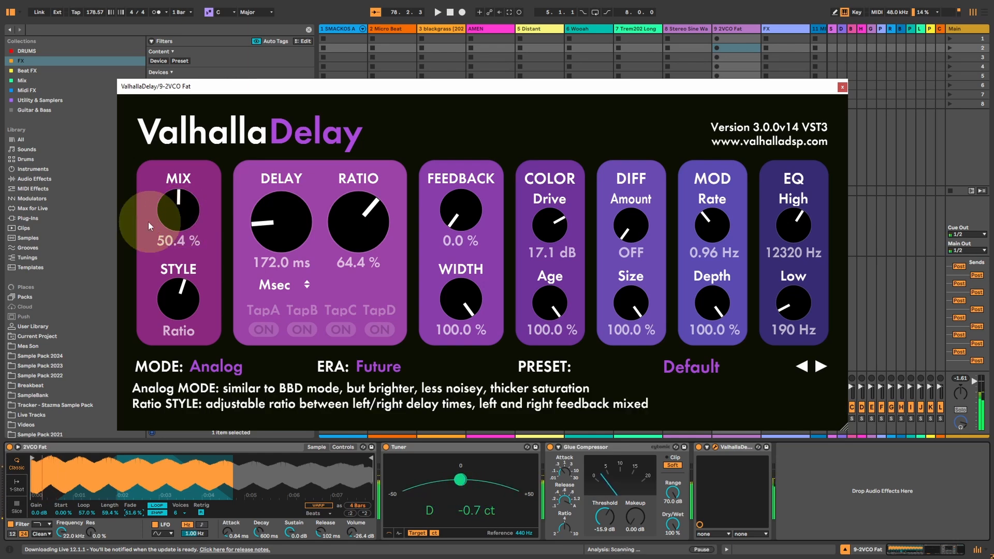
# Switch the delay time unit from Msec to Note and set Delay to 1/64.
pyautogui.click(274, 285)
pyautogui.click(282, 315)
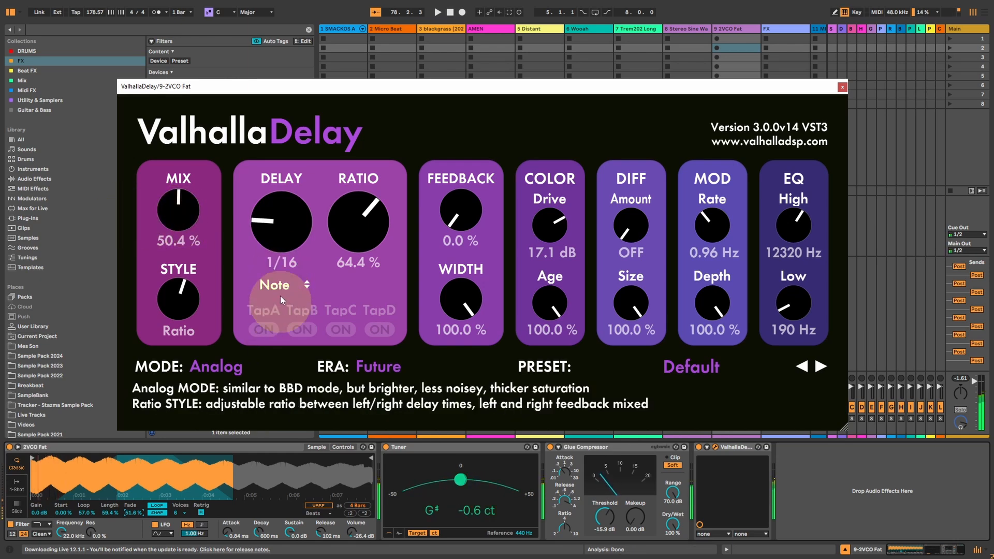
pyautogui.moveTo(281, 236); pyautogui.dragTo(287, 337)
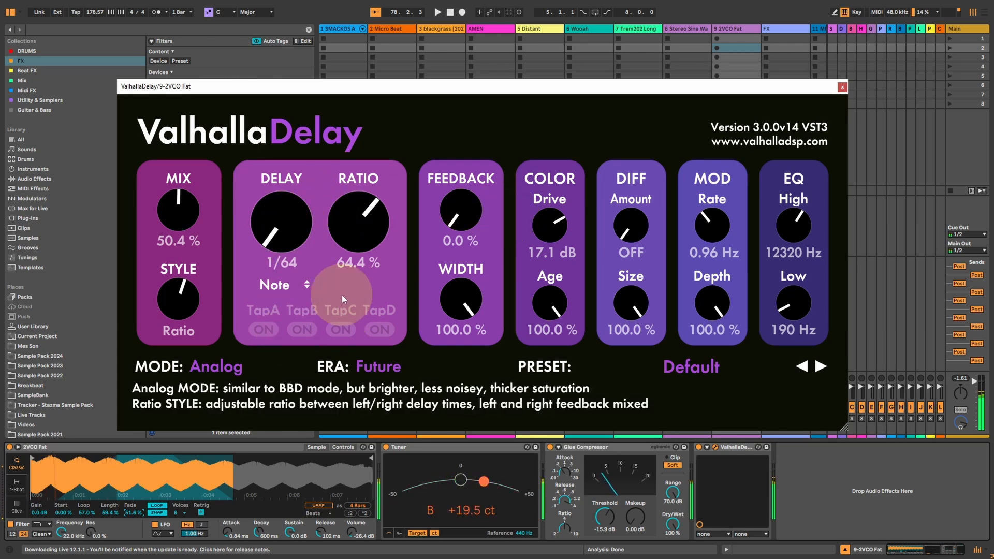
pyautogui.click(279, 290)
pyautogui.click(504, 178)
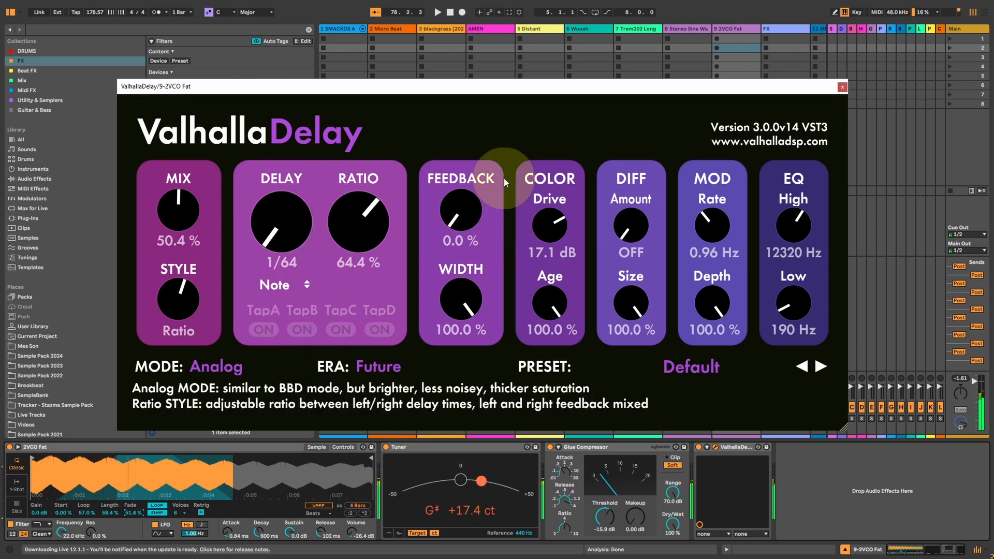
# Set Mix to 36.0 % and Delay to 1/16, and raise Feedback to 72.8 %.
pyautogui.moveTo(194, 214); pyautogui.dragTo(281, 203)
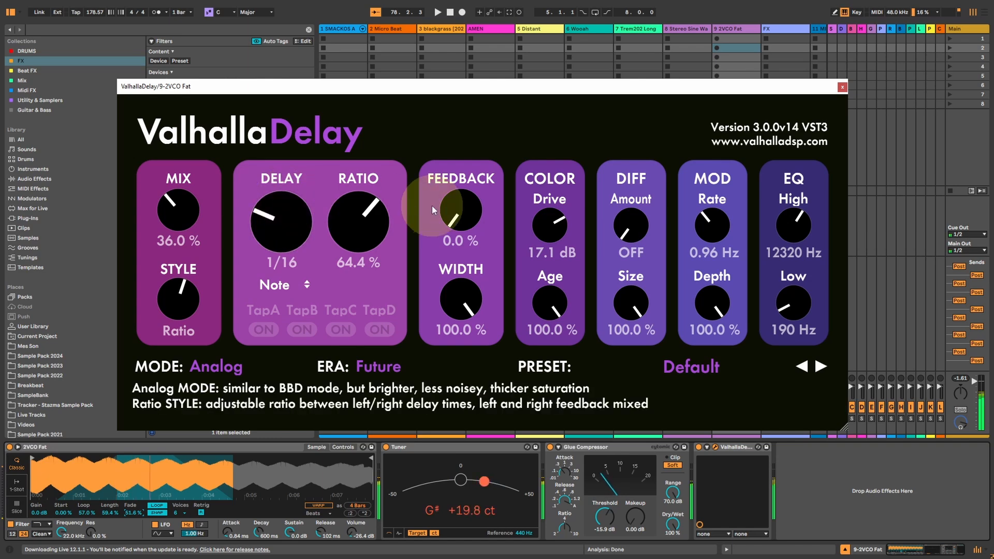
pyautogui.moveTo(431, 206); pyautogui.dragTo(470, 201)
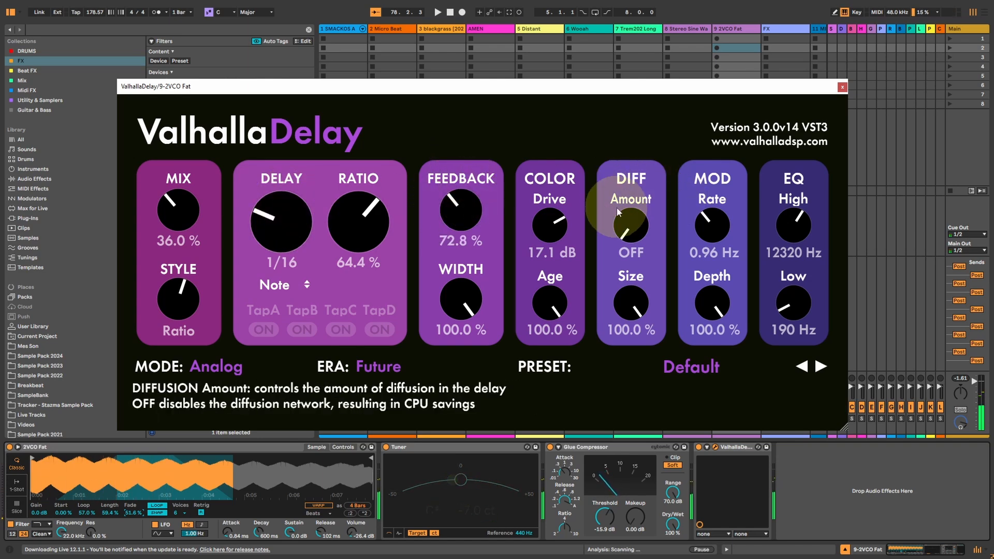
# Raise the Diffusion Amount to 100.0 % and set the modulation to Rate 1.75 Hz and Depth 36.8 %.
pyautogui.moveTo(634, 224); pyautogui.dragTo(634, 102)
pyautogui.moveTo(629, 254); pyautogui.dragTo(622, 161)
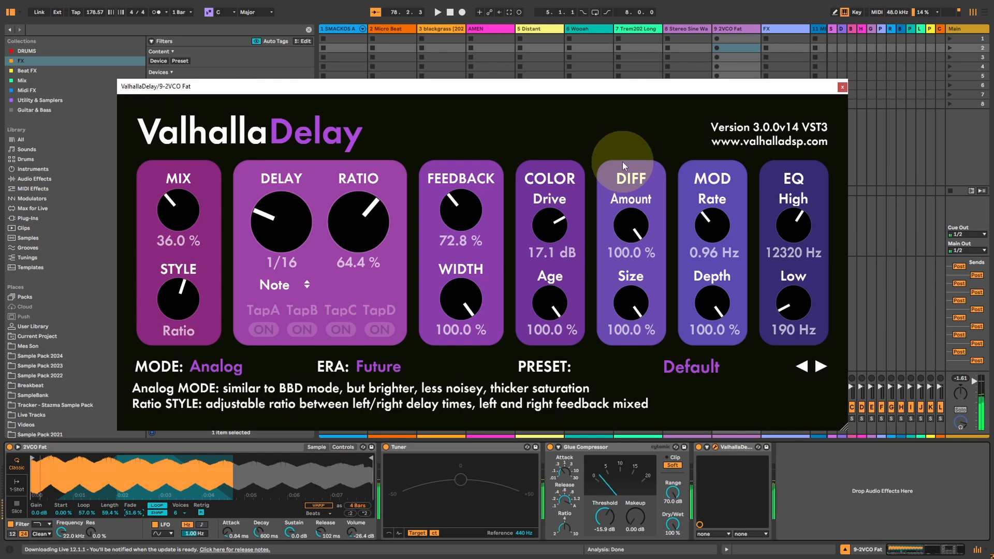
pyautogui.moveTo(712, 303); pyautogui.dragTo(712, 352)
pyautogui.moveTo(709, 230); pyautogui.dragTo(708, 215)
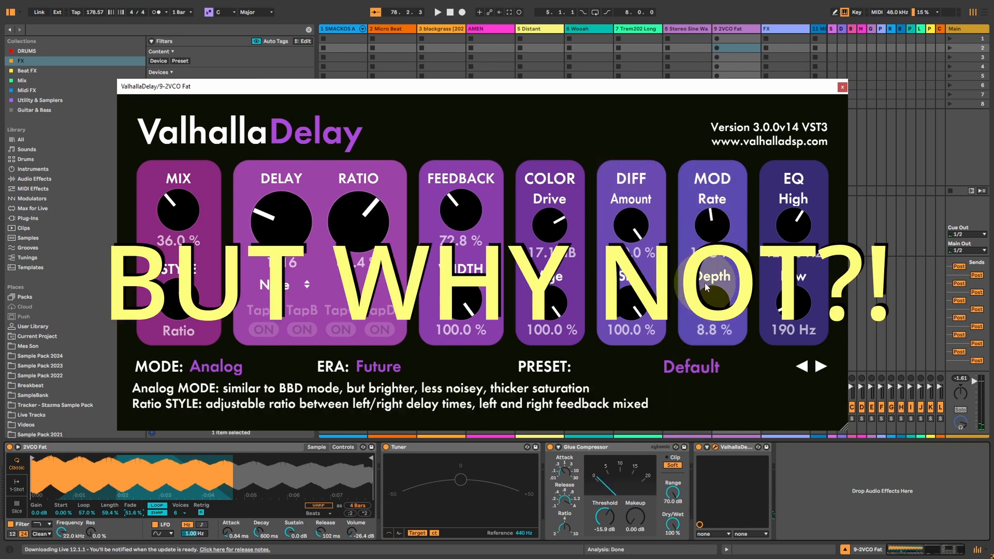
pyautogui.moveTo(705, 292); pyautogui.dragTo(705, 254)
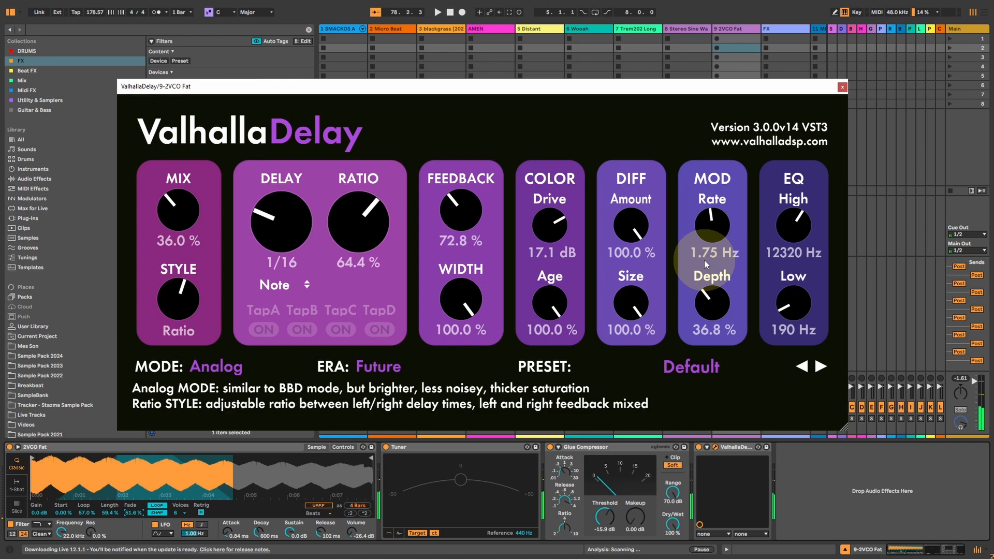
# Remove the coloration by setting Drive to 0.0 dB and Age to 0.0 %.
pyautogui.click(543, 228)
pyautogui.moveTo(544, 230); pyautogui.dragTo(533, 432)
pyautogui.click(553, 315)
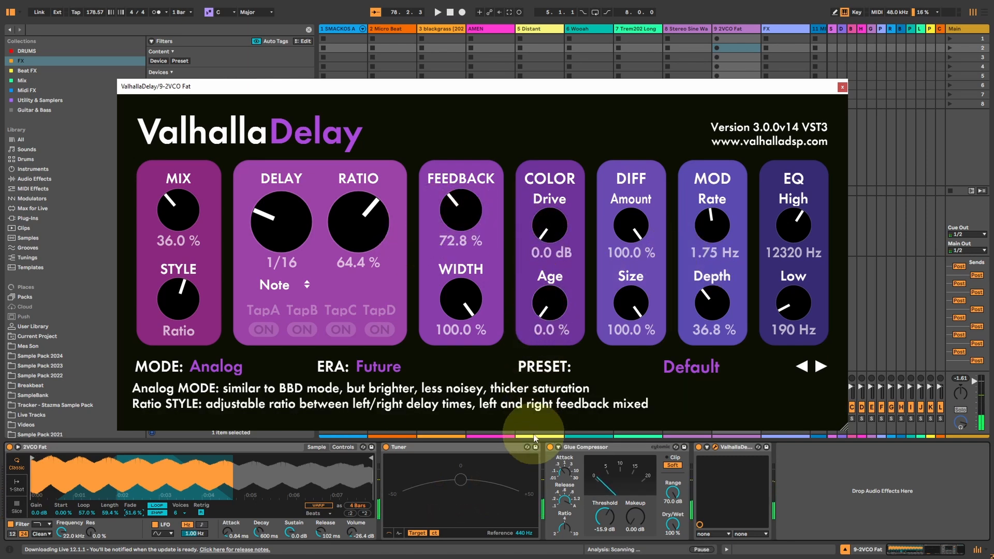
# Set the EQ to High 15250 Hz and Low 460 Hz, and the modulation to Rate 0.41 Hz and Depth 44.8 %.
pyautogui.click(801, 225)
pyautogui.moveTo(801, 225); pyautogui.dragTo(795, 202)
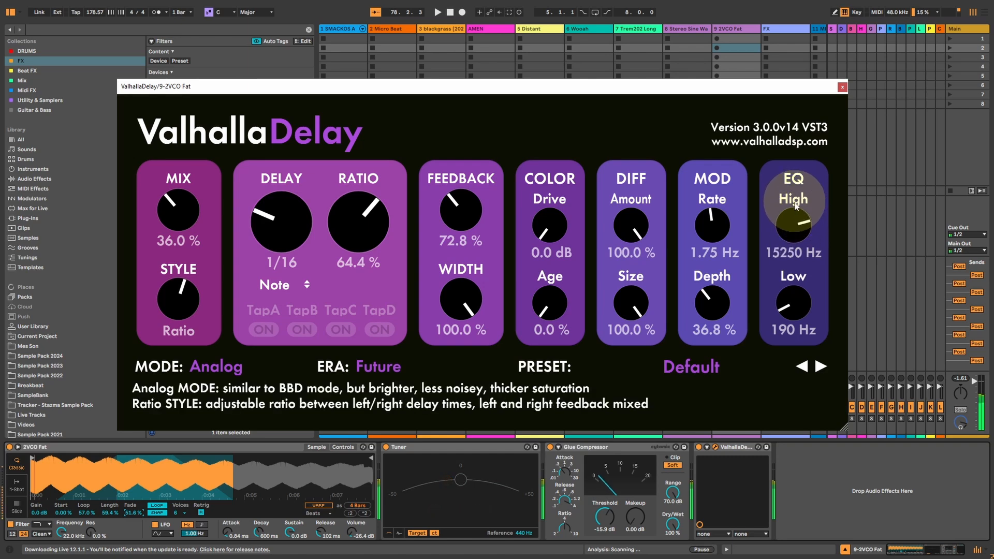
pyautogui.moveTo(793, 304); pyautogui.dragTo(783, 272)
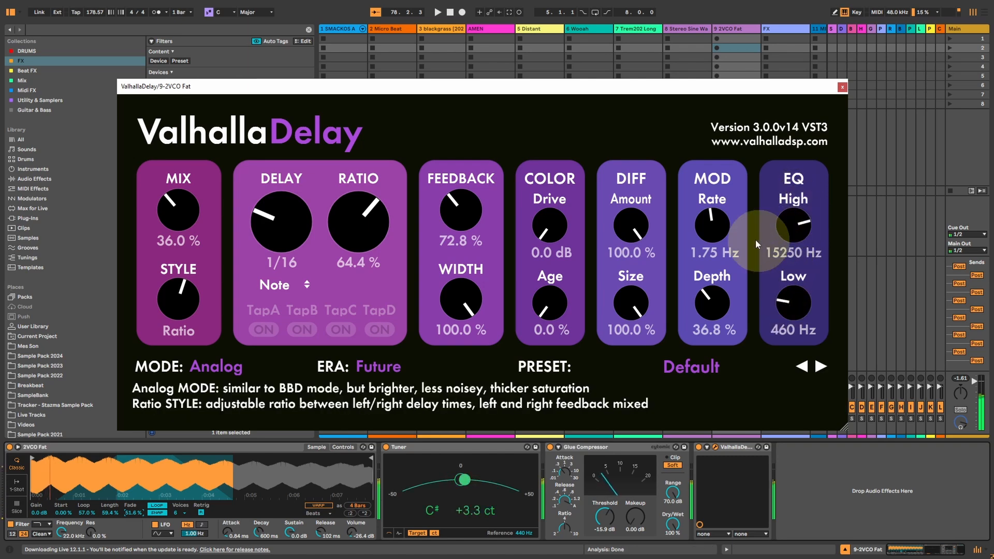
pyautogui.moveTo(712, 223); pyautogui.dragTo(710, 274)
pyautogui.moveTo(713, 312); pyautogui.dragTo(713, 302)
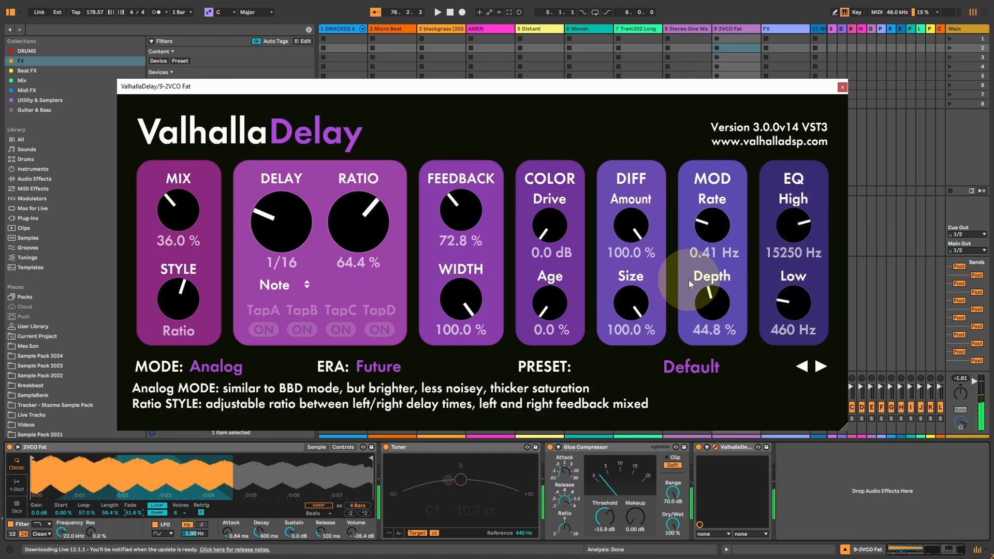
# Set Feedback to 21.6 % and the EQ High to 6690 Hz, and close the delay's window.
pyautogui.moveTo(437, 212); pyautogui.dragTo(451, 252)
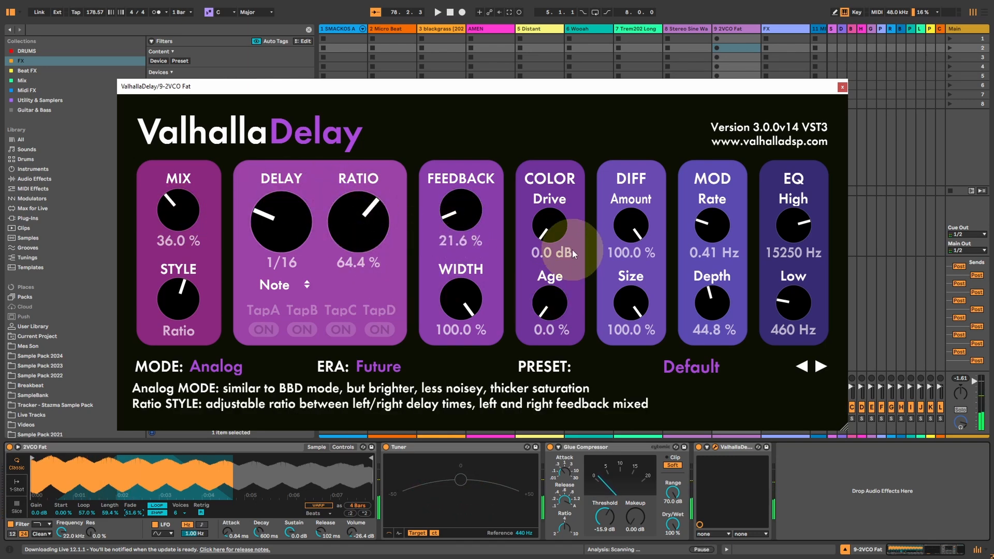
pyautogui.moveTo(784, 237); pyautogui.dragTo(768, 293)
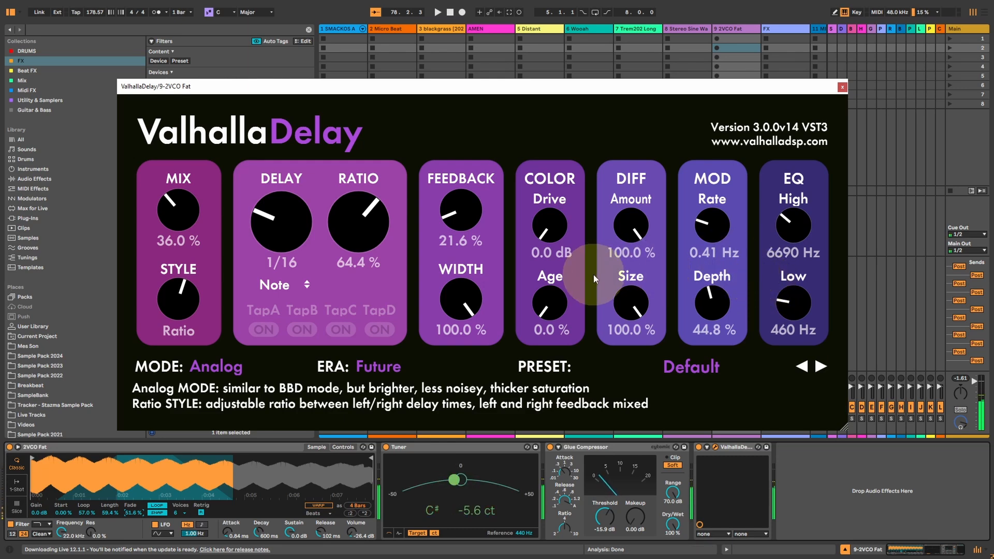
pyautogui.click(216, 366)
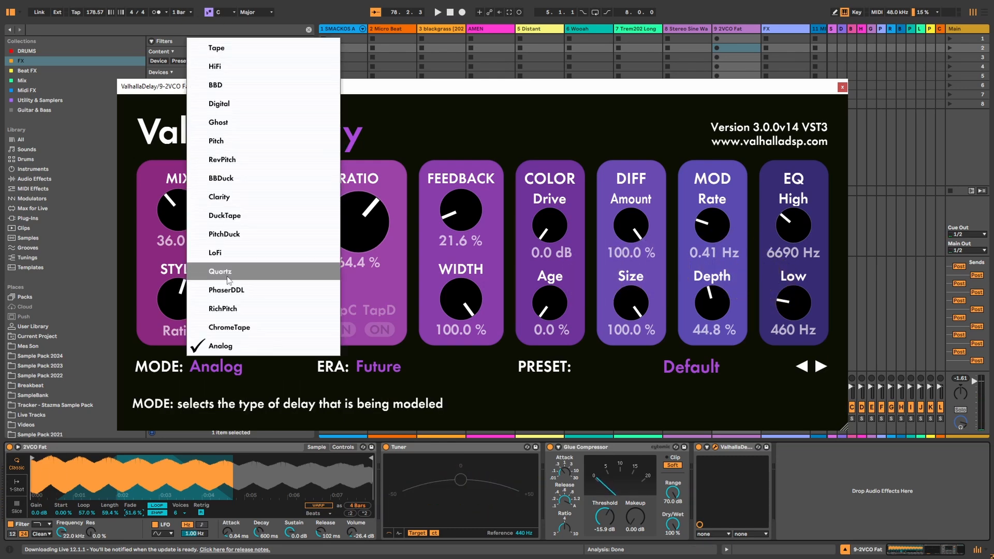
pyautogui.click(842, 87)
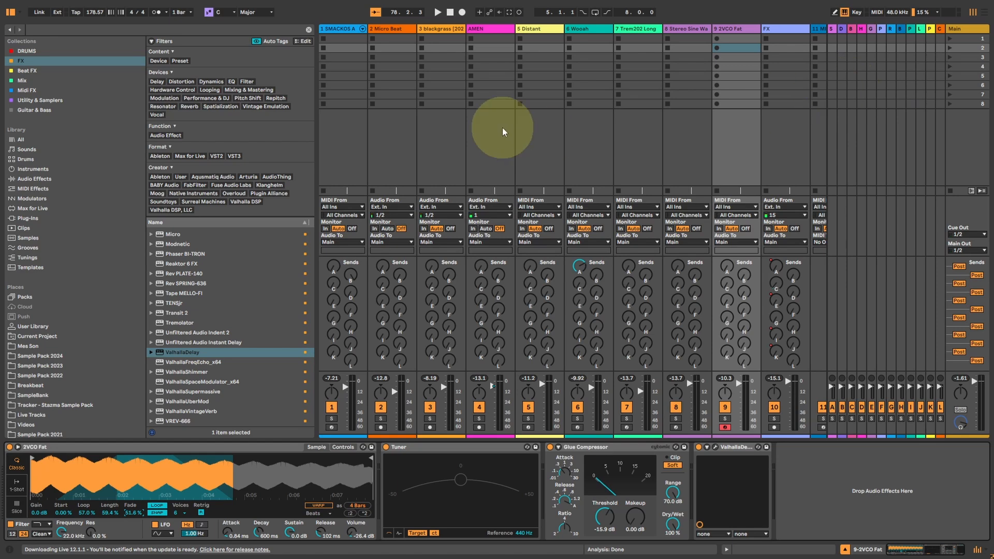
# Arm the Stereo Sine Wave track, and view the ValhallaDelay settings on the Micro Beat track in the arrangement.
pyautogui.click(675, 427)
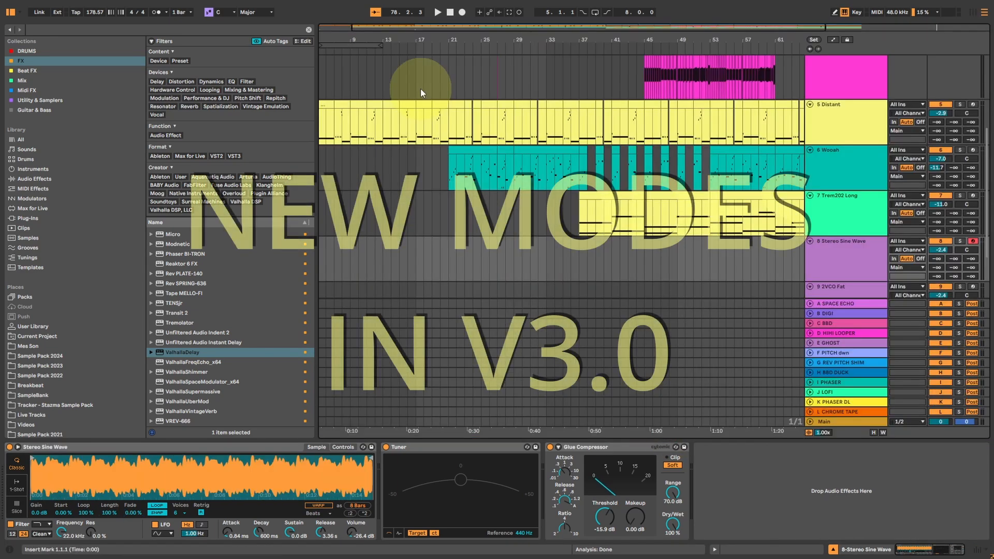
pyautogui.scroll(10, 791, 129)
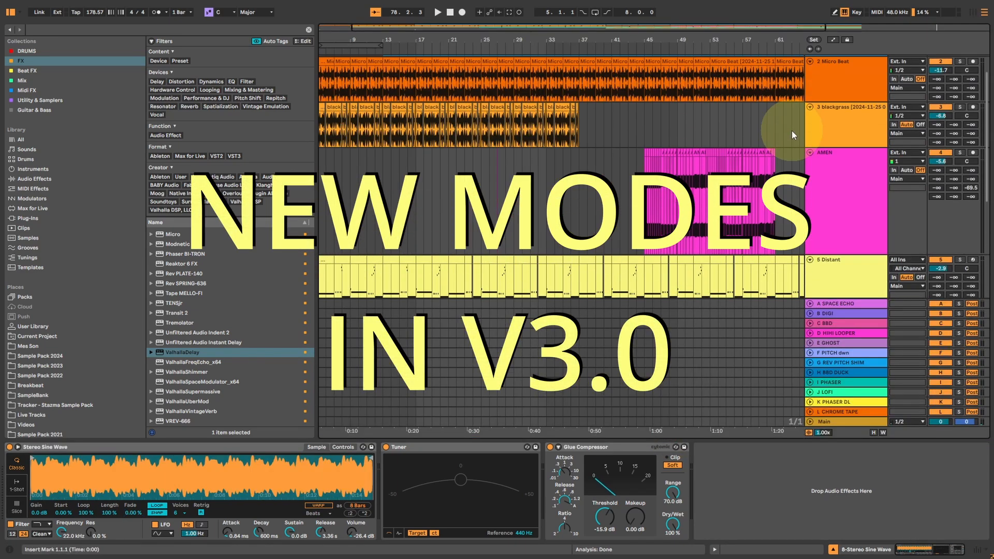
pyautogui.click(850, 112)
pyautogui.click(131, 446)
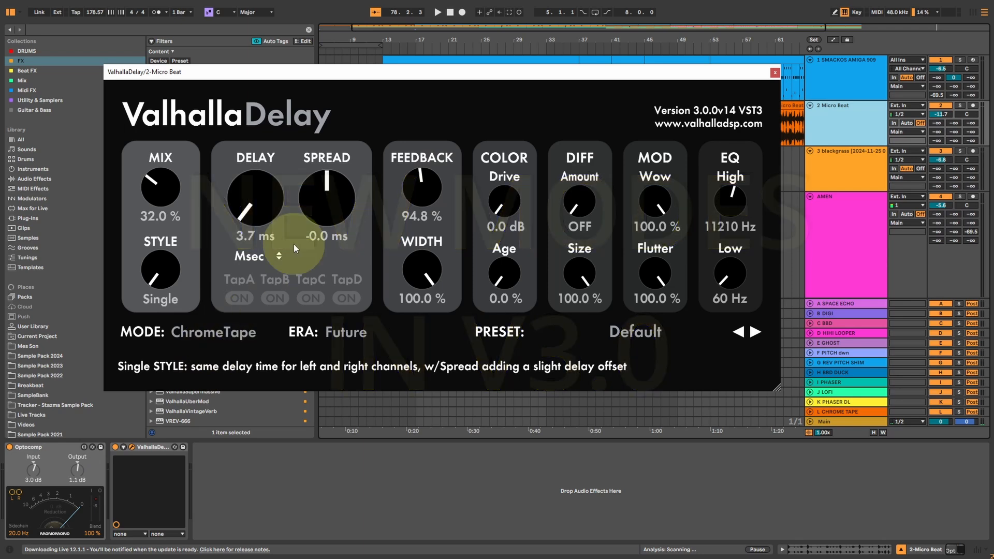
pyautogui.click(775, 73)
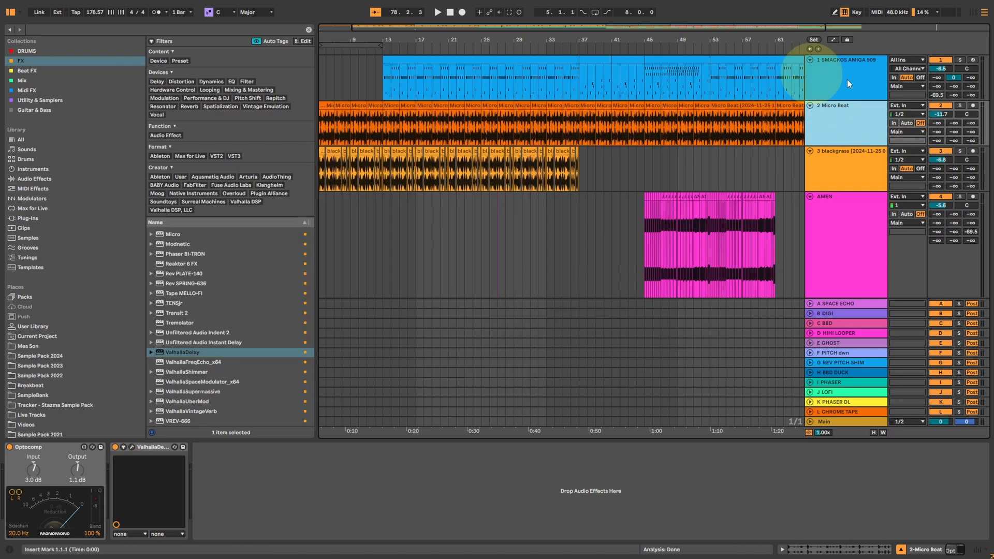
# Solo the Micro Beat track, play it from the start and view its ValhallaDelay settings during playback.
pyautogui.click(959, 105)
pyautogui.press('space')
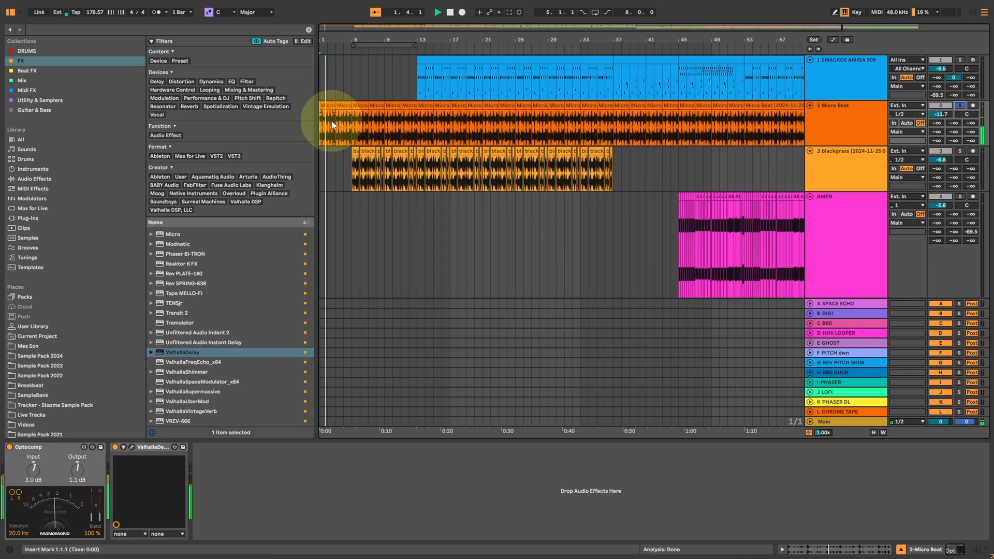
pyautogui.click(132, 447)
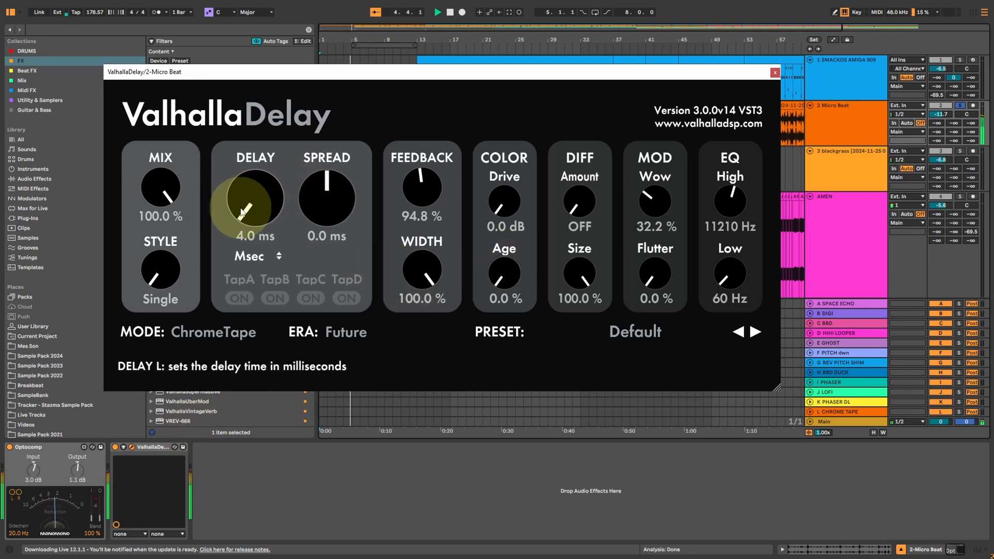
pyautogui.click(775, 72)
# Play from bar 57, select the Micro Beat clip starting at bar 61 and check the track's ValhallaDelay settings during playback.
pyautogui.click(777, 130)
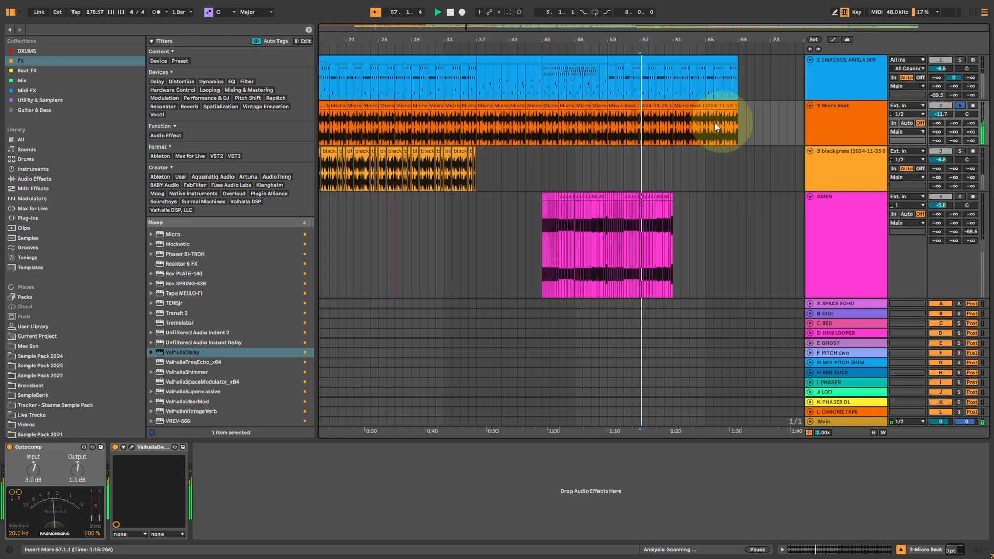
pyautogui.click(700, 103)
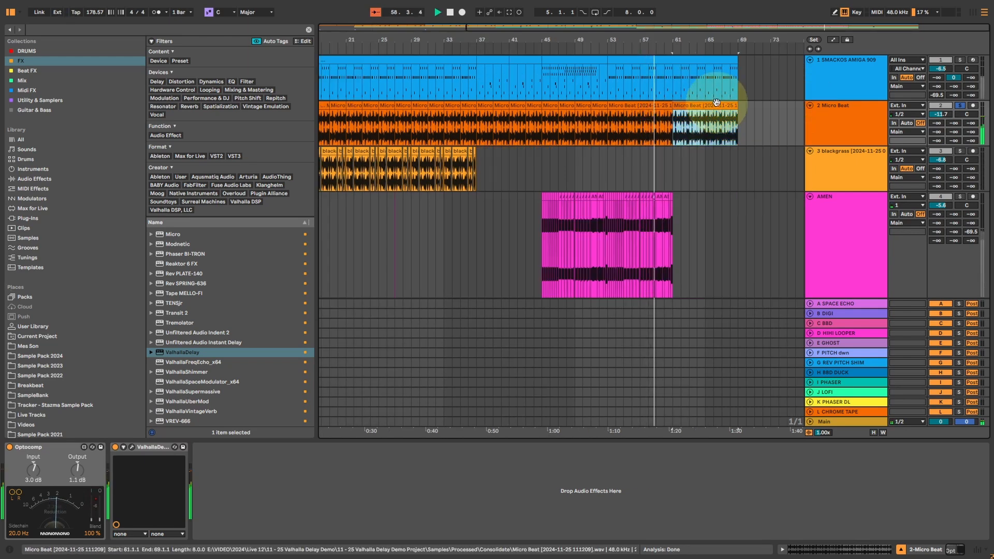
pyautogui.click(132, 447)
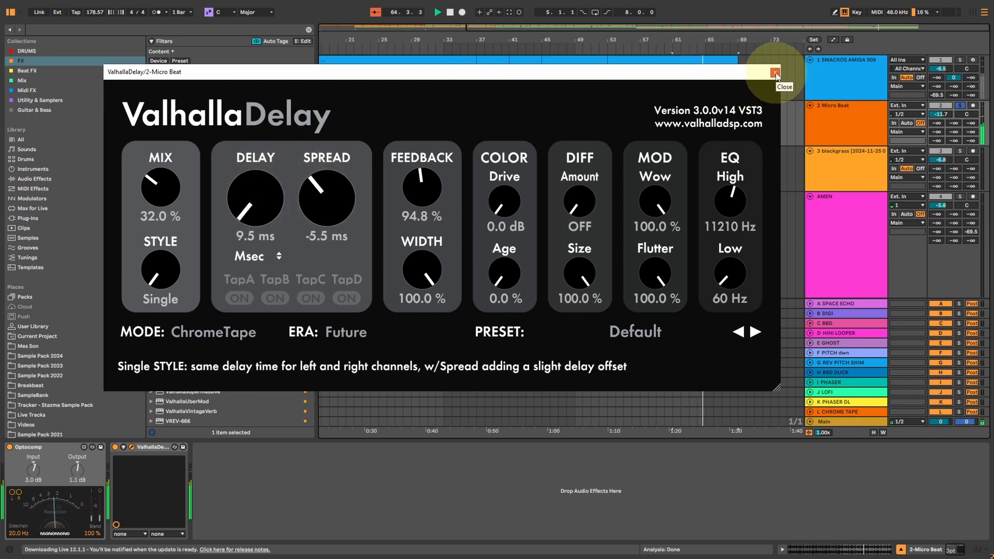
pyautogui.click(775, 73)
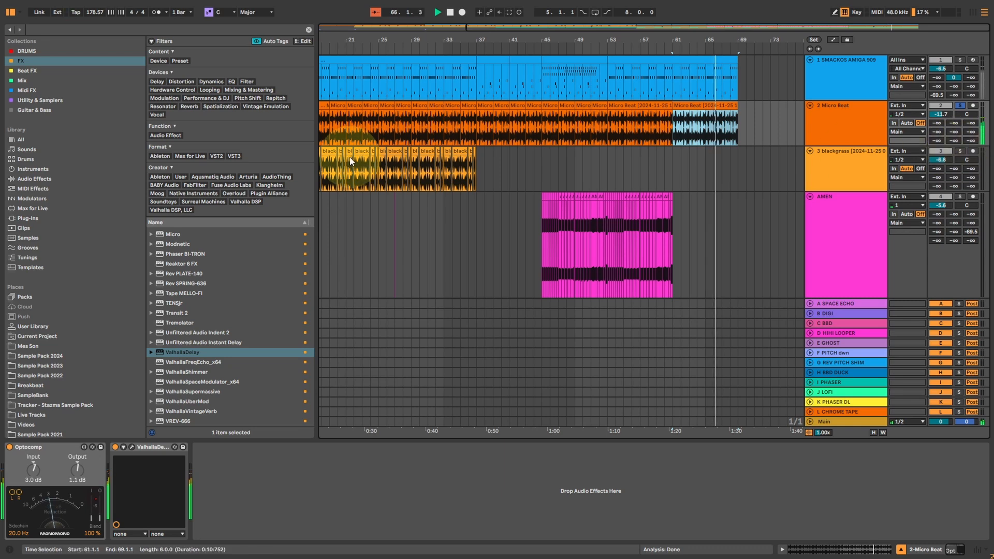
# Solo the blackgrass track, play it from bar 5 and open its second ValhallaDelay, the Analog Metal Verb preset.
pyautogui.click(488, 25)
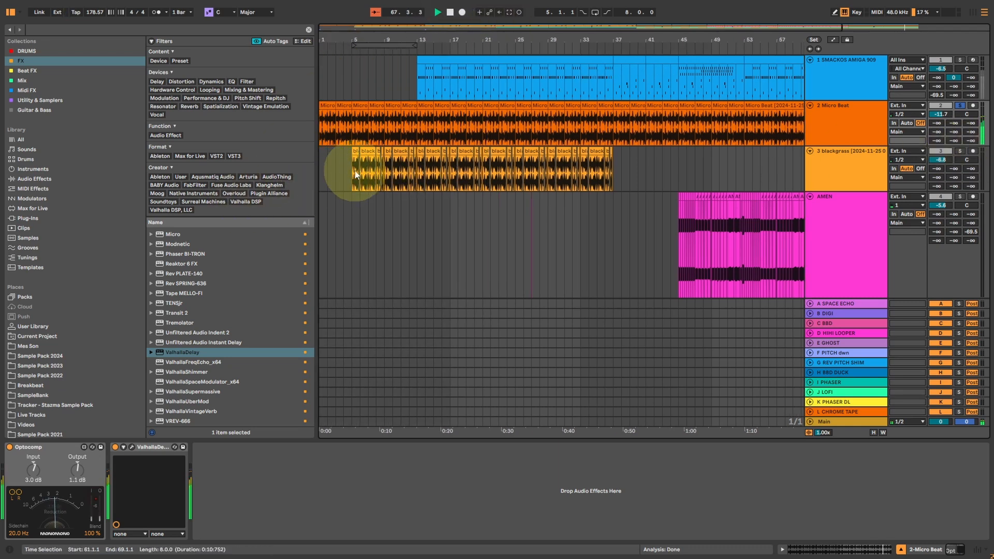
pyautogui.click(371, 175)
pyautogui.click(955, 154)
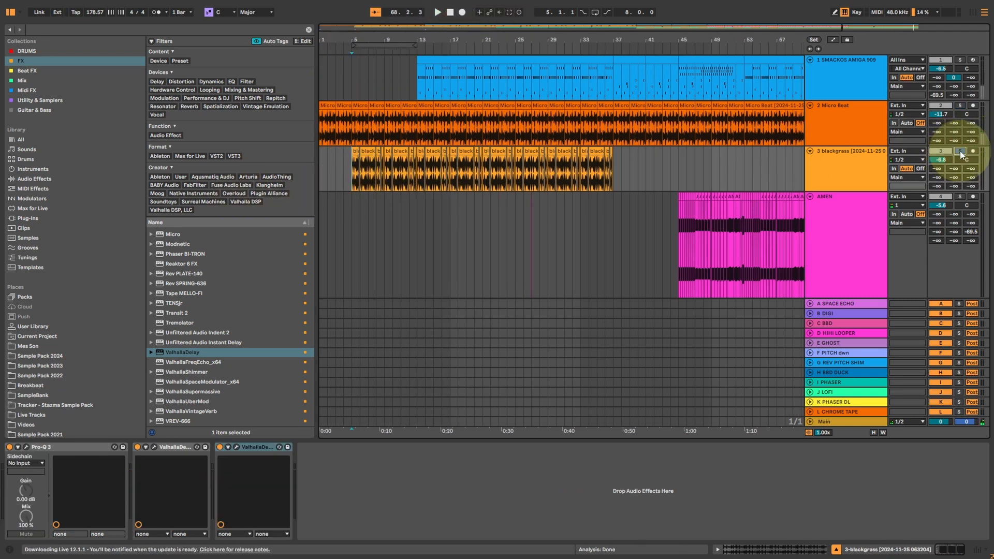
pyautogui.press('space')
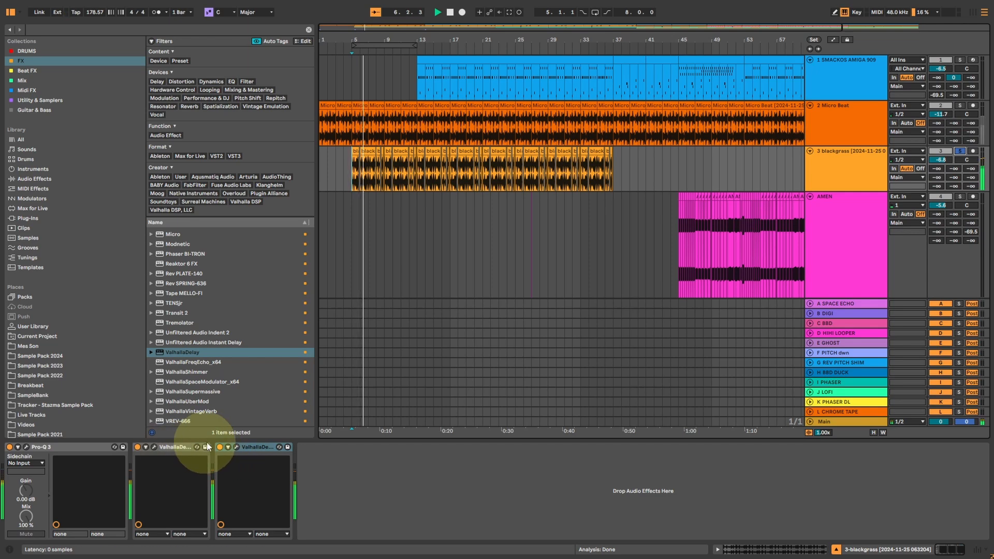
pyautogui.click(236, 447)
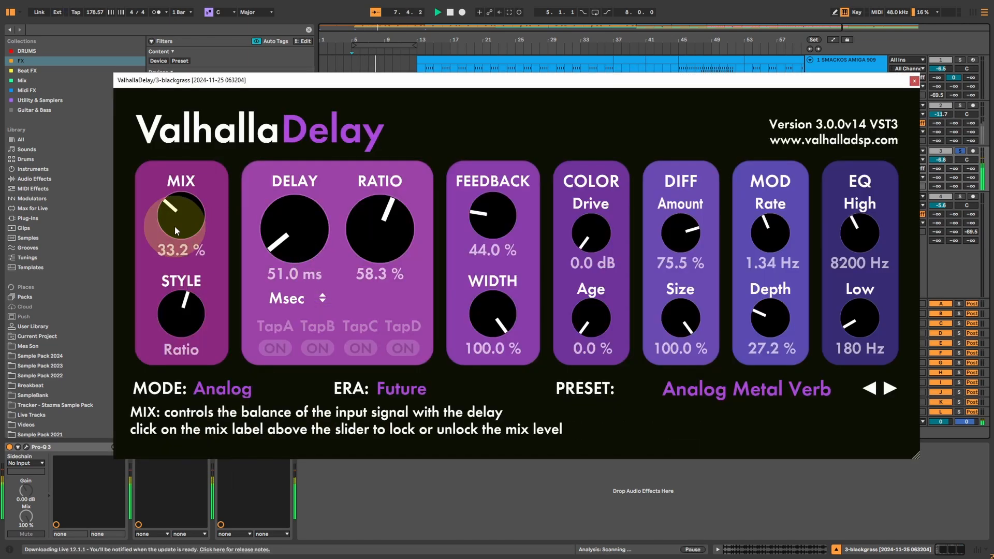
# Compare the Mix at 0.0 % and 100.0 %, set it to 26.4 %, and close the window and toggle the device's bypass.
pyautogui.moveTo(176, 230); pyautogui.dragTo(178, 284)
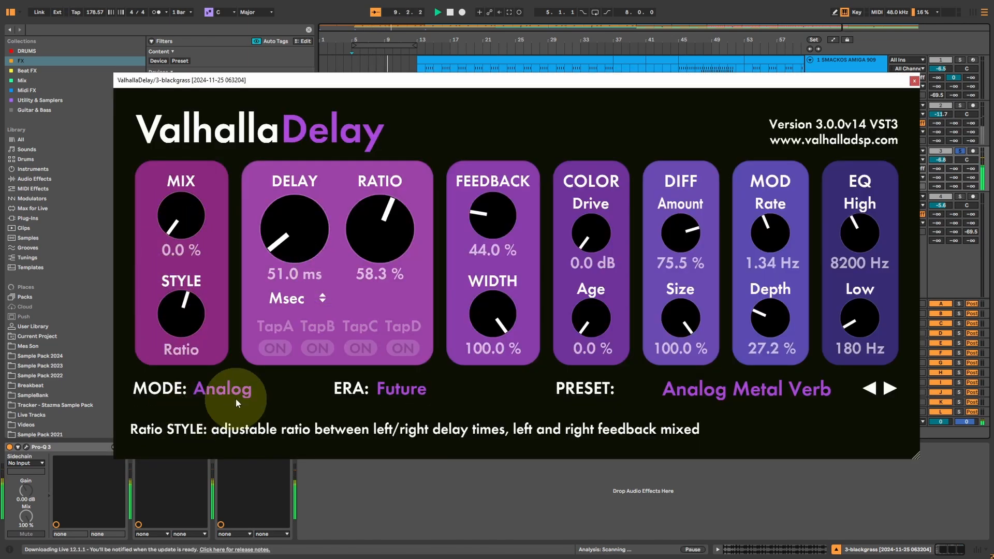
pyautogui.moveTo(180, 208); pyautogui.dragTo(187, 90)
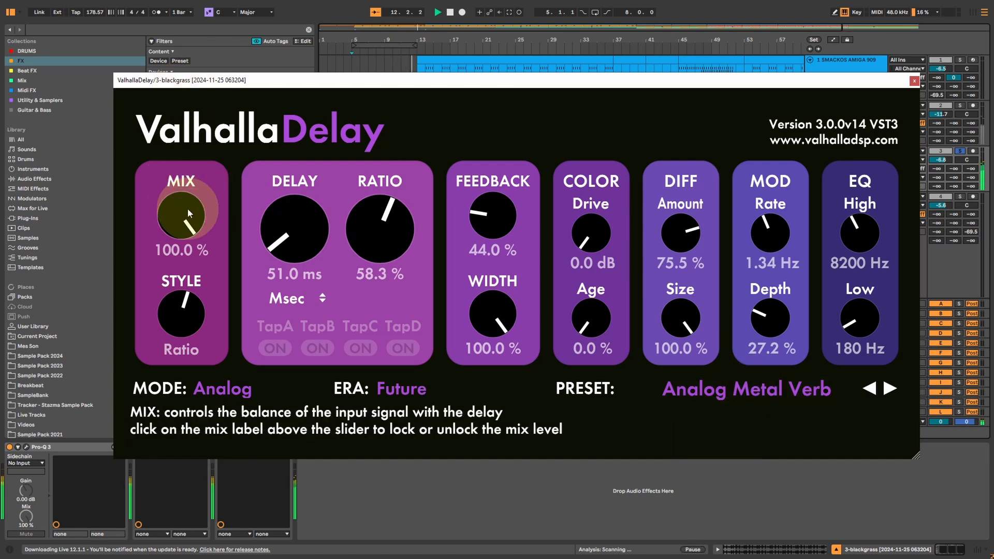
pyautogui.moveTo(188, 208); pyautogui.dragTo(172, 306)
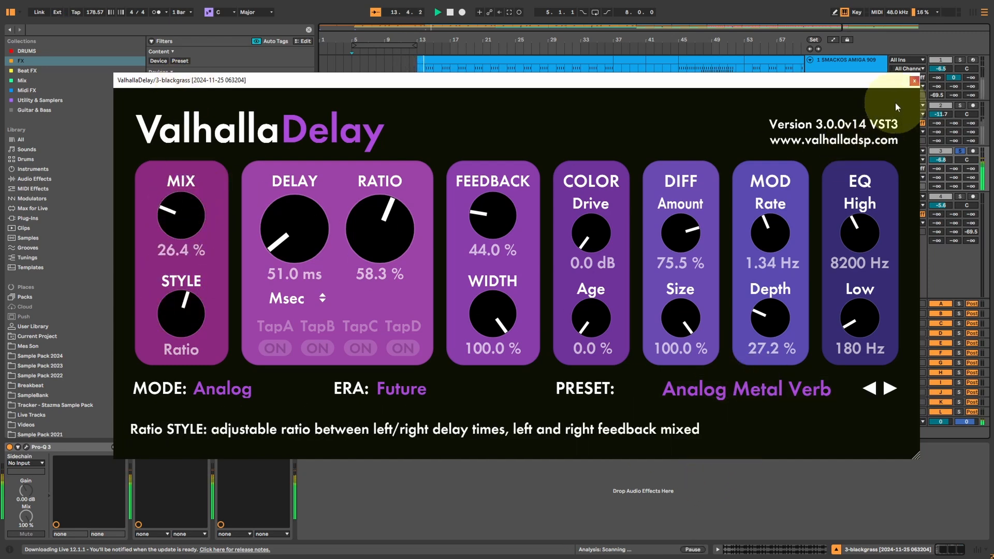
pyautogui.click(914, 81)
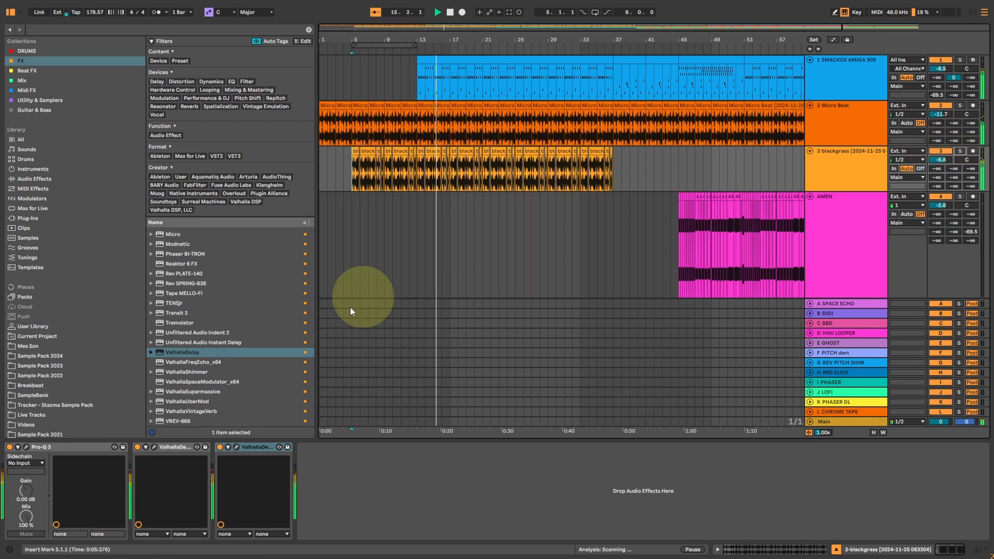
pyautogui.click(220, 446)
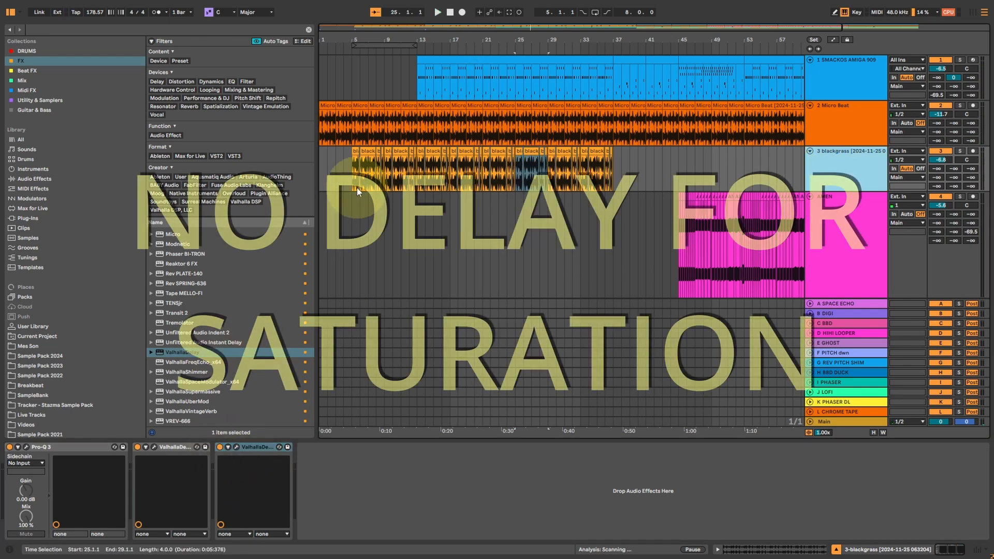
# Open the first ValhallaDelay on the blackgrass track, play the track soloed from bar 13 and enlarge the plug-in window.
pyautogui.click(416, 168)
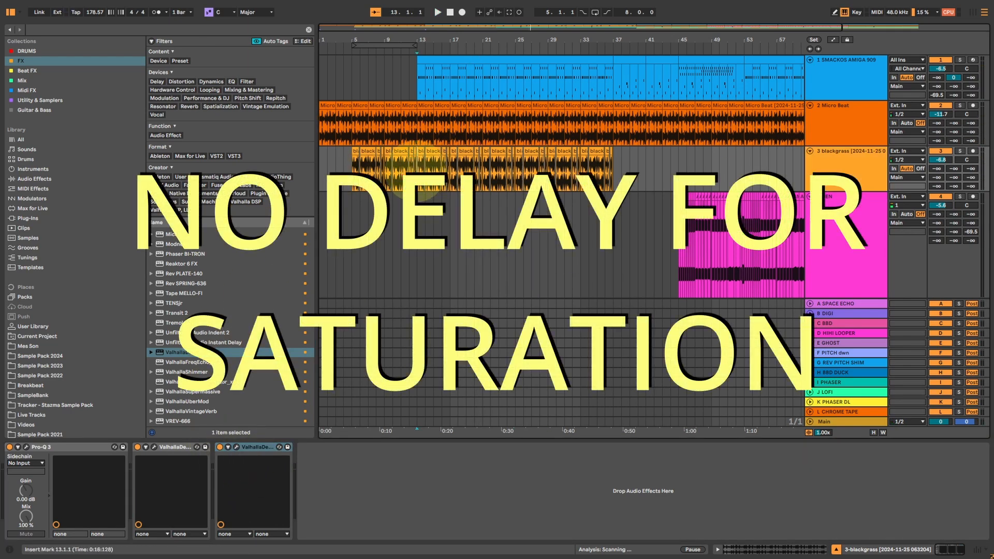
pyautogui.click(154, 447)
pyautogui.press('space')
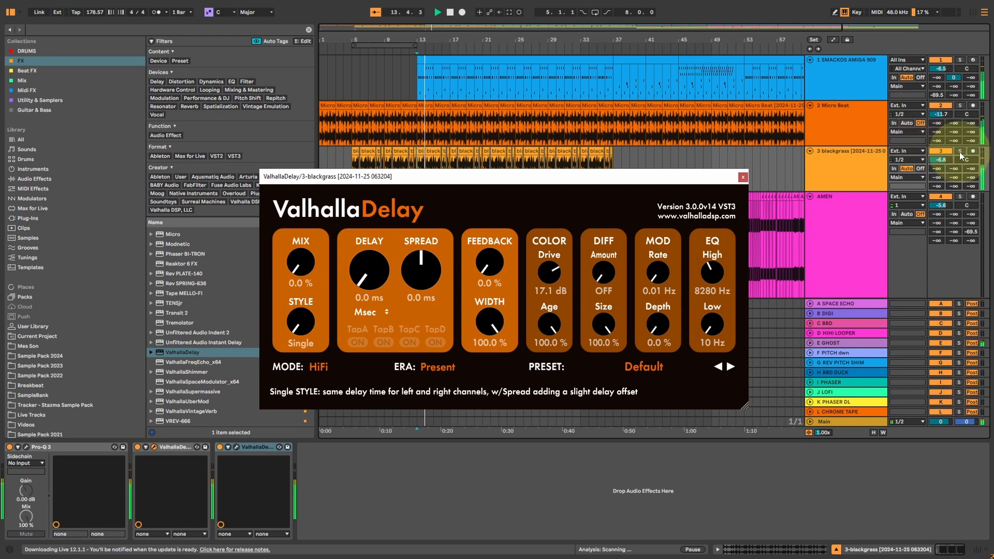
pyautogui.click(961, 151)
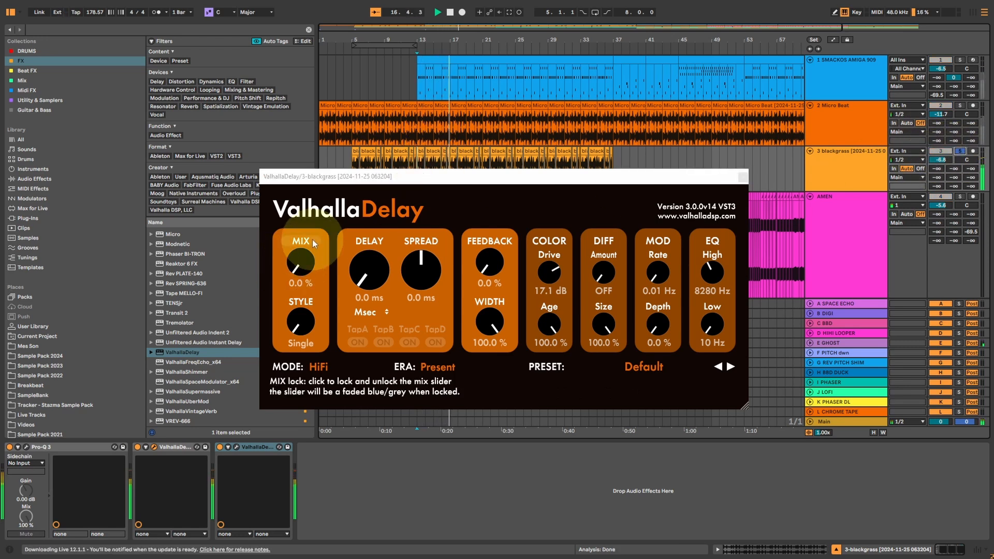
pyautogui.moveTo(746, 404); pyautogui.dragTo(845, 461)
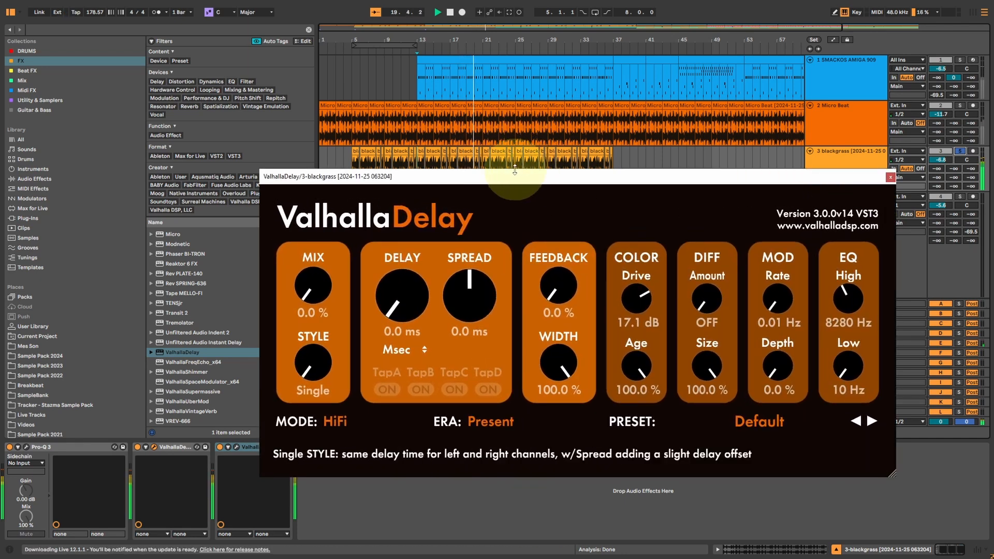
# Set Mix to 100.0 %, Drive to 13.2 dB, and the EQ to High 6690 Hz and Low 190 Hz.
pyautogui.moveTo(314, 299); pyautogui.dragTo(324, 457)
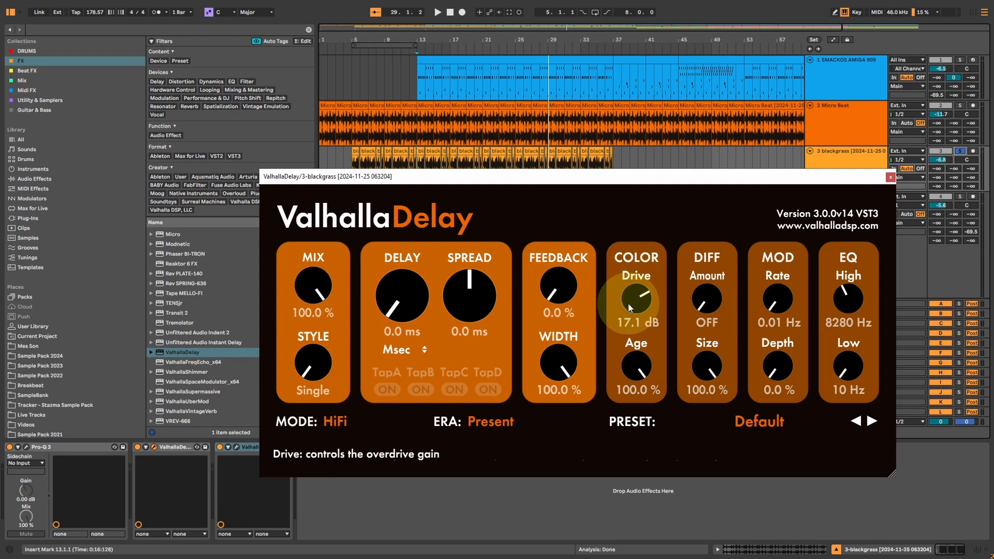
pyautogui.hotkey('ctrl', 'z')
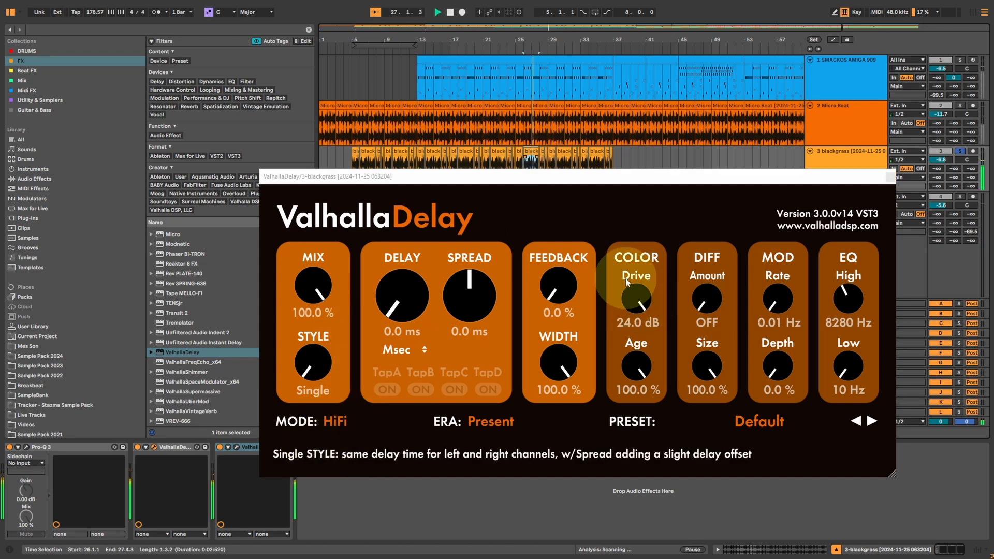
pyautogui.moveTo(640, 299); pyautogui.dragTo(629, 316)
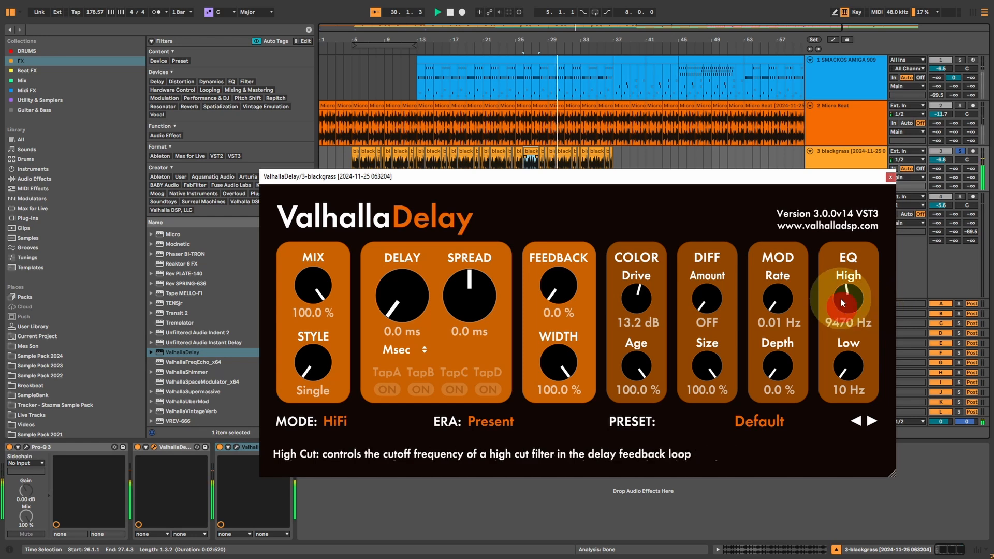
pyautogui.moveTo(847, 298); pyautogui.dragTo(812, 315)
pyautogui.moveTo(844, 368); pyautogui.dragTo(844, 354)
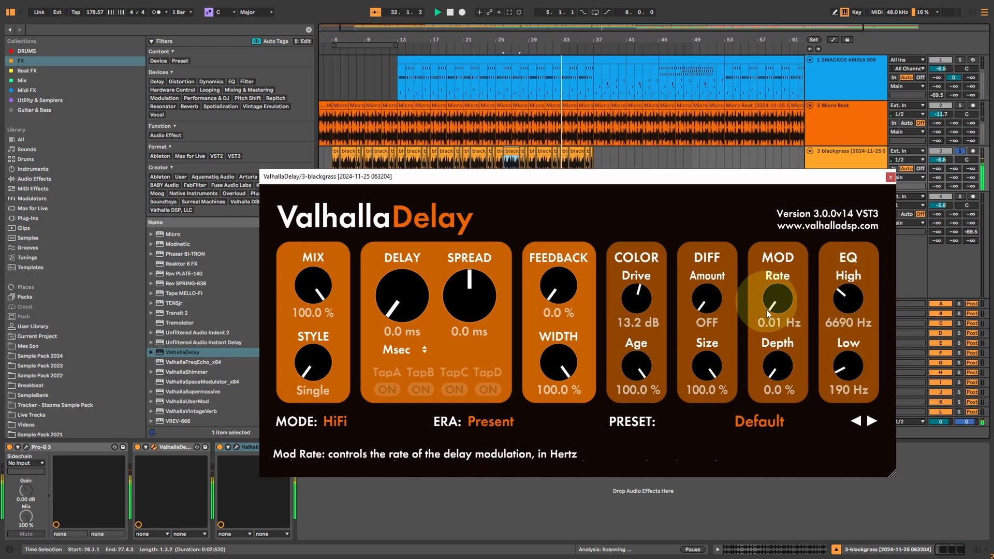
# Set the modulation to Rate 4.19 Hz and Depth 100.0 %, with the Diffusion Amount set to OFF.
pyautogui.moveTo(777, 366); pyautogui.dragTo(778, 332)
pyautogui.moveTo(780, 288); pyautogui.dragTo(780, 126)
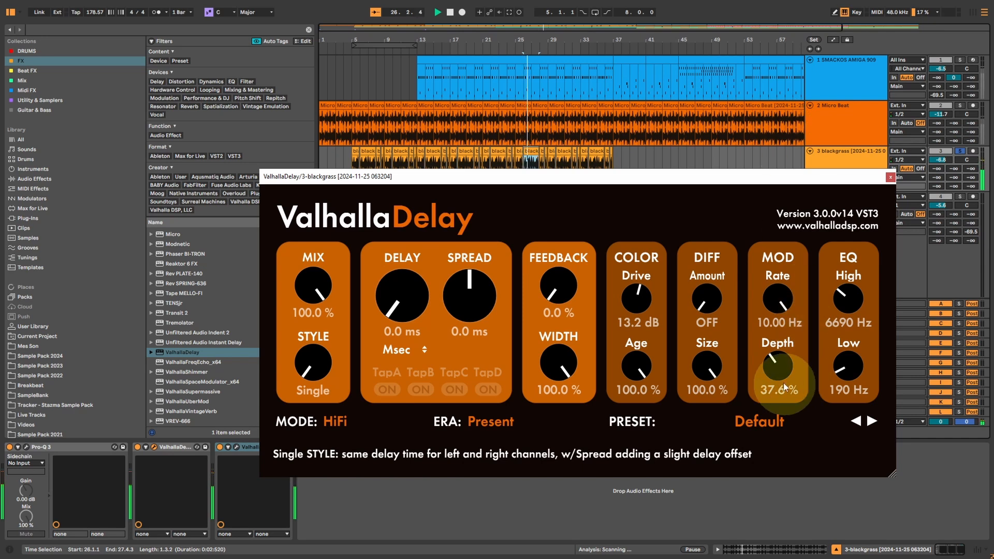
pyautogui.moveTo(784, 386); pyautogui.dragTo(770, 323)
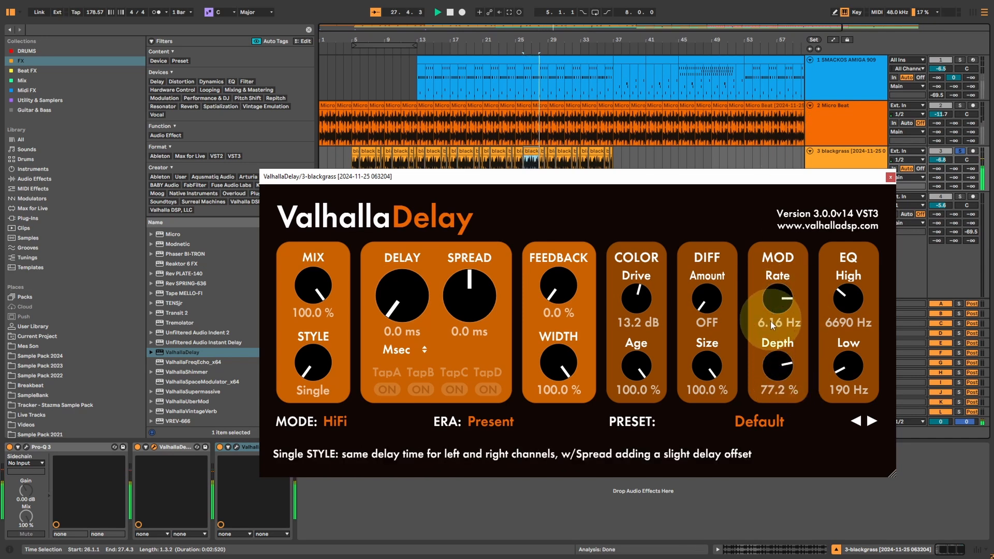
pyautogui.moveTo(778, 366); pyautogui.dragTo(779, 302)
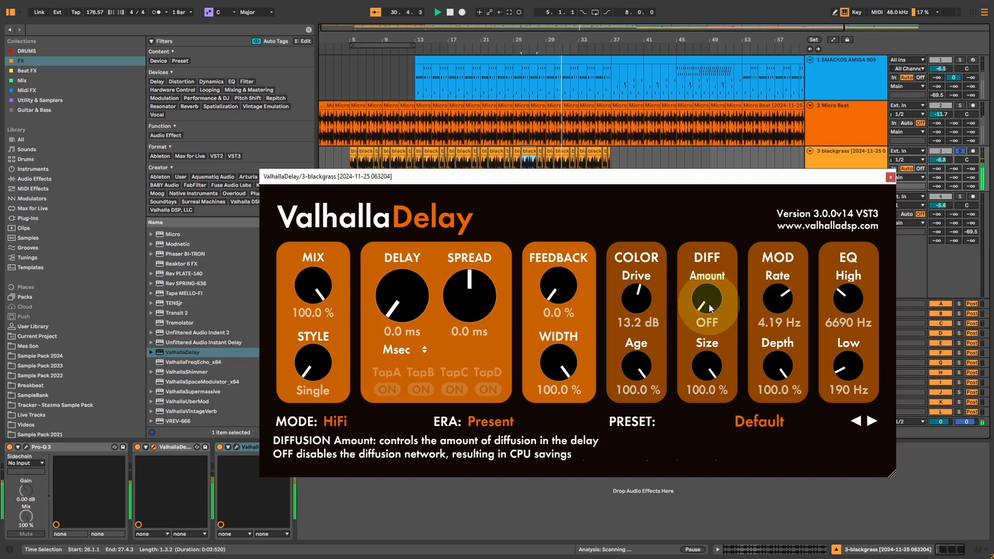
pyautogui.moveTo(709, 304); pyautogui.dragTo(731, 393)
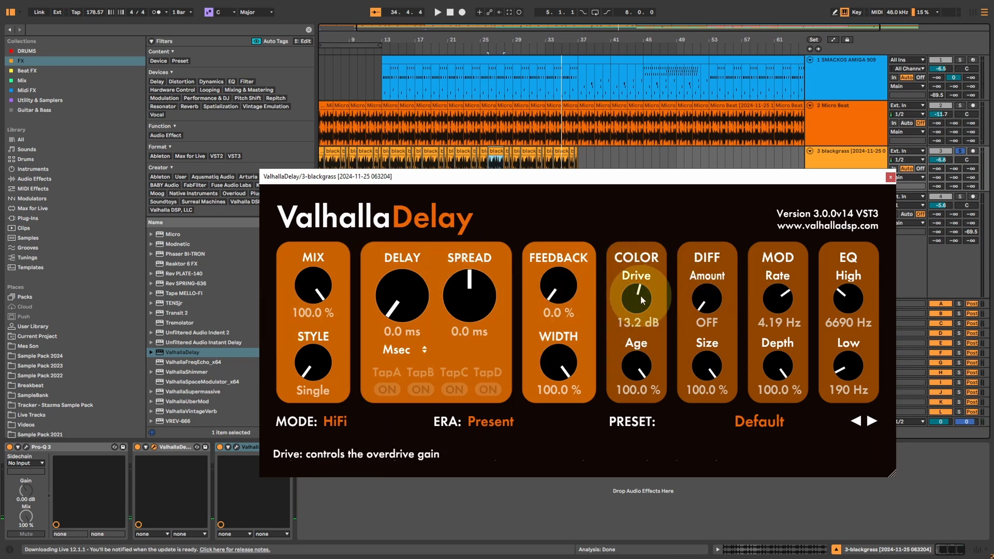
# Raise the Drive to 24.0 dB and compare Tape mode with HiFi mode.
pyautogui.moveTo(641, 295); pyautogui.dragTo(638, 269)
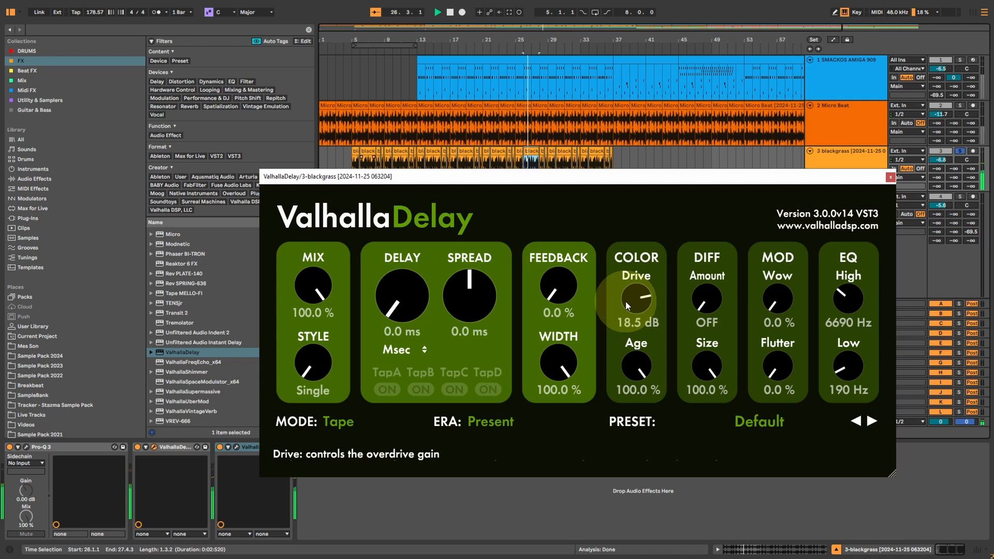
pyautogui.moveTo(625, 302); pyautogui.dragTo(632, 225)
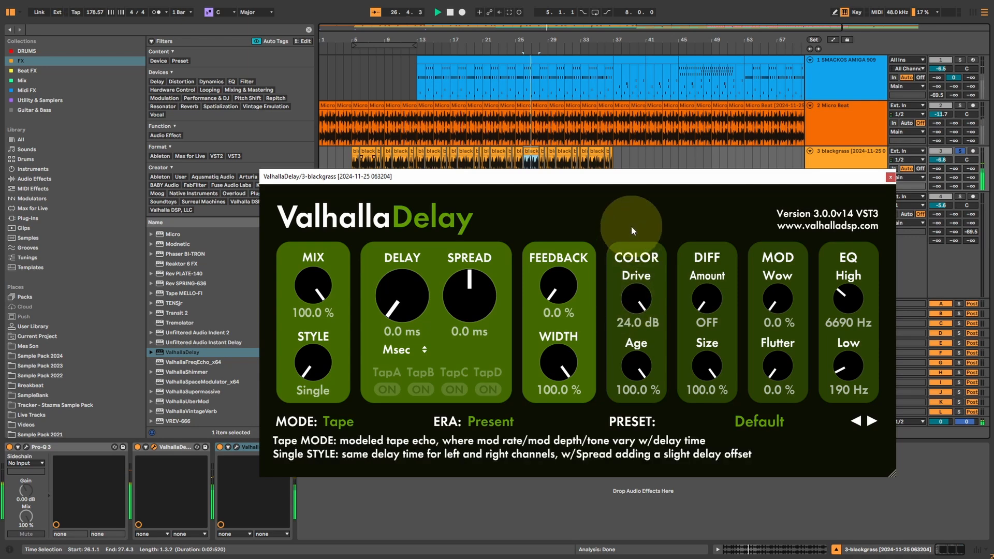
pyautogui.click(337, 422)
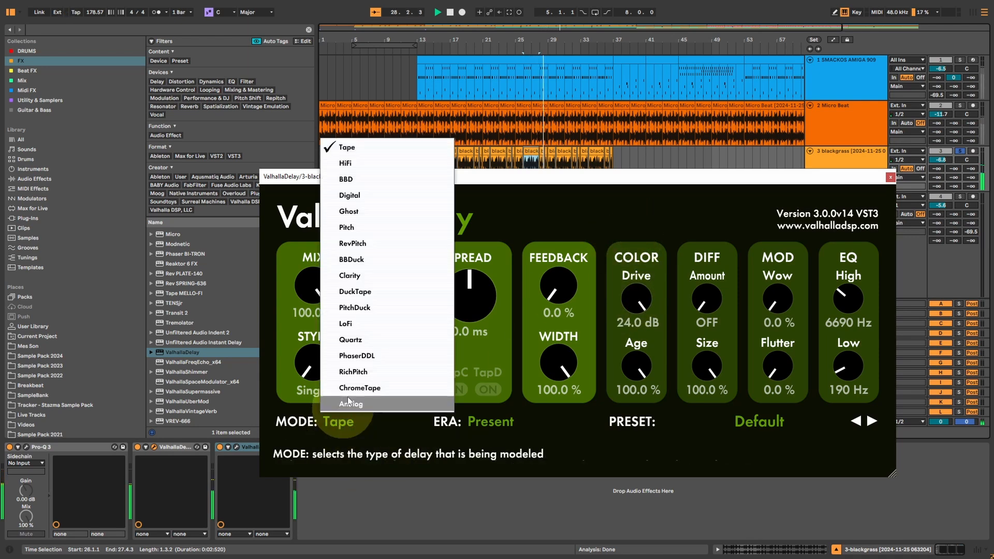
pyautogui.click(346, 163)
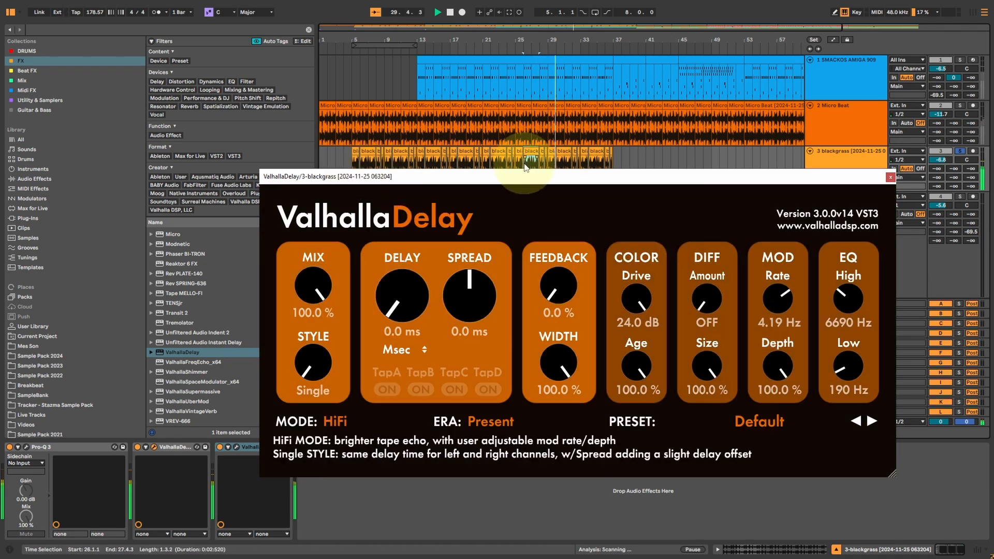
# Loop the blackgrass clips from bar 26 to bar 37 and audition the BBD and Digital modes.
pyautogui.hotkey('ctrl', 'l')
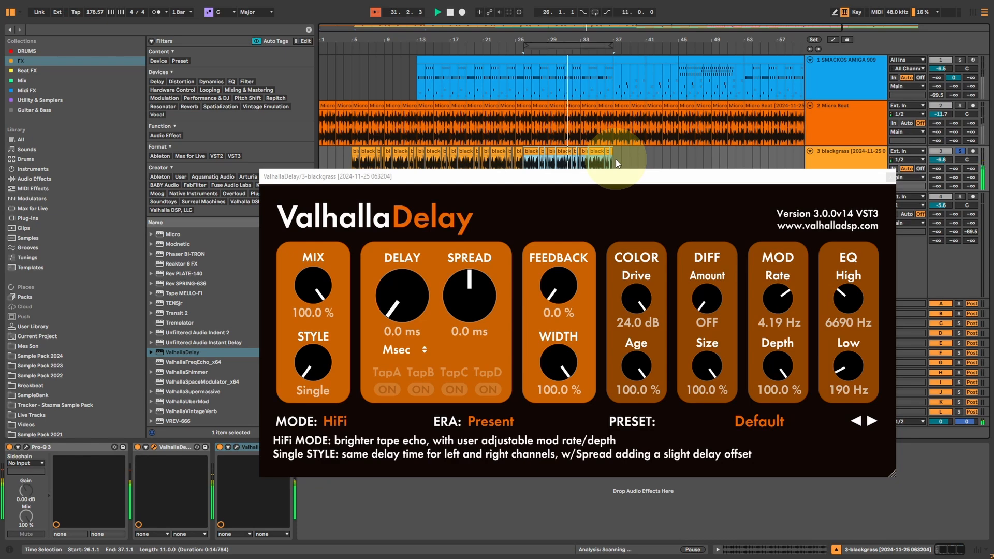
pyautogui.click(338, 420)
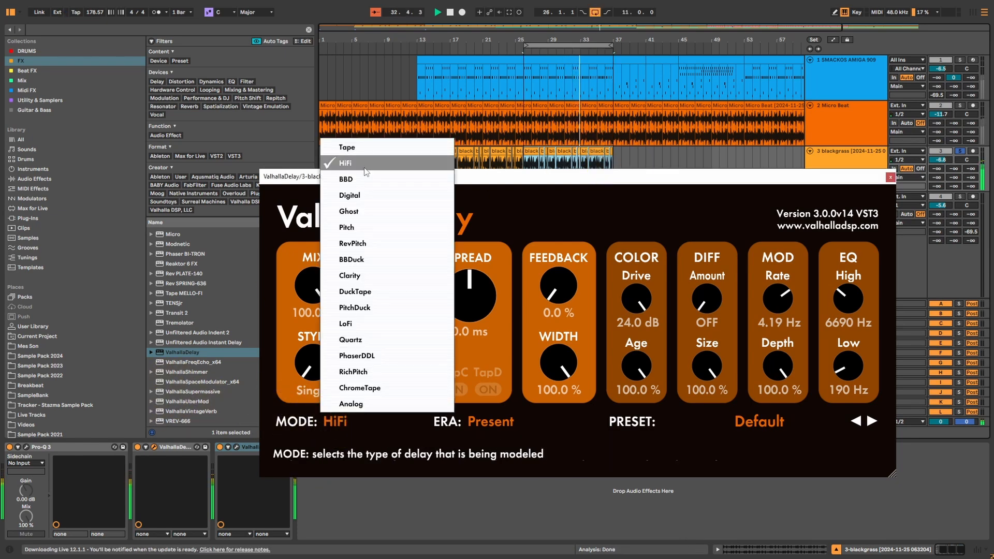
pyautogui.click(357, 181)
pyautogui.click(334, 422)
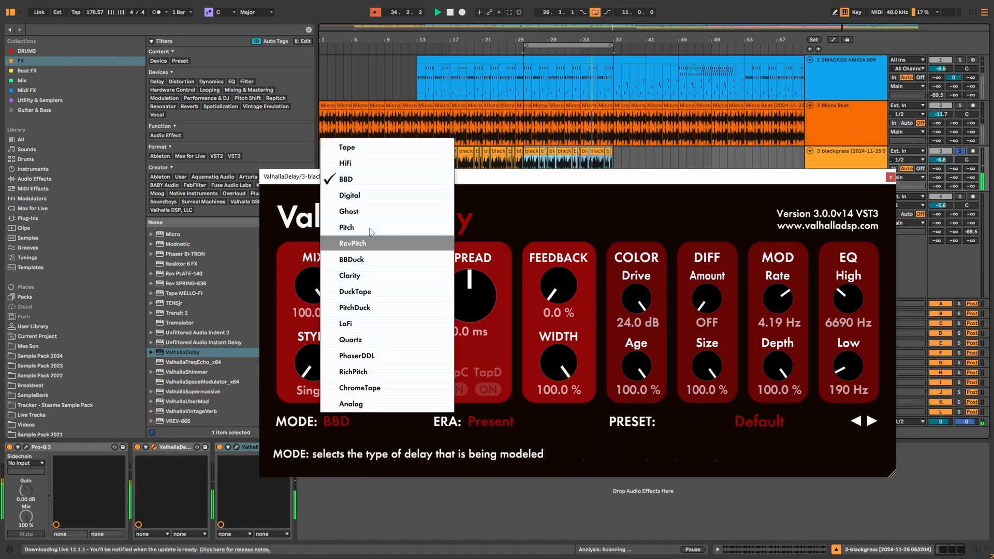
pyautogui.click(357, 196)
# Set the modulation Depth to 0.0 % and the Rate to 0.01 Hz in Digital mode.
pyautogui.click(343, 421)
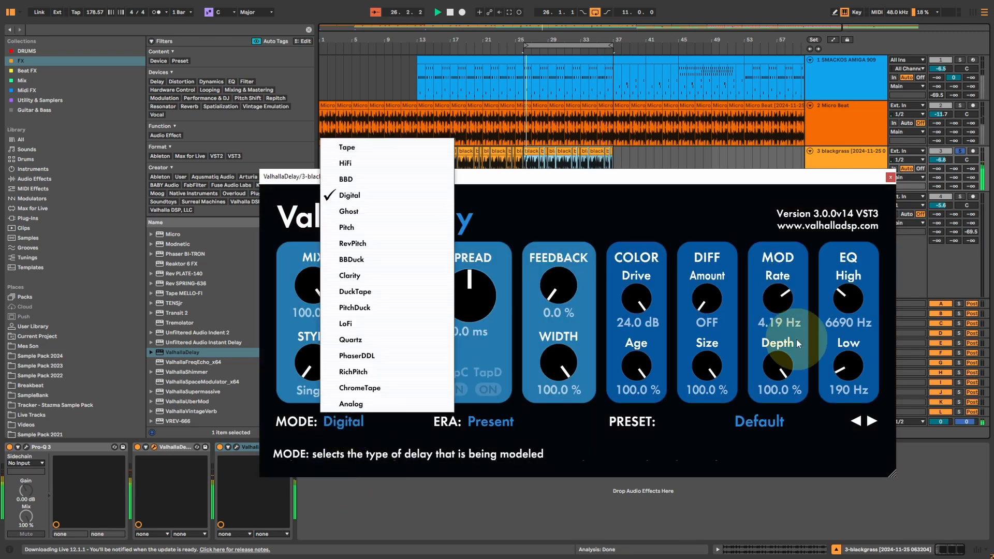
pyautogui.click(779, 362)
pyautogui.moveTo(779, 365); pyautogui.dragTo(785, 438)
pyautogui.moveTo(775, 293); pyautogui.dragTo(766, 425)
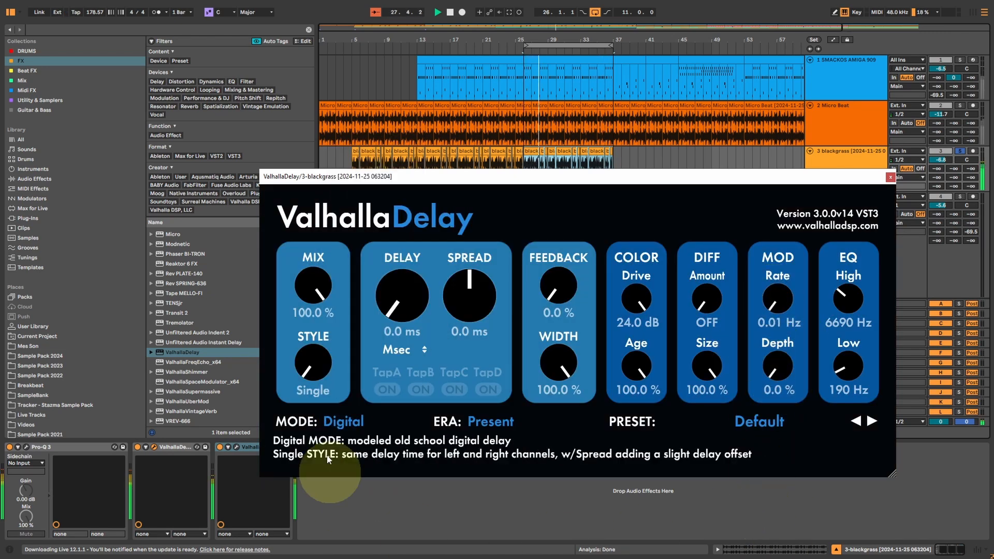
# Audition the Ghost, Pitch and RevPitch modes on the looped blackgrass section.
pyautogui.click(342, 426)
pyautogui.click(349, 211)
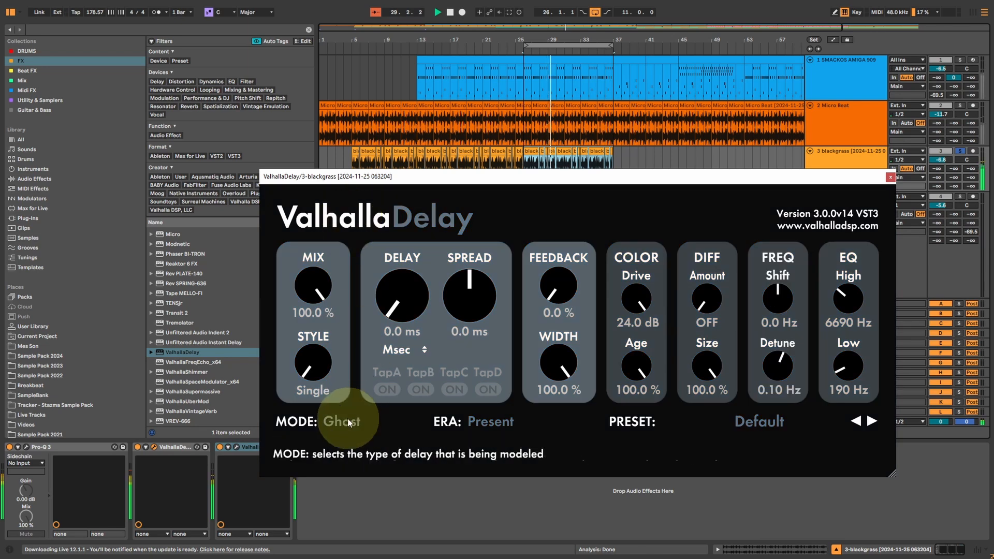
pyautogui.click(362, 422)
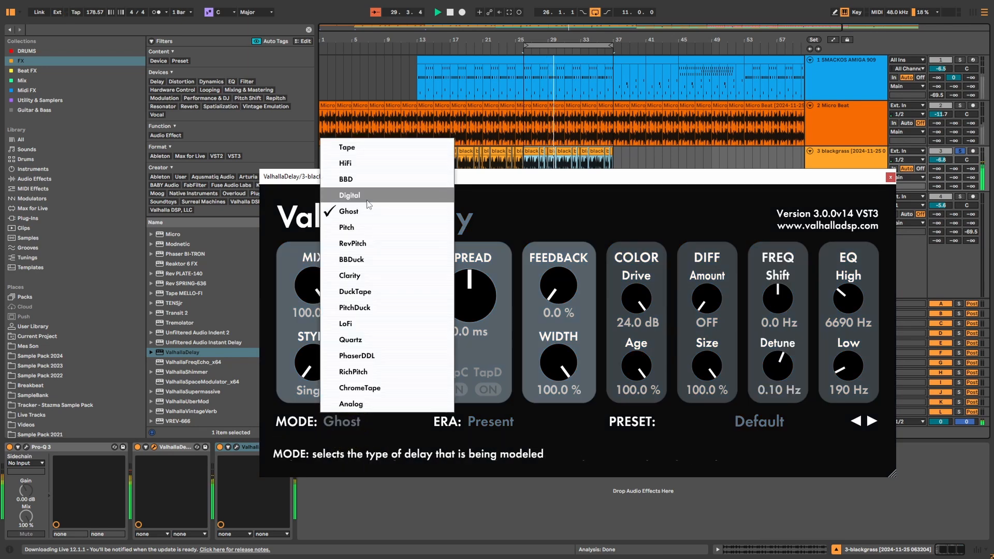
pyautogui.click(349, 227)
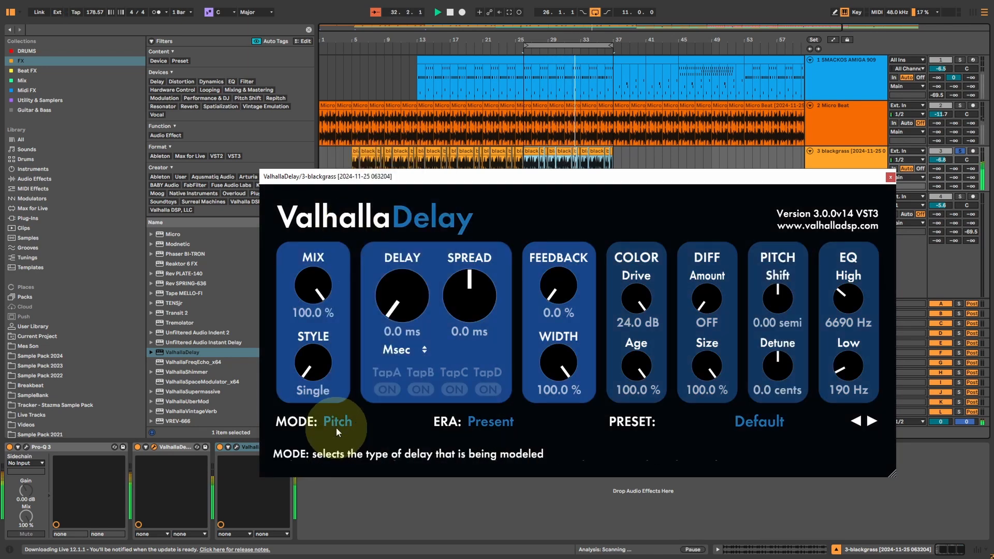
pyautogui.click(337, 427)
pyautogui.click(342, 303)
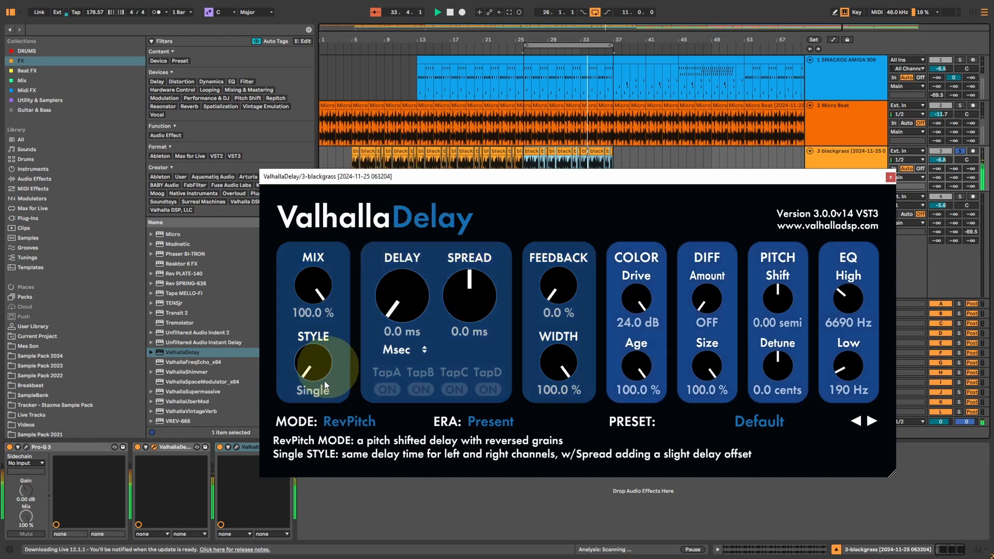
# Switch the delay mode from RevPitch to BBDuck.
pyautogui.click(349, 420)
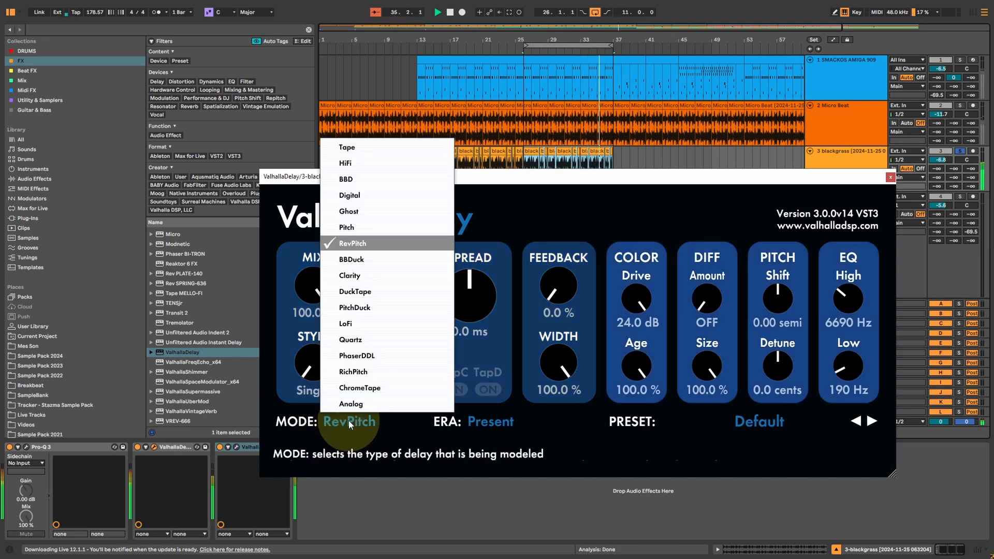
pyautogui.click(632, 305)
pyautogui.moveTo(631, 305); pyautogui.dragTo(445, 230)
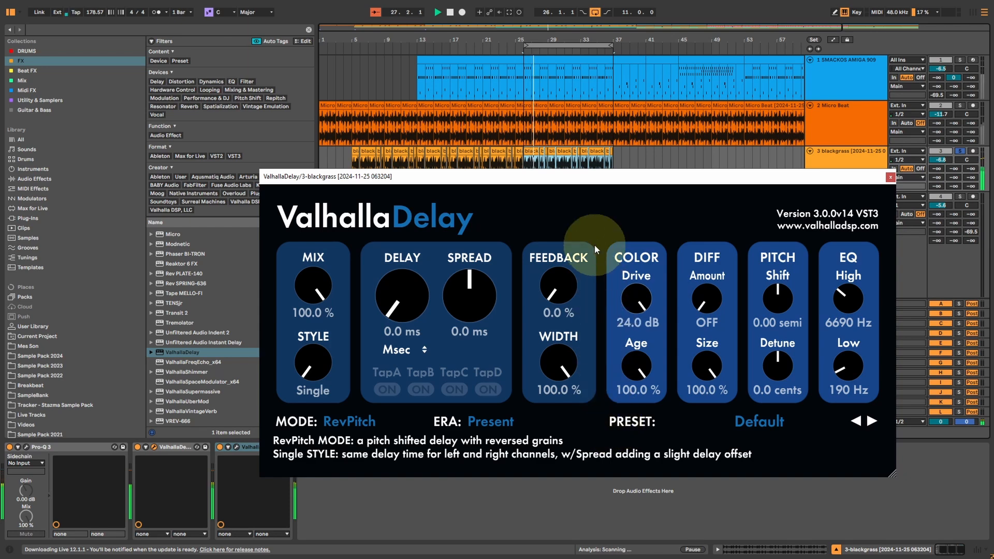
pyautogui.click(349, 421)
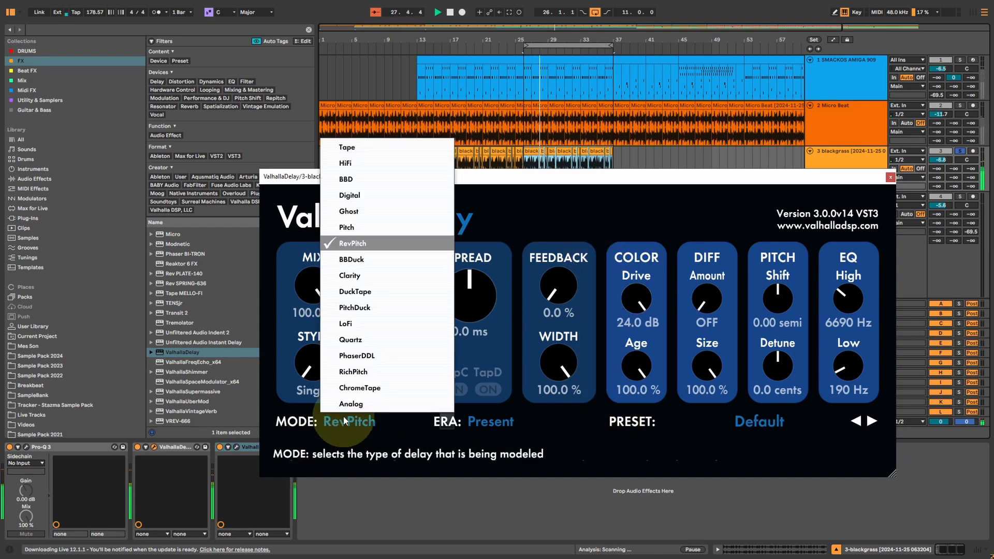
pyautogui.click(358, 260)
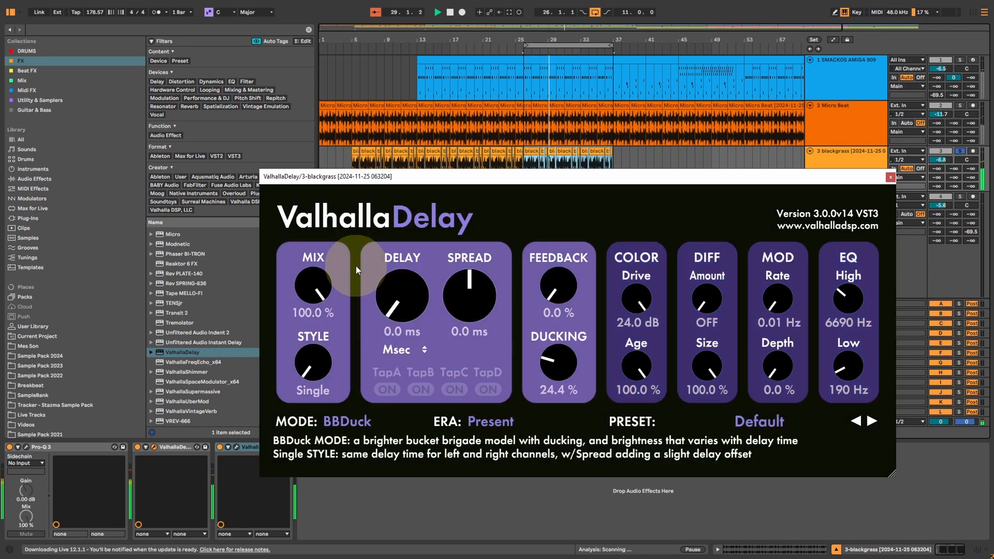
pyautogui.click(338, 423)
pyautogui.click(406, 258)
# Try Ducking at 0.0 %, raise it to 55.6 %, and lower the Drive to 14.1 dB.
pyautogui.moveTo(527, 356); pyautogui.dragTo(556, 385)
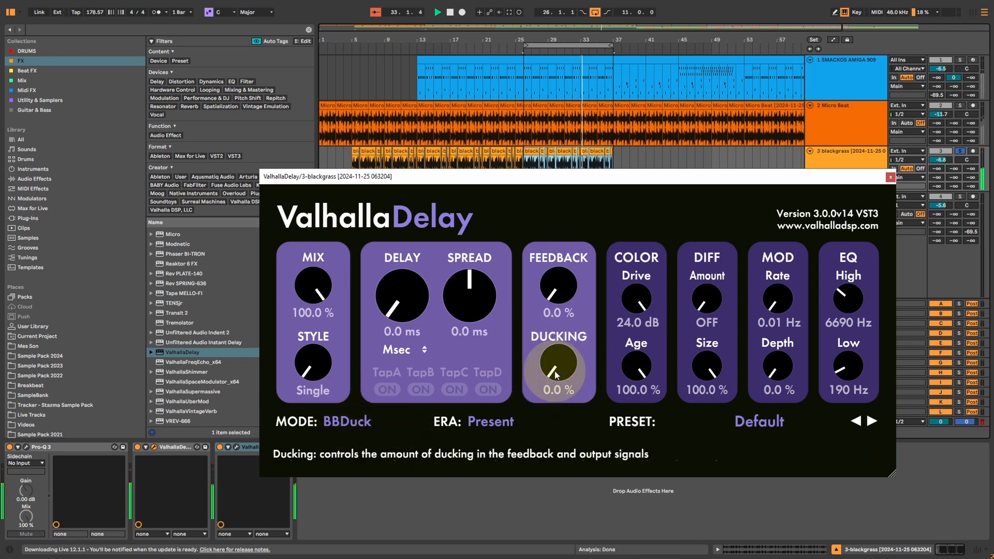
pyautogui.moveTo(557, 374); pyautogui.dragTo(545, 421)
pyautogui.click(561, 361)
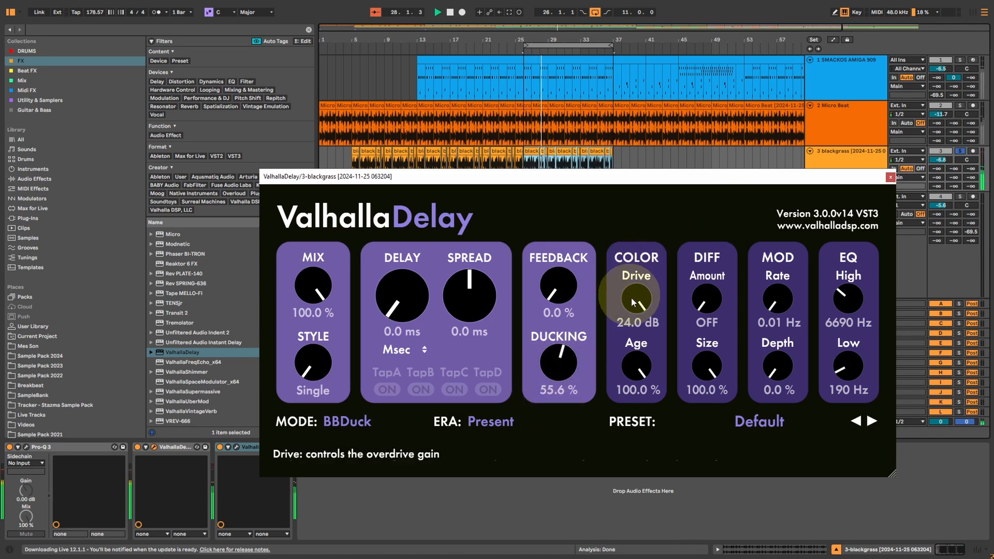
pyautogui.moveTo(631, 297); pyautogui.dragTo(621, 351)
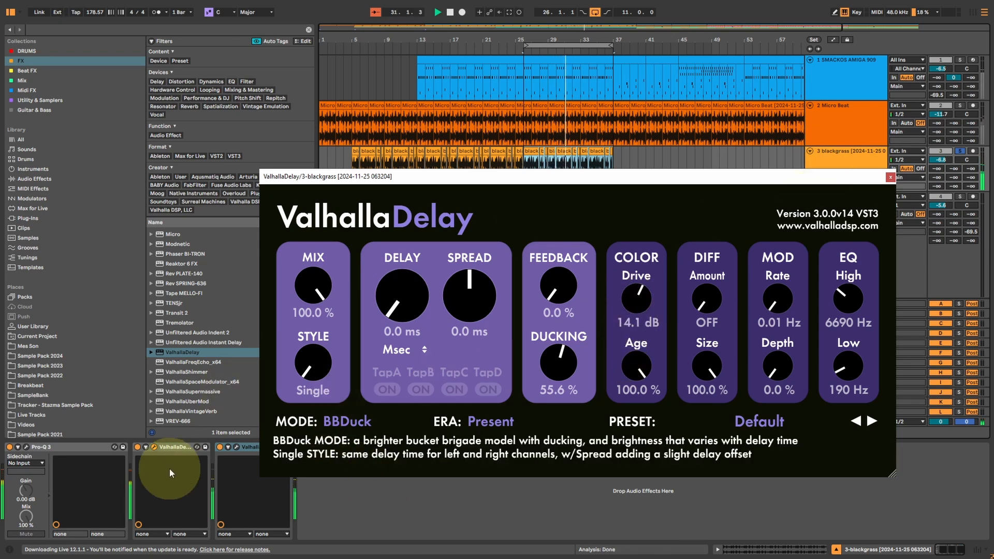
# Switch to ChromeTape mode with Drive at 24.0 dB and EQ High at 9390 Hz, and close the plug-in window.
pyautogui.click(339, 421)
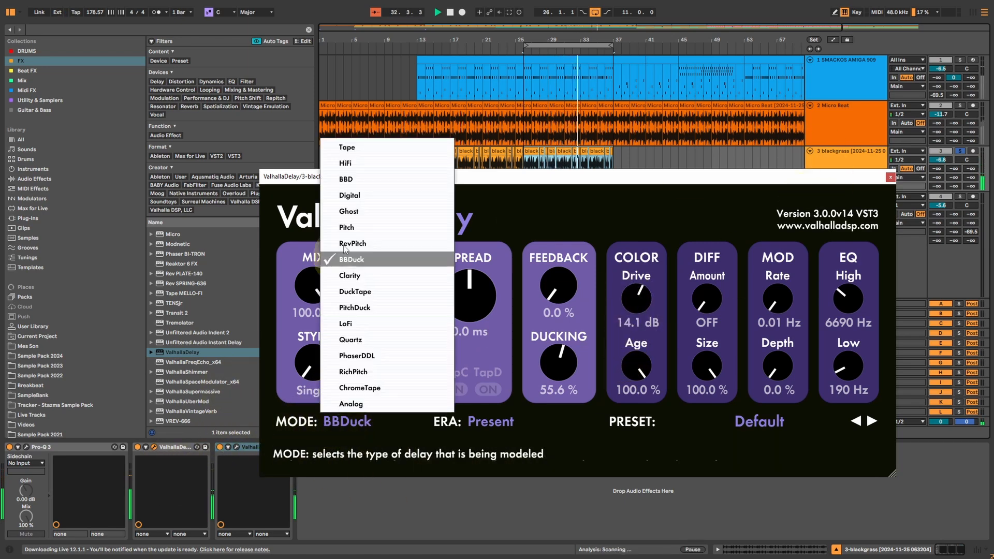
pyautogui.click(362, 389)
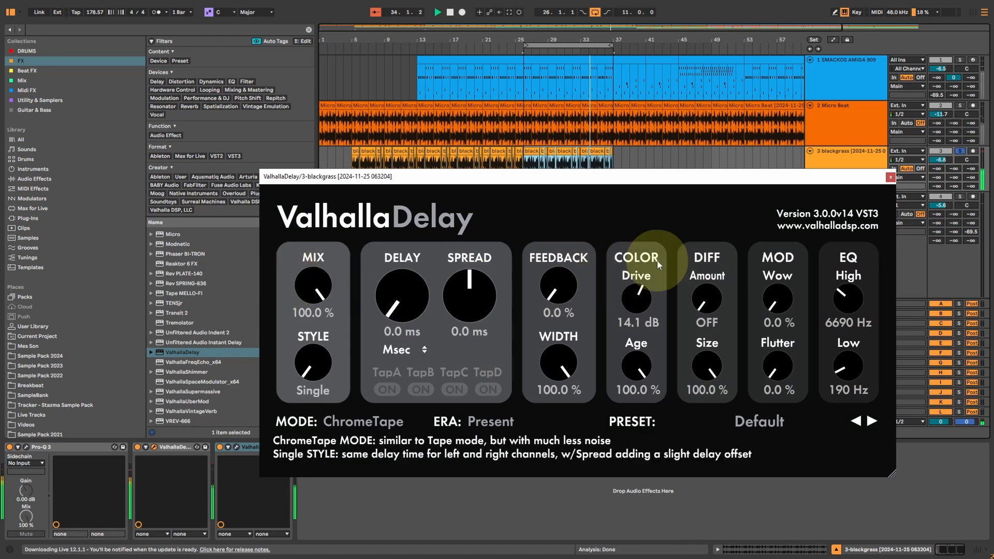
pyautogui.moveTo(623, 297); pyautogui.dragTo(655, 108)
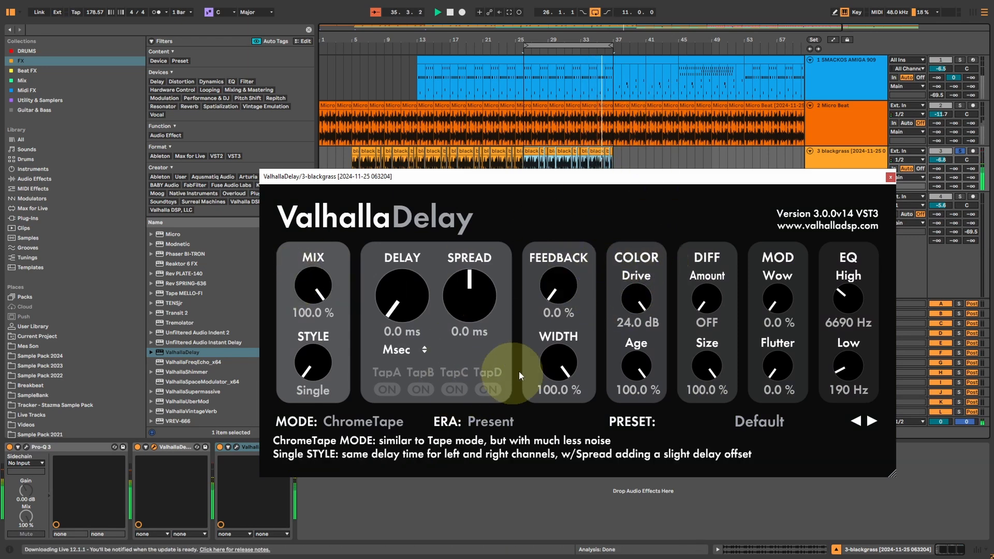
pyautogui.click(558, 361)
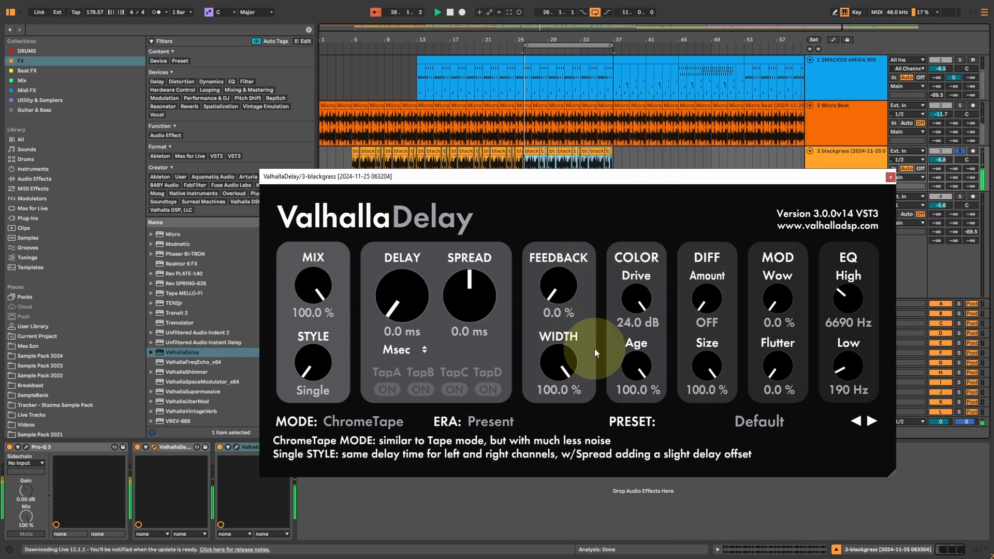
pyautogui.moveTo(842, 290); pyautogui.dragTo(942, 193)
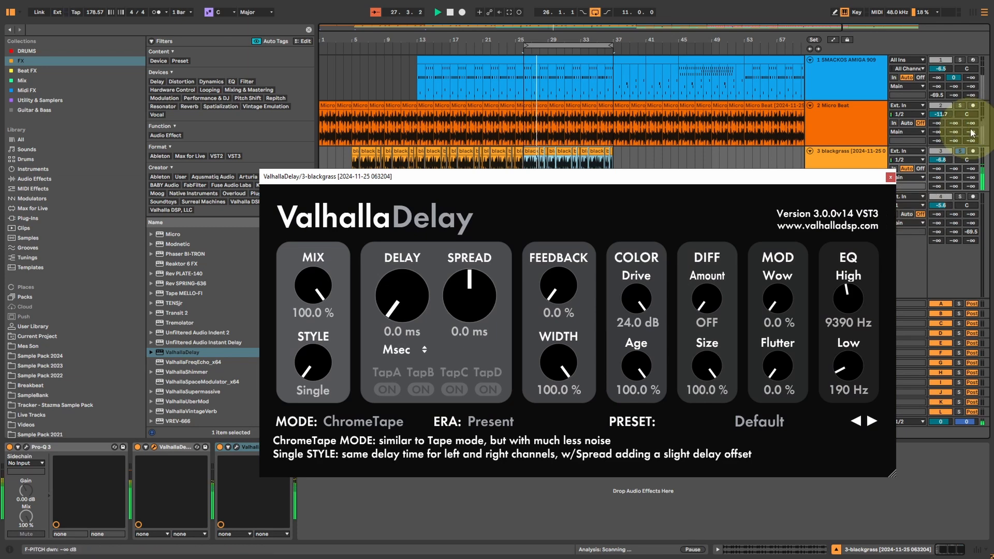
pyautogui.click(890, 177)
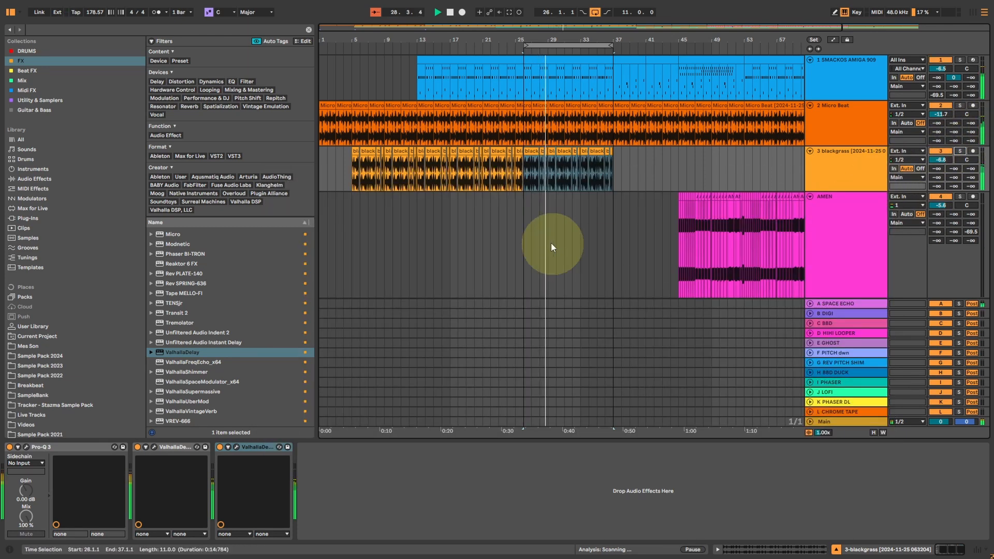
# Select bars 21 to 37 of the Distant track's clips and loop that range.
pyautogui.click(524, 235)
pyautogui.scroll(-4, 539, 249)
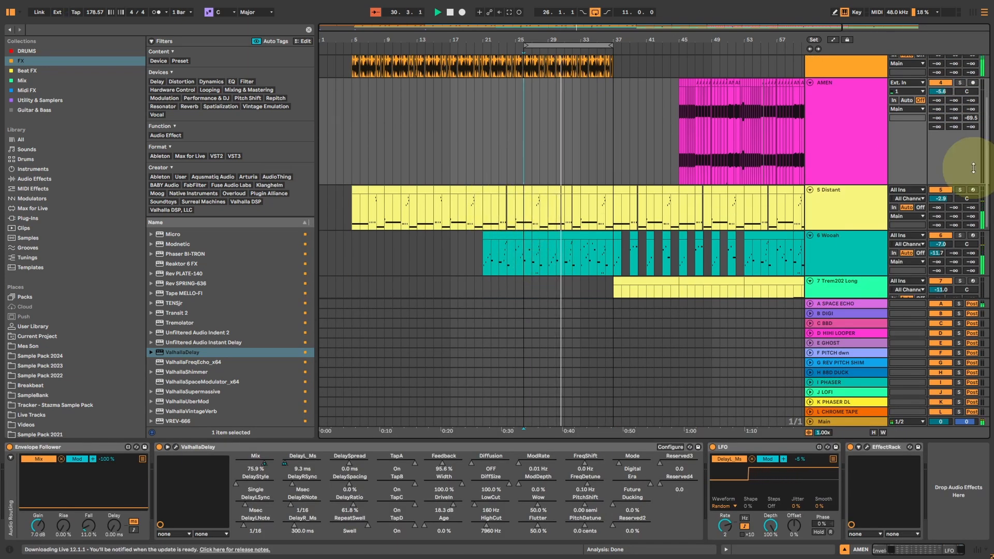
pyautogui.click(353, 215)
pyautogui.click(853, 188)
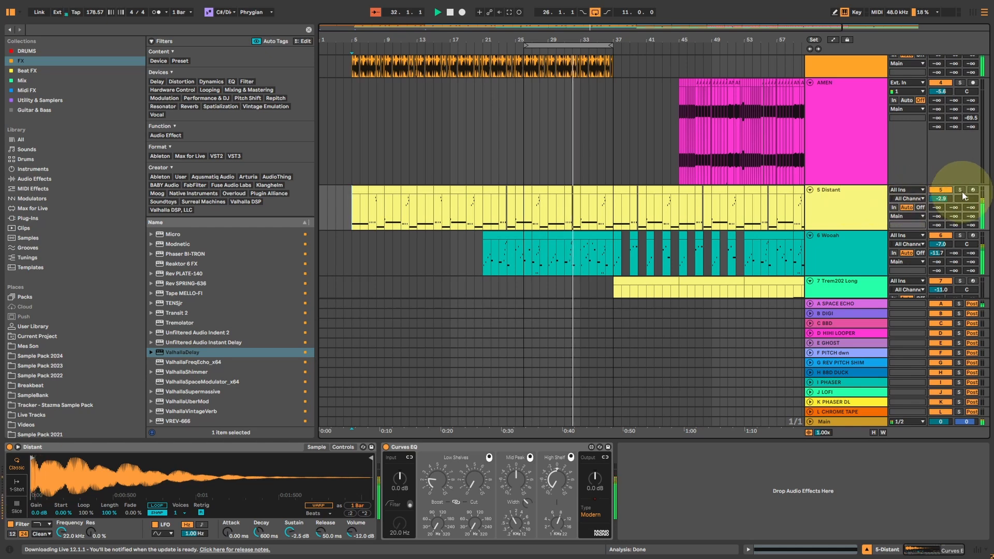
pyautogui.moveTo(482, 222); pyautogui.dragTo(595, 214)
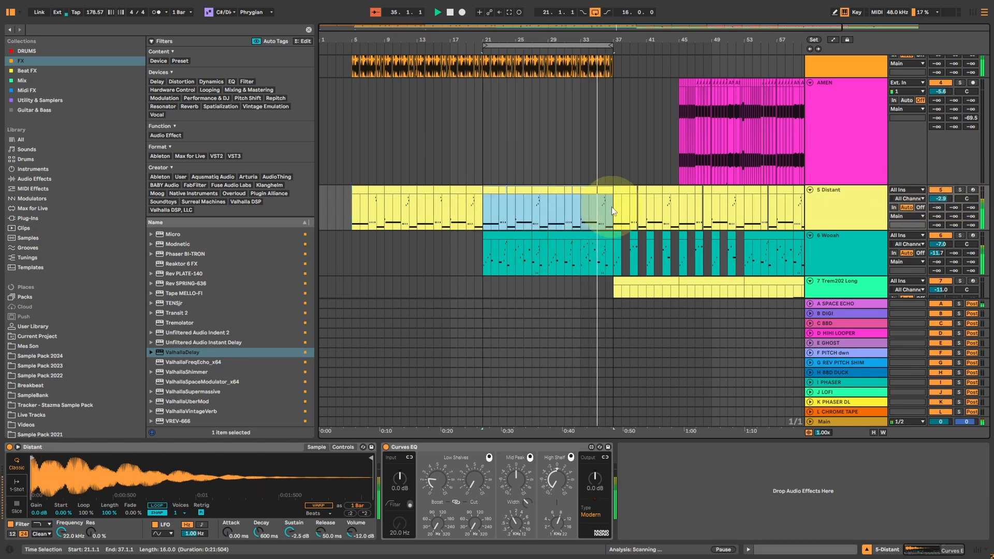
# Solo the Wooah, SMACKOS AMIGA 909, blackgrass and Micro Beat tracks together.
pyautogui.click(880, 243)
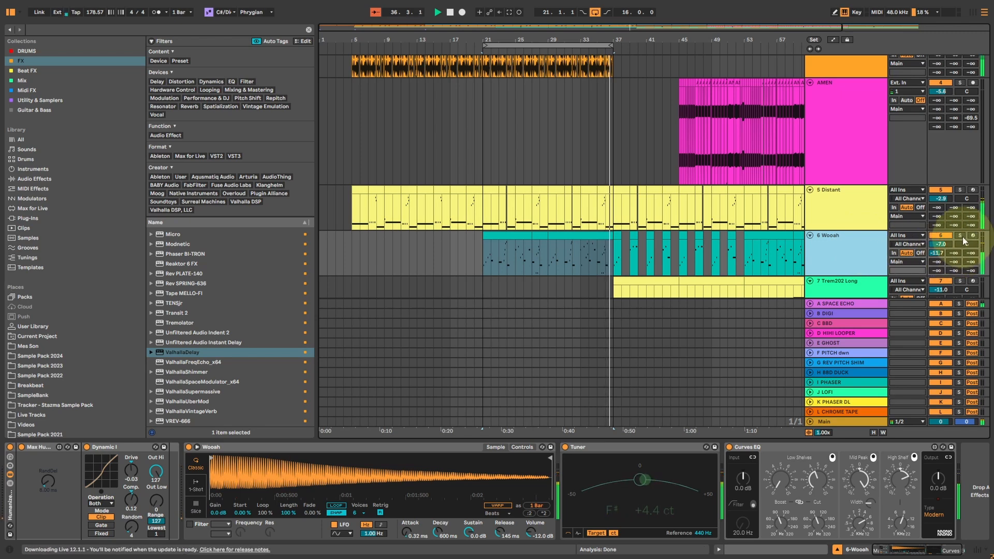
pyautogui.scroll(5, 901, 100)
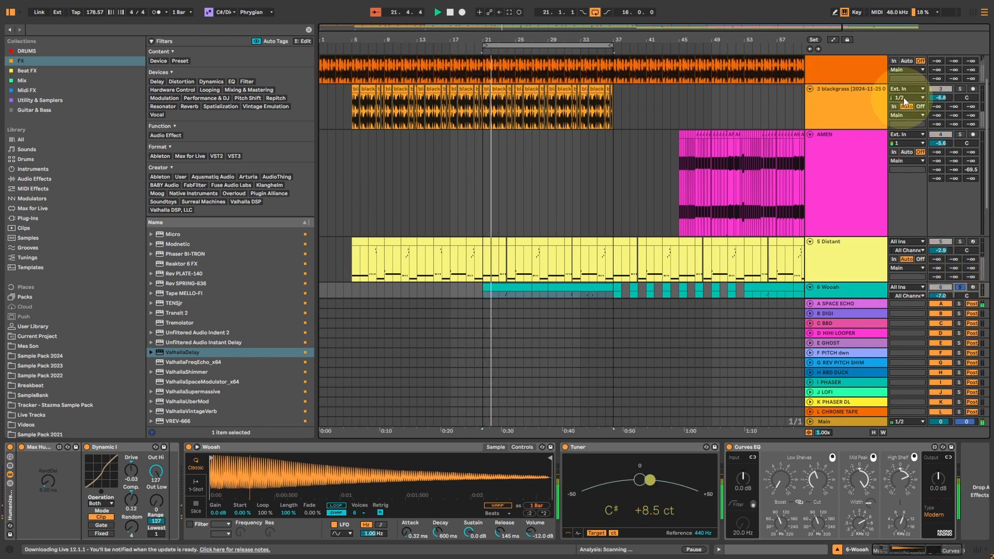
pyautogui.scroll(1, 948, 83)
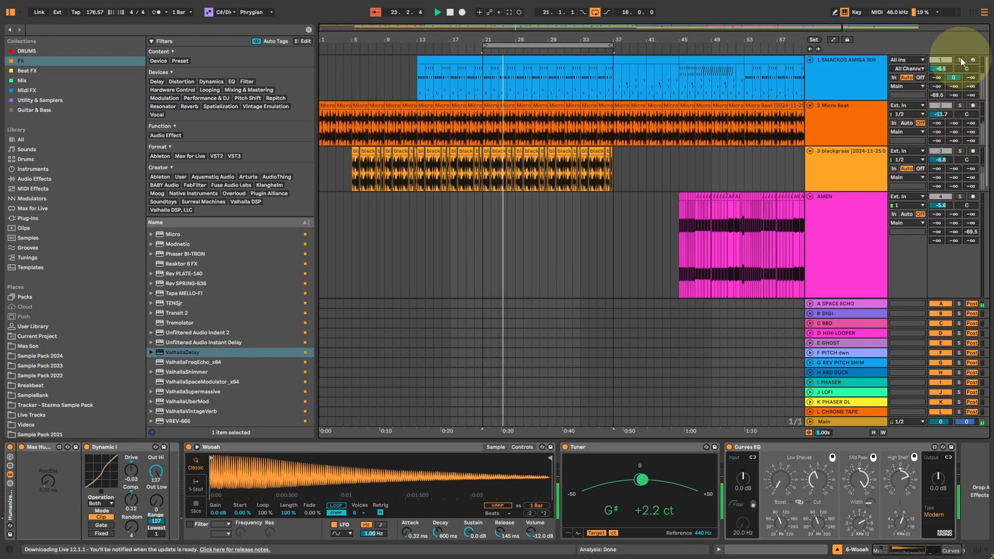
pyautogui.click(961, 81)
pyautogui.click(962, 106)
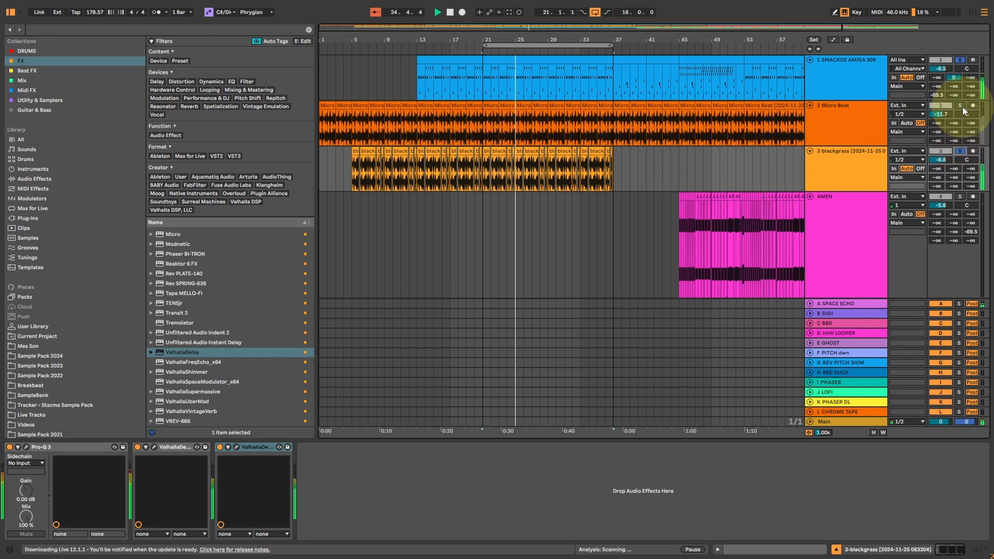
# In the Session view, check the ValhallaDelay on the A-SPACE ECHO return and audition the Wooah track's sends to the A and B returns.
pyautogui.press('Tab')
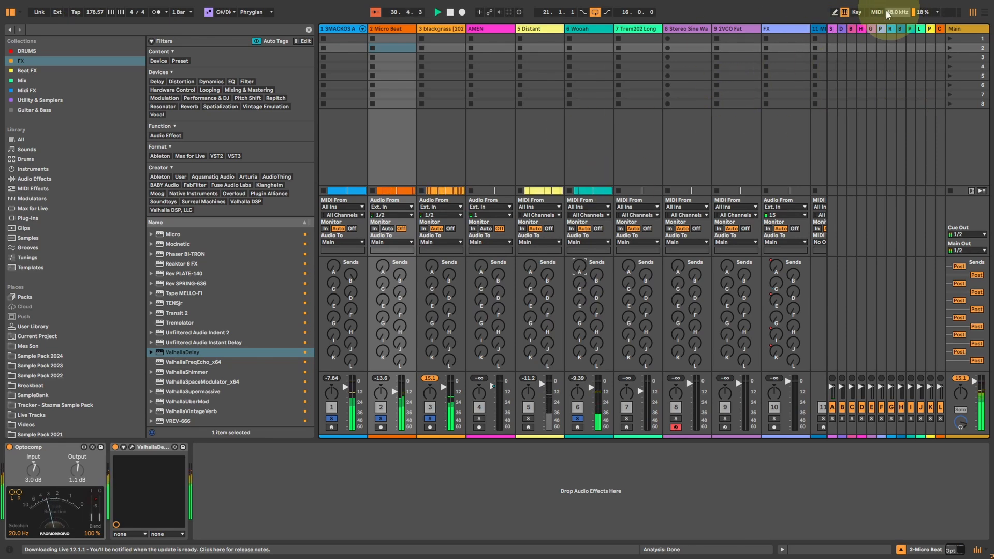
pyautogui.click(831, 28)
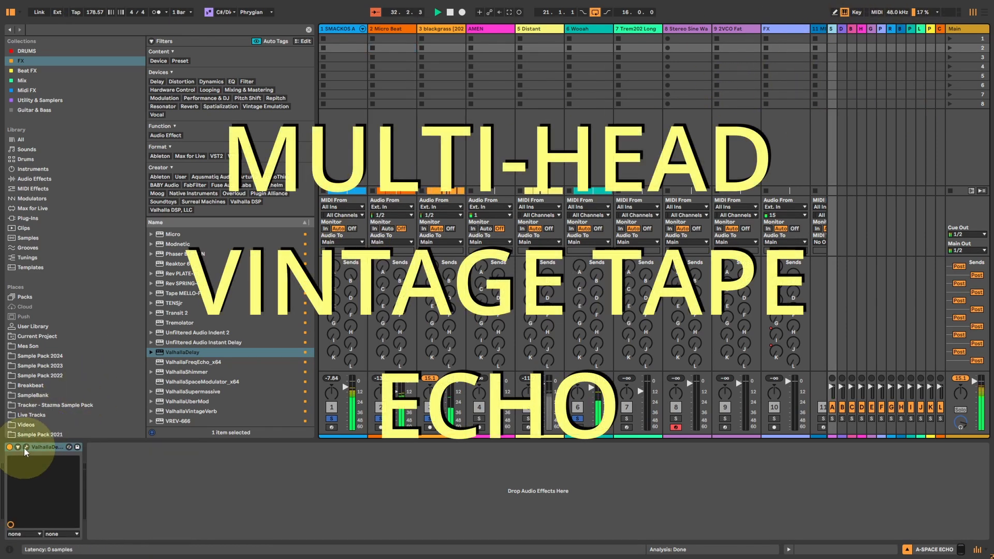
pyautogui.click(25, 448)
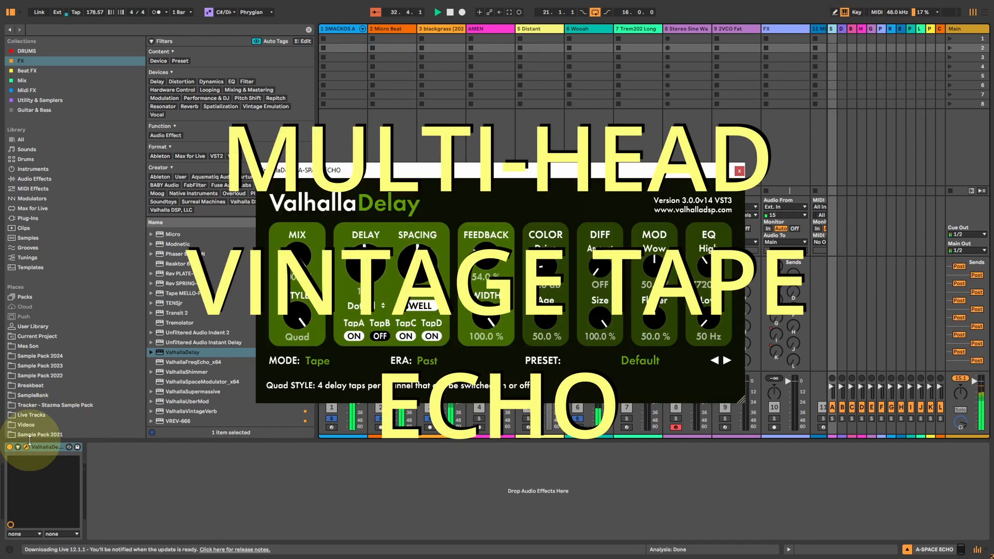
pyautogui.click(738, 172)
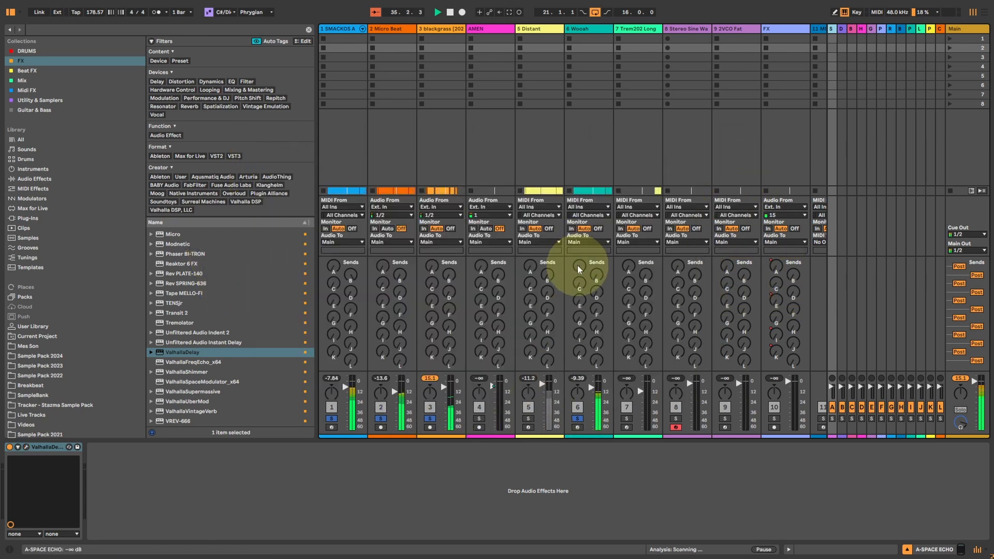
pyautogui.moveTo(577, 265); pyautogui.dragTo(577, 259)
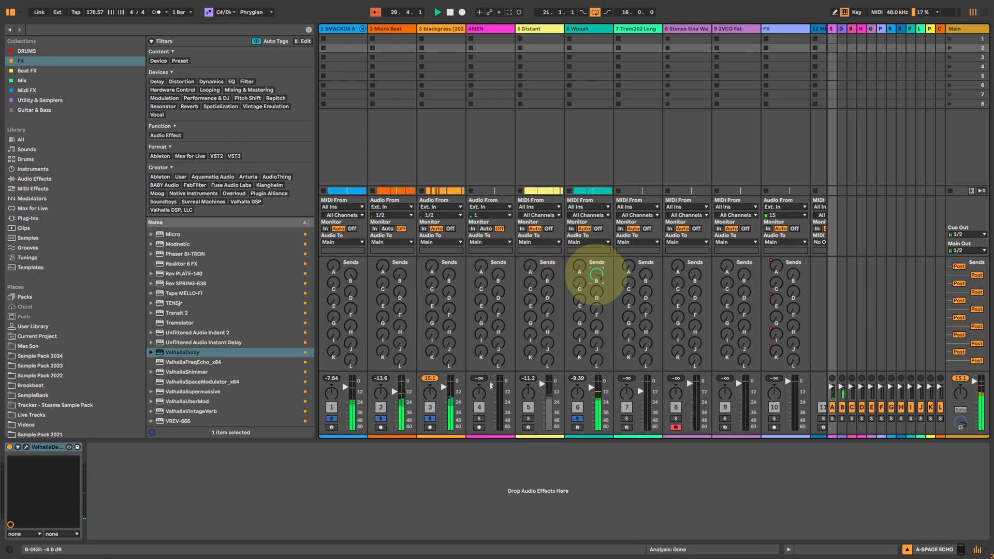
# Open the ValhallaDelay on the B-DIGI return and move its window clear of the first track's mixer controls.
pyautogui.click(842, 28)
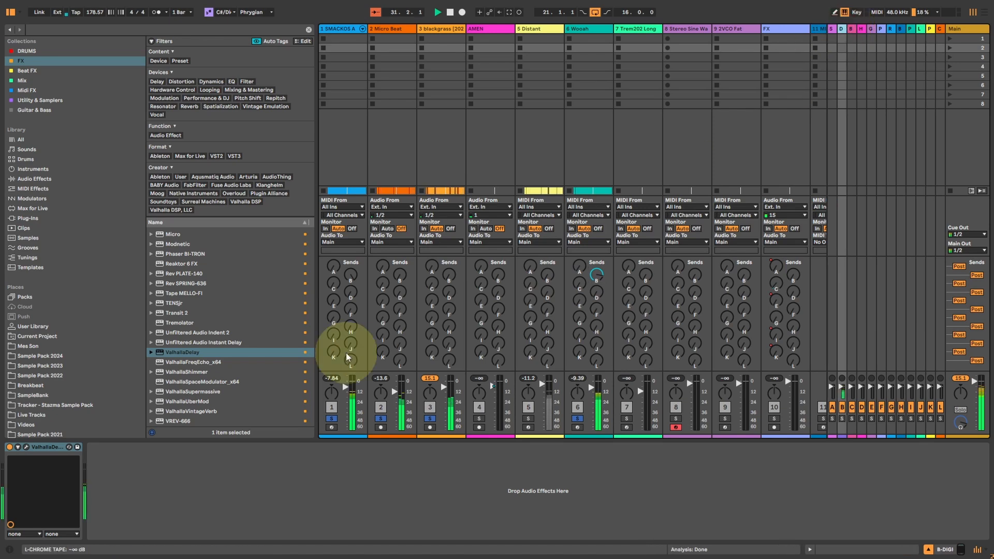
pyautogui.click(26, 447)
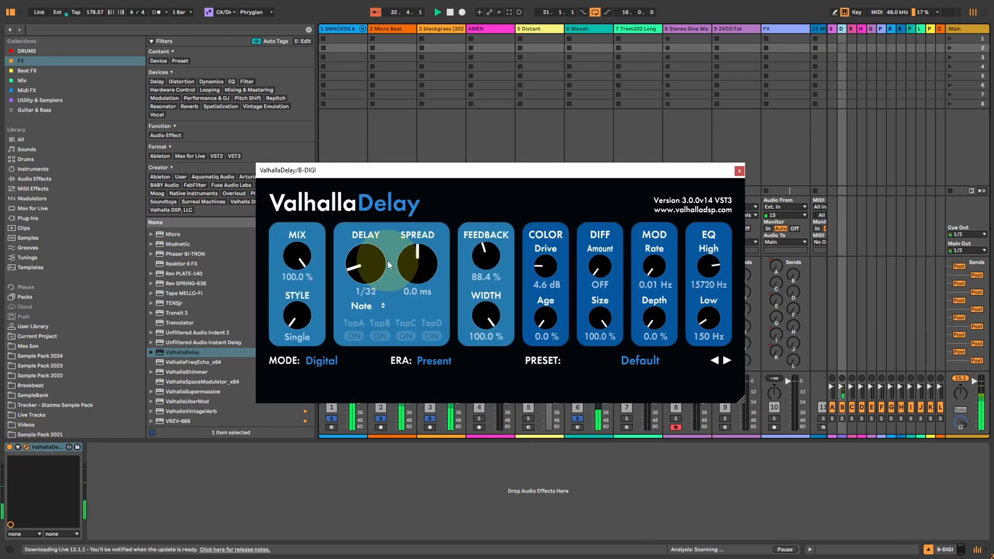
pyautogui.moveTo(388, 87); pyautogui.dragTo(306, 61)
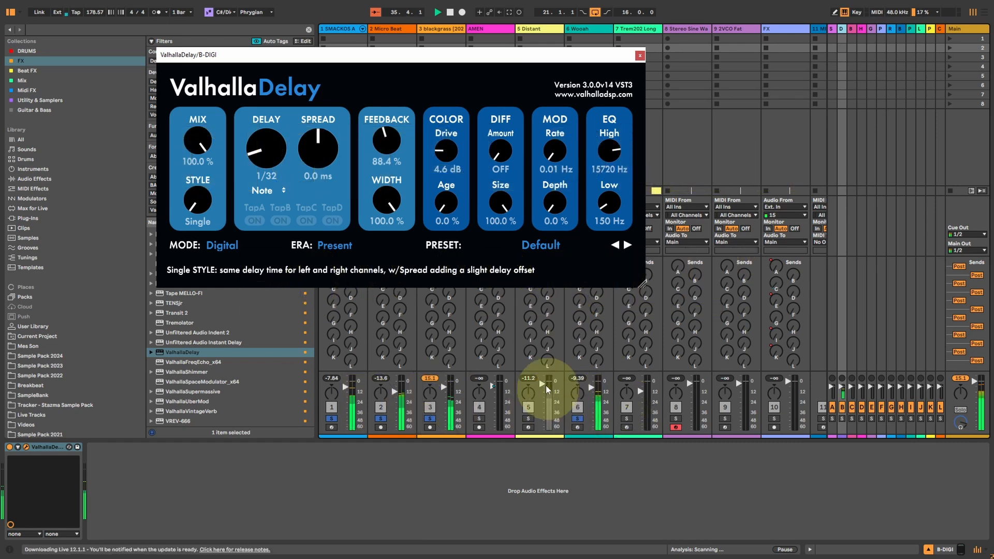
pyautogui.moveTo(525, 57); pyautogui.dragTo(547, 17)
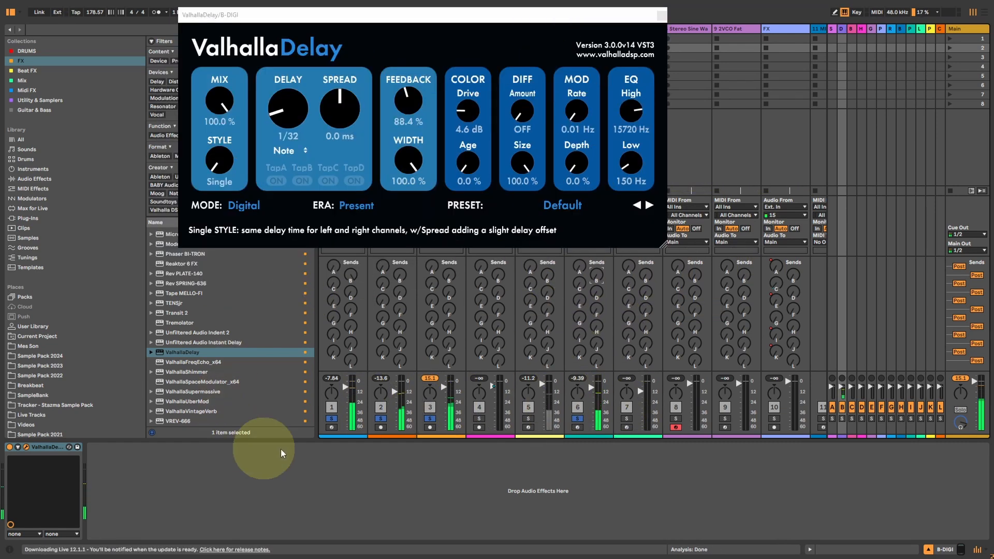
pyautogui.moveTo(494, 16); pyautogui.dragTo(689, 160)
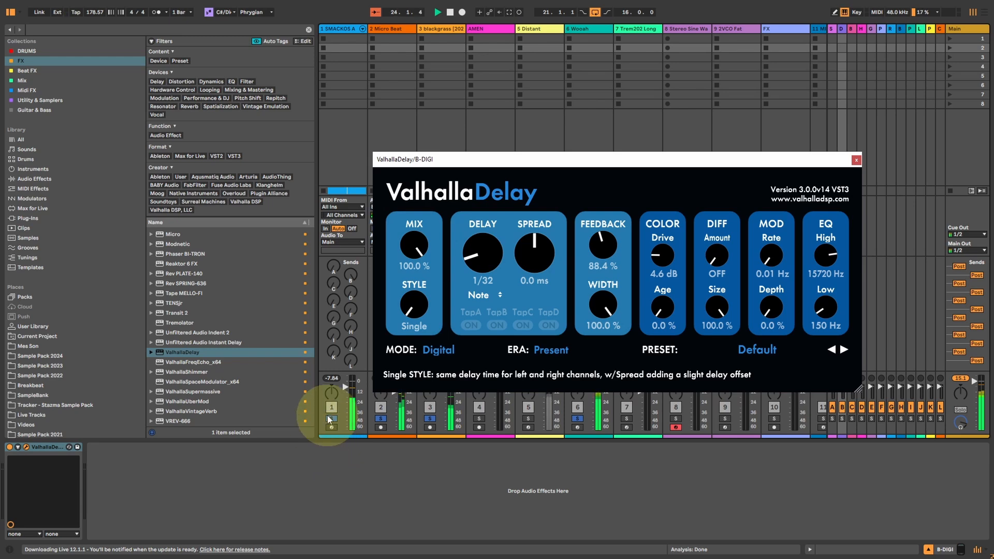
# Solo only the SMACKOS AMIGA 909 track and loop its bars 37 to 45 in the Arrangement view, with playback running.
pyautogui.click(329, 419)
pyautogui.press('Tab')
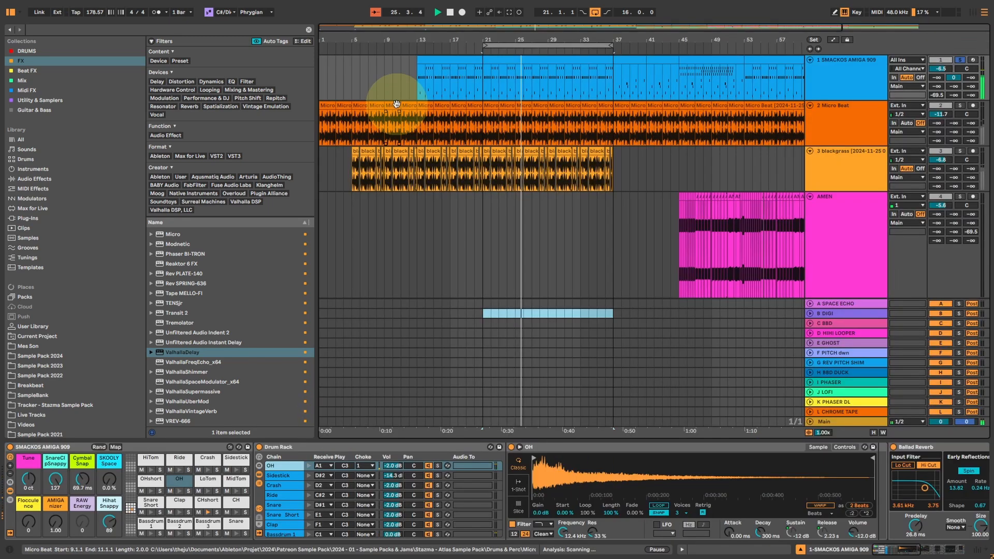
pyautogui.moveTo(613, 86); pyautogui.dragTo(679, 78)
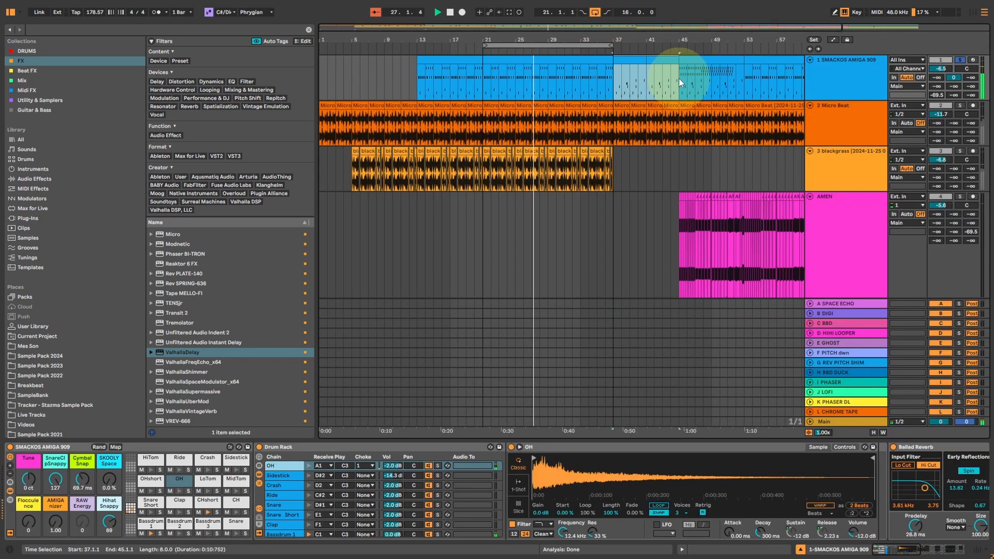
pyautogui.hotkey('ctrl', 'l')
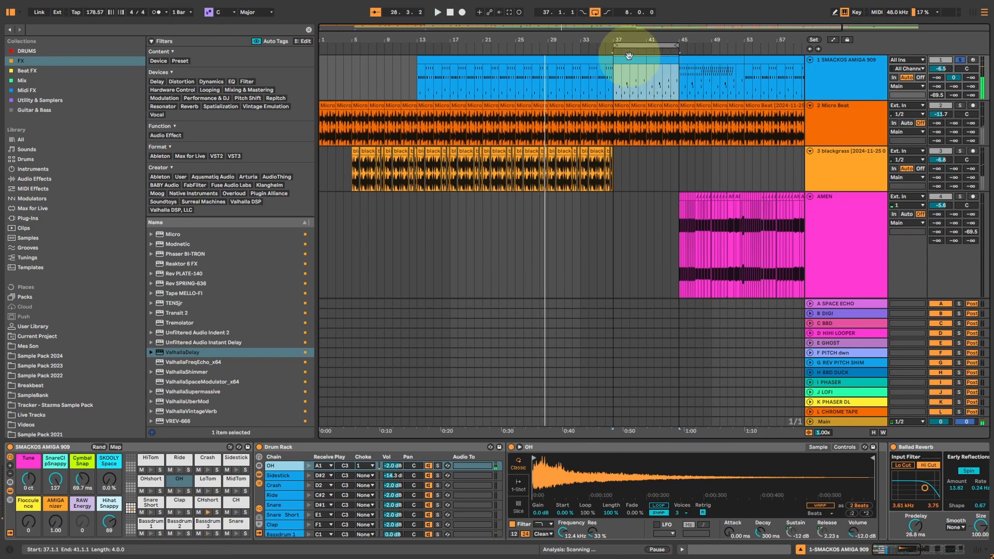
pyautogui.moveTo(611, 27)
pyautogui.mouseDown()
pyautogui.moveTo(630, 34)
pyautogui.moveTo(610, 35)
pyautogui.mouseUp()
pyautogui.press('space')
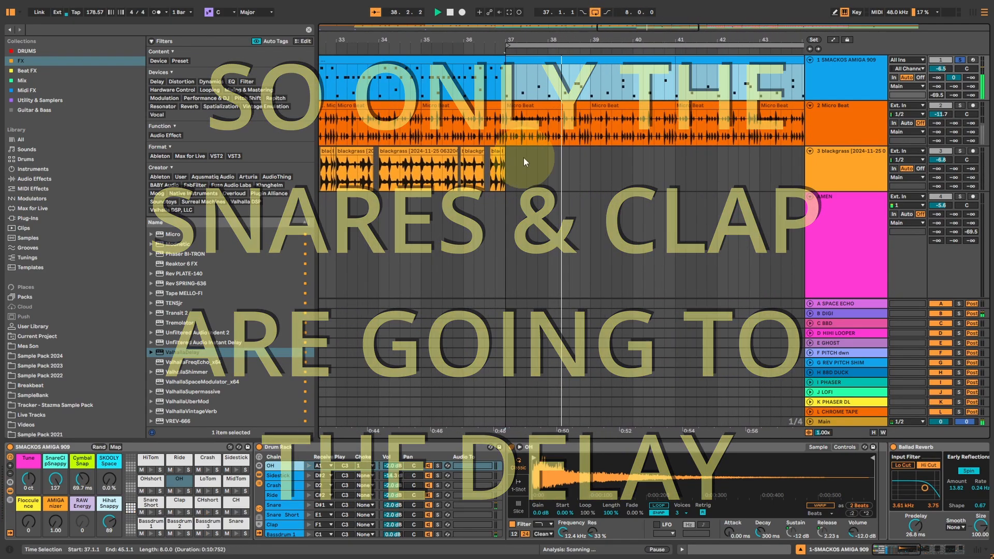
# In the B DIGI return's ValhallaDelay, set Mod Rate to 2.19 Hz, Depth to 18.4 % and Feedback to 68.4 %.
pyautogui.click(843, 61)
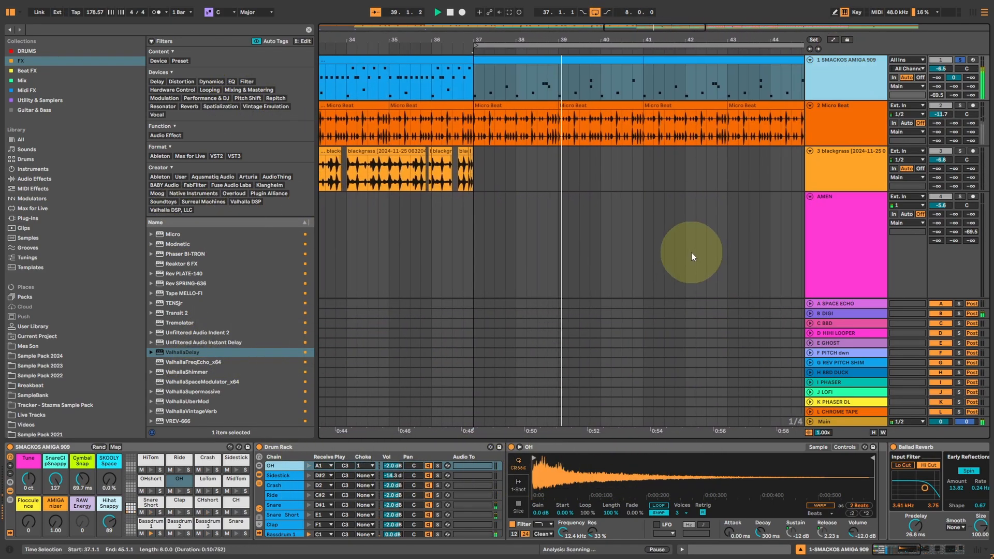
pyautogui.click(842, 312)
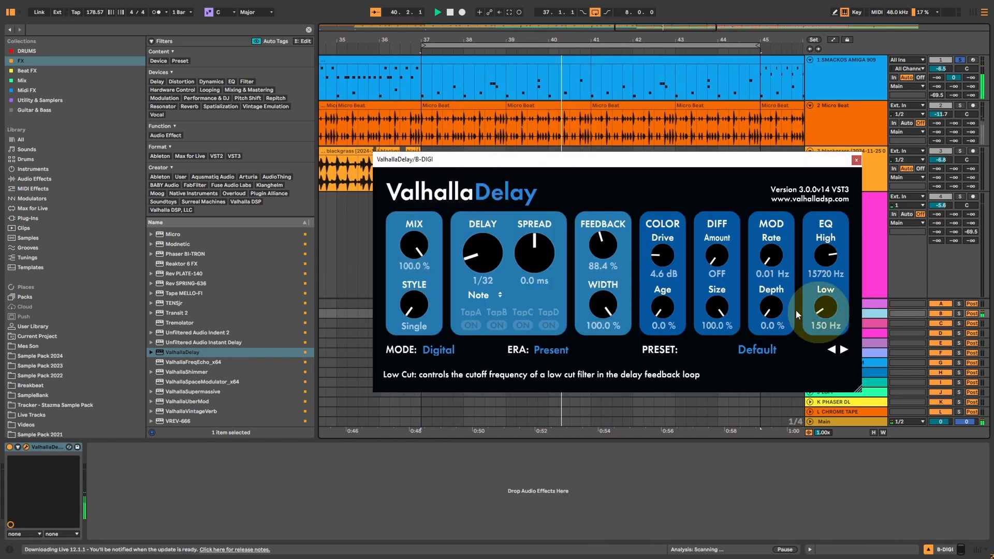
pyautogui.moveTo(596, 233); pyautogui.dragTo(599, 243)
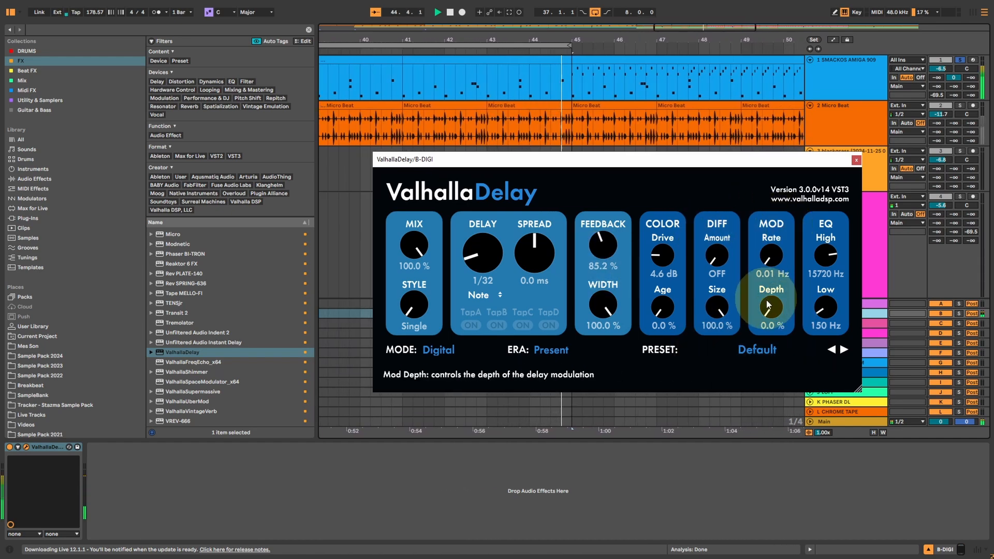
pyautogui.moveTo(768, 306); pyautogui.dragTo(769, 293)
pyautogui.moveTo(770, 255); pyautogui.dragTo(771, 191)
pyautogui.moveTo(603, 249)
pyautogui.mouseDown()
pyautogui.moveTo(606, 230)
pyautogui.moveTo(600, 251)
pyautogui.mouseUp()
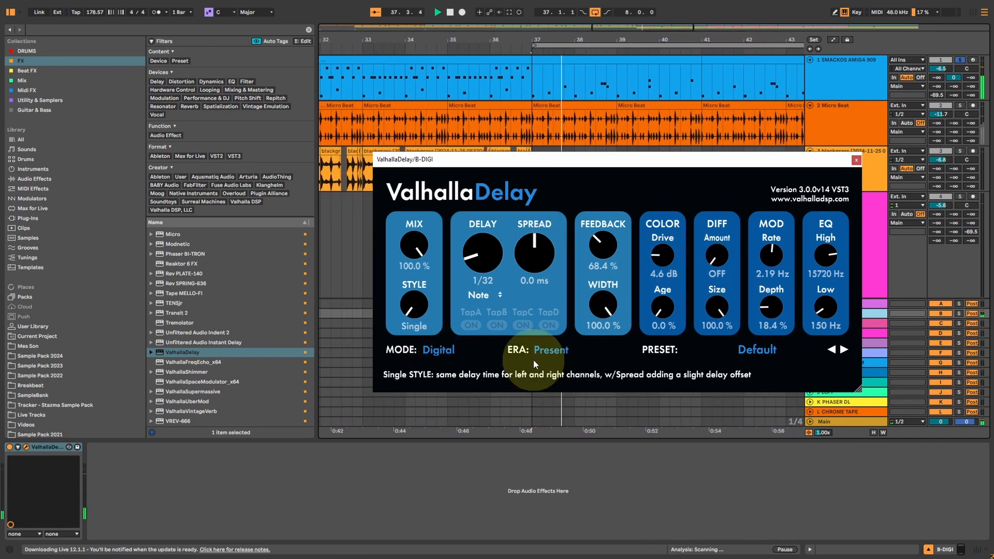
# Raise Age to 100.0 %, lower EQ High to 9550 Hz, and vary Feedback from 38.8 % up to 99.6 %.
pyautogui.moveTo(663, 308); pyautogui.dragTo(663, 269)
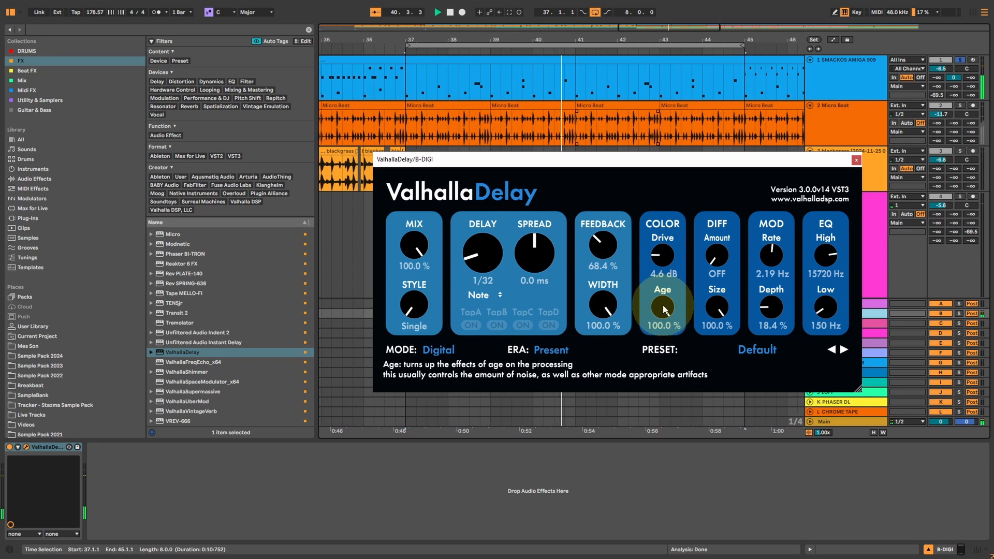
pyautogui.moveTo(597, 240); pyautogui.dragTo(595, 263)
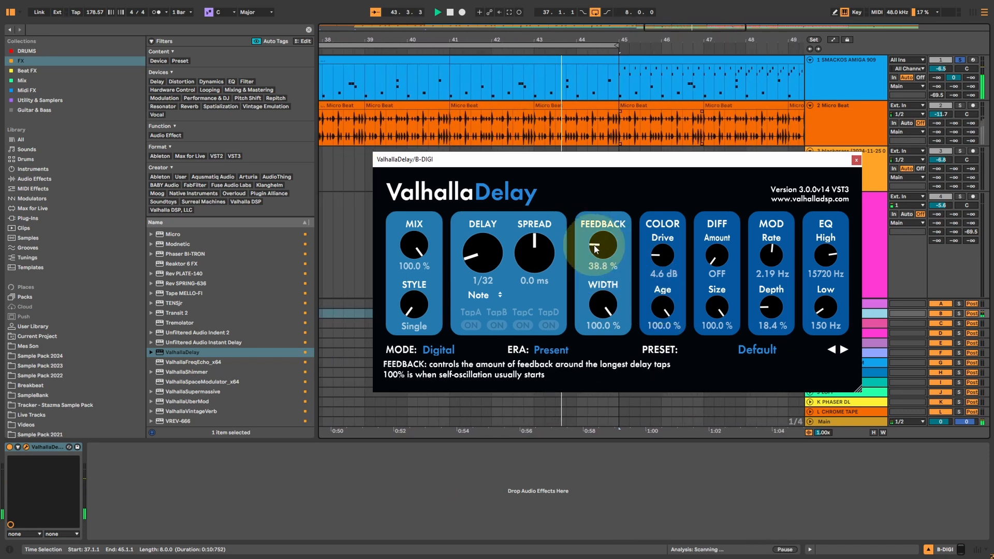
pyautogui.moveTo(596, 249)
pyautogui.mouseDown()
pyautogui.moveTo(601, 238)
pyautogui.moveTo(615, 252)
pyautogui.moveTo(620, 234)
pyautogui.moveTo(592, 251)
pyautogui.mouseUp()
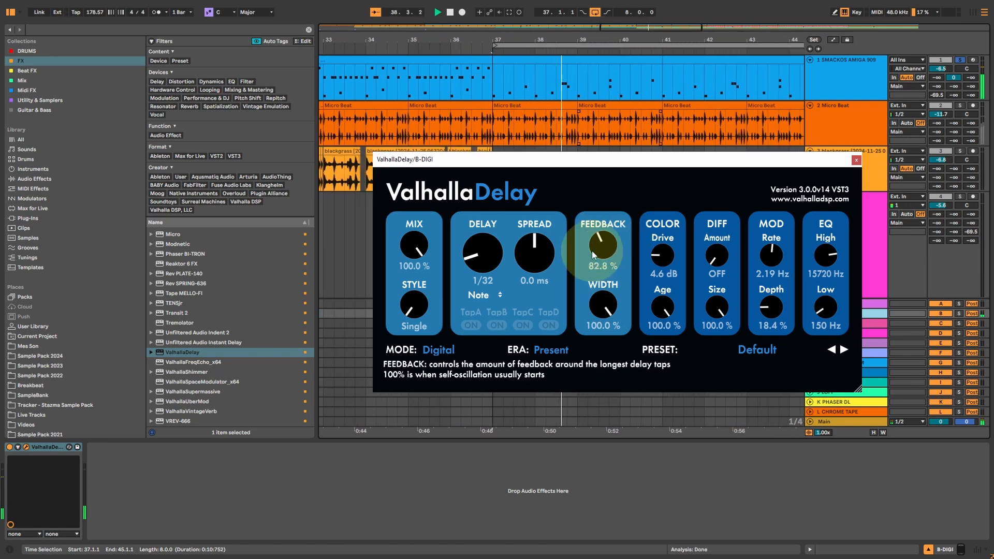
pyautogui.moveTo(824, 255); pyautogui.dragTo(815, 292)
pyautogui.moveTo(598, 250); pyautogui.dragTo(604, 240)
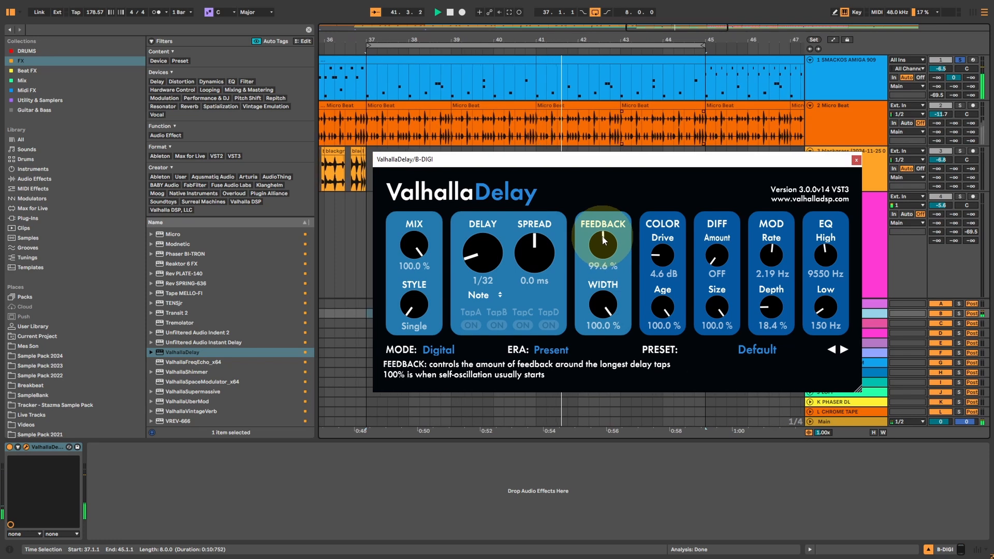
# Set the Mod Depth to 87.6 %, the Mod Rate to 1.22 Hz and EQ High to 8360 Hz.
pyautogui.moveTo(771, 296); pyautogui.dragTo(770, 217)
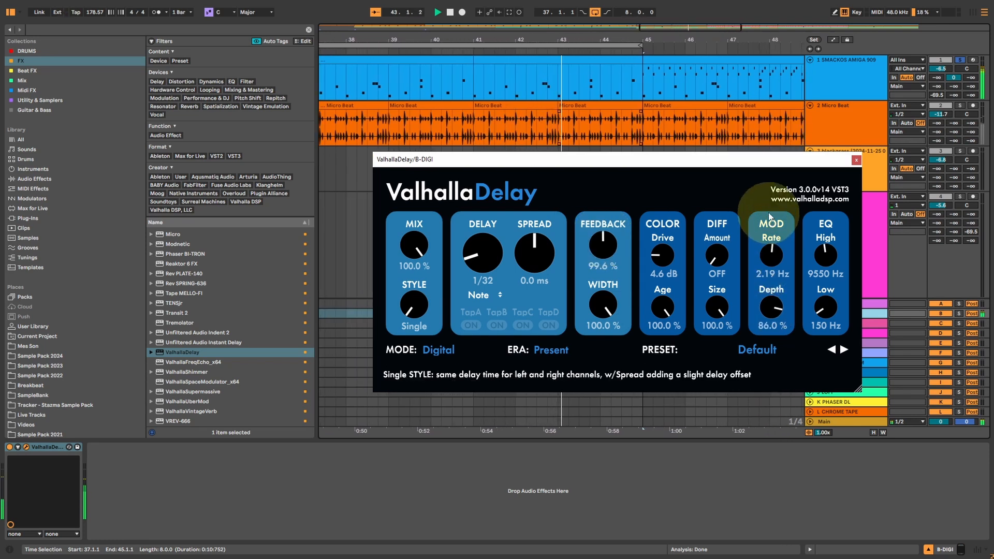
pyautogui.moveTo(775, 256); pyautogui.dragTo(777, 276)
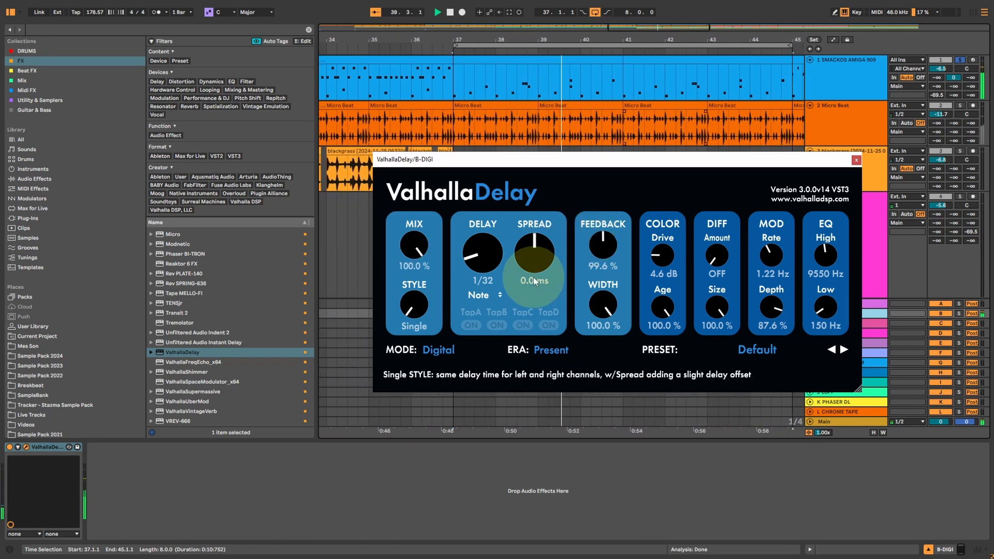
pyautogui.moveTo(824, 254); pyautogui.dragTo(827, 264)
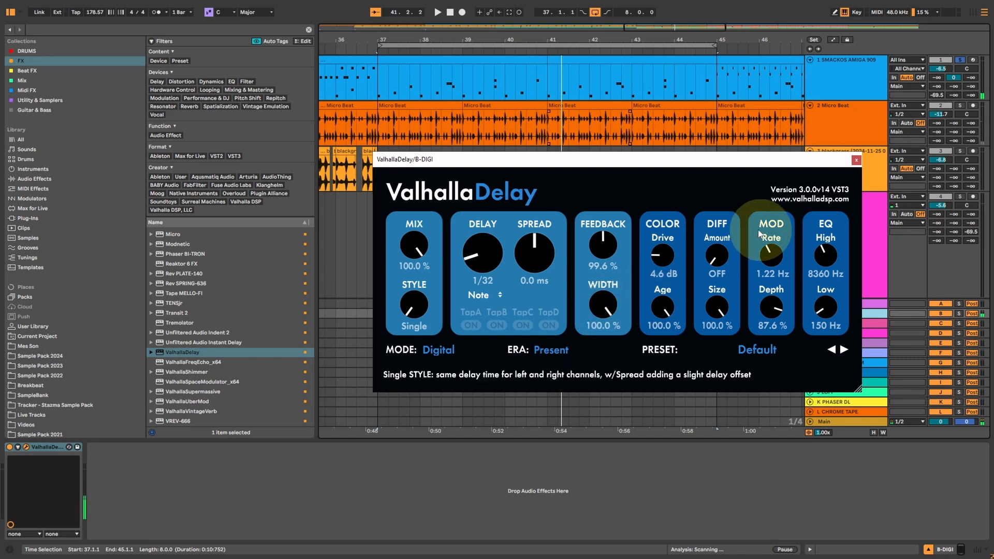
# With playback stopped, lower Feedback to 51.6 % and Age to 89.2 %.
pyautogui.moveTo(603, 243); pyautogui.dragTo(586, 277)
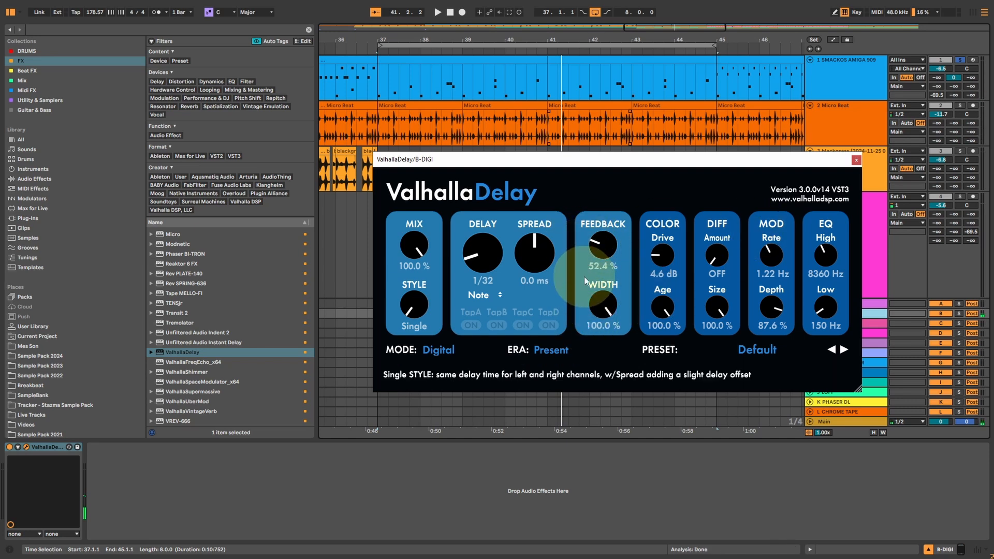
pyautogui.moveTo(661, 326); pyautogui.dragTo(655, 304)
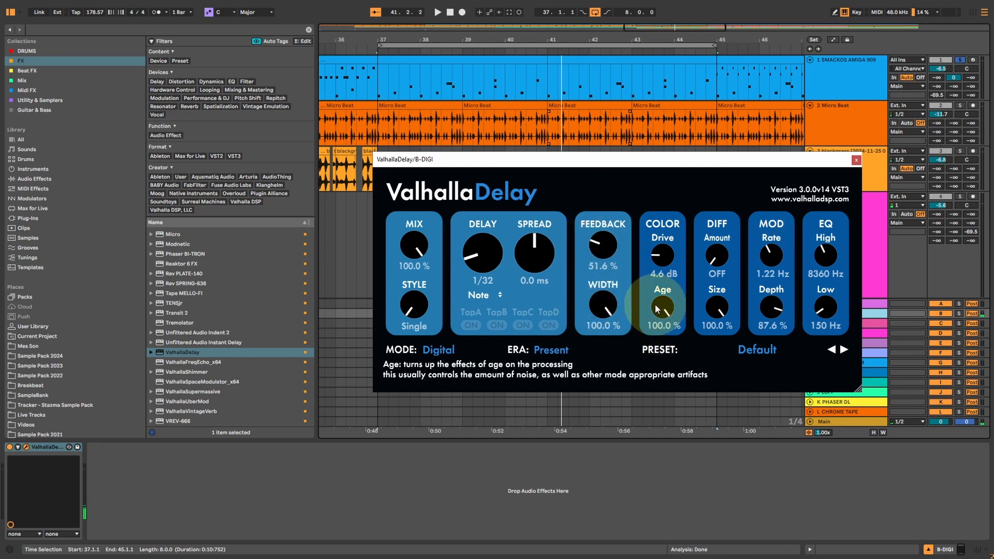
pyautogui.moveTo(713, 313); pyautogui.dragTo(667, 307)
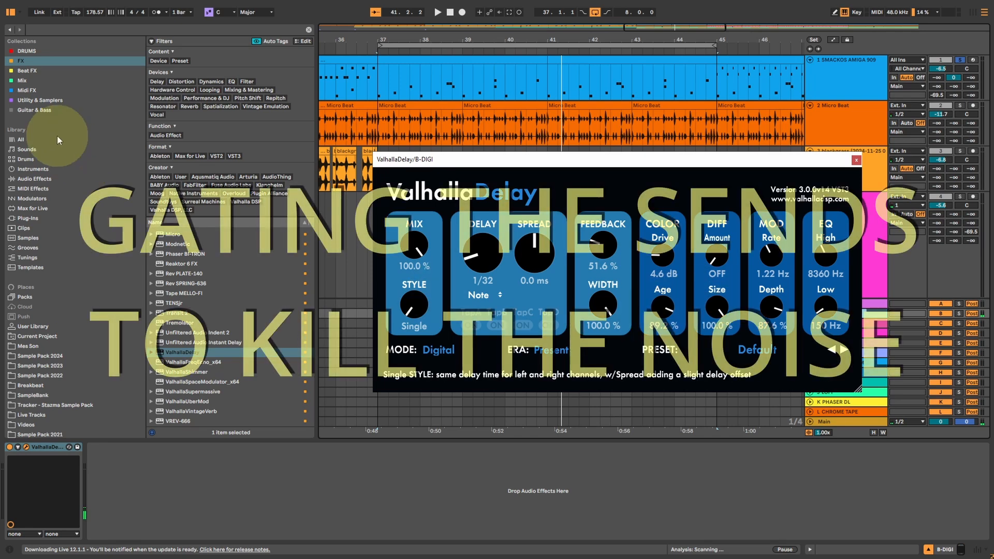
# Add a Gate audio effect after ValhallaDelay on the B-DIGI return, lower its threshold, and close the delay's window.
pyautogui.click(23, 81)
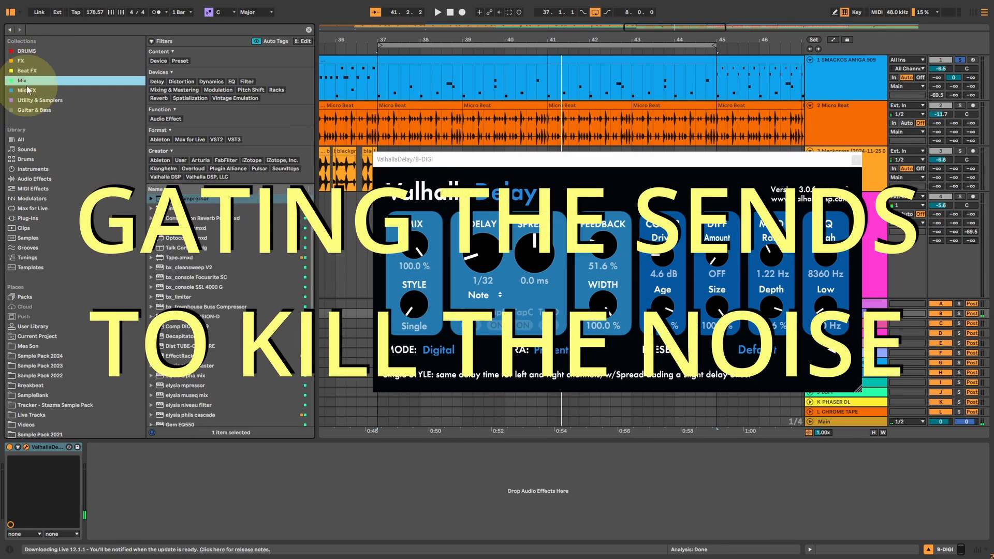
pyautogui.click(34, 178)
pyautogui.click(182, 350)
pyautogui.doubleClick(172, 350)
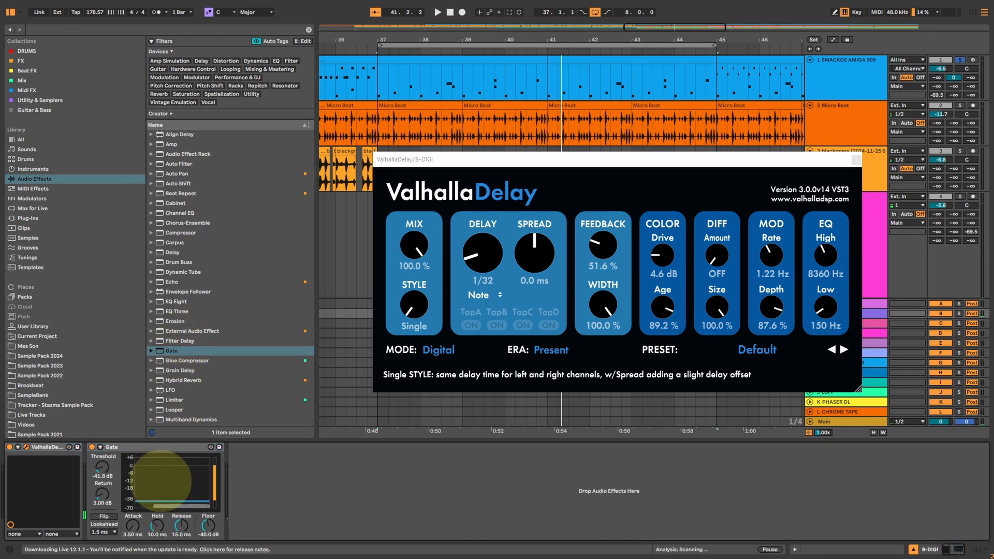
pyautogui.click(856, 161)
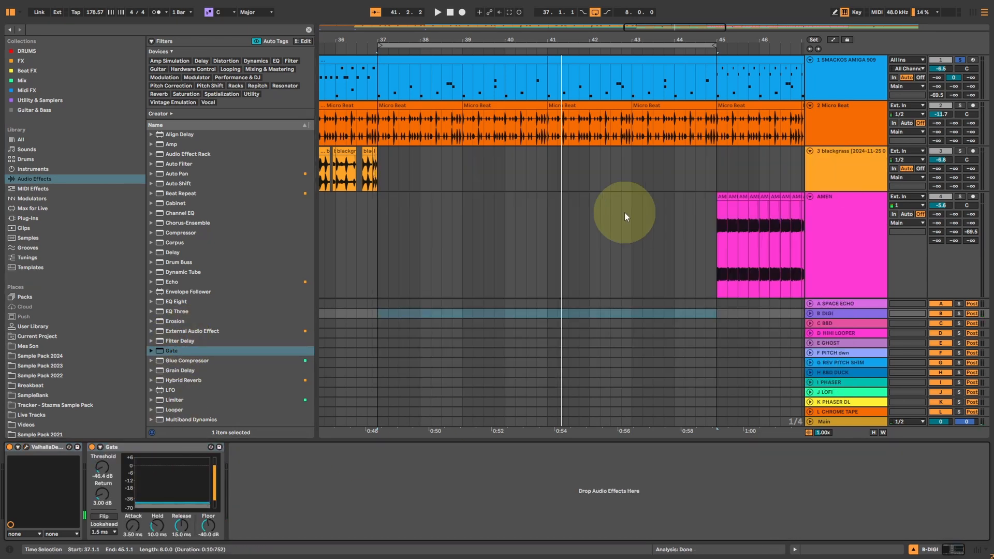
# During playback, set the Gate's Return to 3.96 dB, Hold to 20.5 ms, Release to 10.6 ms and Floor to -50.0 dB.
pyautogui.press('space')
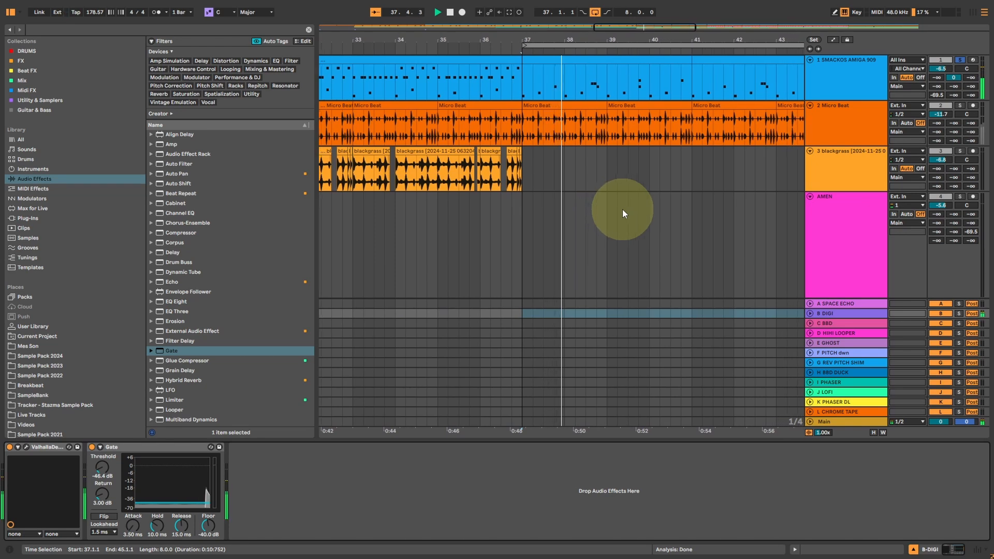
pyautogui.moveTo(193, 504); pyautogui.dragTo(157, 520)
pyautogui.click(182, 526)
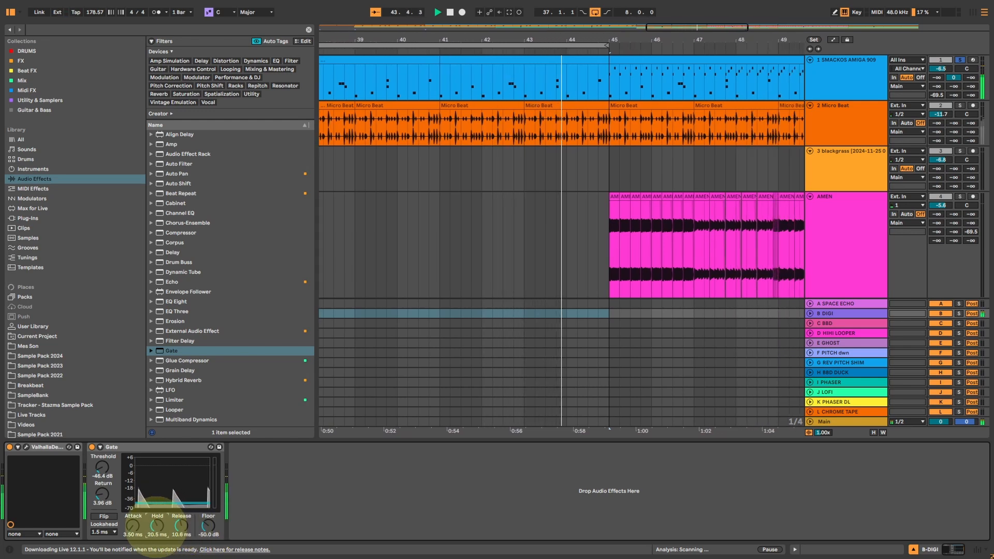
# Reopen the B DIGI return's ValhallaDelay and raise its Feedback to 88.4 %.
pyautogui.click(835, 314)
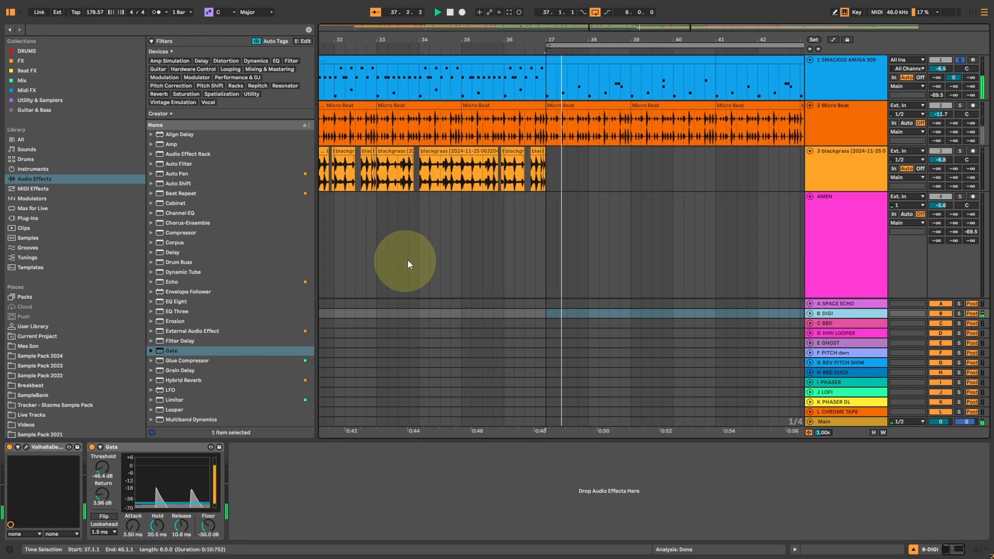
pyautogui.click(28, 448)
pyautogui.moveTo(600, 244)
pyautogui.mouseDown()
pyautogui.moveTo(600, 217)
pyautogui.moveTo(595, 252)
pyautogui.mouseUp()
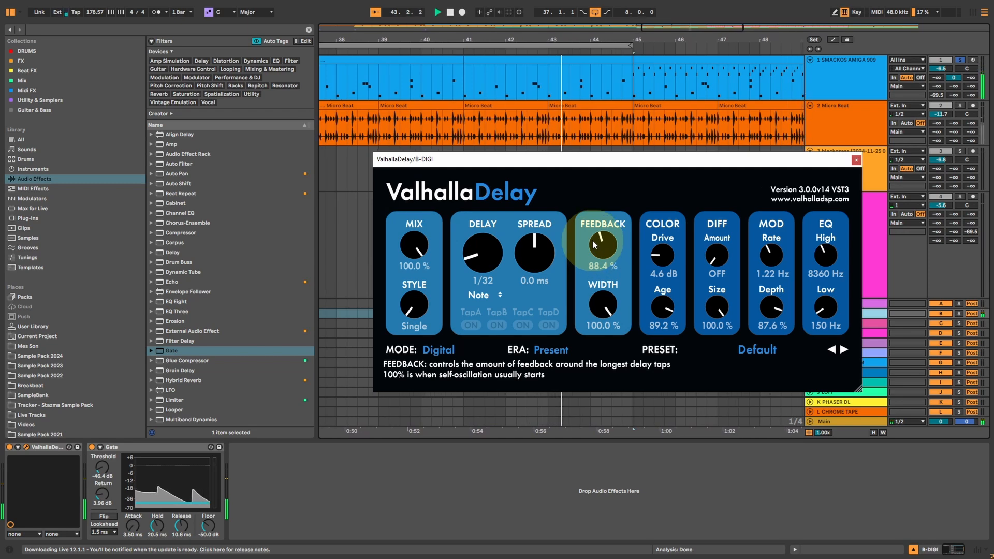
# Close the B-DIGI delay's window, solo the Wooah track and raise its send C to the BBD return to -4.7 dB.
pyautogui.click(856, 160)
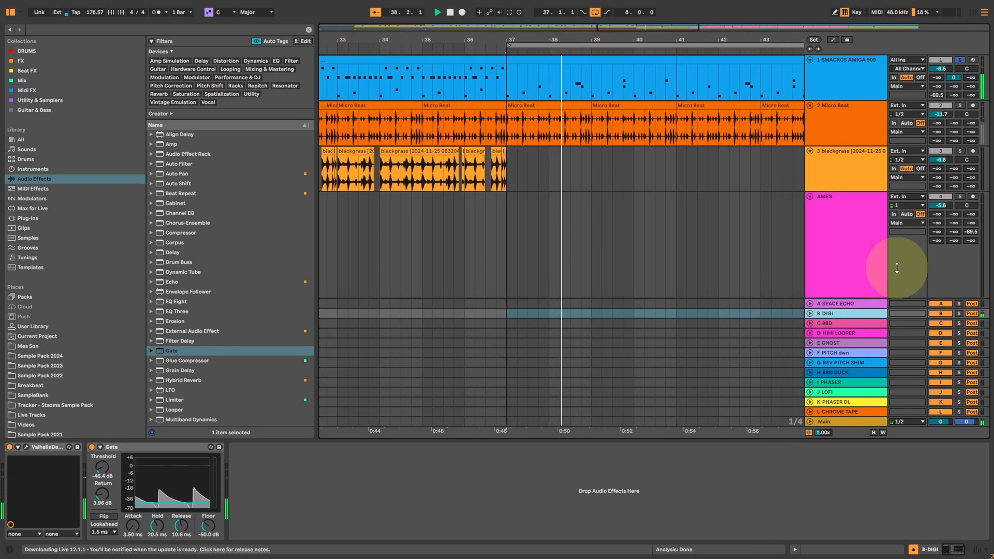
pyautogui.click(840, 325)
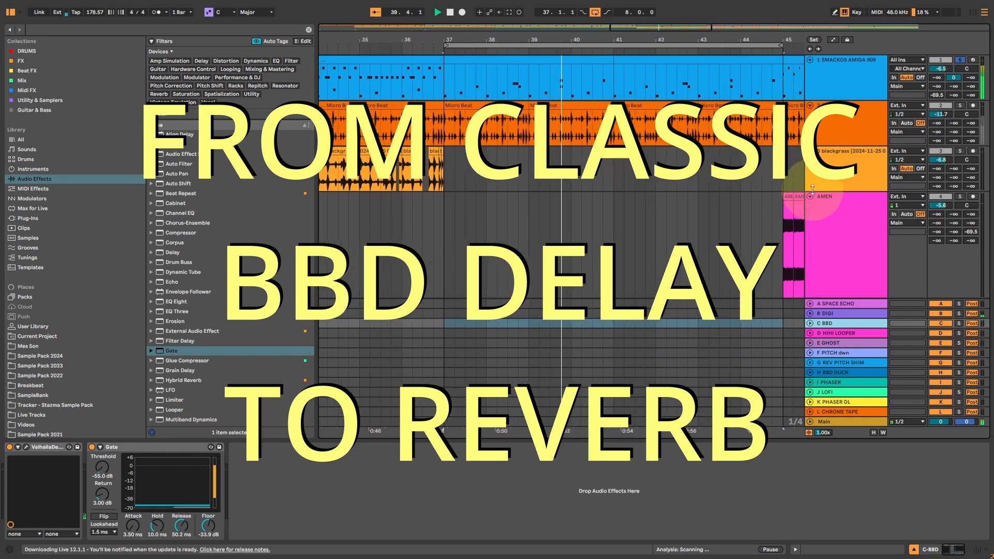
pyautogui.press('Tab')
pyautogui.press('Tab')
pyautogui.scroll(-5, 673, 238)
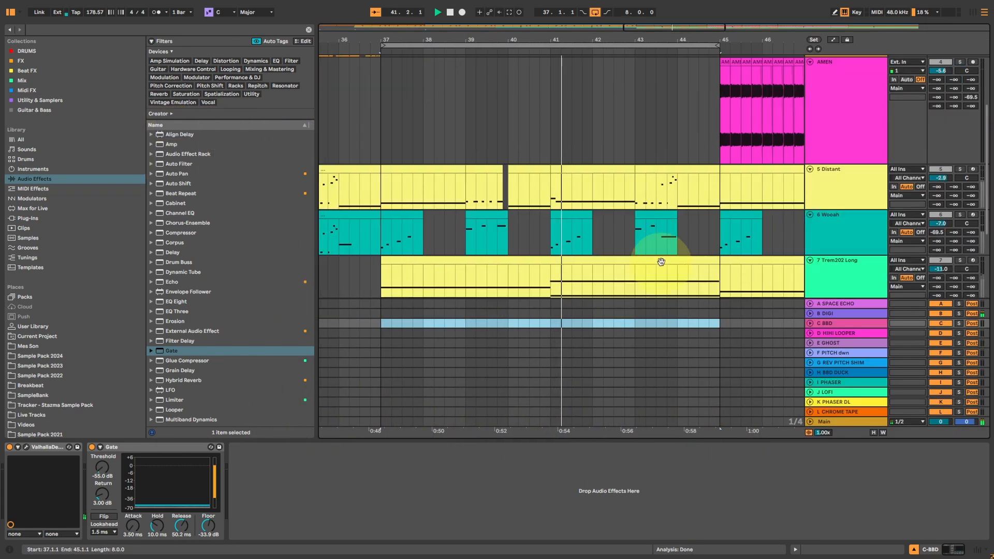
pyautogui.click(961, 133)
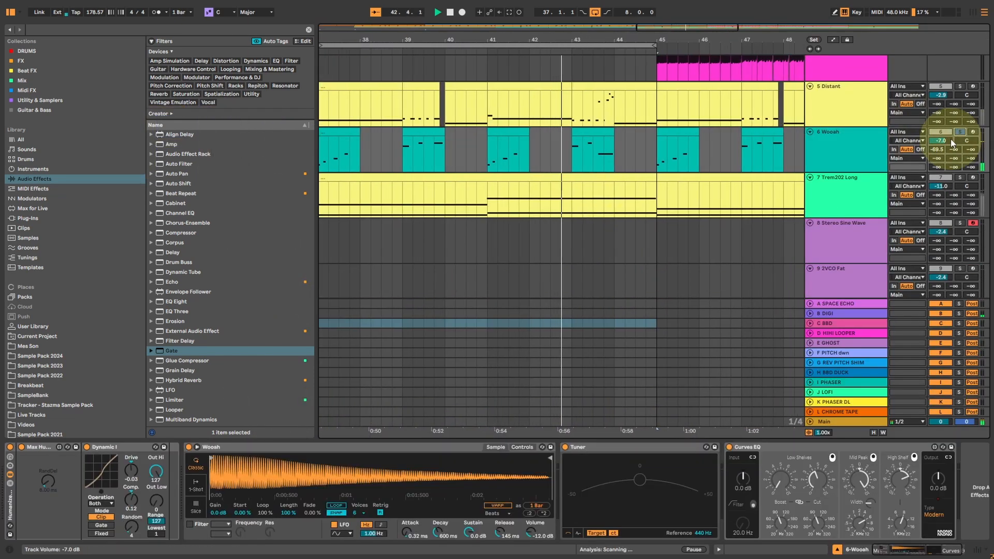
pyautogui.moveTo(971, 149); pyautogui.dragTo(971, 123)
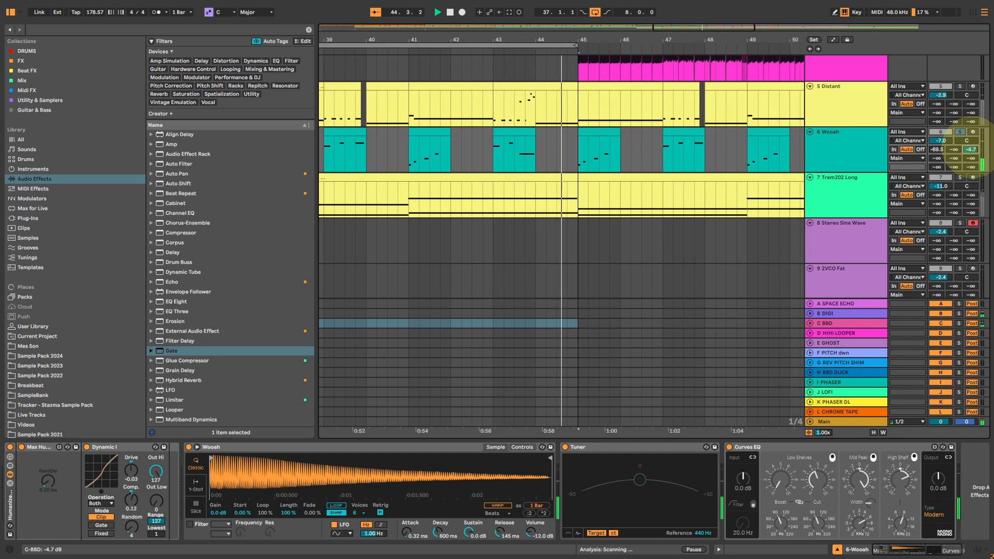
# Open ValhallaDelay on the C BBD return and set its delay time to a dotted 1/8.
pyautogui.click(817, 323)
pyautogui.click(26, 446)
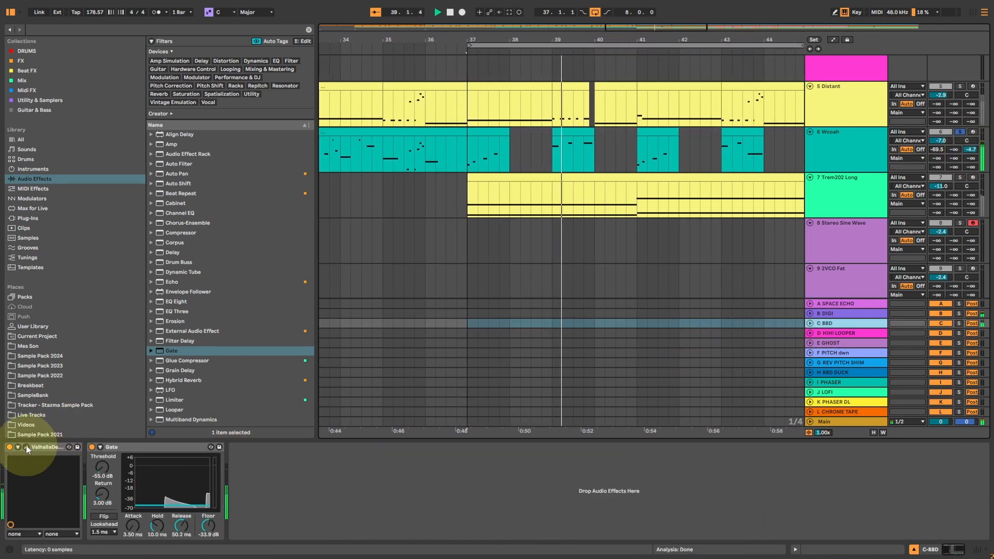
pyautogui.click(362, 262)
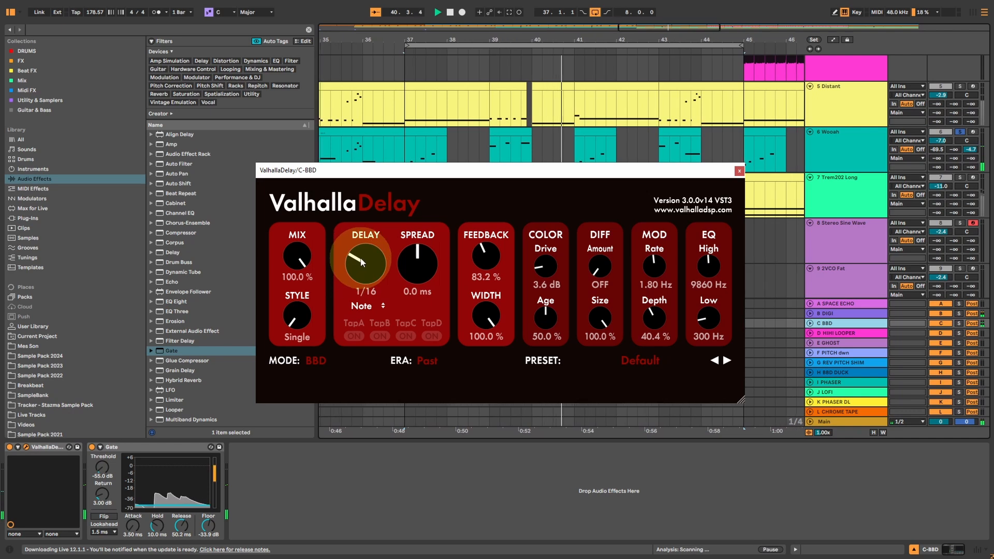
pyautogui.click(529, 262)
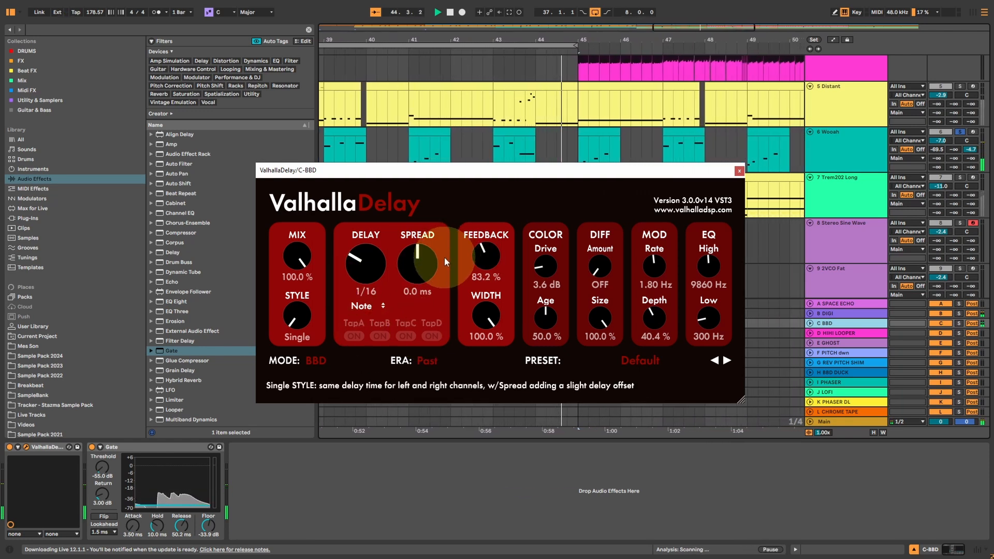
pyautogui.moveTo(361, 270); pyautogui.dragTo(364, 261)
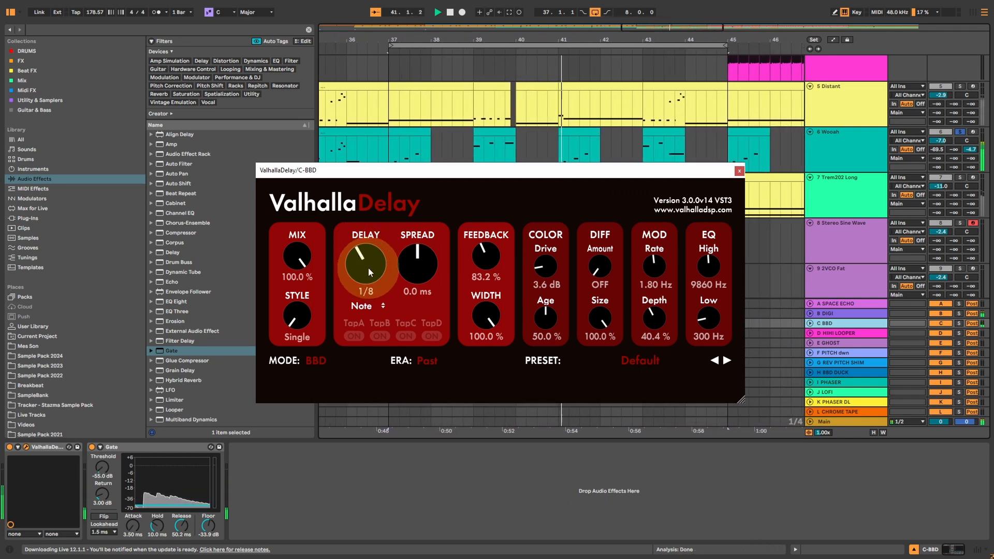
pyautogui.click(362, 306)
pyautogui.click(367, 338)
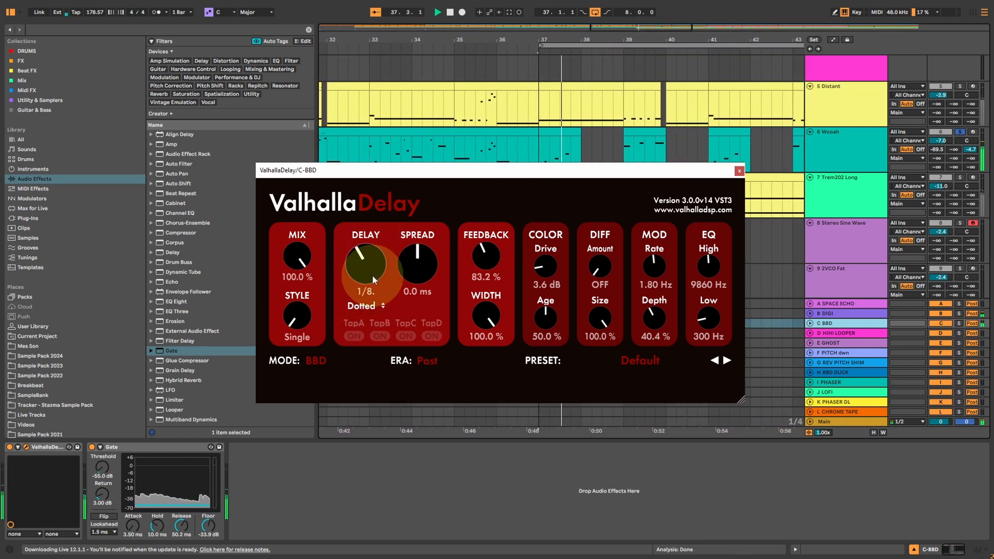
# On the BBD delay, set Spread to 2.6 ms, Width to 30.4 %, Diffusion Amount to 62.0 % and Feedback to 89.6 %.
pyautogui.moveTo(421, 263); pyautogui.dragTo(422, 253)
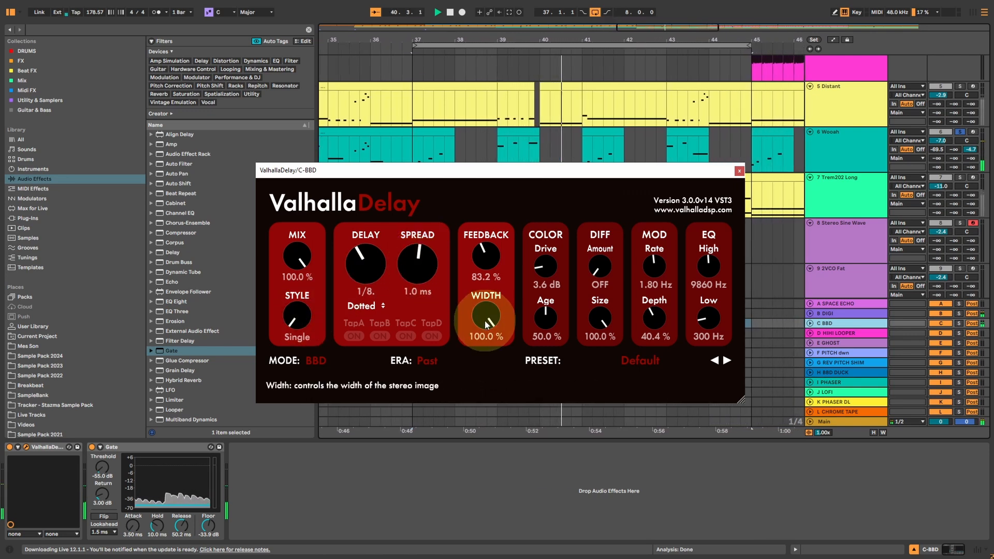
pyautogui.moveTo(486, 316); pyautogui.dragTo(479, 351)
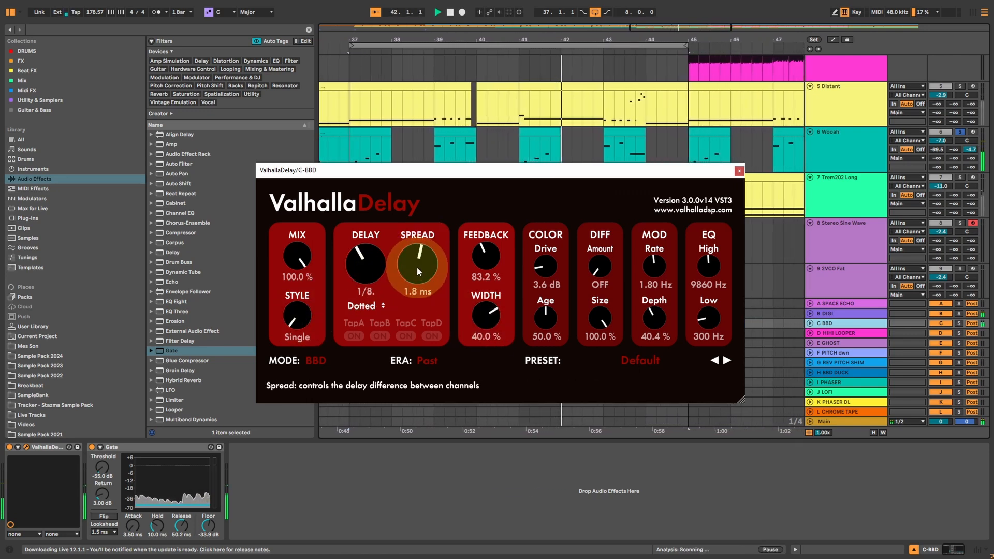
pyautogui.moveTo(417, 266); pyautogui.dragTo(418, 257)
pyautogui.moveTo(487, 319); pyautogui.dragTo(485, 328)
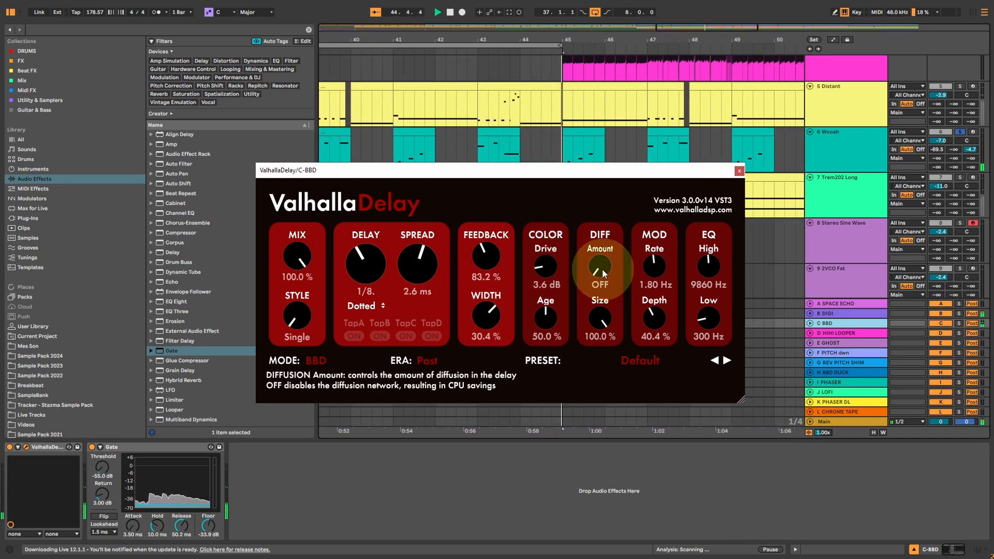
pyautogui.moveTo(601, 268); pyautogui.dragTo(591, 199)
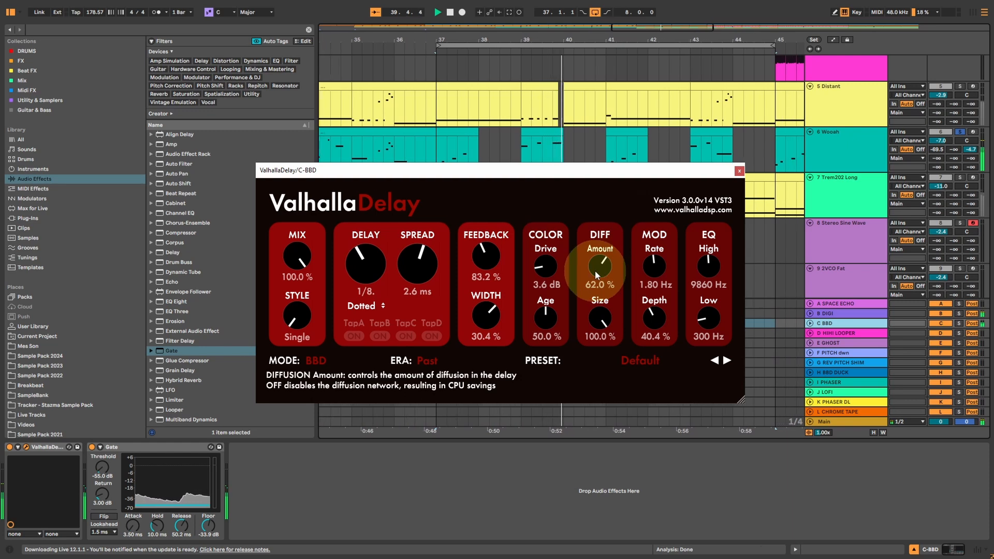
pyautogui.moveTo(477, 259); pyautogui.dragTo(478, 255)
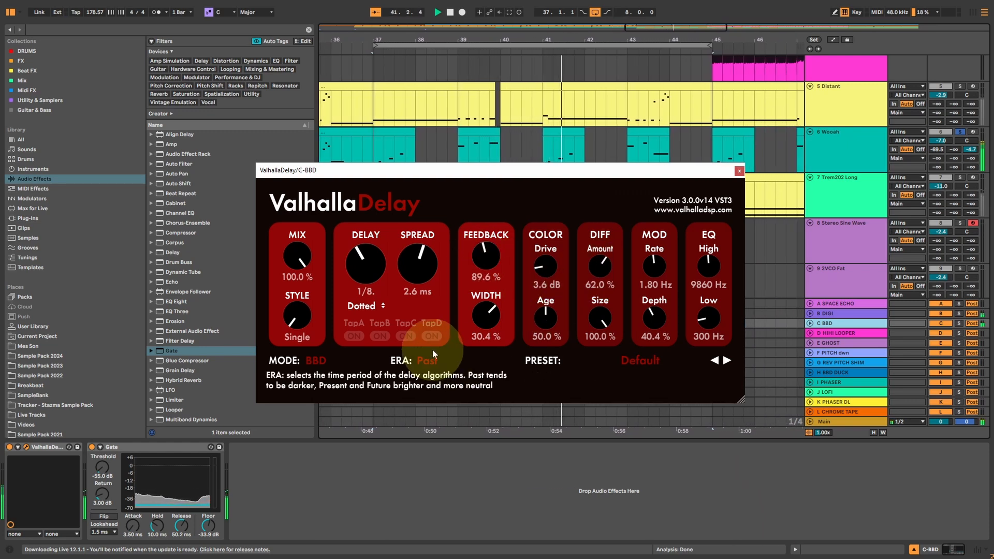
# Lengthen the BBD delay time to a dotted 1/4 and switch its Era to Present.
pyautogui.click(371, 281)
pyautogui.moveTo(371, 281); pyautogui.dragTo(369, 264)
pyautogui.click(426, 361)
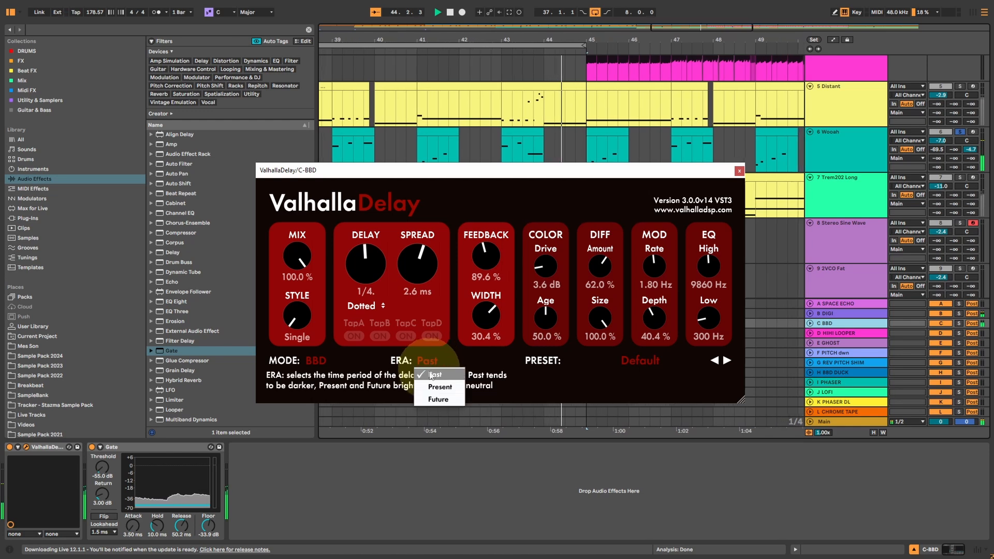
pyautogui.click(432, 388)
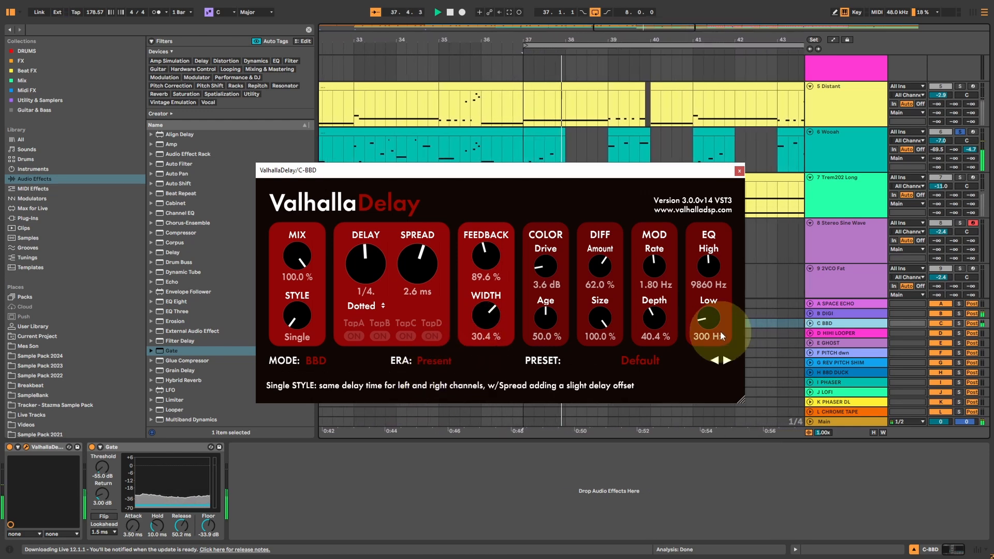
pyautogui.click(709, 267)
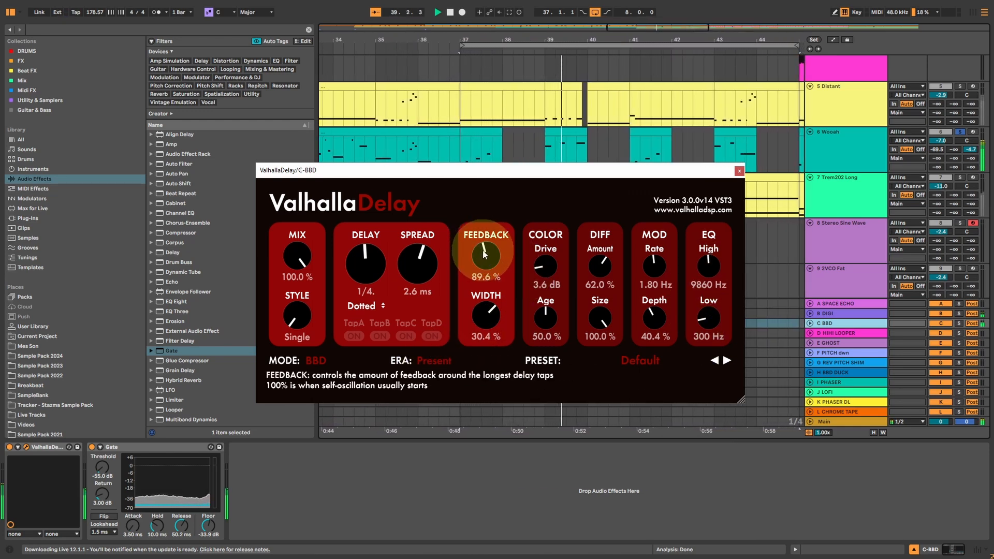
# Close the BBD delay's window, lower Wooah's send C to -9.0 dB, and open the first ValhallaDelay on the D HIHI LOOPER return.
pyautogui.click(739, 170)
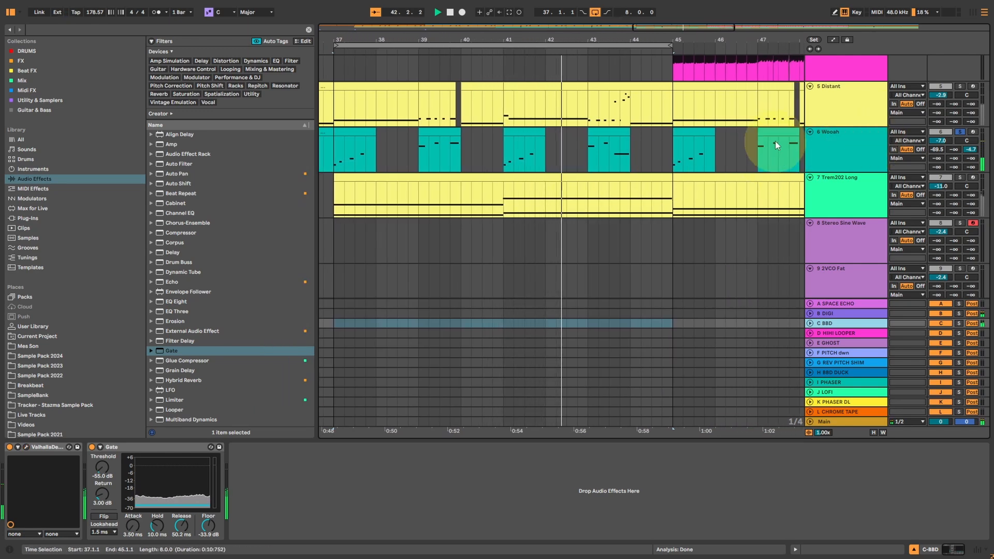
pyautogui.moveTo(971, 149); pyautogui.dragTo(971, 164)
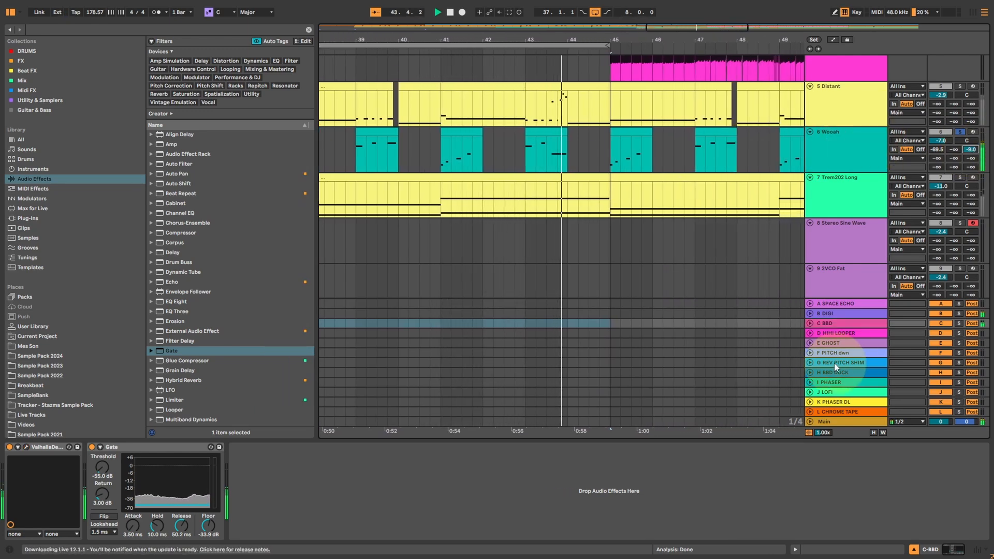
pyautogui.click(828, 336)
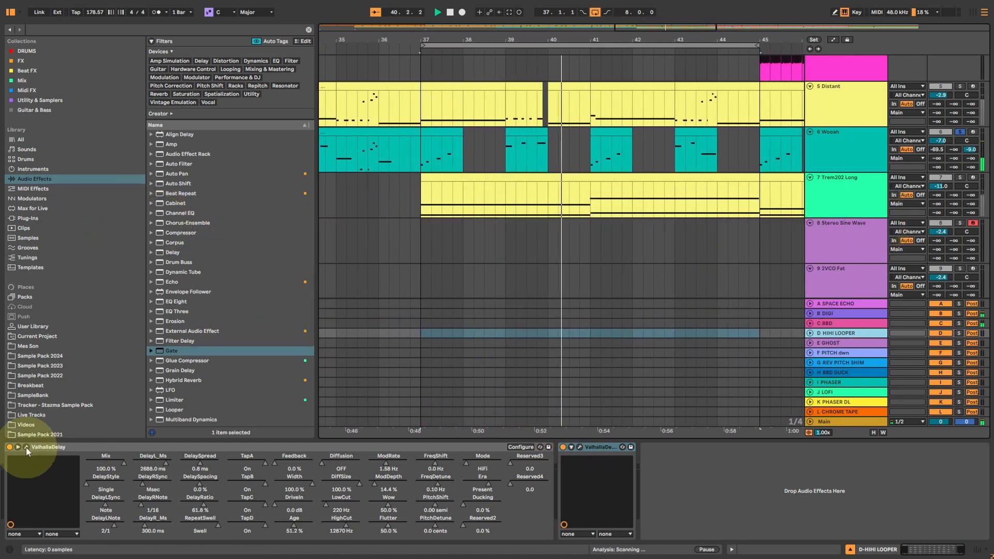
pyautogui.click(26, 446)
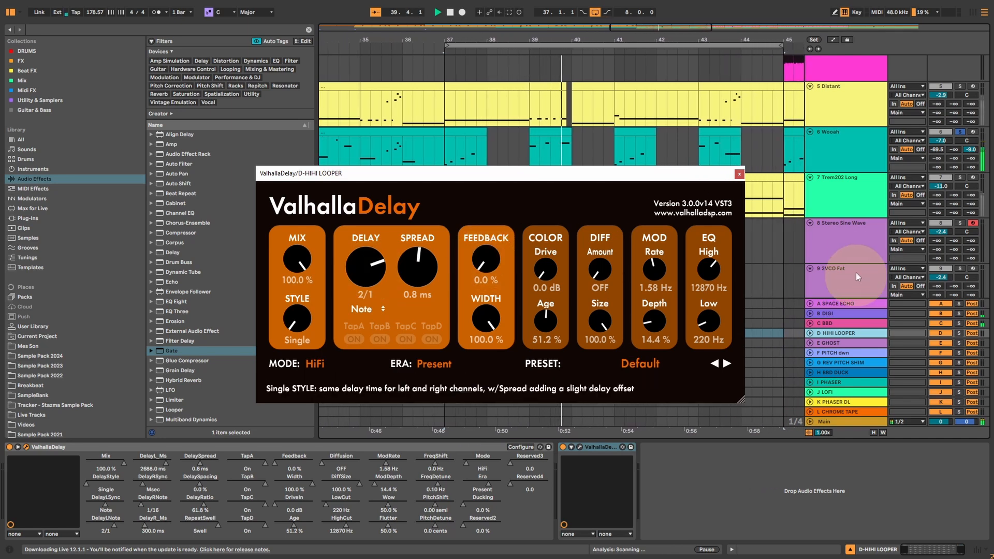
# Close the looper delay's window, solo the Stereo Sine Wave track and raise its send D to 0 dB.
pyautogui.click(740, 174)
pyautogui.scroll(-4, 832, 229)
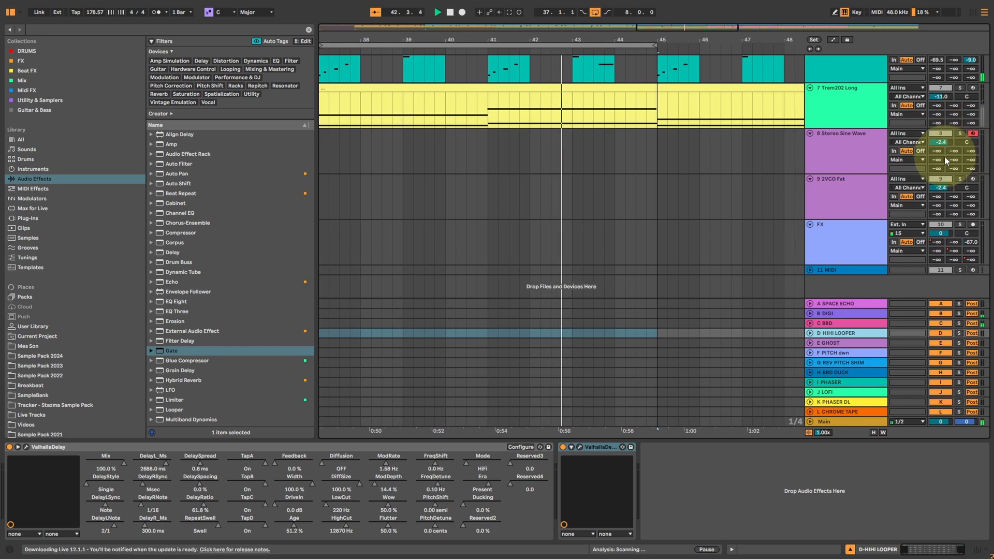
pyautogui.moveTo(952, 159); pyautogui.dragTo(952, 140)
pyautogui.click(855, 156)
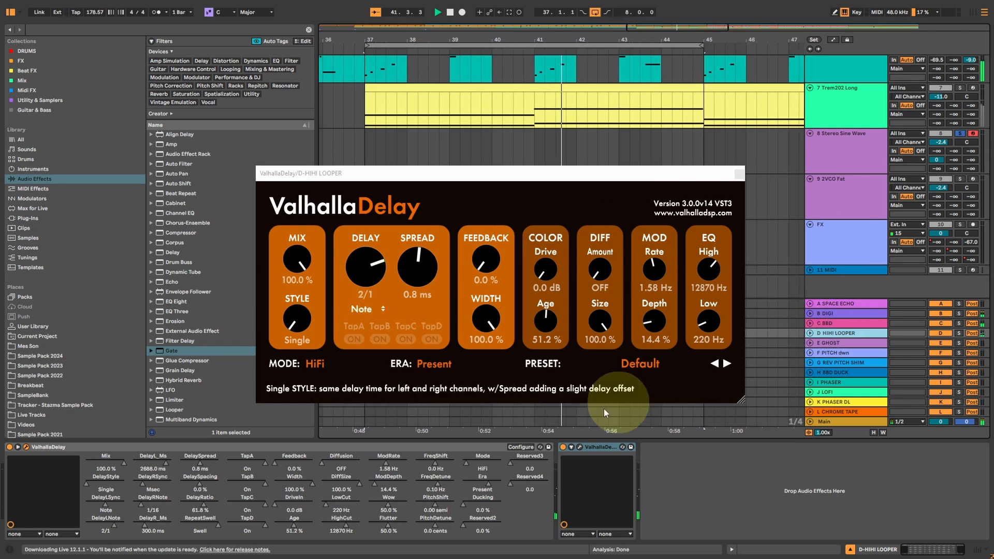
# Open the second ValhallaDelay on D HIHI LOOPER, set its Feedback to 60.4 %, and arrange both delay windows one above the other.
pyautogui.click(579, 447)
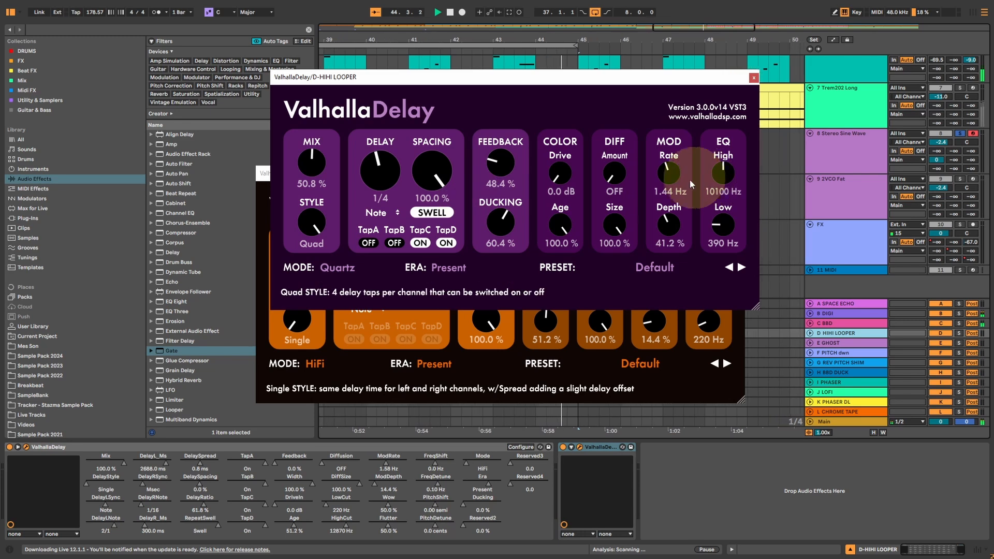
pyautogui.moveTo(507, 166); pyautogui.dragTo(505, 164)
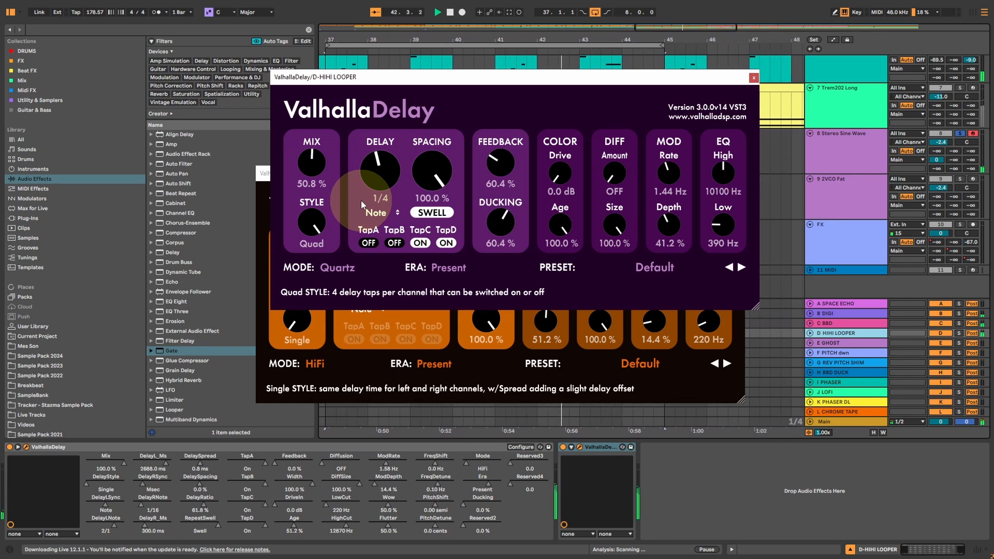
pyautogui.moveTo(629, 79); pyautogui.dragTo(575, 39)
pyautogui.moveTo(719, 170); pyautogui.dragTo(675, 298)
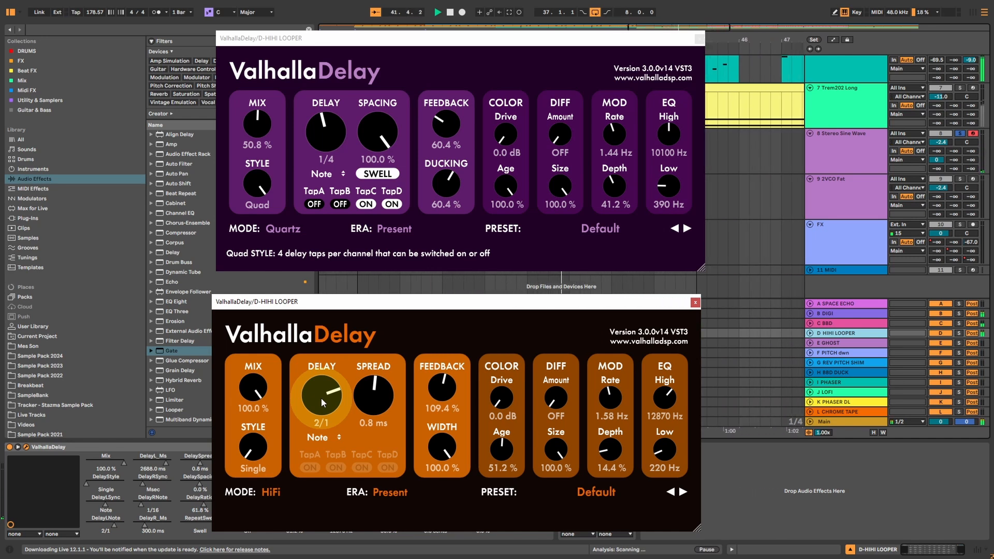
# On the HiFi looper delay, set Feedback to 109.4 %, Mod Depth to 88.8 % and Mod Rate to 1.06 Hz.
pyautogui.click(448, 389)
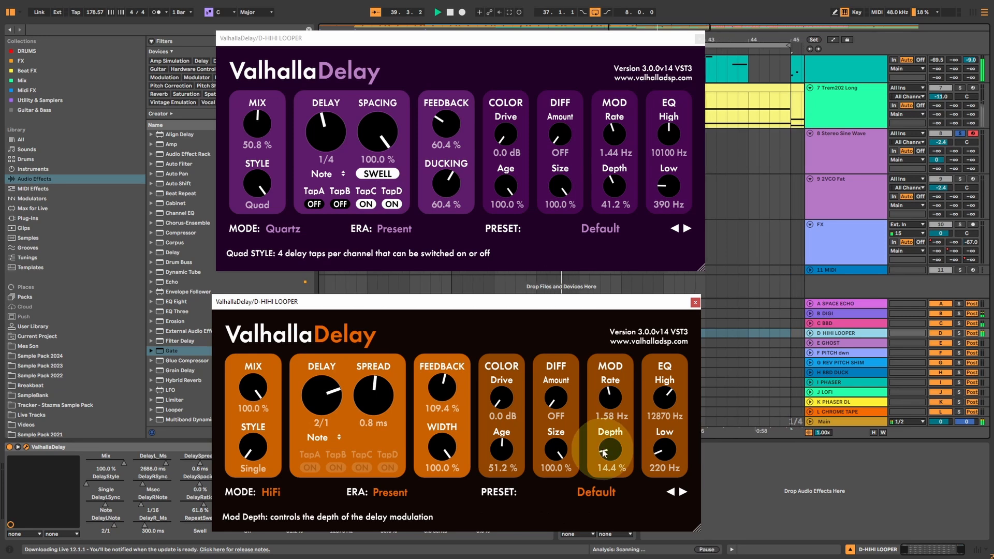
pyautogui.moveTo(610, 451); pyautogui.dragTo(619, 371)
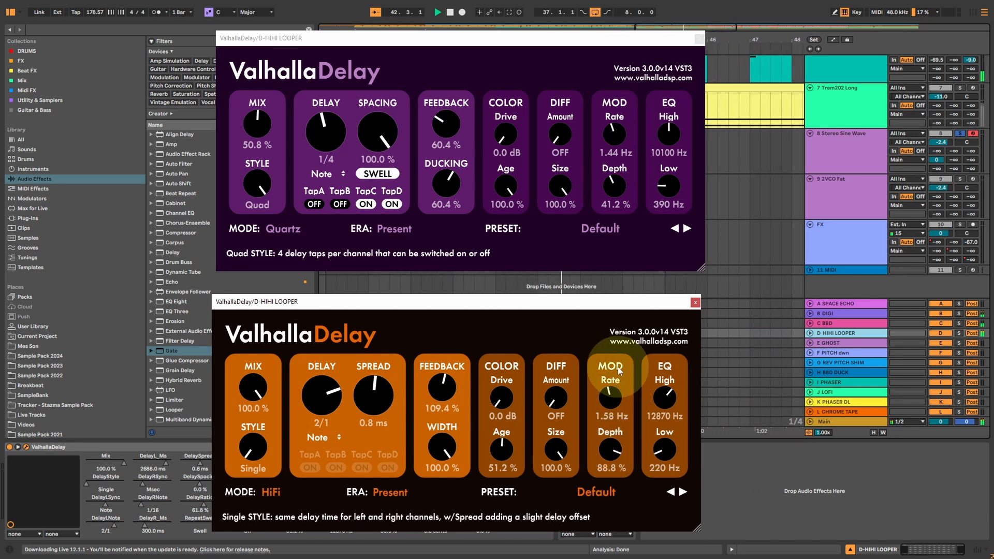
pyautogui.moveTo(611, 405); pyautogui.dragTo(601, 491)
# On the HiFi looper delay, set Drive to 19.7 dB and Mod Depth to 95.6 %.
pyautogui.moveTo(500, 415); pyautogui.dragTo(493, 271)
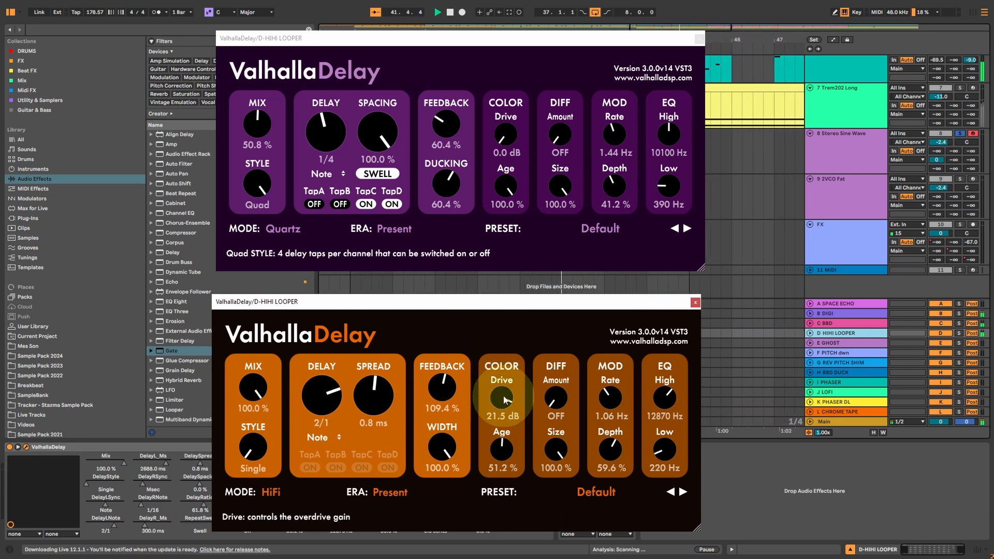
pyautogui.moveTo(503, 397); pyautogui.dragTo(502, 404)
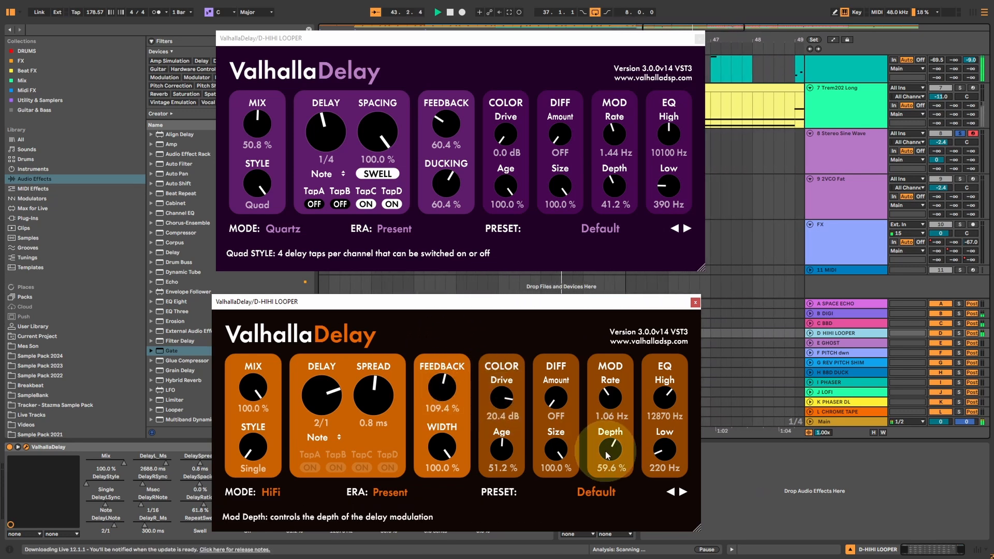
pyautogui.moveTo(607, 455); pyautogui.dragTo(601, 458)
pyautogui.moveTo(508, 406); pyautogui.dragTo(507, 409)
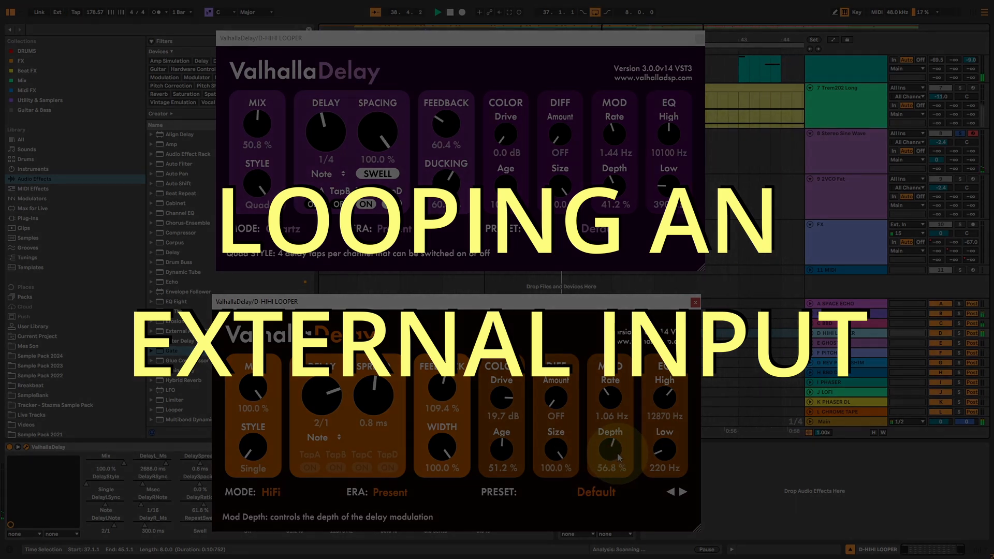
pyautogui.moveTo(615, 456); pyautogui.dragTo(615, 406)
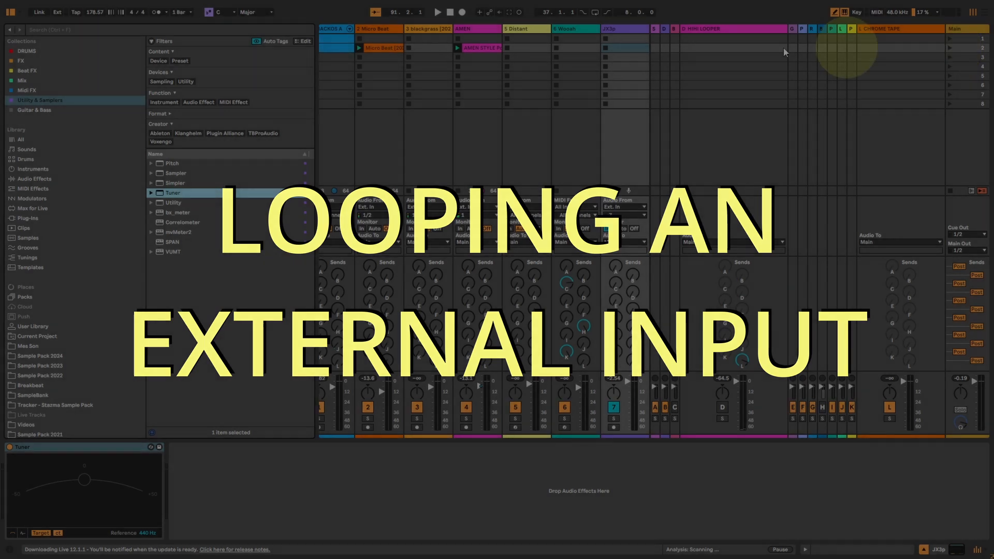
# In Session View, narrow the L CHROME TAPE return and select the D HIHI LOOPER return to show its two ValhallaDelay devices.
pyautogui.click(620, 31)
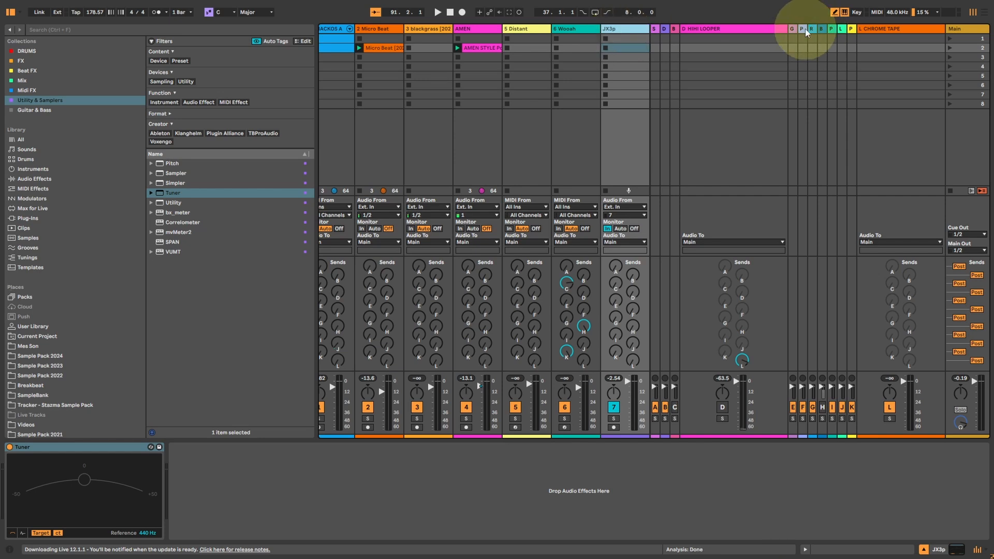
pyautogui.moveTo(859, 30); pyautogui.dragTo(944, 36)
pyautogui.click(813, 171)
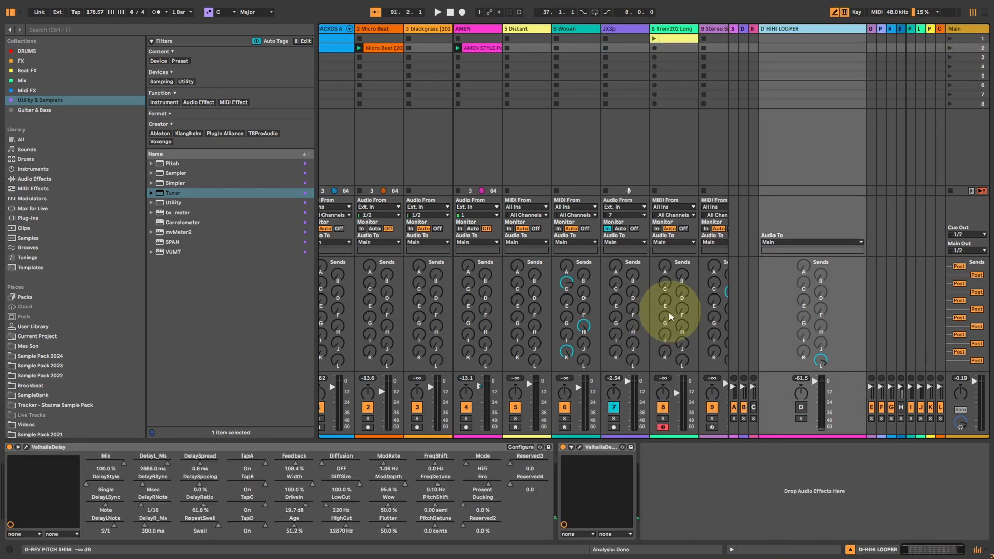
# Select the JX3p track and raise its send D to feed the D HIHI LOOPER return.
pyautogui.click(618, 47)
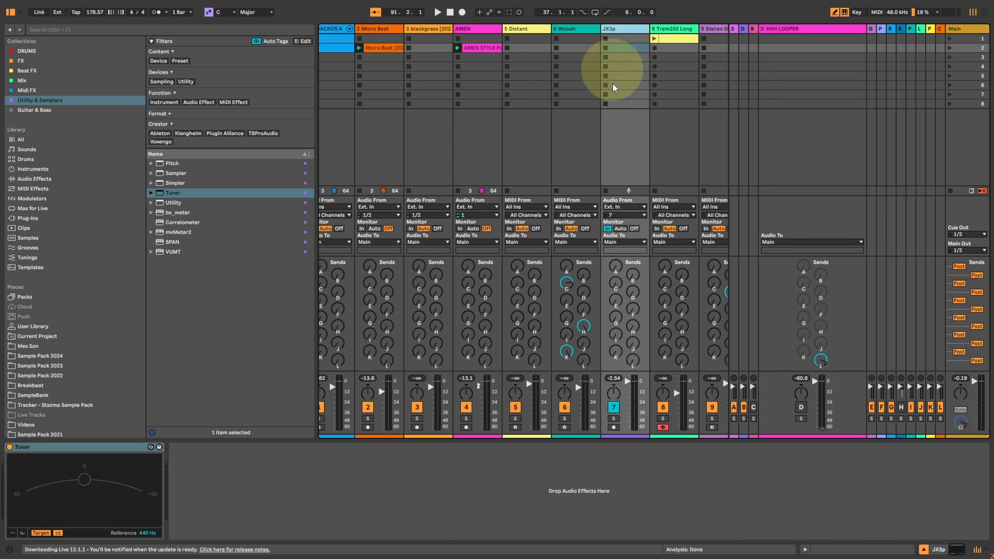
pyautogui.moveTo(632, 291); pyautogui.dragTo(630, 264)
pyautogui.click(618, 30)
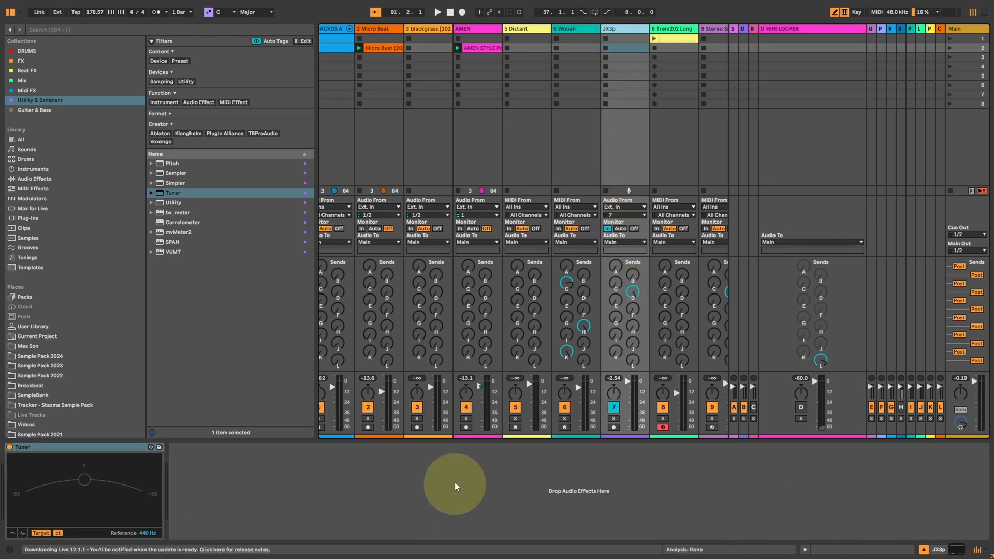
# Start playback without the AMEN clip and set the JX3p track's send to D HIHI LOOPER to 0.0 dB.
pyautogui.click(458, 191)
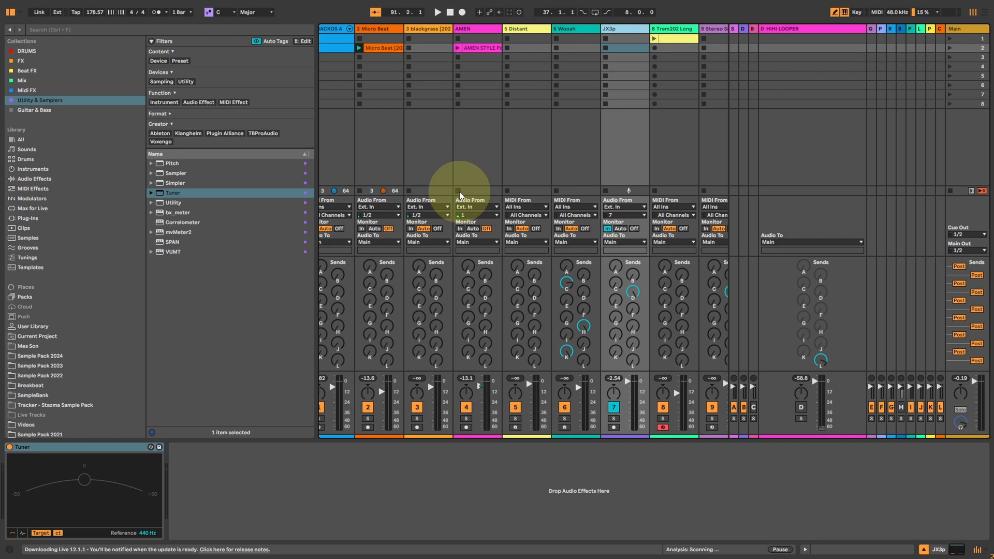
pyautogui.press('space')
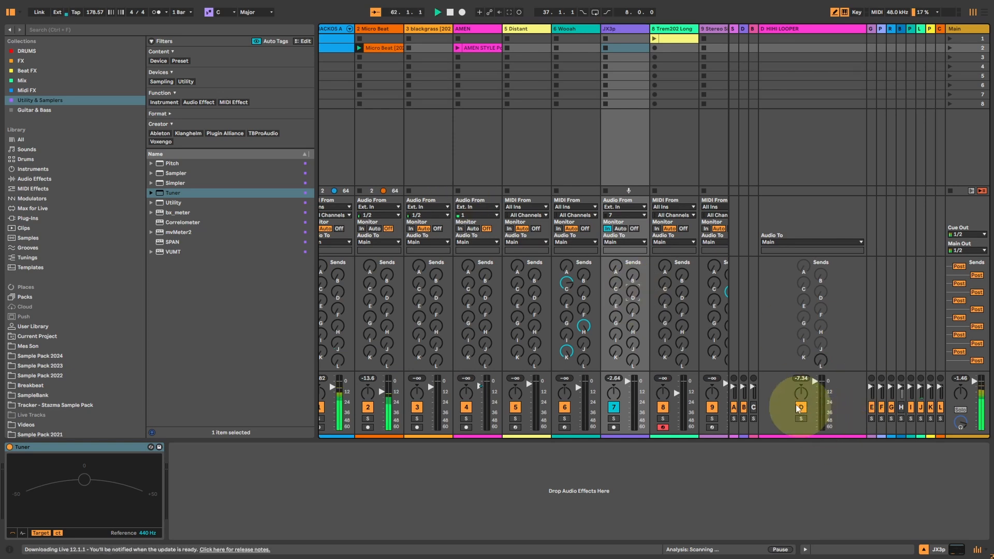
pyautogui.moveTo(632, 294); pyautogui.dragTo(635, 296)
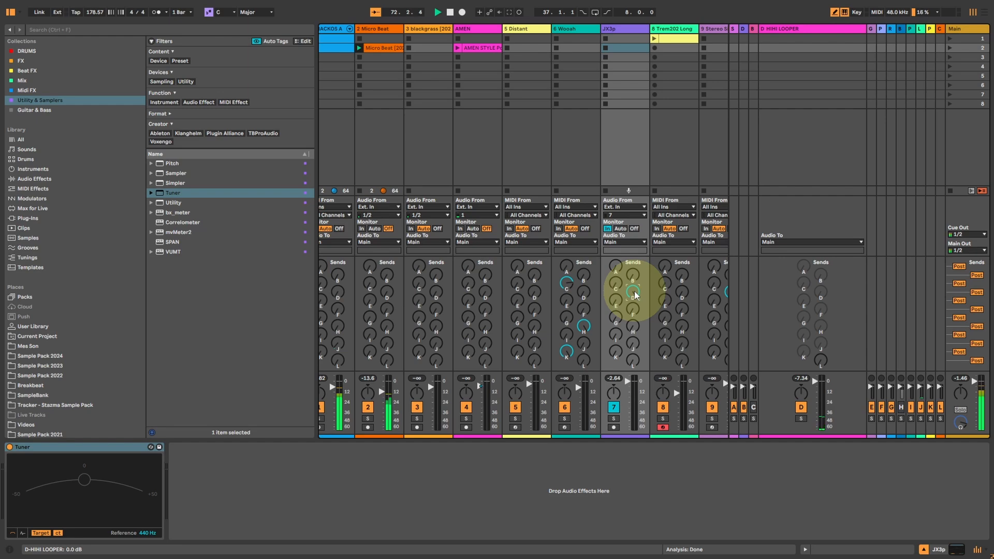
# Open both ValhallaDelay windows of the D HIHI LOOPER return and arrange the HiFi delay above the Quartz delay.
pyautogui.click(799, 29)
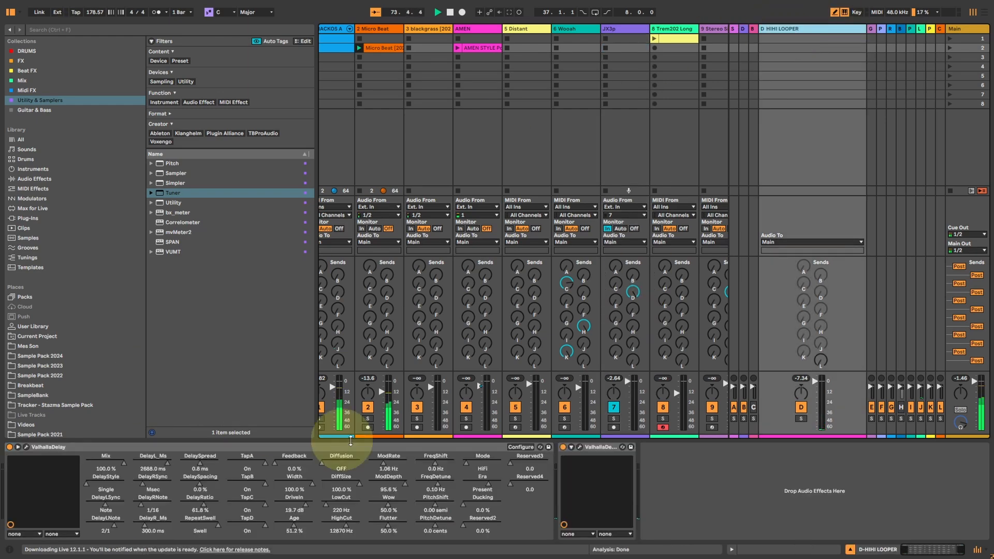
pyautogui.click(26, 447)
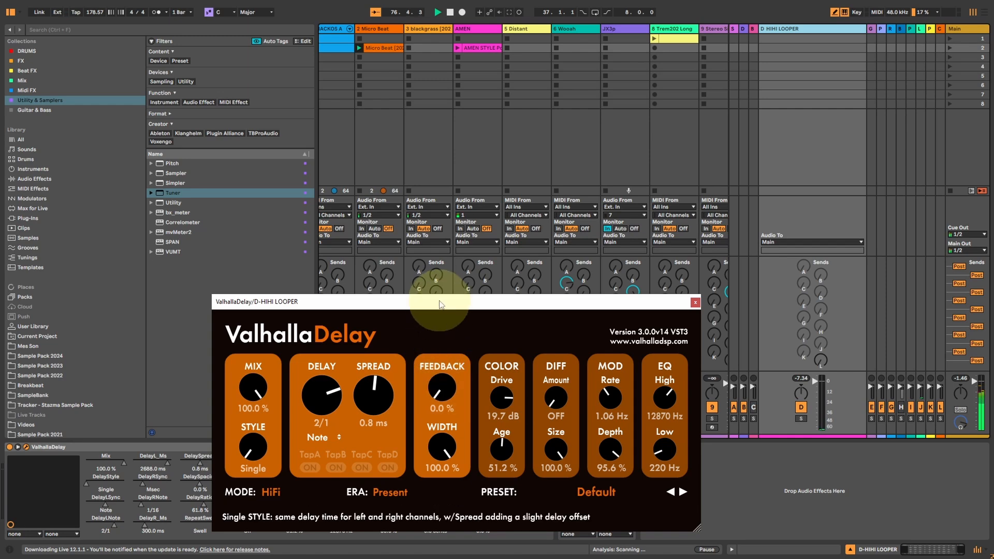
pyautogui.moveTo(440, 304); pyautogui.dragTo(465, 44)
pyautogui.click(579, 446)
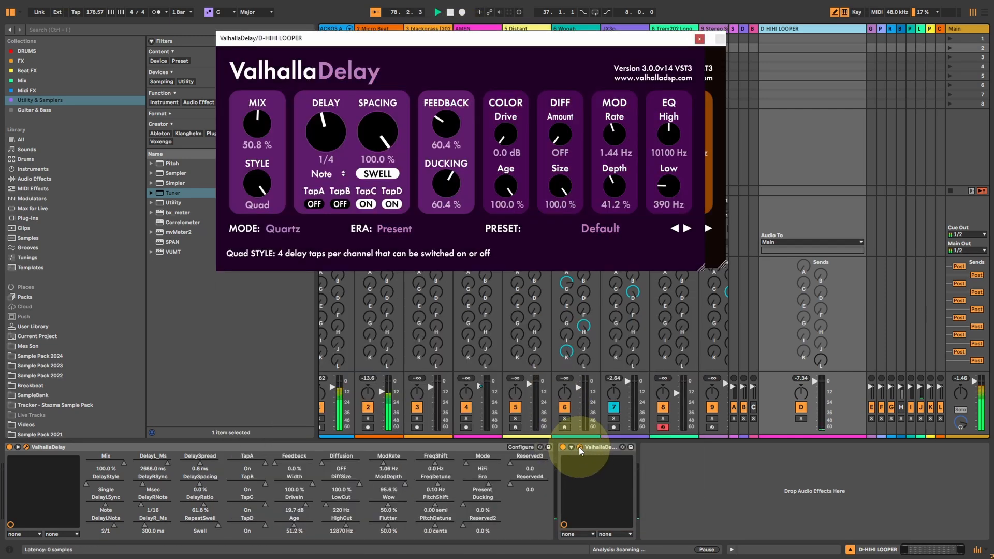
pyautogui.moveTo(540, 39); pyautogui.dragTo(559, 296)
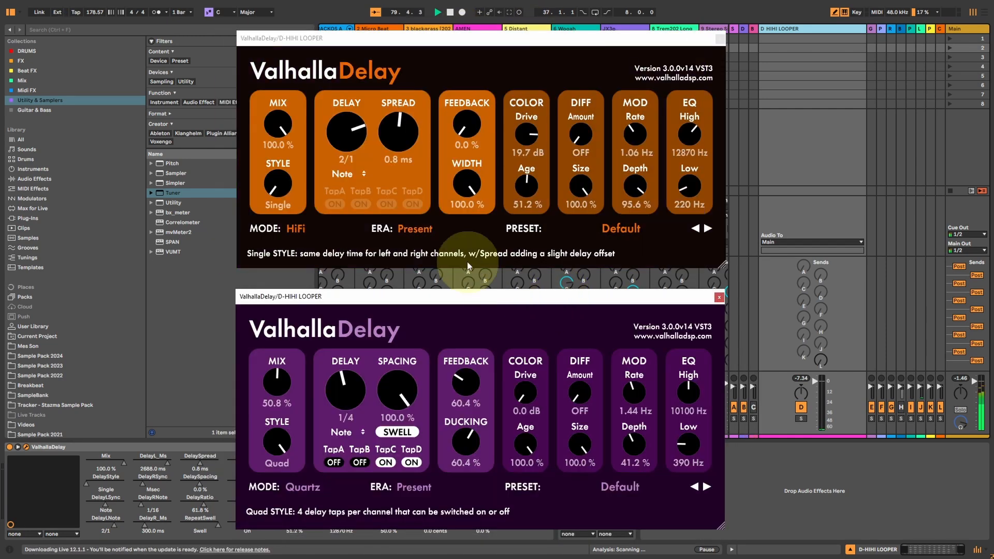
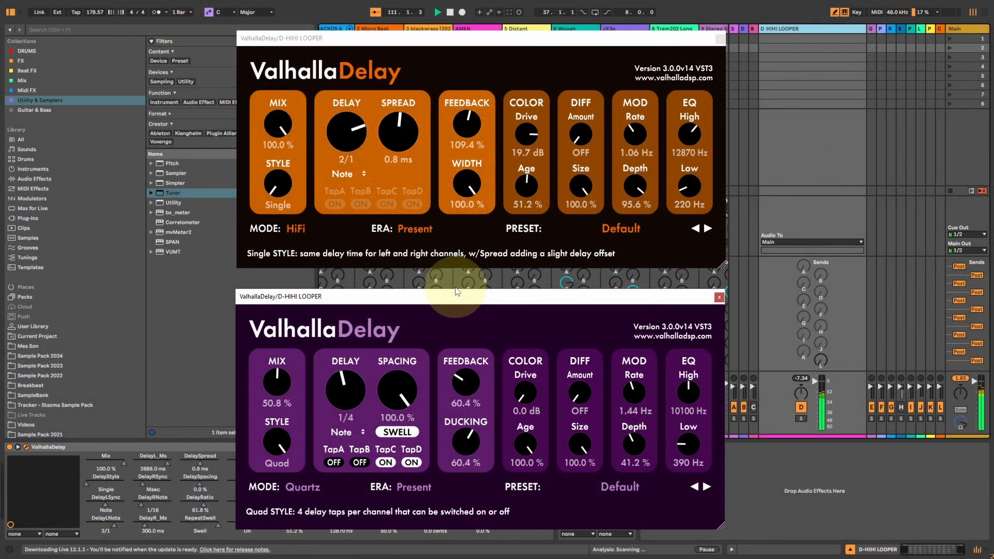
# Rearrange the two D HIHI LOOPER ValhallaDelay windows so that the Quartz delay sits above the HiFi delay.
pyautogui.moveTo(423, 45); pyautogui.dragTo(419, 328)
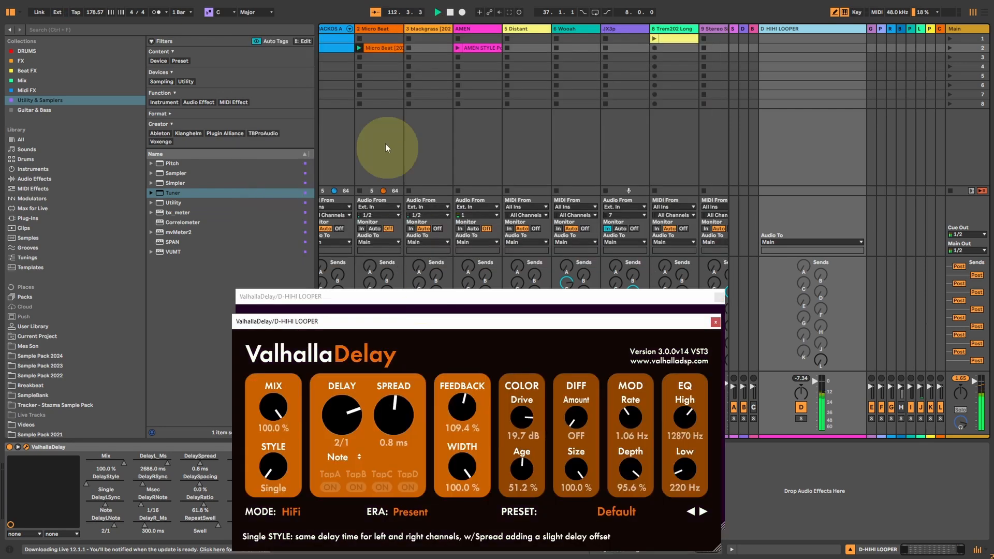
pyautogui.click(457, 47)
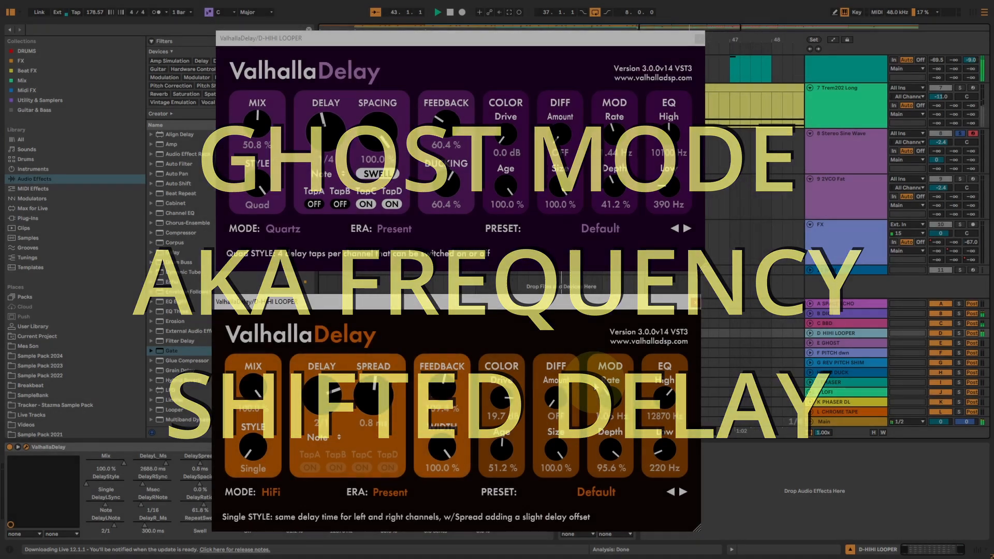
# Select the E GHOST return, switch to Session View and momentarily send the SMACKOS track to it.
pyautogui.click(827, 343)
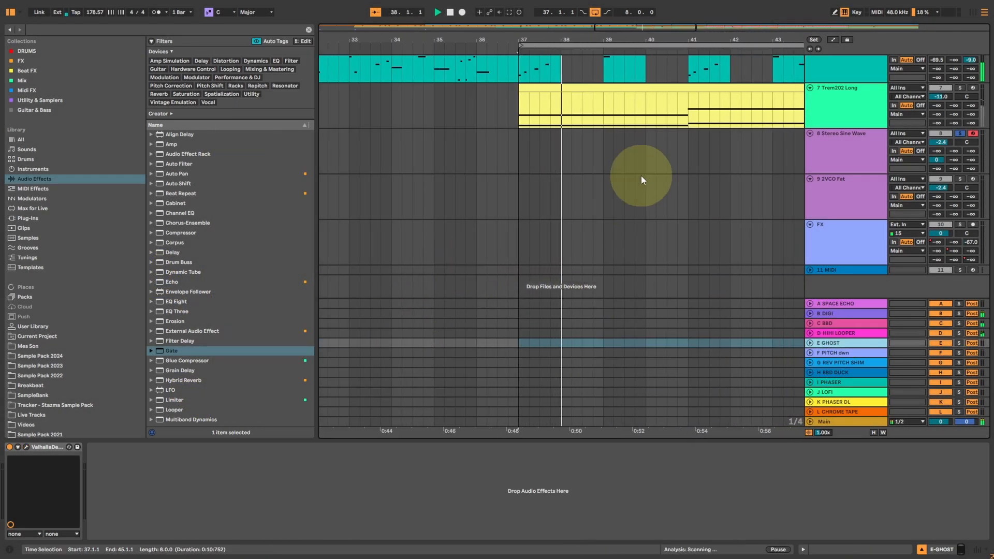
pyautogui.press('Tab')
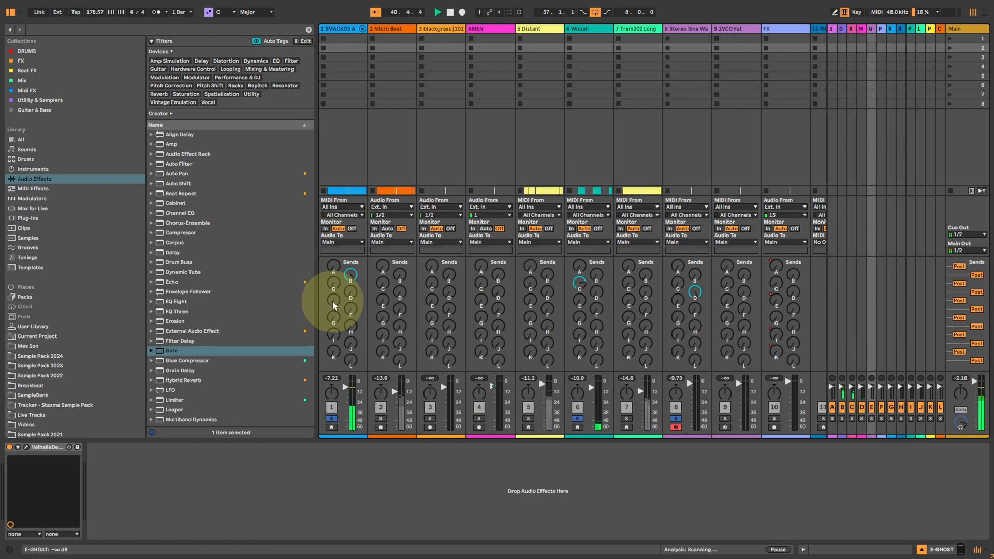
pyautogui.moveTo(333, 301); pyautogui.dragTo(333, 305)
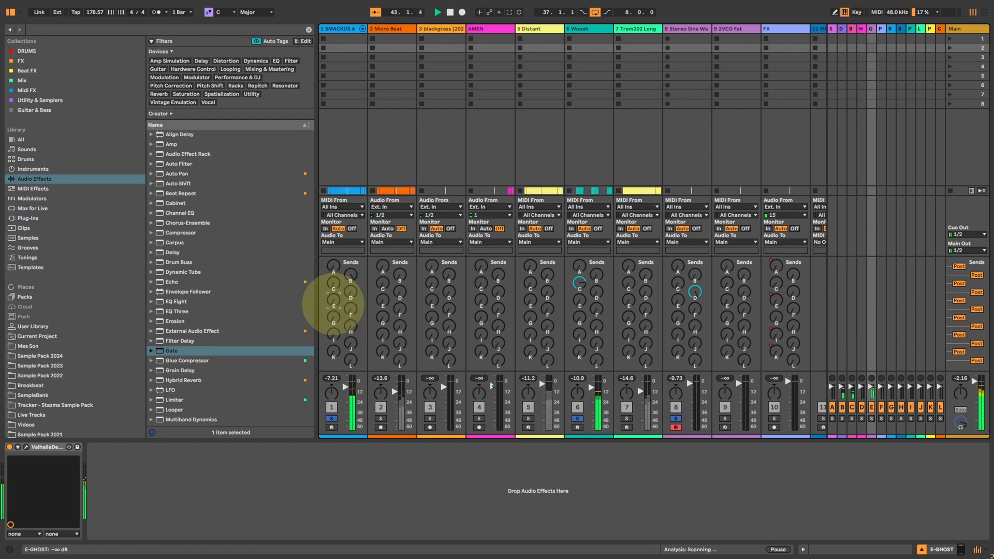
# Open the E GHOST return's ValhallaDelay, set Detune to 0.10 Hz and Shift to 0.0 Hz, and briefly feed it from the SMACKOS track.
pyautogui.click(872, 29)
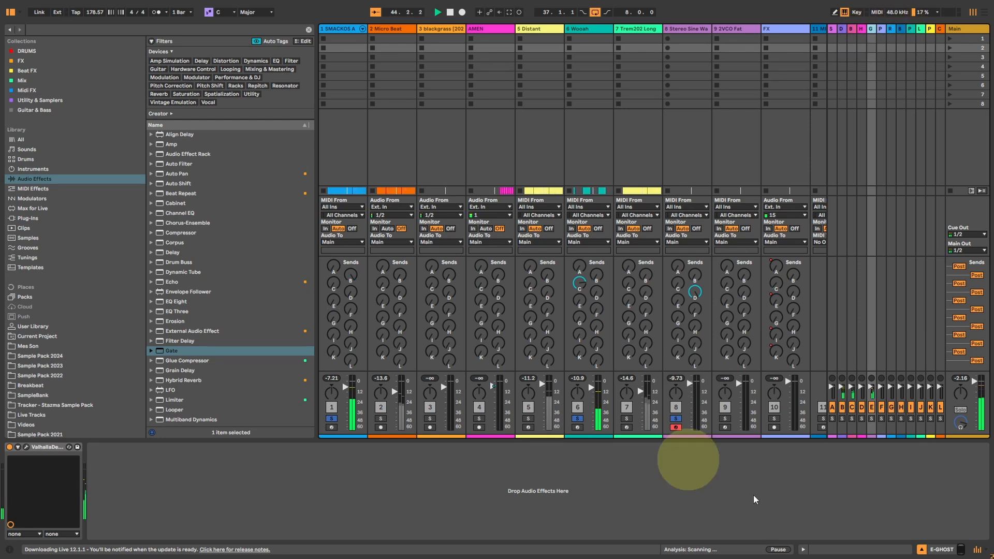
pyautogui.click(26, 447)
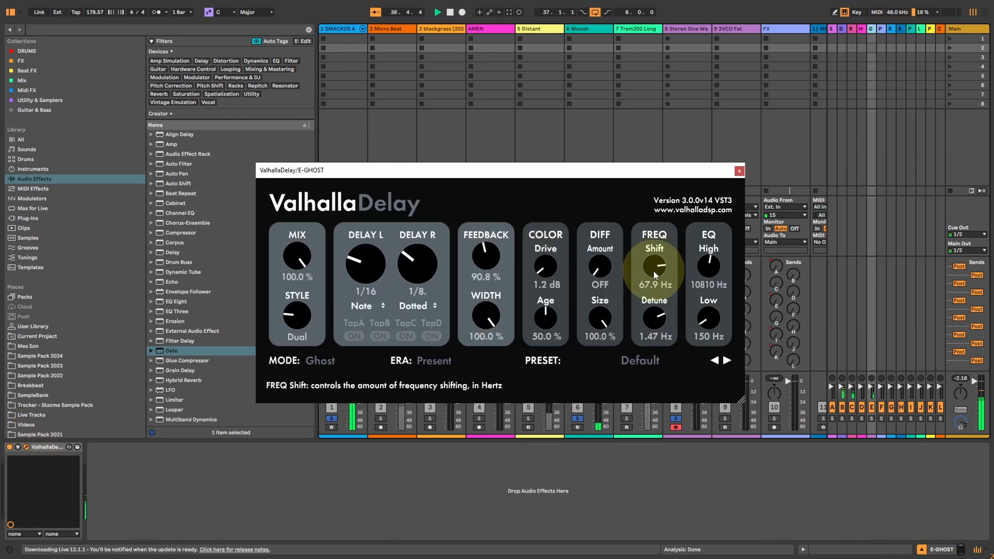
pyautogui.doubleClick(656, 320)
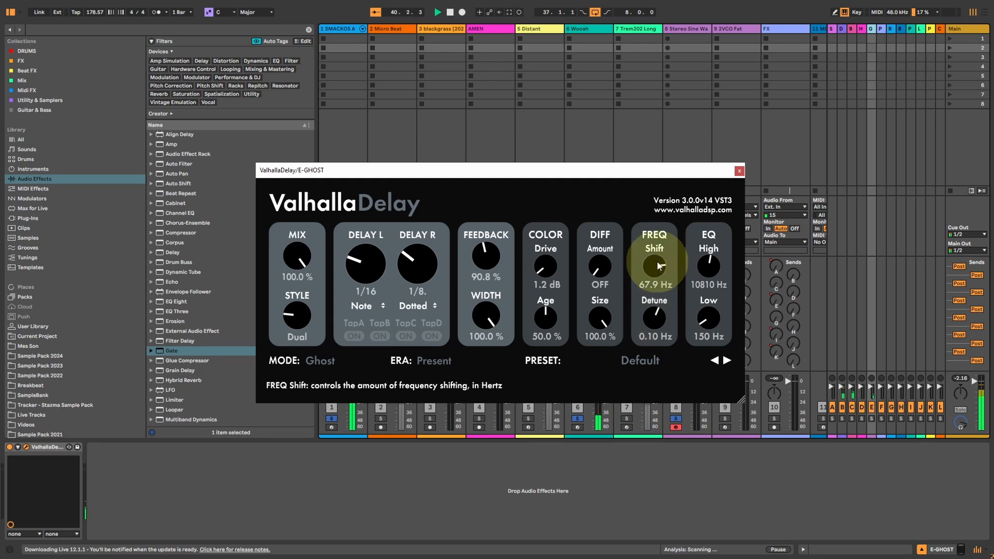
pyautogui.doubleClick(654, 265)
pyautogui.moveTo(616, 174); pyautogui.dragTo(611, 35)
pyautogui.click(333, 299)
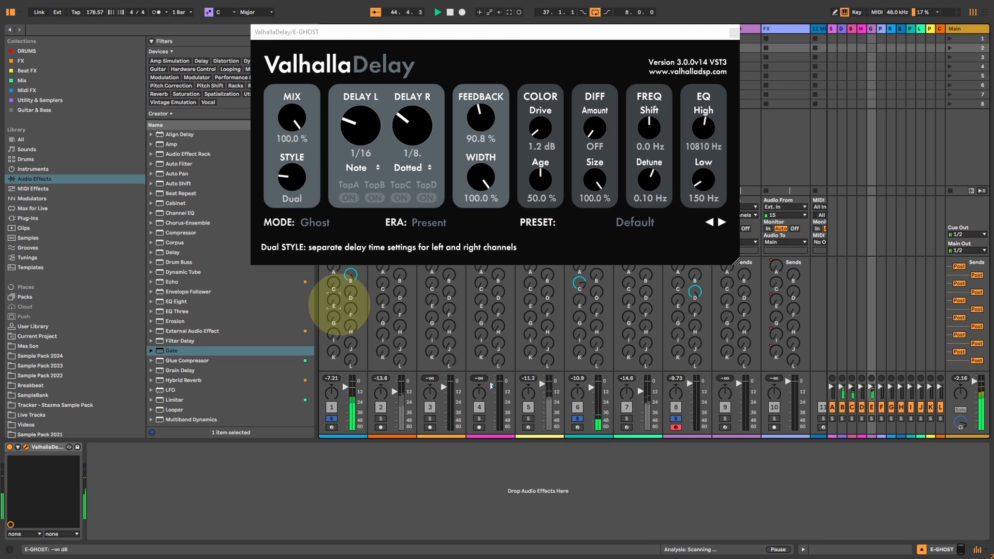
# Set the Ghost delay's frequency Shift to 0.3 Hz and send the SMACKOS track to E GHOST at 0.0 dB.
pyautogui.click(652, 136)
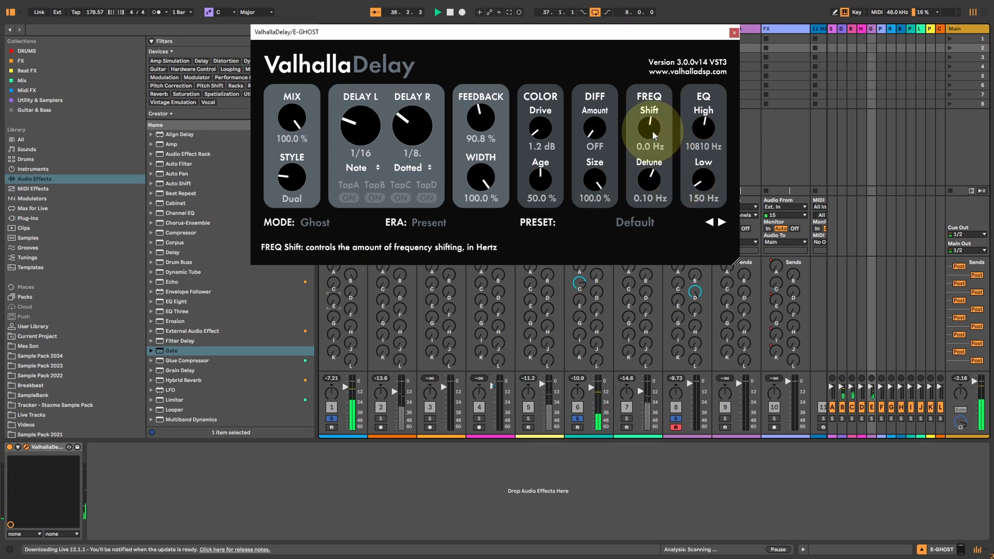
pyautogui.moveTo(652, 128); pyautogui.dragTo(655, 122)
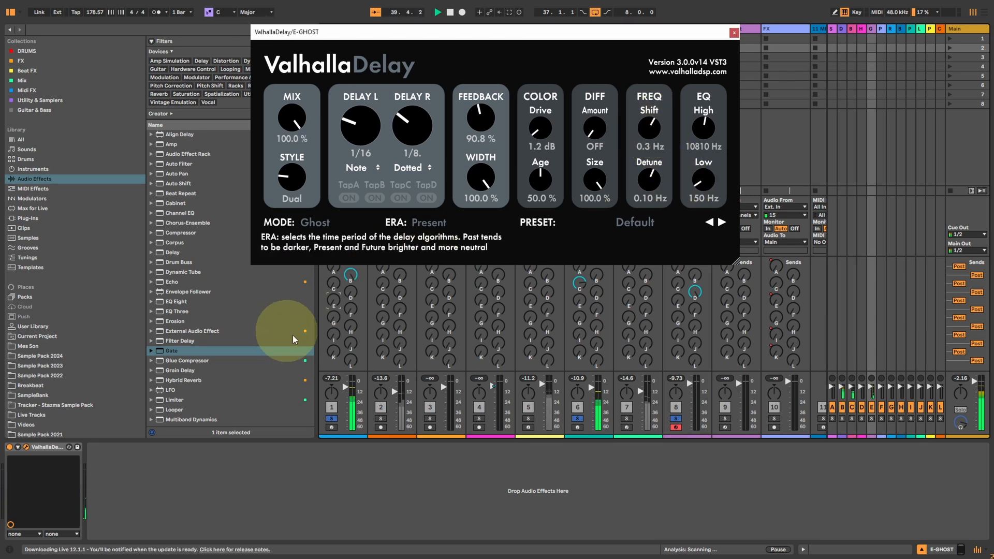
pyautogui.click(333, 306)
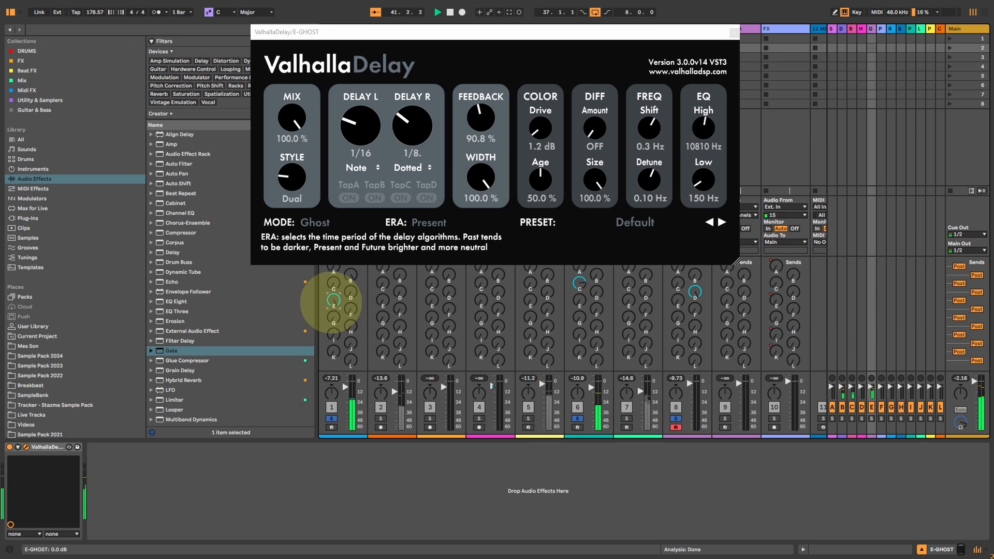
# Audition the Ghost delay's frequency Shift at 1000 Hz and 77.8 Hz, momentarily sending the SMACKOS track to E GHOST for each.
pyautogui.click(646, 140)
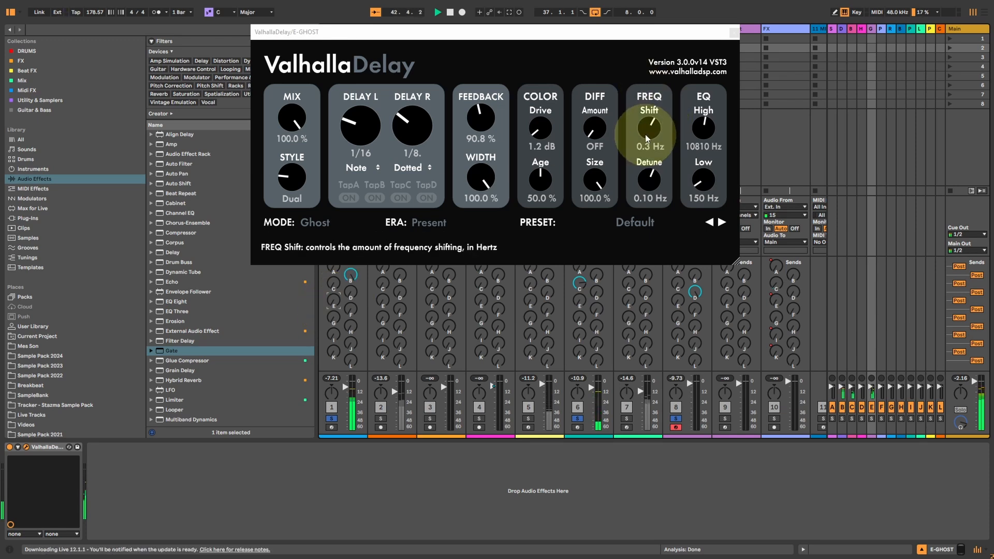
pyautogui.moveTo(646, 142); pyautogui.dragTo(639, 80)
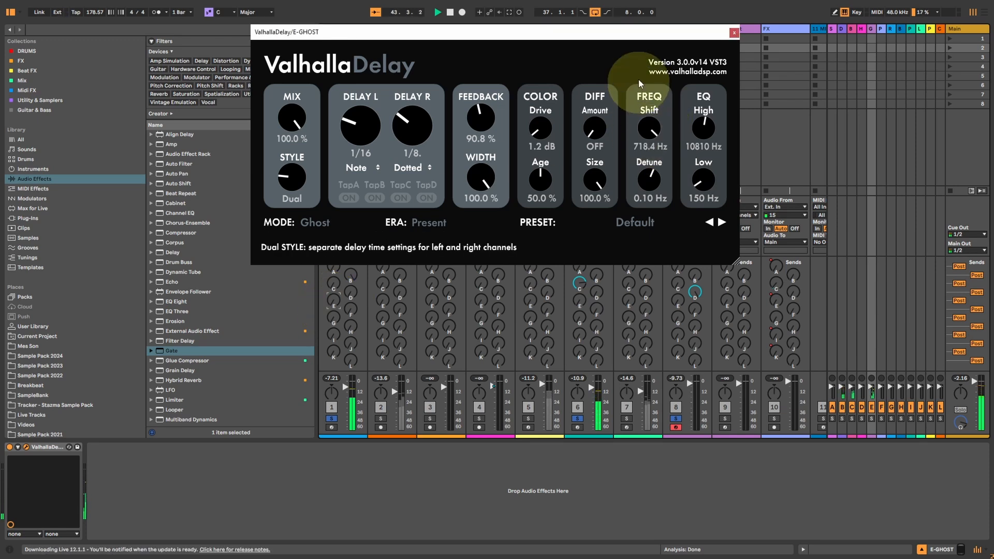
pyautogui.click(333, 299)
pyautogui.moveTo(646, 128); pyautogui.dragTo(641, 157)
pyautogui.click(333, 301)
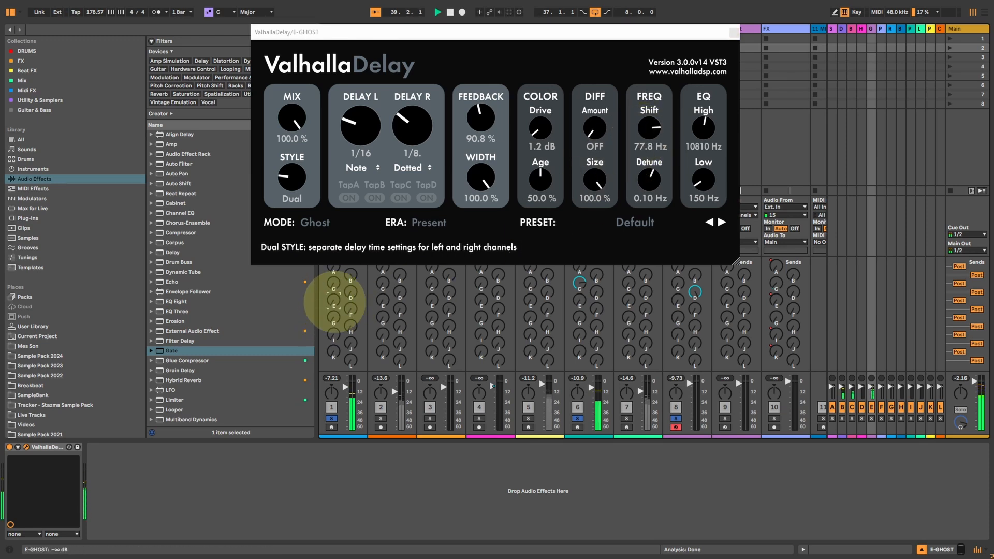
# Set the Ghost delay's Shift to 10.2 Hz with delay times of 1/32 left and 1/16 dotted right, and briefly send SMACKOS to it.
pyautogui.moveTo(647, 128); pyautogui.dragTo(640, 145)
pyautogui.moveTo(356, 140); pyautogui.dragTo(402, 143)
pyautogui.click(333, 299)
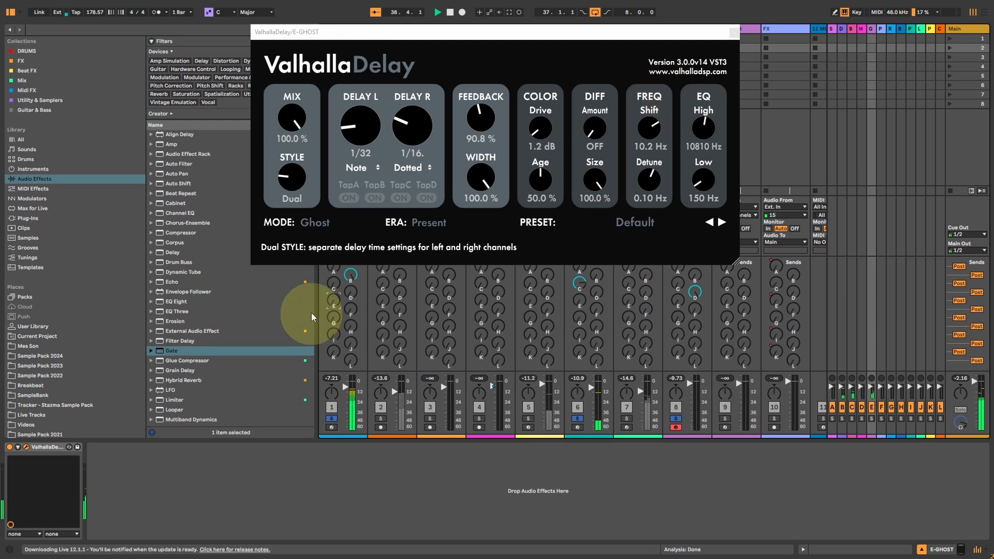
# Set the Ghost delay's Shift to 88.7 Hz and Detune to -0.78 Hz, and momentarily send the SMACKOS track to E GHOST.
pyautogui.moveTo(653, 130); pyautogui.dragTo(653, 119)
pyautogui.moveTo(652, 188); pyautogui.dragTo(645, 208)
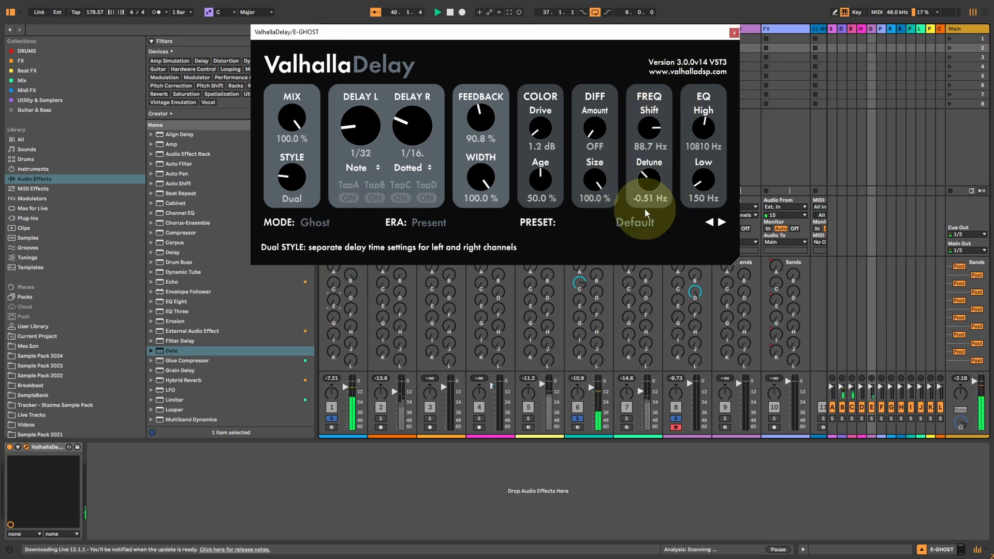
pyautogui.click(334, 297)
pyautogui.moveTo(335, 296); pyautogui.dragTo(335, 259)
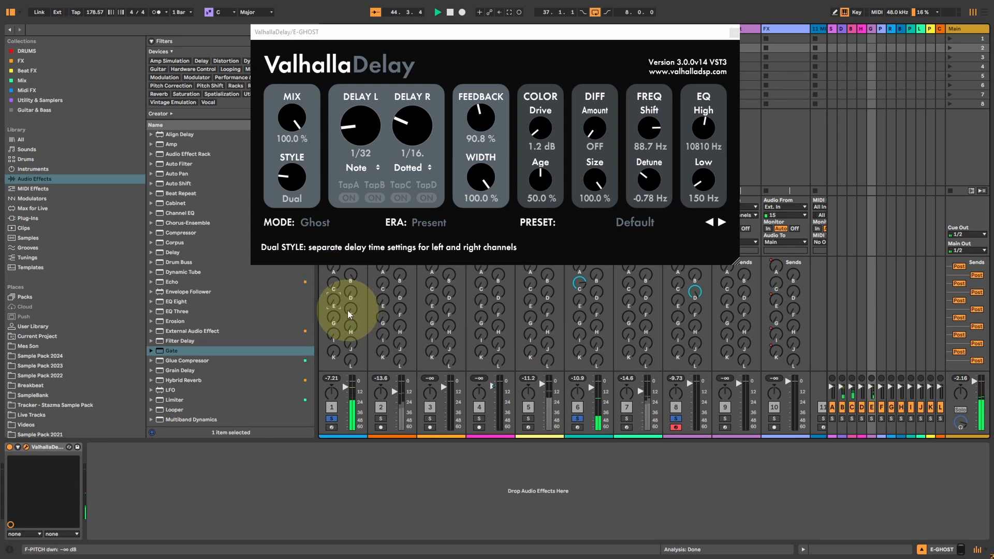
# Raise the SMACKOS track's send to F PITCH dwn to 0.0 dB and open that return's ValhallaDelay.
pyautogui.moveTo(348, 314); pyautogui.dragTo(348, 280)
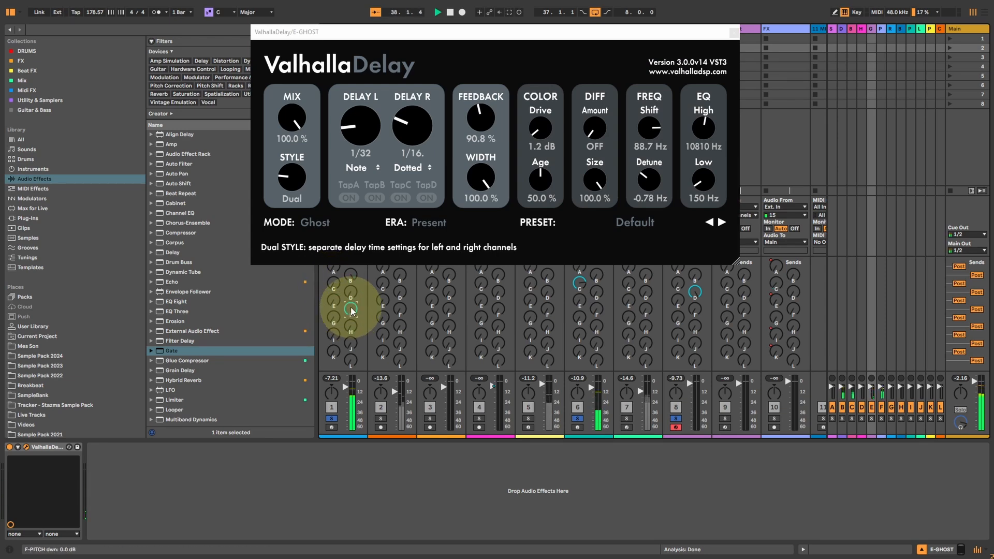
pyautogui.click(880, 31)
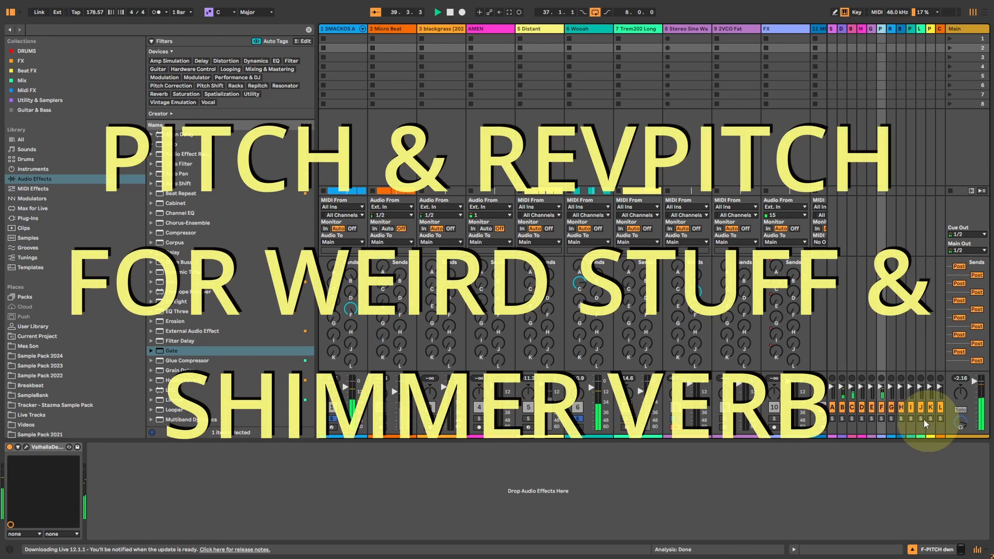
pyautogui.click(26, 447)
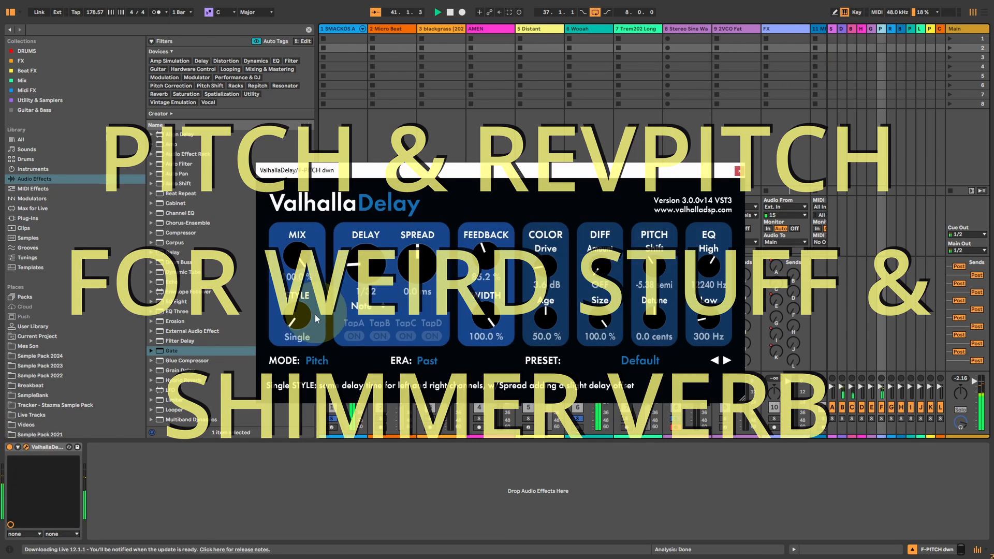
# Set the Pitch delay's Drive to 14.2 dB, Pitch Shift to -5.76 semitones and Delay to 1/16, and close its window.
pyautogui.moveTo(547, 268); pyautogui.dragTo(552, 209)
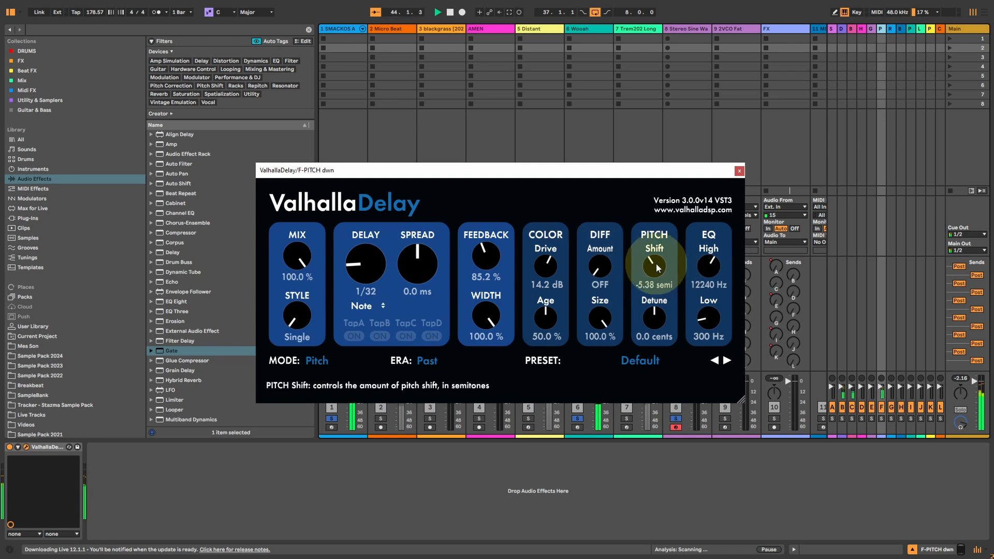
pyautogui.moveTo(657, 263); pyautogui.dragTo(648, 281)
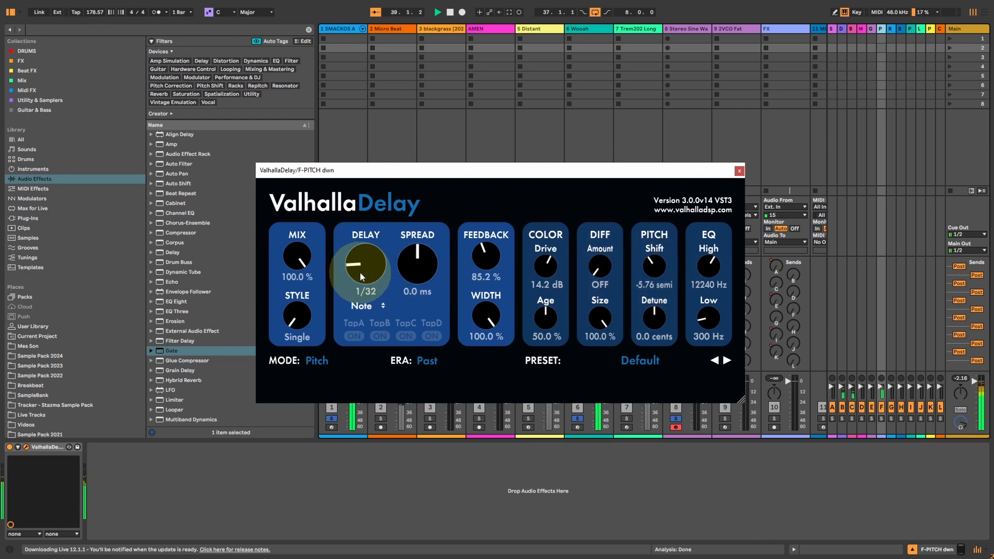
pyautogui.moveTo(368, 260); pyautogui.dragTo(368, 250)
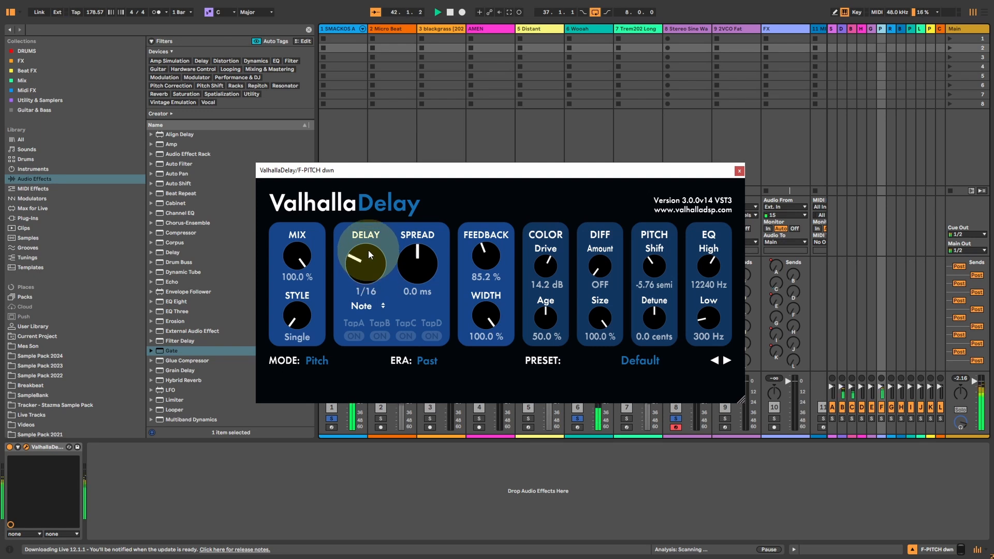
pyautogui.moveTo(370, 264); pyautogui.dragTo(359, 272)
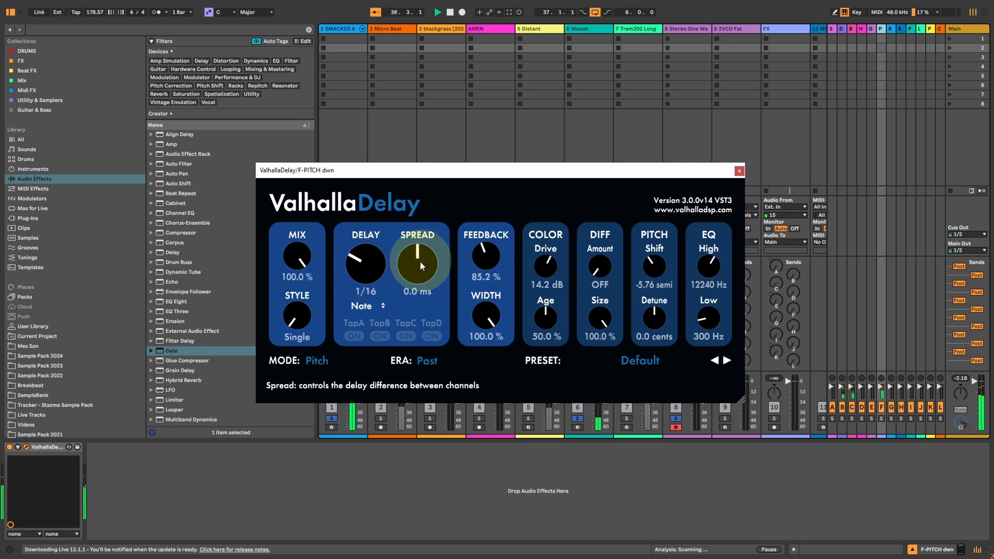
pyautogui.click(739, 170)
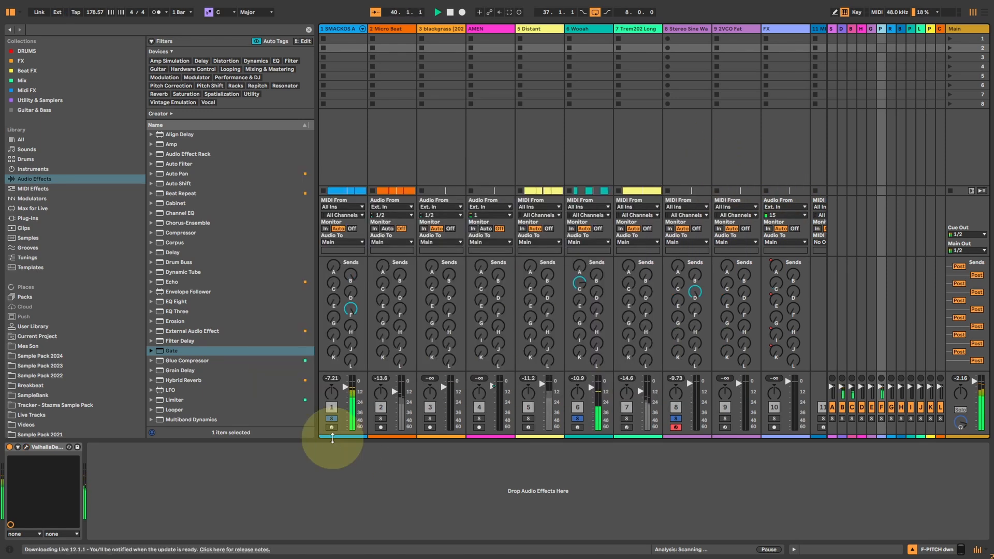
# Turn off the SMACKOS track's send to F PITCH dwn and momentarily send the Wooah track to that return at -12.0 dB.
pyautogui.moveTo(351, 309); pyautogui.dragTo(348, 326)
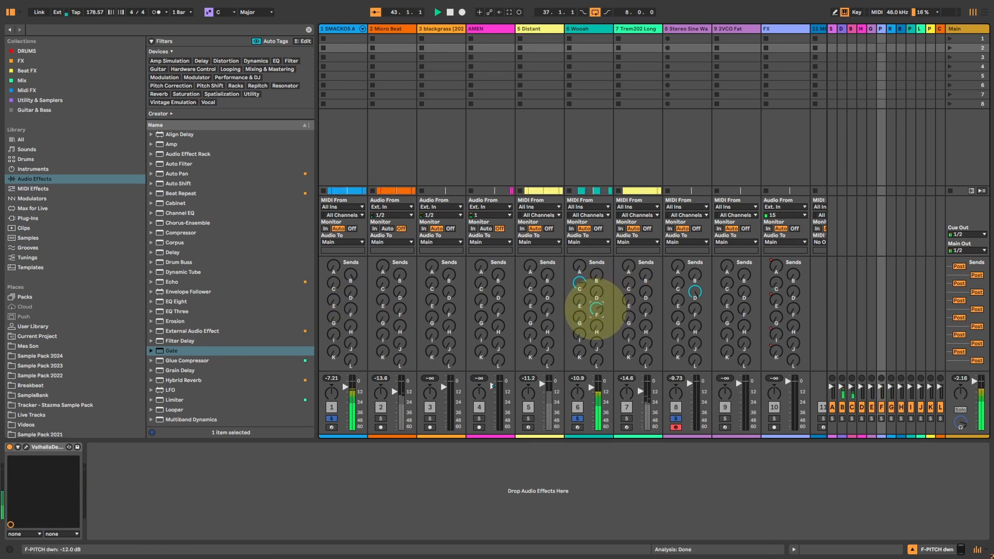
pyautogui.moveTo(595, 309); pyautogui.dragTo(581, 334)
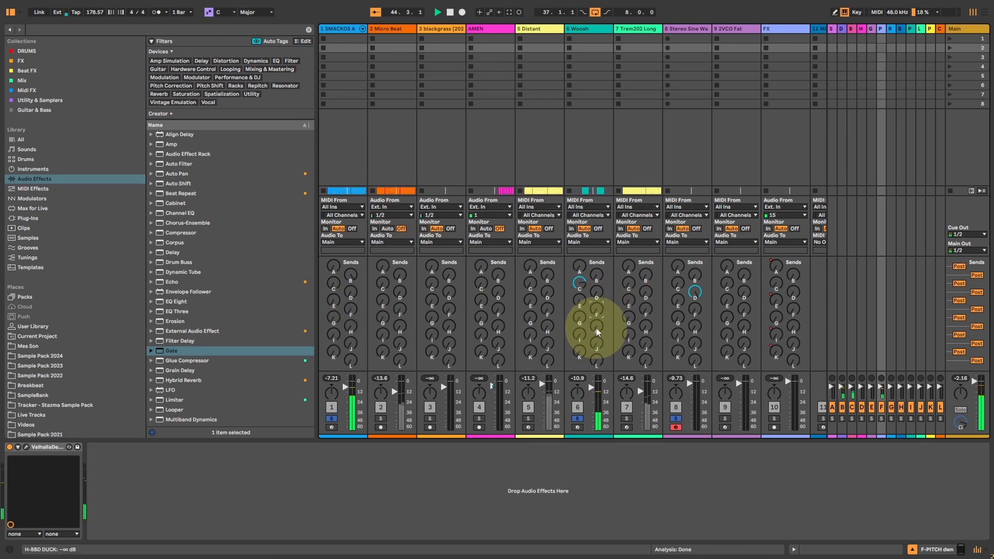
# Briefly send the SMACKOS track to G REV PITCH SHIM and examine the RevPitch PingPong settings in that return's ValhallaDelay.
pyautogui.moveTo(333, 317)
pyautogui.mouseDown()
pyautogui.moveTo(333, 308)
pyautogui.moveTo(333, 320)
pyautogui.mouseUp()
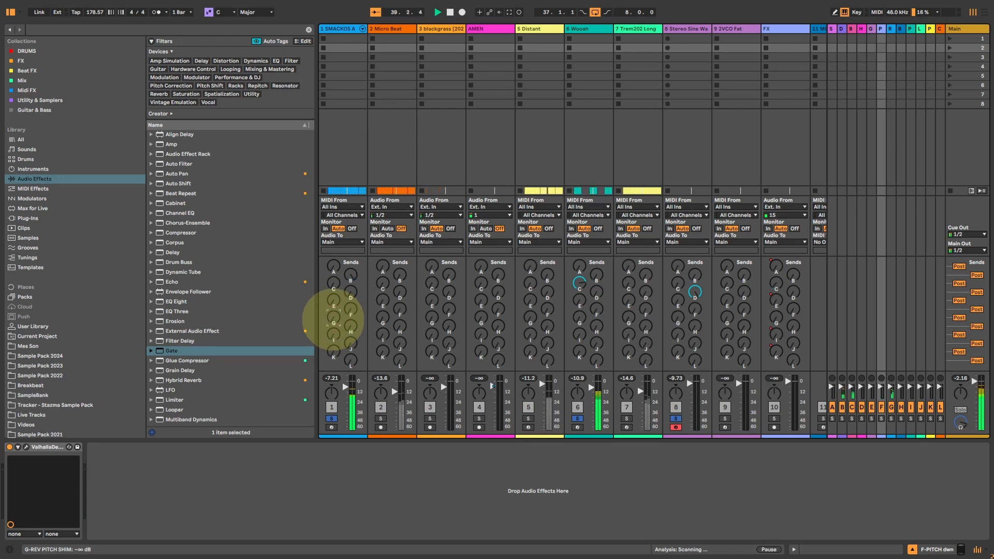
pyautogui.click(888, 27)
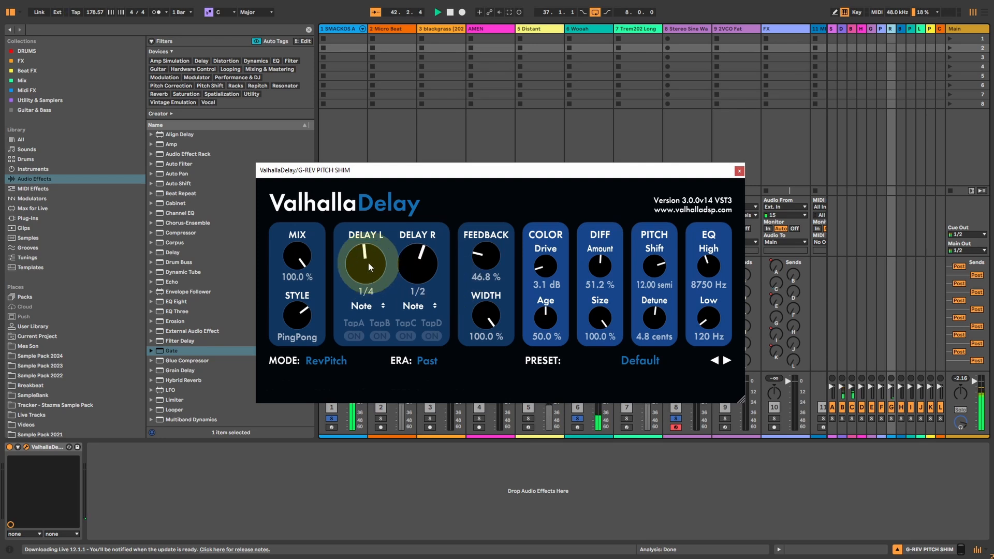
pyautogui.click(306, 314)
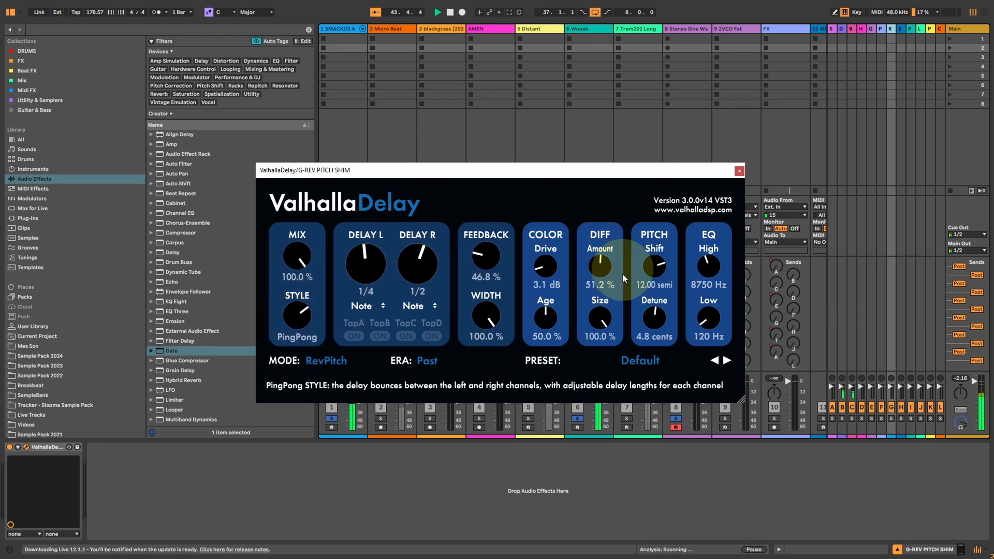
pyautogui.click(739, 171)
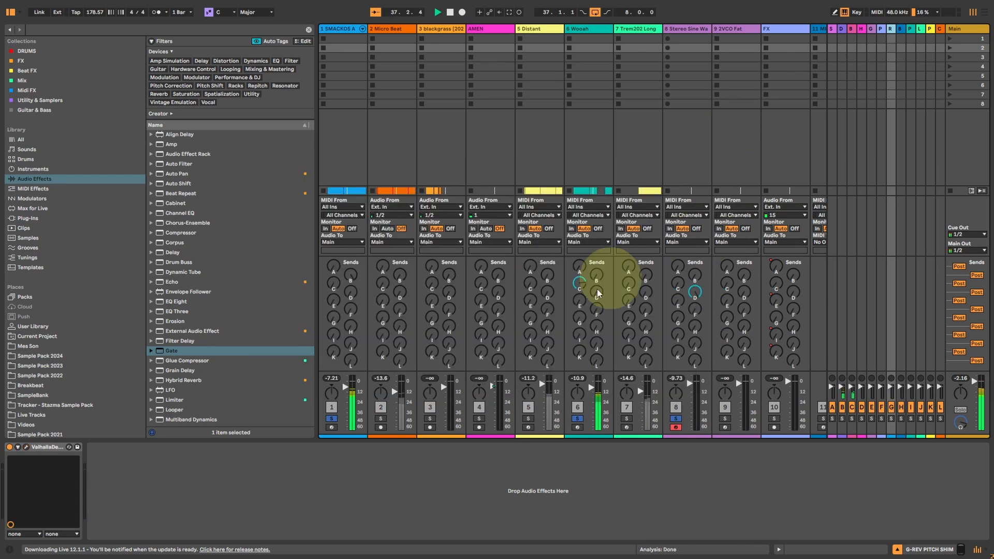
# Reset the Wooah track's send to H BBD DUCK and raise its send to G REV PITCH SHIM to about -6 dB.
pyautogui.click(595, 323)
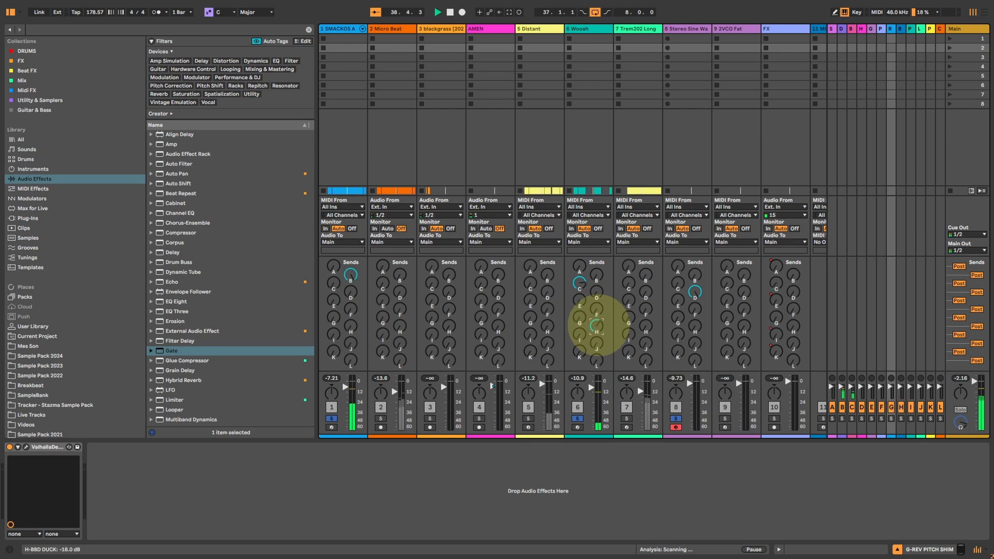
pyautogui.press('Delete')
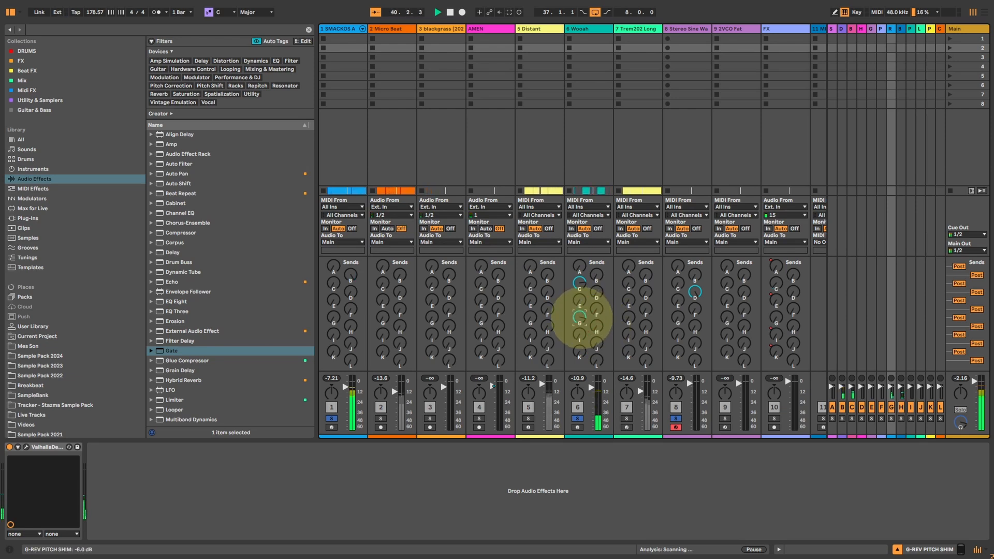
pyautogui.moveTo(580, 317); pyautogui.dragTo(580, 317)
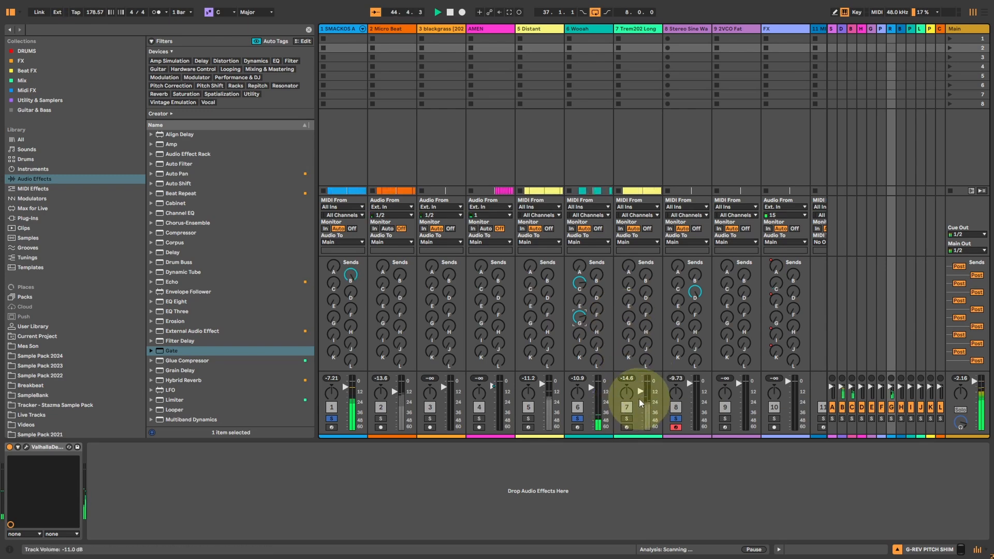
# Solo the Trem202 Long and Micro Beat tracks and briefly send Micro Beat to G-REV PITCH SHIM.
pyautogui.click(627, 420)
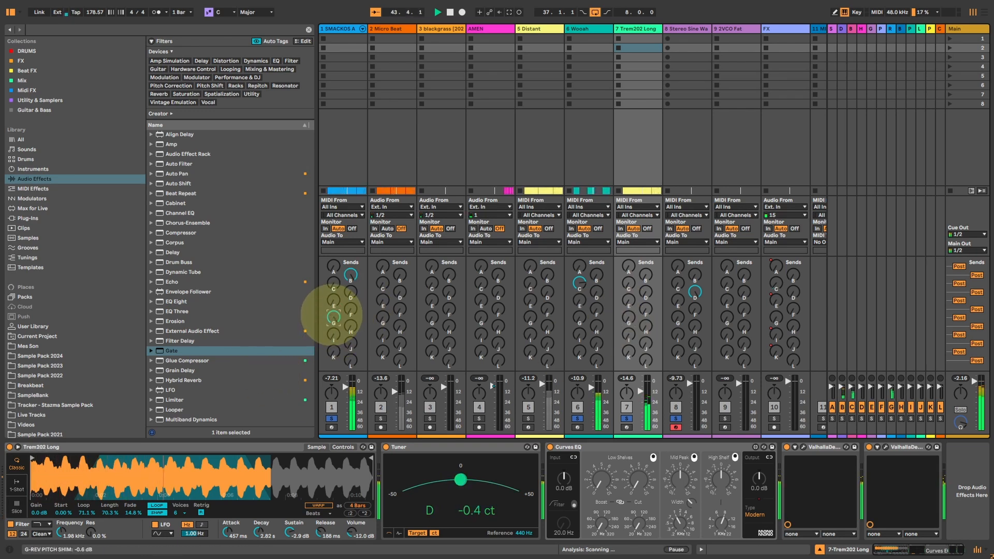
pyautogui.click(382, 419)
pyautogui.click(382, 419)
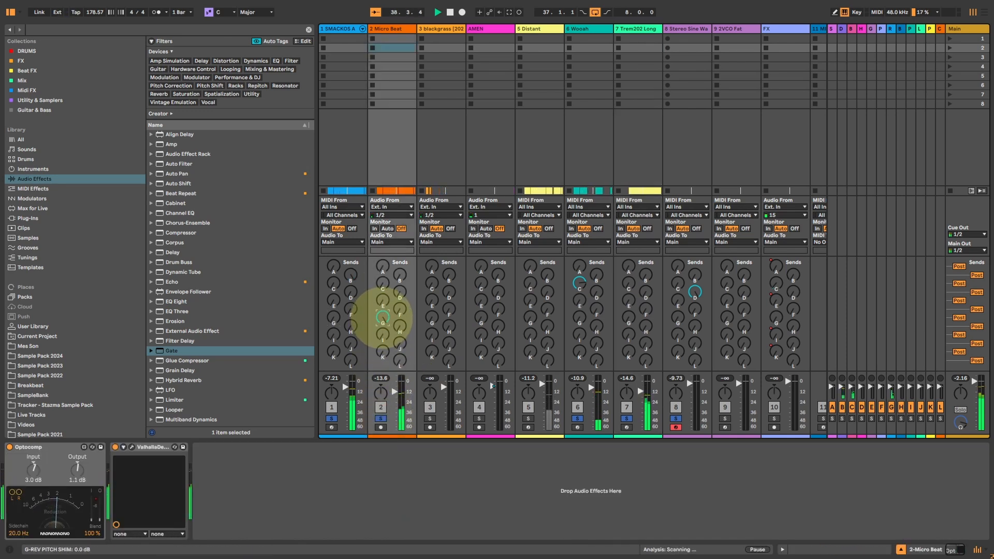
pyautogui.moveTo(399, 309); pyautogui.dragTo(401, 323)
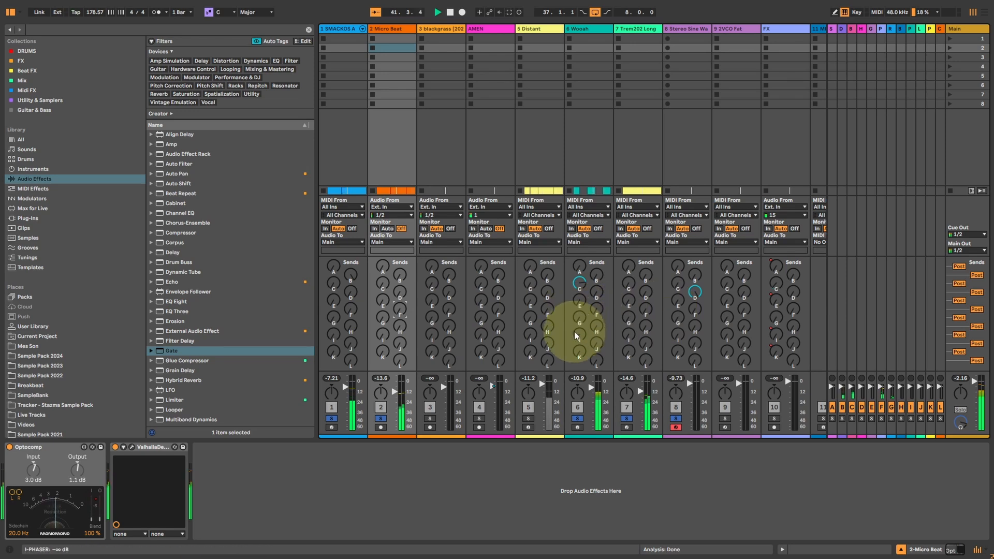
# Briefly send the Wooah track to I-PHASER, switch it to H-BBD DUCK instead, and open that return's ValhallaDelay.
pyautogui.moveTo(578, 334); pyautogui.dragTo(580, 336)
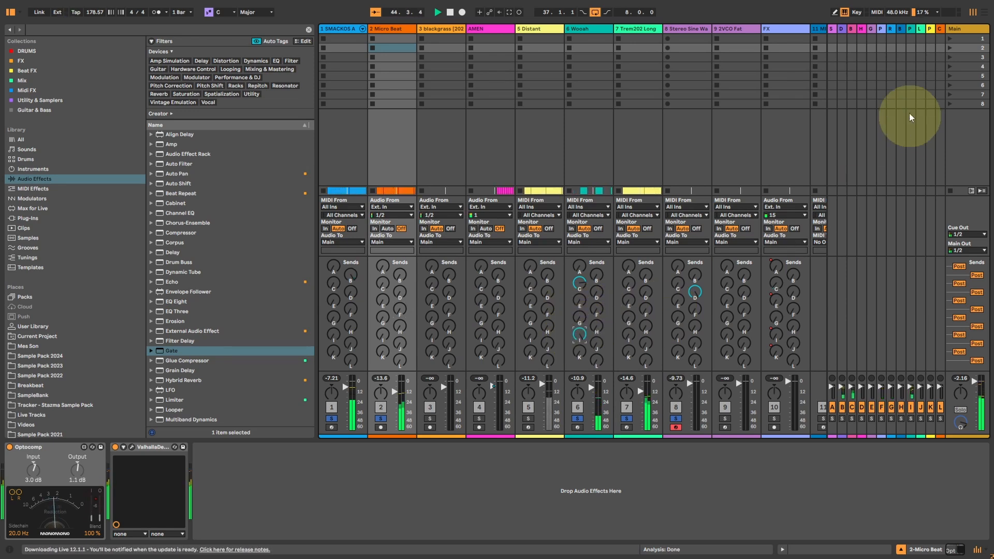
pyautogui.moveTo(596, 327); pyautogui.dragTo(598, 320)
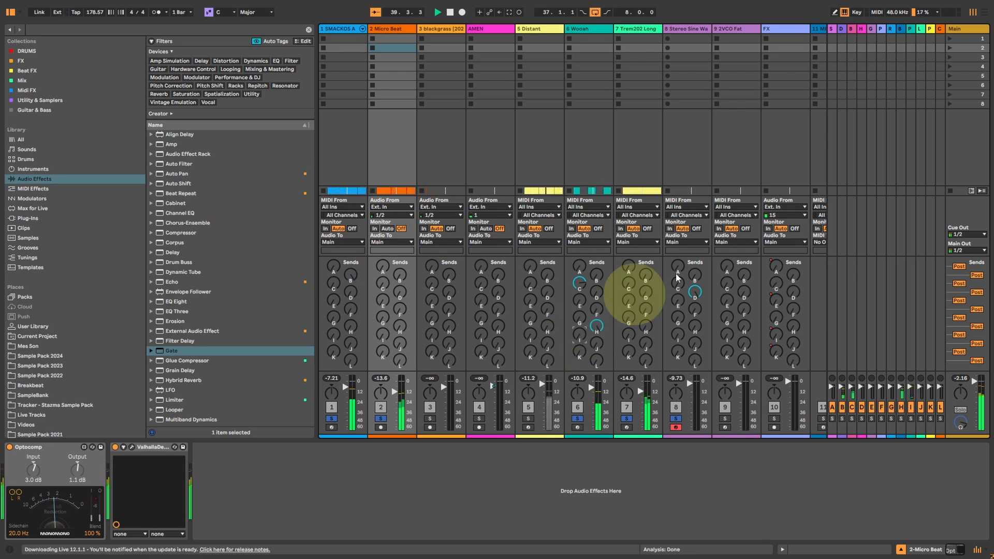
pyautogui.click(901, 28)
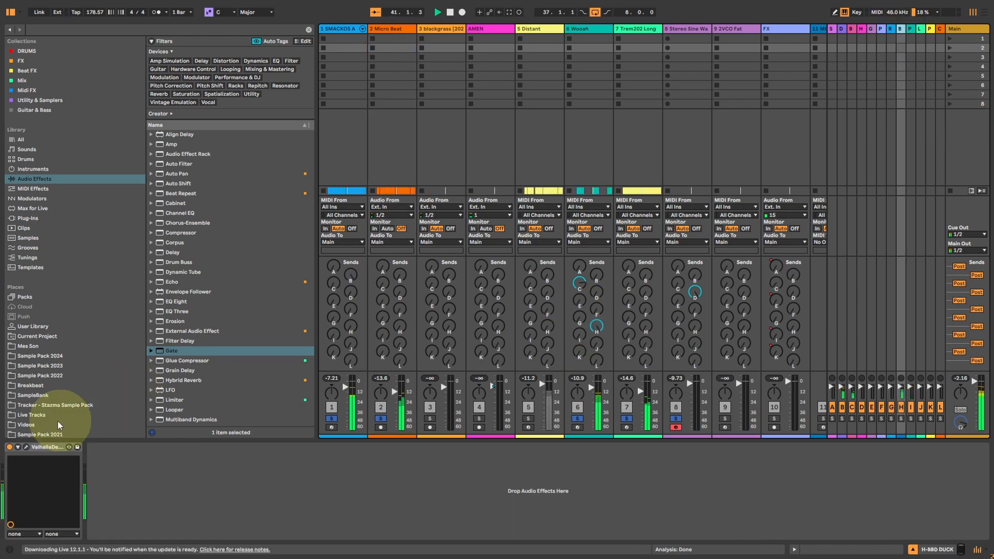
pyautogui.click(24, 447)
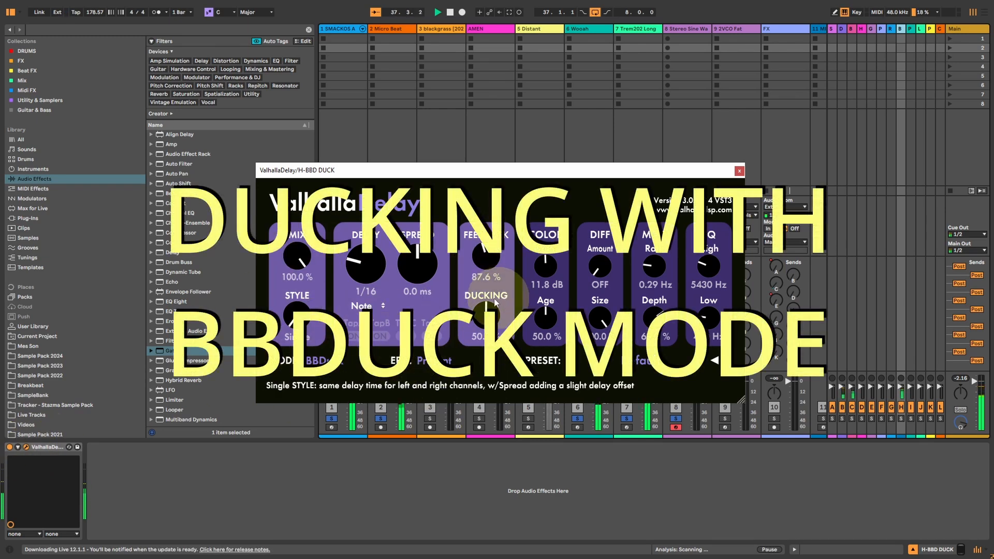
# Enlarge the H-BBD DUCK delay's window and set its Feedback to 115.6% and Ducking to 55.6%.
pyautogui.moveTo(487, 320); pyautogui.dragTo(488, 295)
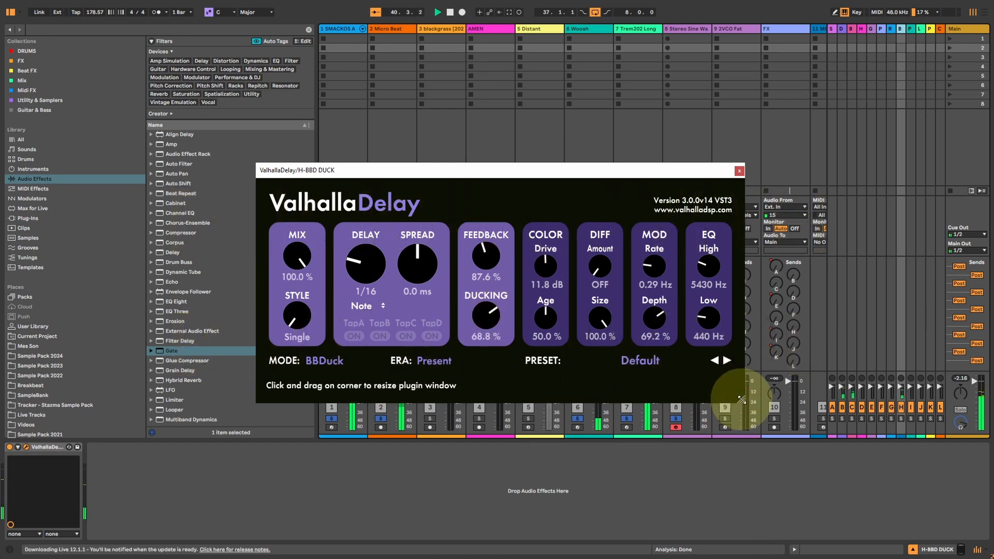
pyautogui.moveTo(740, 400); pyautogui.dragTo(788, 445)
pyautogui.moveTo(537, 277); pyautogui.dragTo(536, 274)
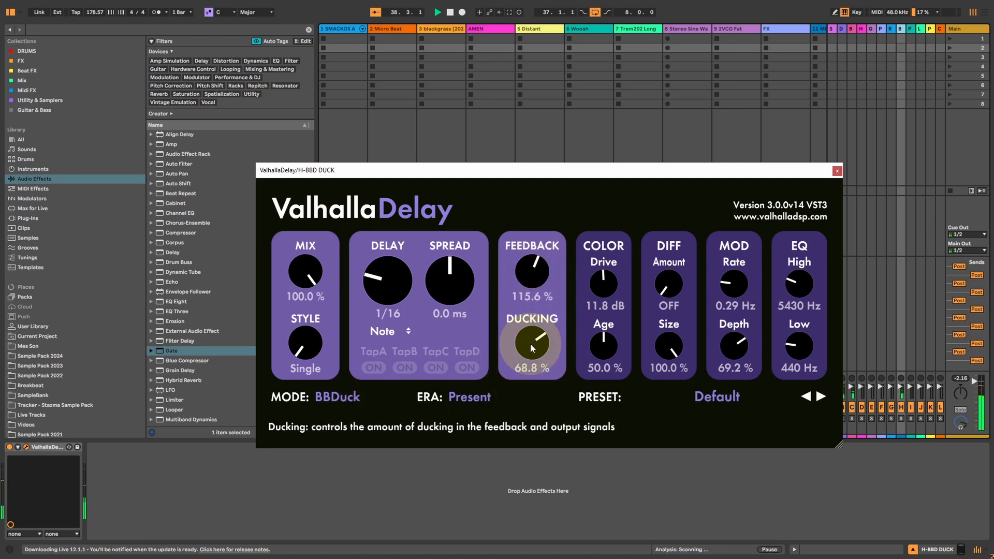
pyautogui.moveTo(528, 351)
pyautogui.mouseDown()
pyautogui.moveTo(520, 365)
pyautogui.moveTo(536, 352)
pyautogui.mouseUp()
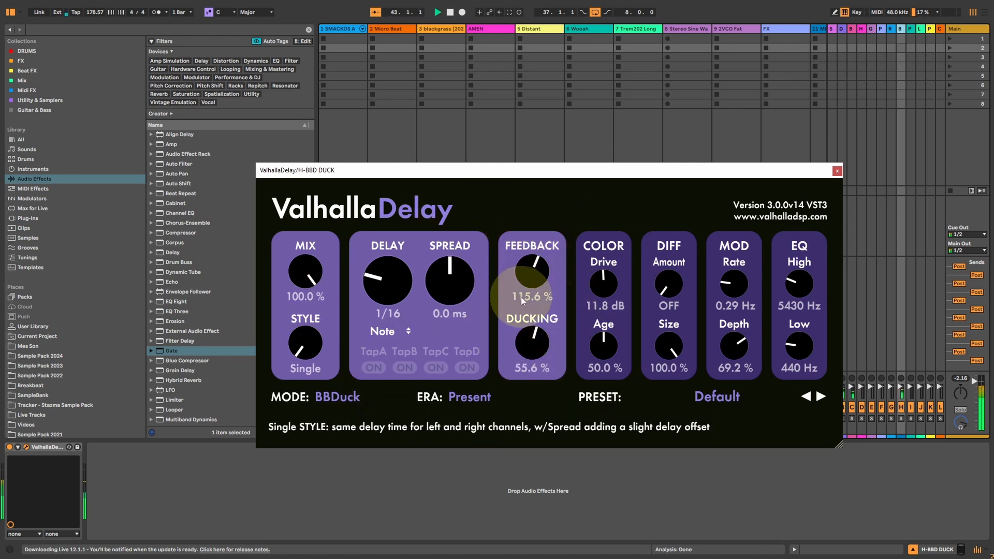
# Sweep the BBDuck delay's Feedback up to 126.0% and beyond, settle it at 119.6%, and close the window.
pyautogui.moveTo(525, 288)
pyautogui.mouseDown()
pyautogui.moveTo(527, 278)
pyautogui.moveTo(530, 288)
pyautogui.mouseUp()
pyautogui.click(531, 344)
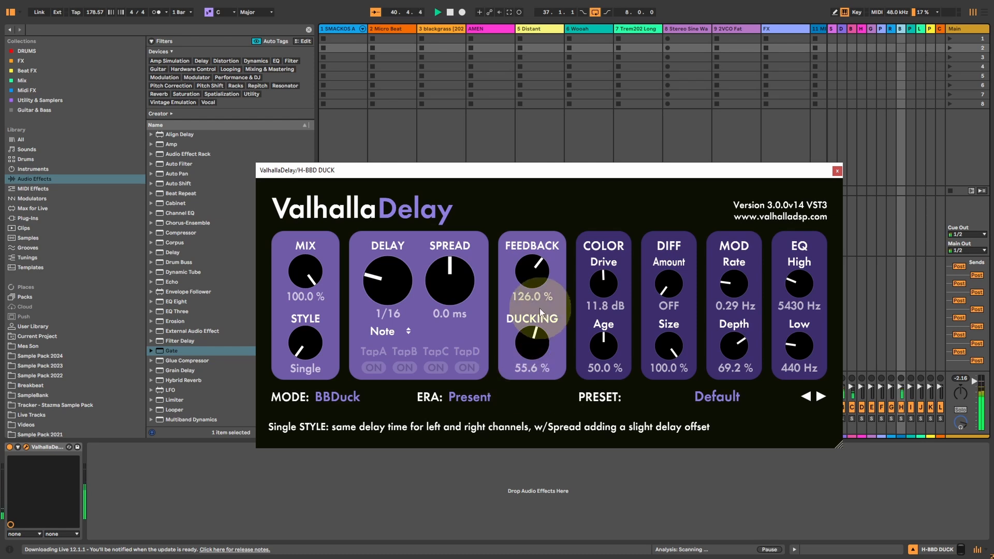
pyautogui.moveTo(530, 275); pyautogui.dragTo(558, 292)
pyautogui.click(531, 349)
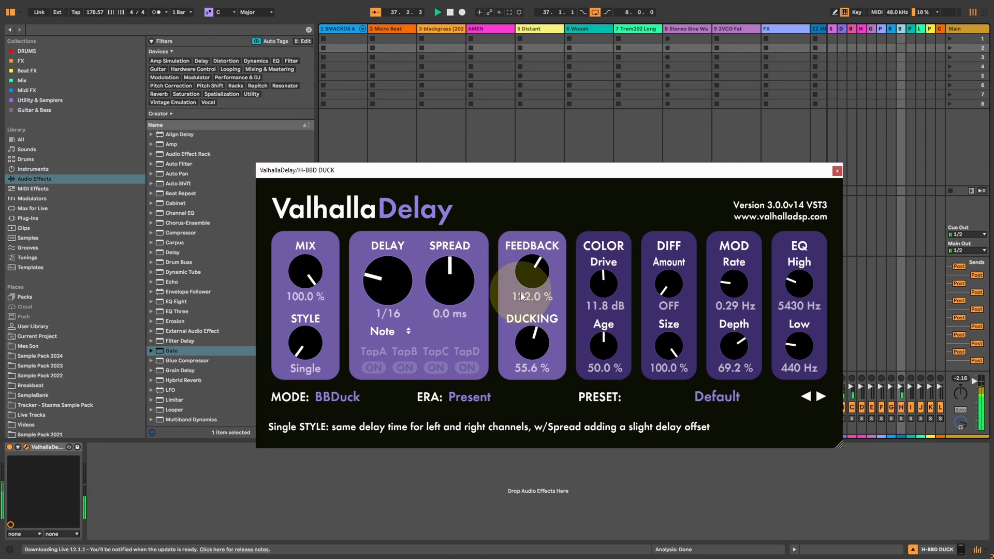
pyautogui.moveTo(521, 296); pyautogui.dragTo(541, 264)
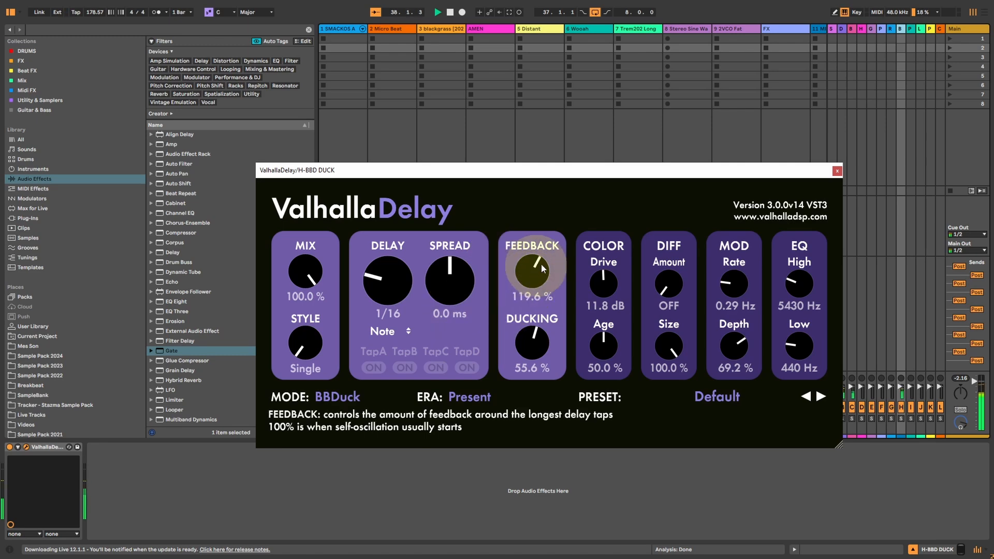
pyautogui.click(836, 171)
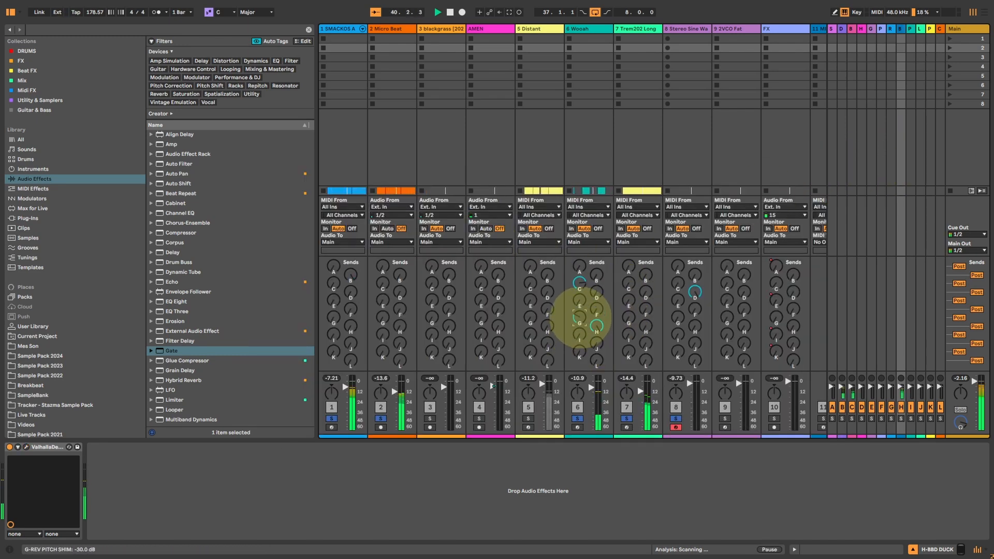
# After brief sends to G-REV PITCH SHIM, send Trem202 Long to I-PHASER at about -2.5 dB and open that return's ValhallaDelay.
pyautogui.moveTo(582, 319); pyautogui.dragTo(583, 324)
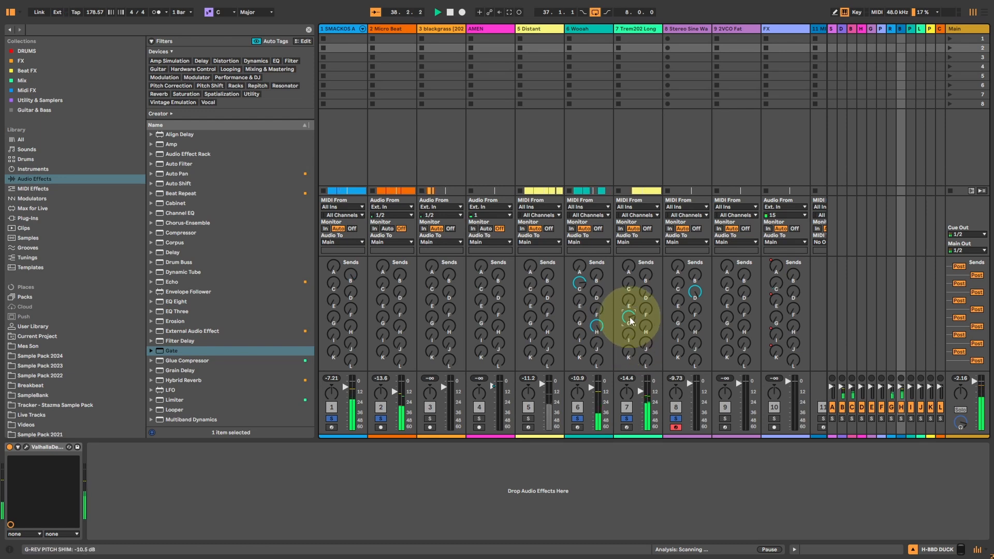
pyautogui.moveTo(630, 338); pyautogui.dragTo(629, 331)
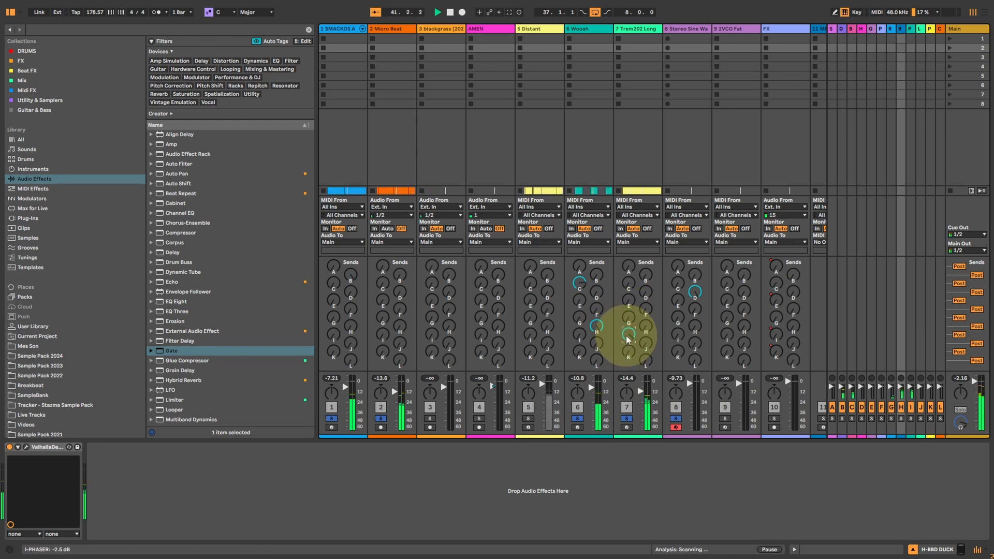
pyautogui.click(910, 28)
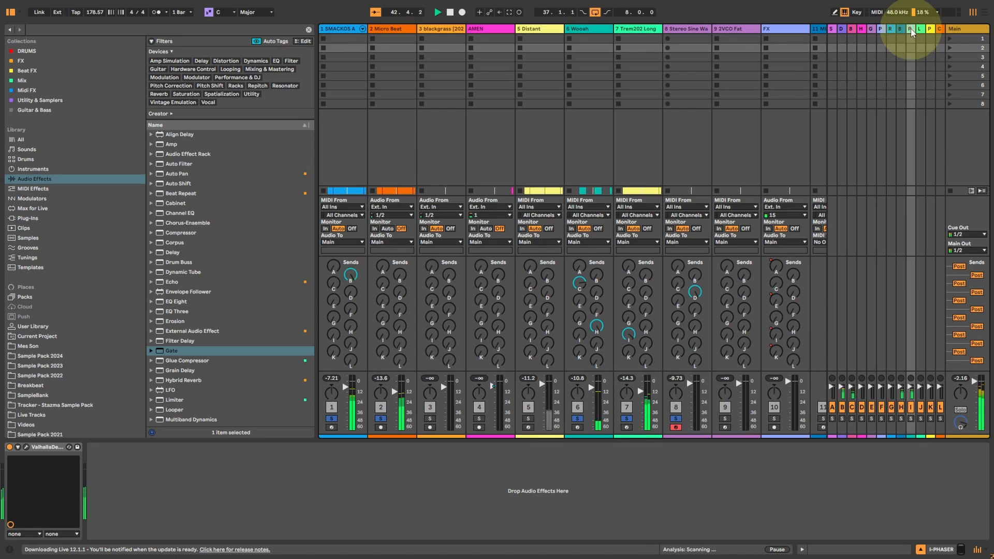
pyautogui.click(26, 446)
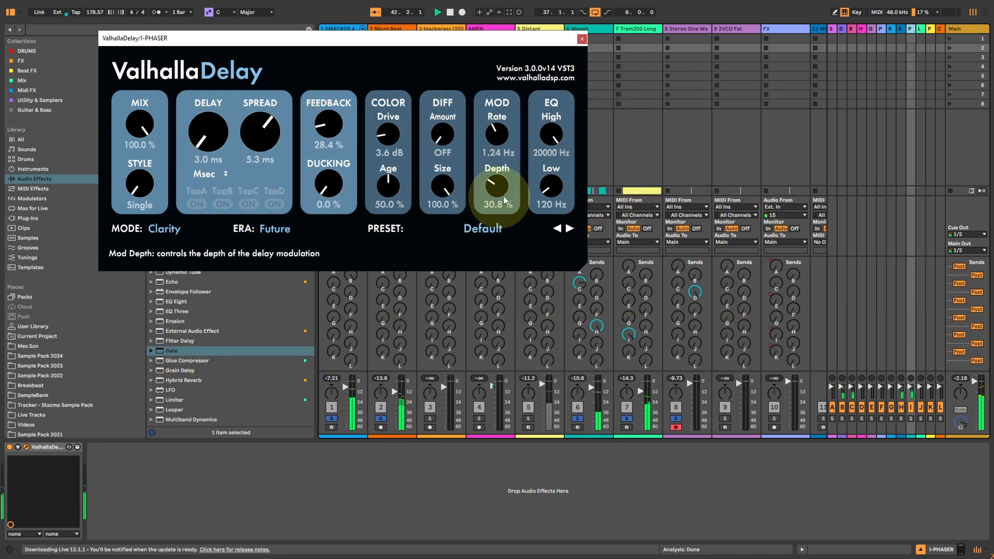
# Set the I-PHASER delay to 0.0 ms with Mod Rate 1.57 Hz and Mod Depth 39.2%, and close its window.
pyautogui.moveTo(498, 181); pyautogui.dragTo(498, 181)
pyautogui.moveTo(227, 133); pyautogui.dragTo(215, 133)
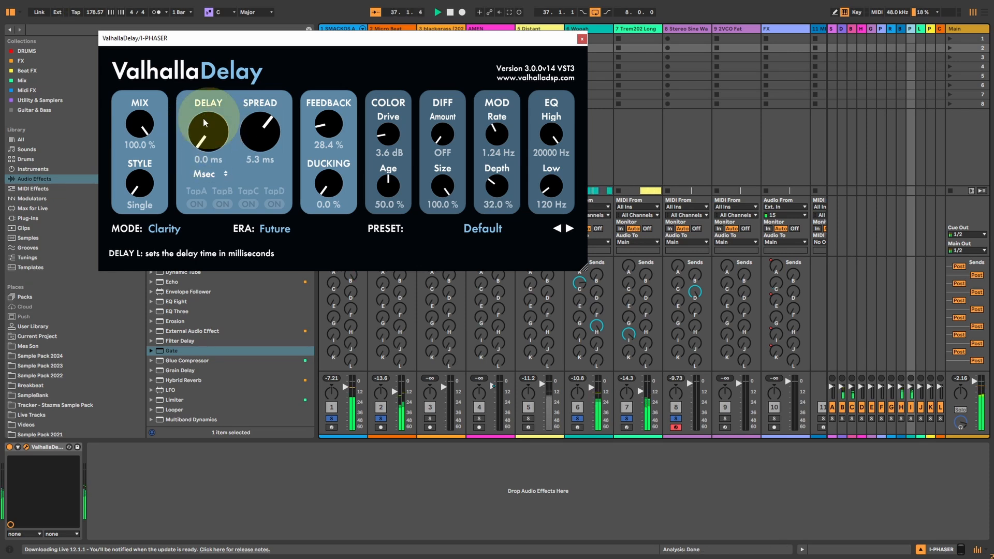
pyautogui.moveTo(493, 134); pyautogui.dragTo(492, 128)
pyautogui.moveTo(493, 189); pyautogui.dragTo(492, 184)
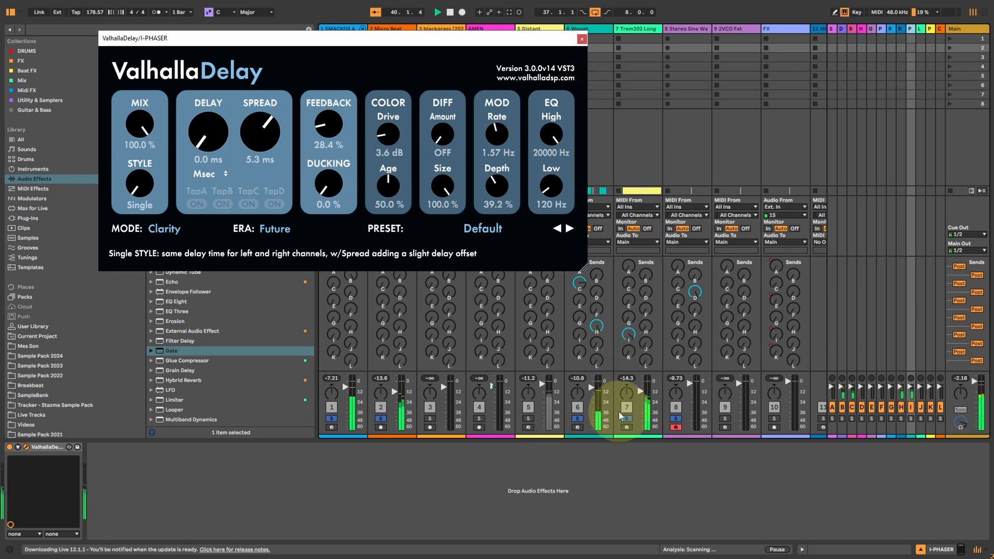
pyautogui.click(582, 39)
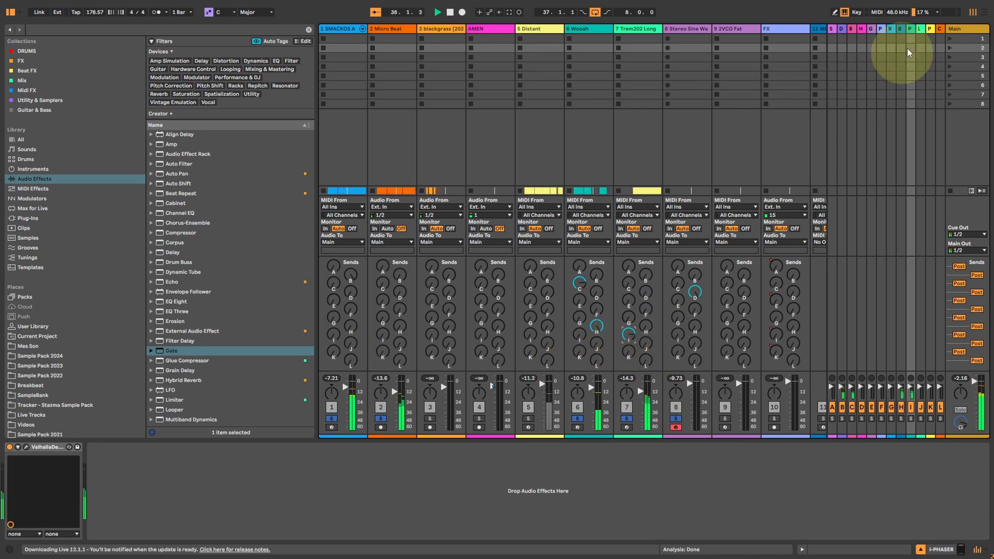
# Check the LoFi settings on the J-LOFI return and raise the SMACKOS track's send to it.
pyautogui.click(920, 28)
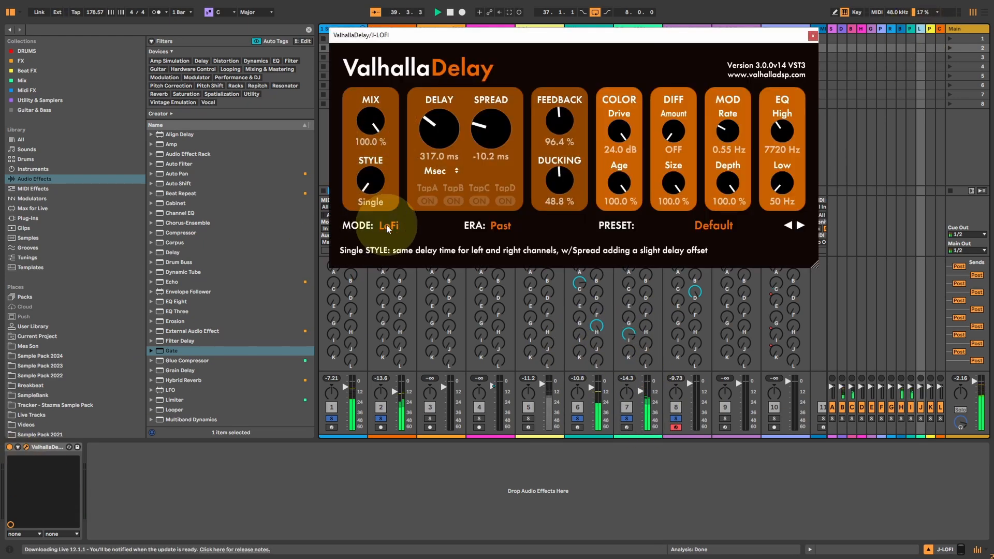
pyautogui.click(813, 35)
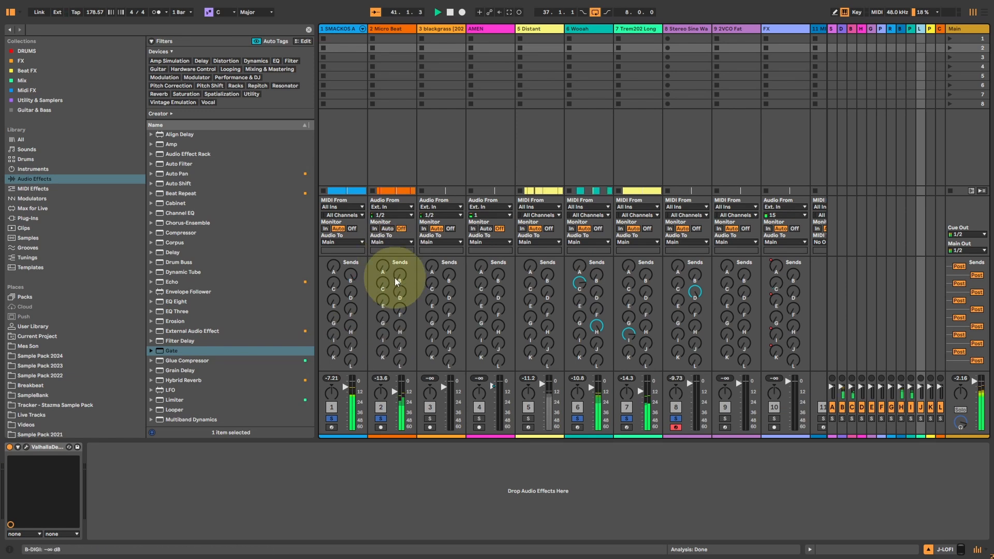
pyautogui.moveTo(350, 345); pyautogui.dragTo(353, 315)
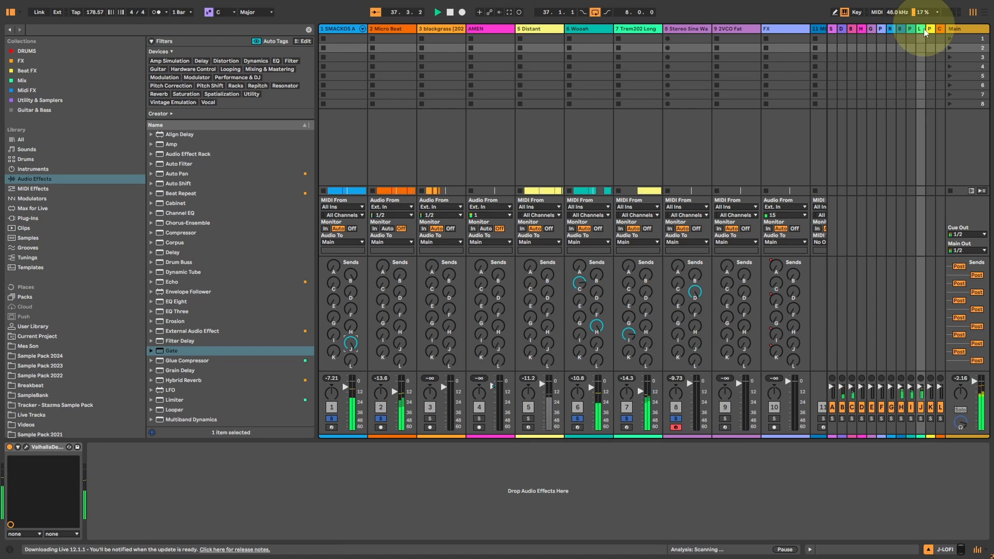
# Sync the J-LOFI delay to Note and set Delay to 2/1, Spread to -1.3 ms and Mod Rate to 0.30 Hz.
pyautogui.click(24, 446)
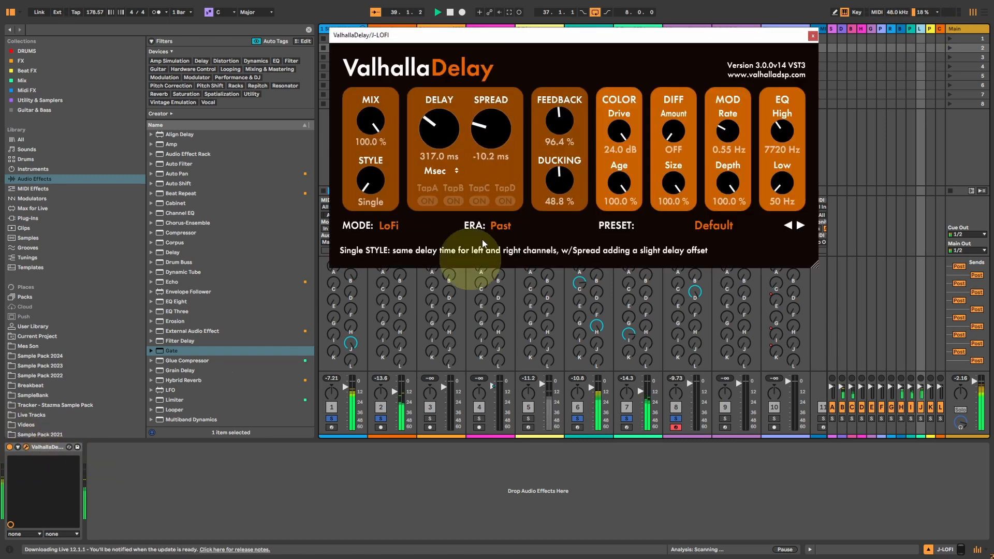
pyautogui.click(439, 170)
pyautogui.click(441, 196)
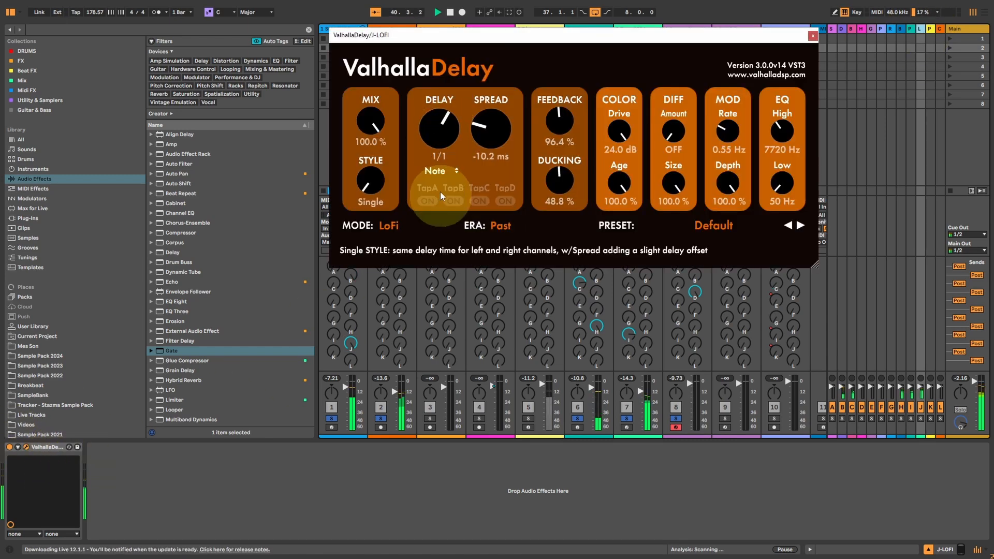
pyautogui.click(443, 135)
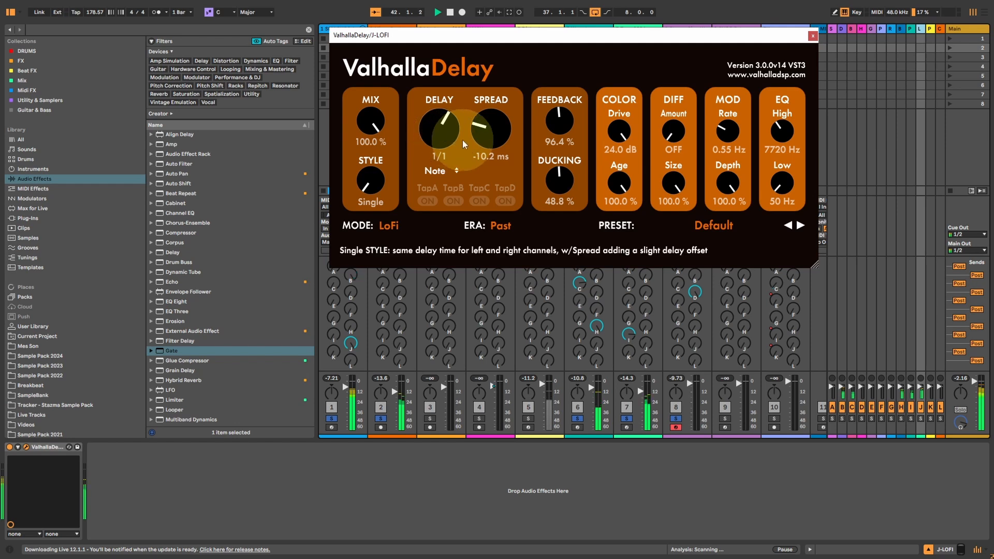
pyautogui.moveTo(483, 131); pyautogui.dragTo(435, 122)
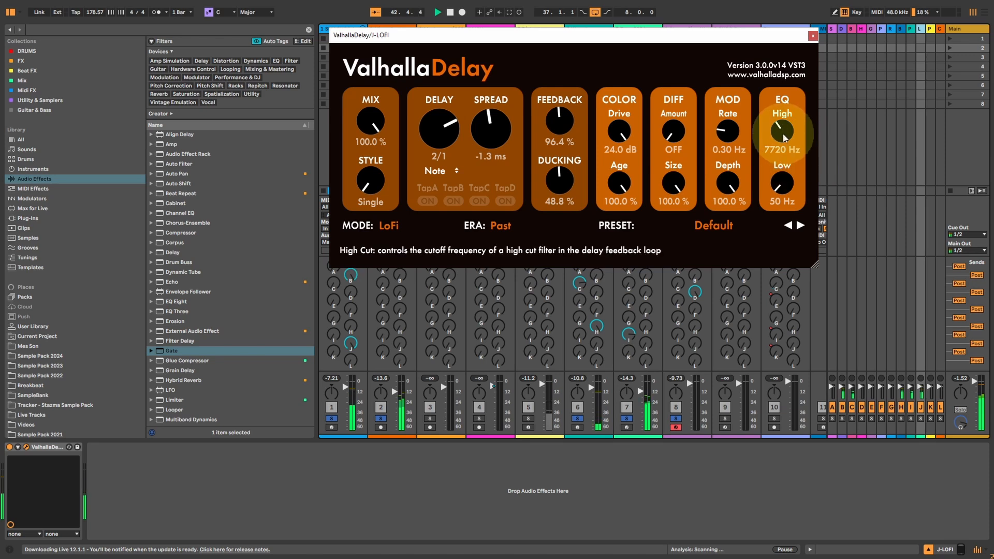
# Set the LoFi delay's EQ High to 15410 Hz, Era to Future and Delay to 1/32, and close its window.
pyautogui.moveTo(782, 132); pyautogui.dragTo(783, 98)
pyautogui.click(502, 227)
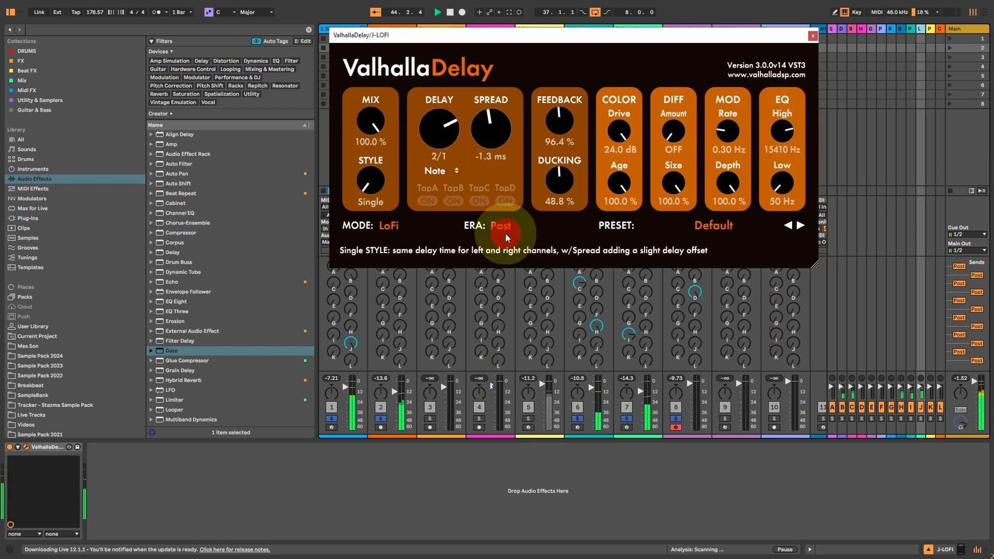
pyautogui.click(507, 261)
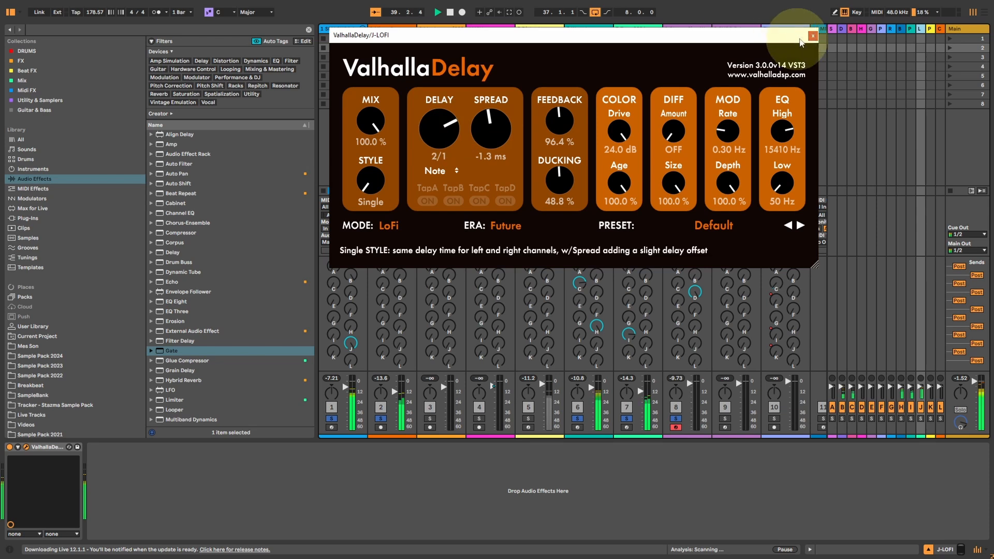
pyautogui.moveTo(442, 154); pyautogui.dragTo(430, 206)
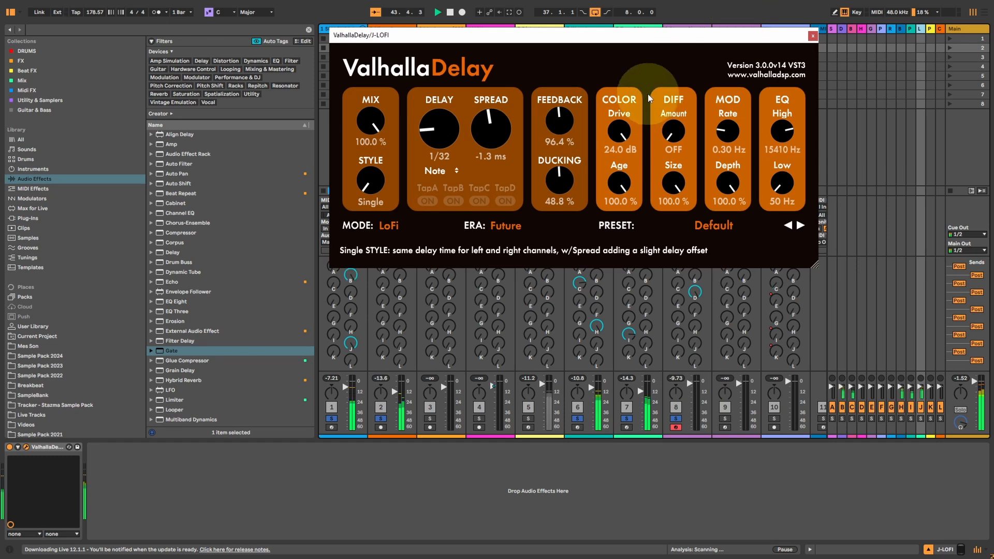
pyautogui.click(813, 36)
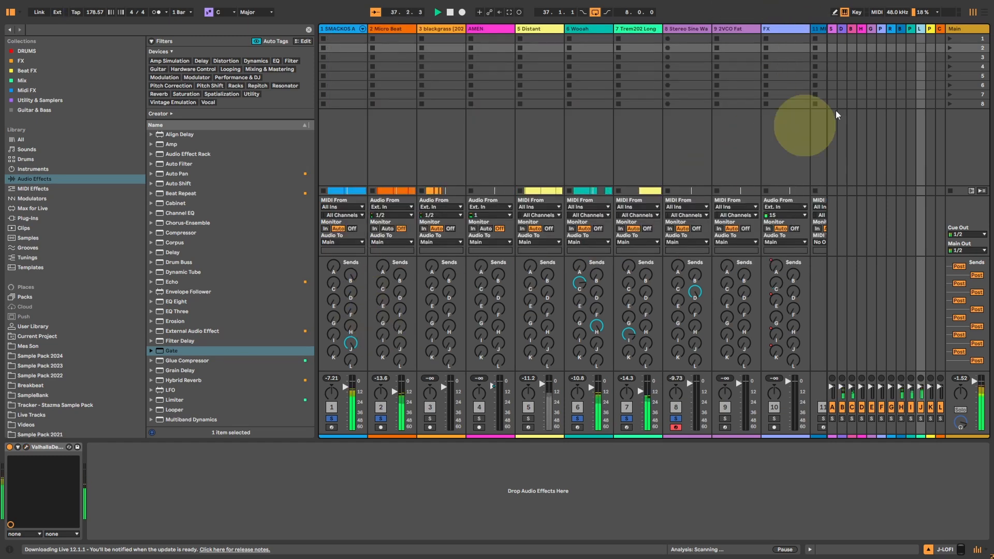
# Examine the PhaserDDL mode settings in the K-PHASER DL return's ValhallaDelay.
pyautogui.click(930, 28)
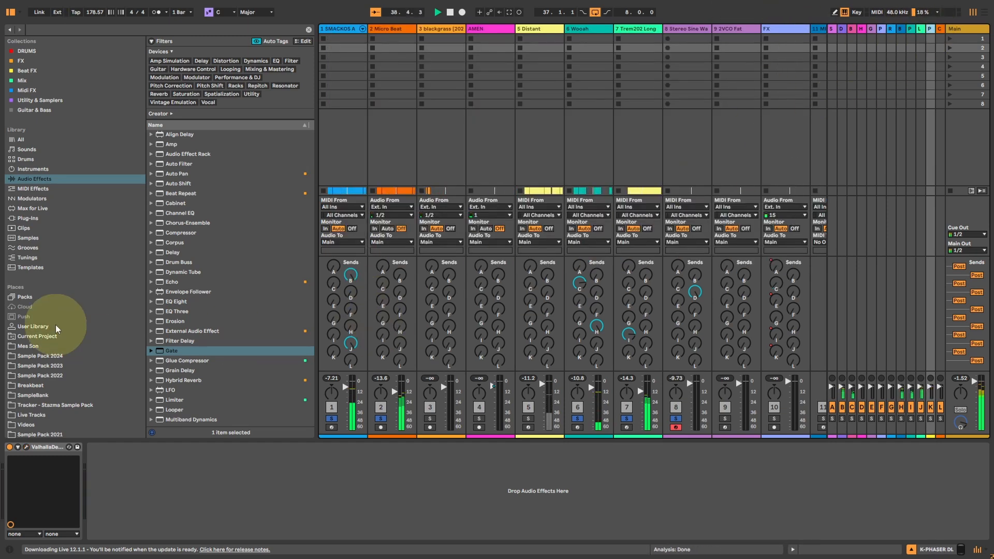
pyautogui.click(26, 447)
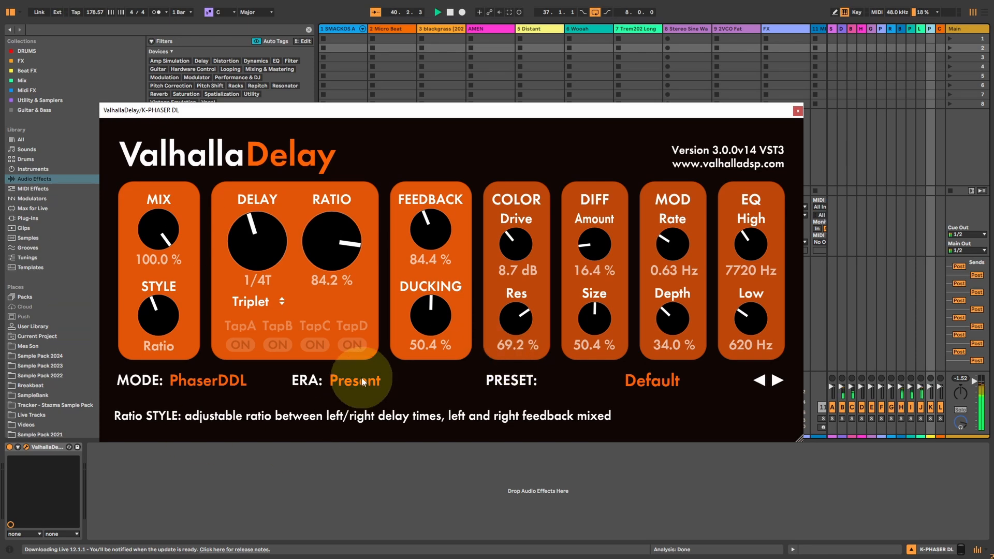
pyautogui.click(798, 111)
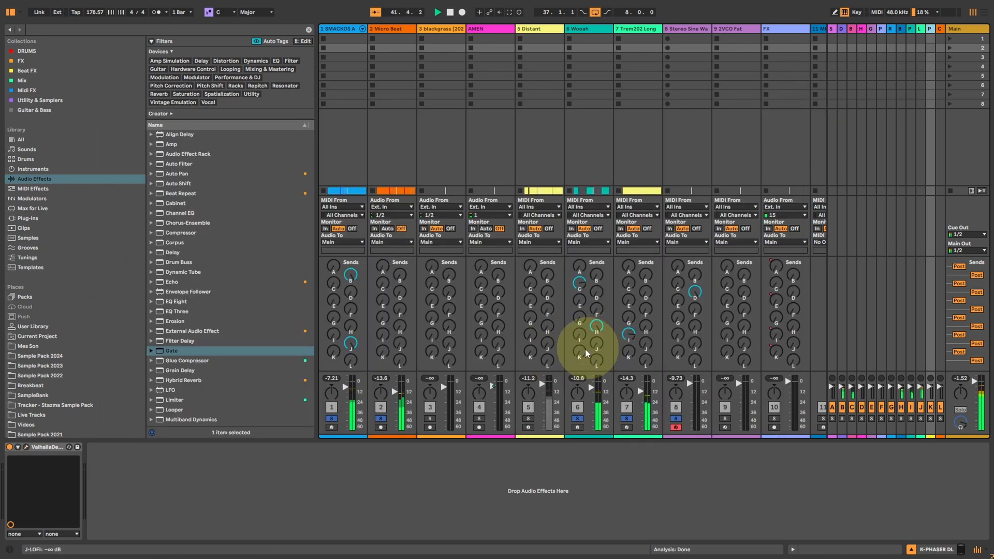
# Raise the Wooah and Trem202 Long sends to K-PHASER DL, with Wooah at 0.0 dB, and set that delay's Style to Quad.
pyautogui.moveTo(583, 356); pyautogui.dragTo(583, 350)
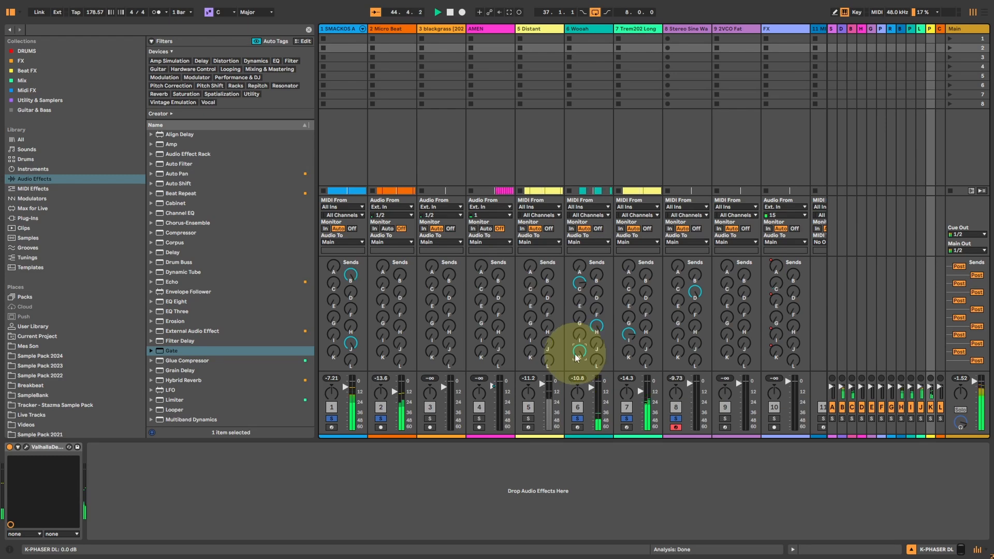
pyautogui.moveTo(629, 354); pyautogui.dragTo(630, 350)
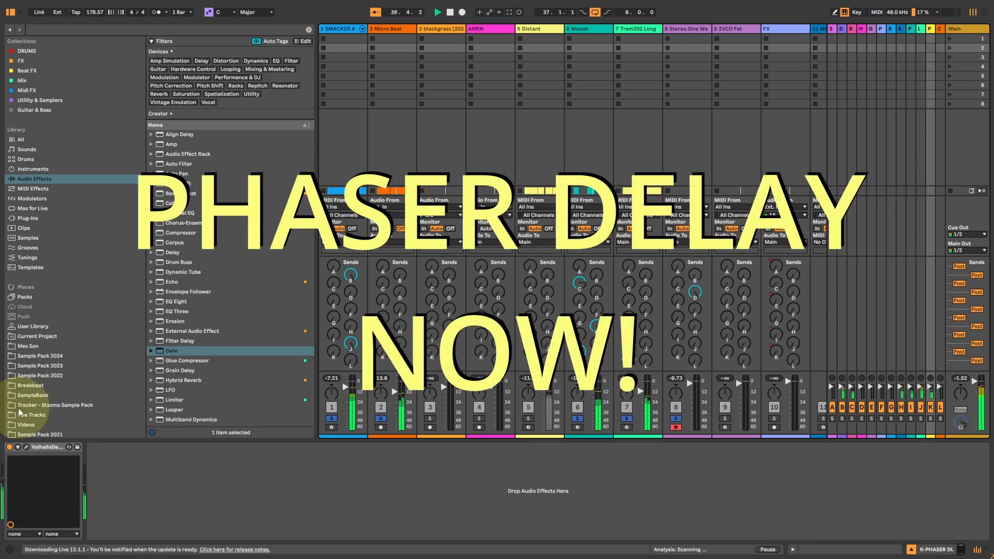
pyautogui.click(25, 447)
pyautogui.click(168, 328)
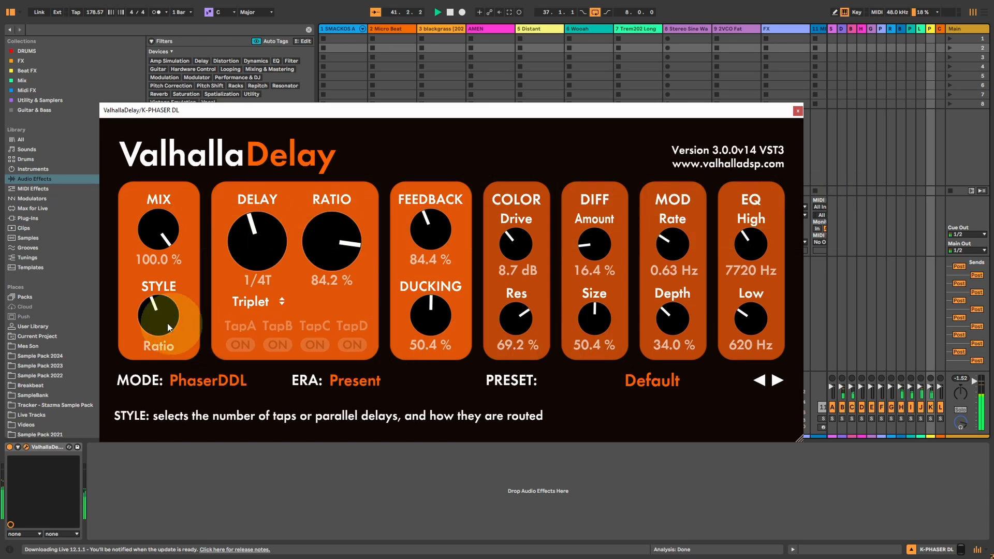
pyautogui.click(150, 311)
pyautogui.moveTo(154, 306)
pyautogui.mouseDown()
pyautogui.moveTo(157, 285)
pyautogui.moveTo(161, 292)
pyautogui.mouseUp()
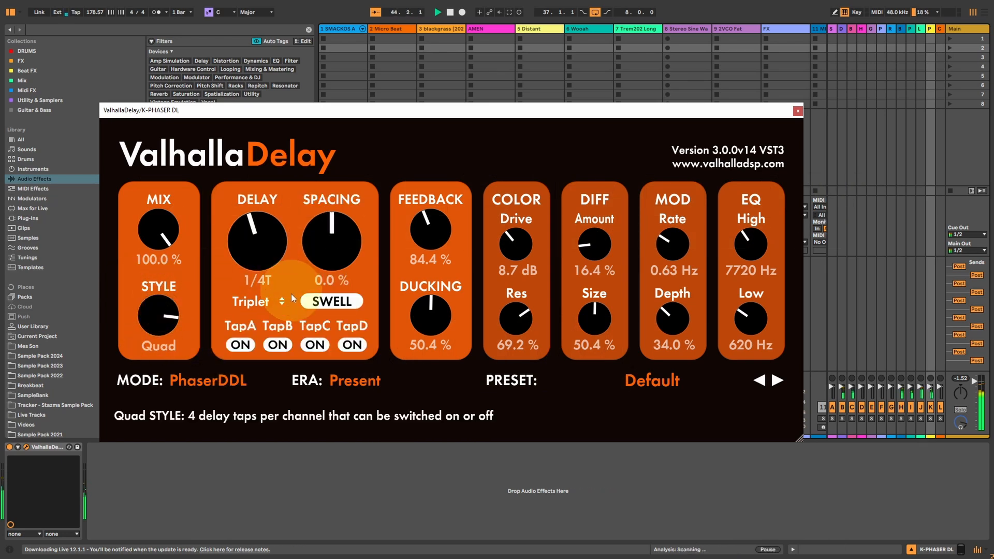
# Set the PhaserDDL delay's Feedback to 94.0 %, Color Res to 81.6 % and Mod Rate to 0.22 Hz.
pyautogui.moveTo(454, 222); pyautogui.dragTo(442, 220)
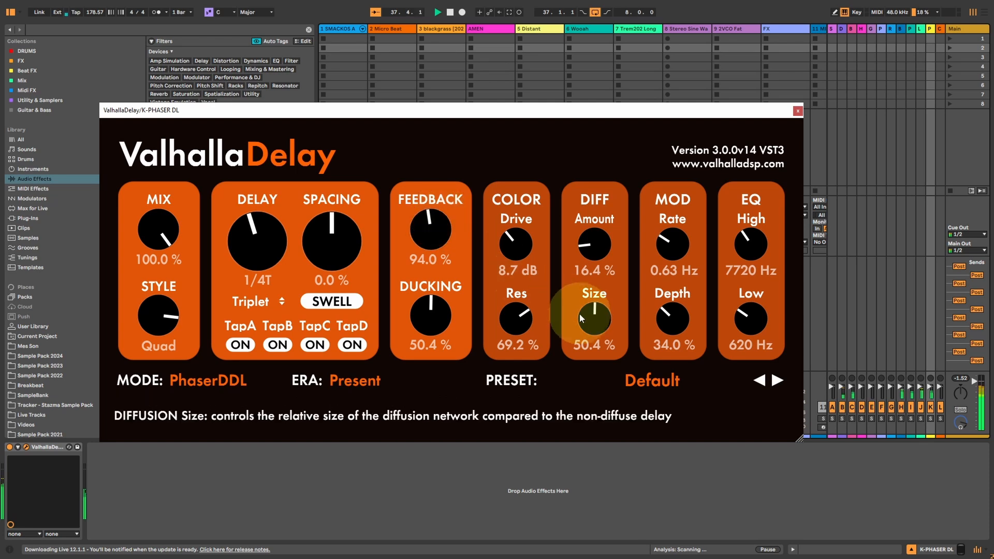
pyautogui.moveTo(531, 314); pyautogui.dragTo(533, 297)
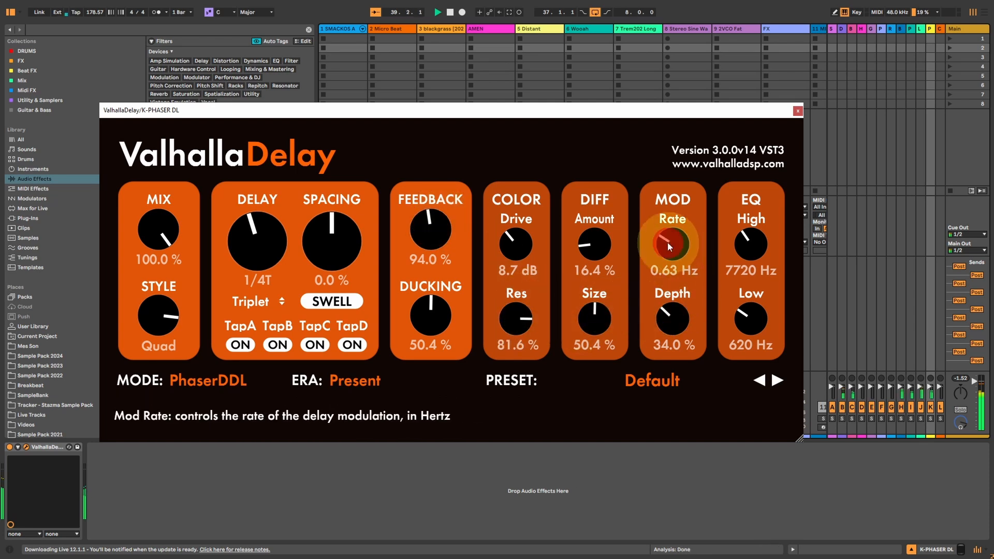
pyautogui.moveTo(667, 242); pyautogui.dragTo(666, 220)
pyautogui.moveTo(646, 256); pyautogui.dragTo(690, 256)
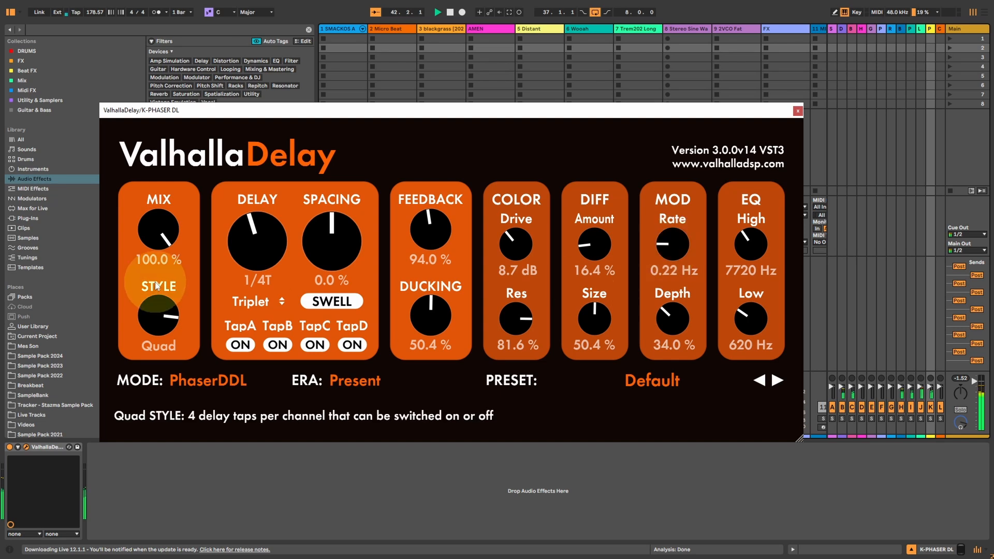
# Set the PhaserDDL delay's time to 1/1T, Spacing to -56.0 % and Ducking to 18.8 %.
pyautogui.click(257, 259)
pyautogui.moveTo(270, 242); pyautogui.dragTo(271, 221)
pyautogui.moveTo(342, 242); pyautogui.dragTo(345, 275)
pyautogui.click(432, 337)
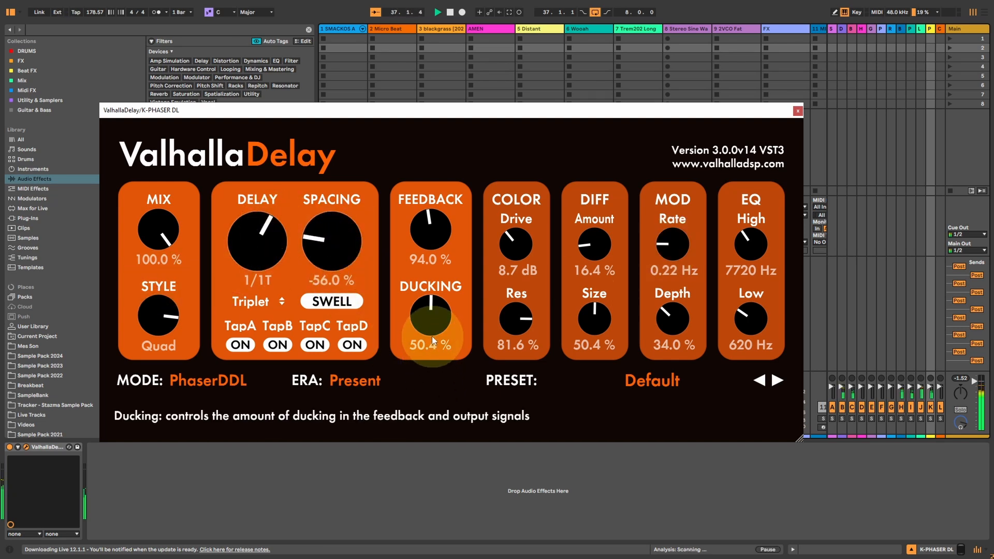
pyautogui.moveTo(430, 328); pyautogui.dragTo(418, 370)
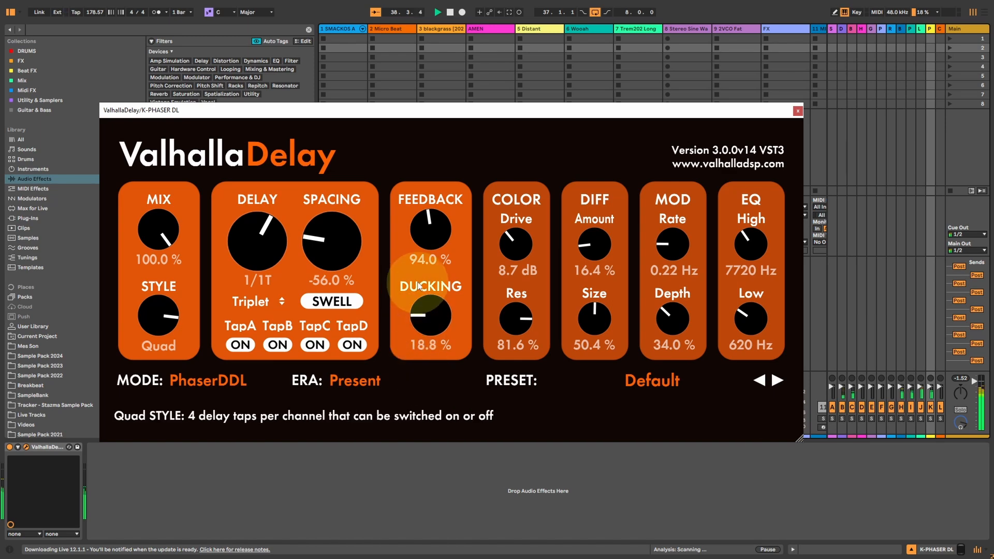
# Raise the PhaserDDL delay's Feedback to 137.2 % and close its window.
pyautogui.click(404, 246)
pyautogui.moveTo(404, 247); pyautogui.dragTo(427, 204)
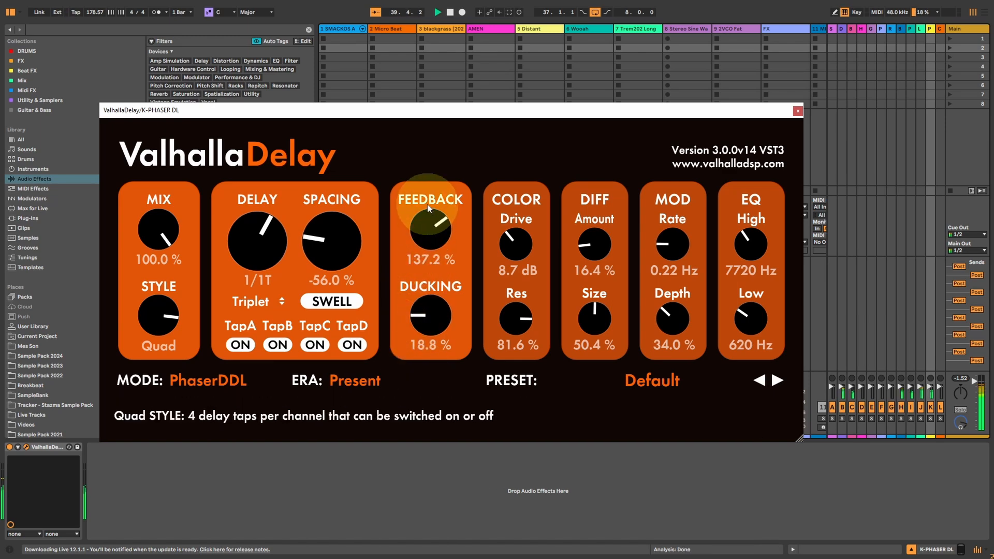
pyautogui.click(427, 234)
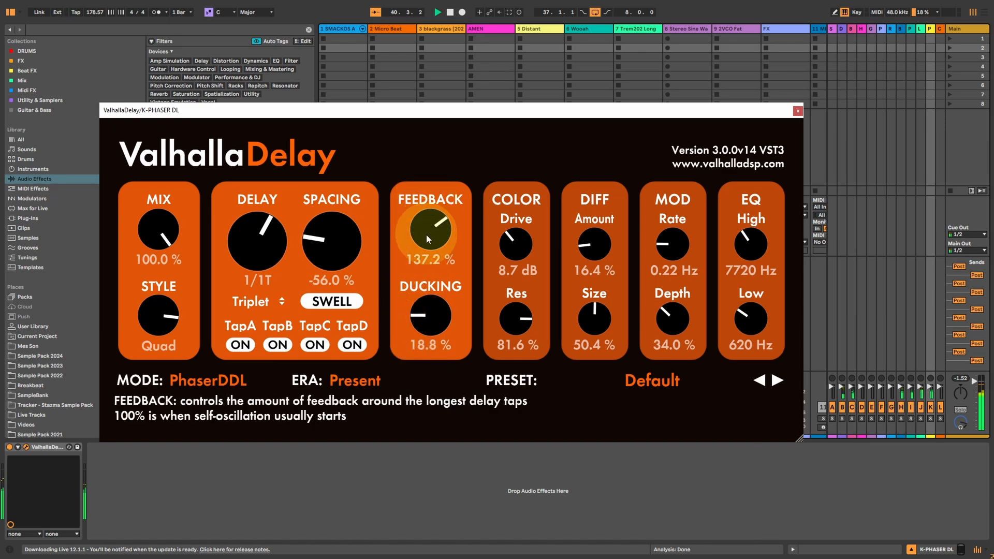
pyautogui.click(797, 110)
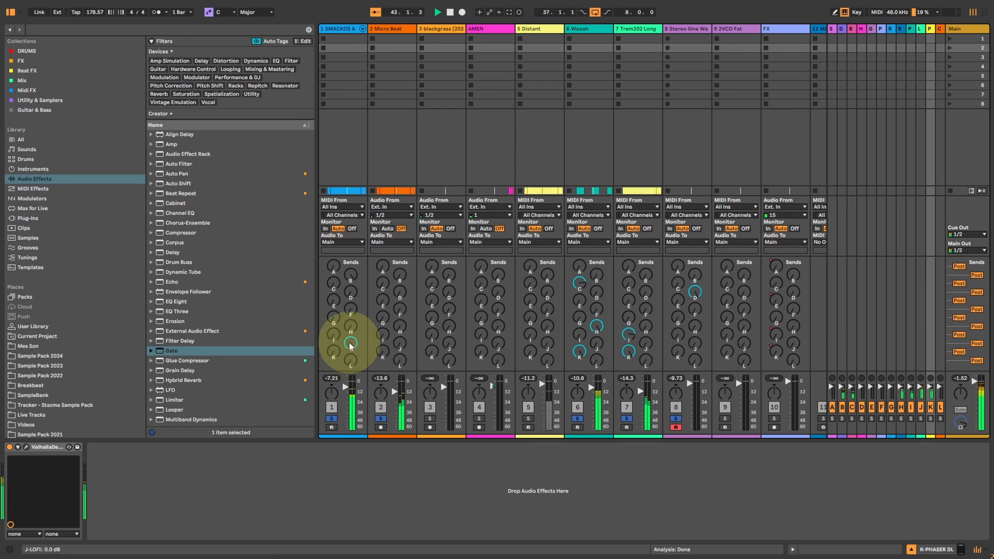
# Clear the SMACKOS track's sends to J and K, and set the K-PHASER DL delay's Feedback to 69.2 %.
pyautogui.click(333, 352)
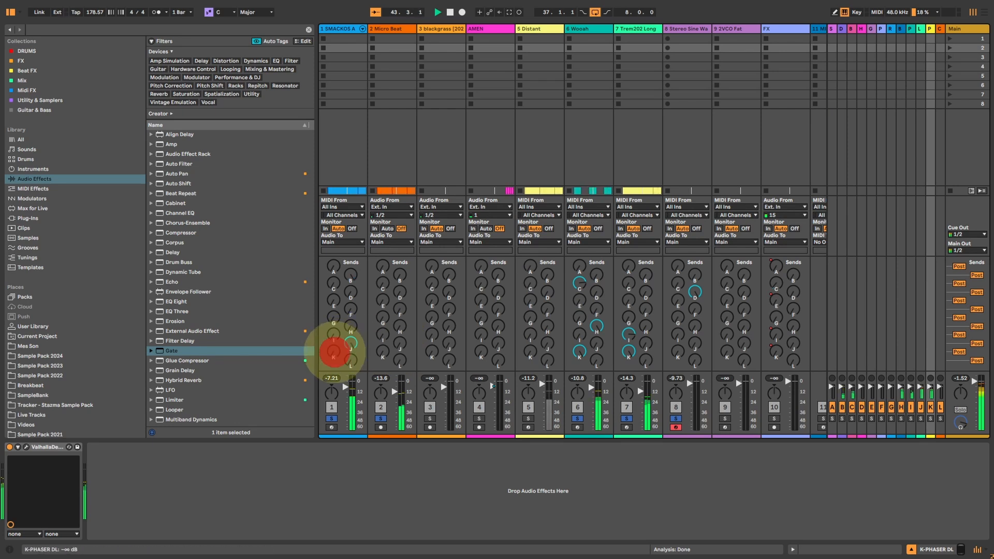
pyautogui.doubleClick(334, 351)
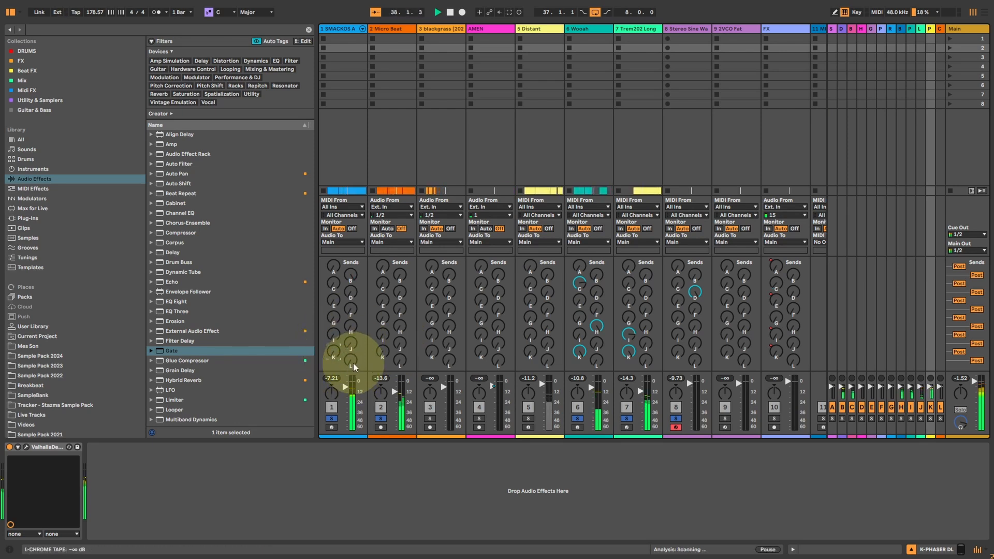
pyautogui.click(26, 446)
pyautogui.moveTo(430, 225); pyautogui.dragTo(428, 256)
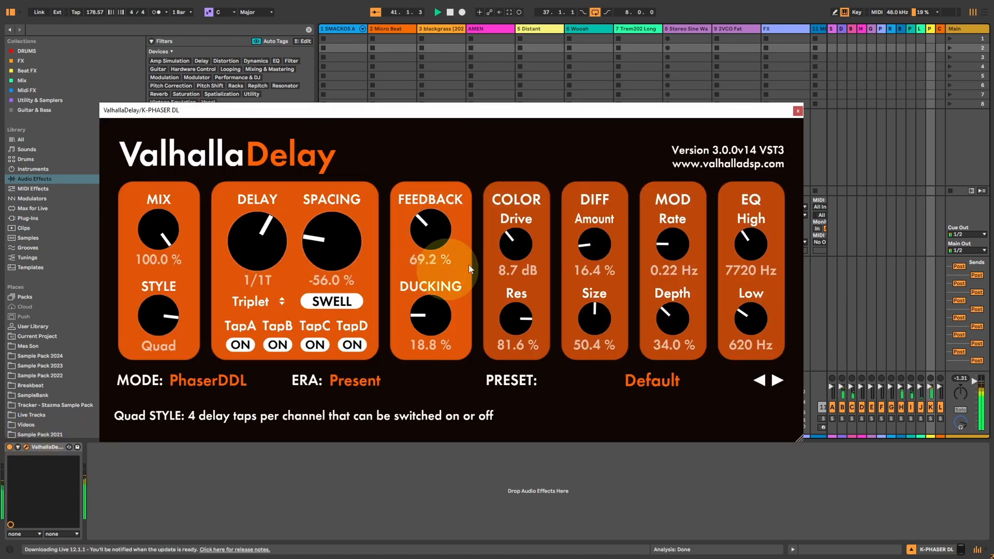
pyautogui.click(798, 112)
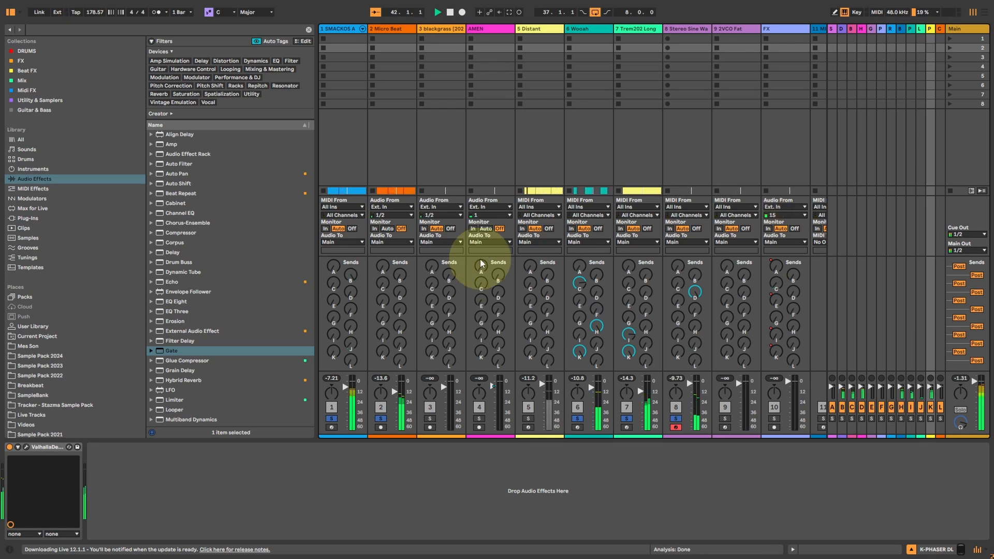
# Examine the ChromeTape mode settings in the L-CHROME TAPE return's ValhallaDelay and look over the return tracks in the Arrangement.
pyautogui.click(939, 29)
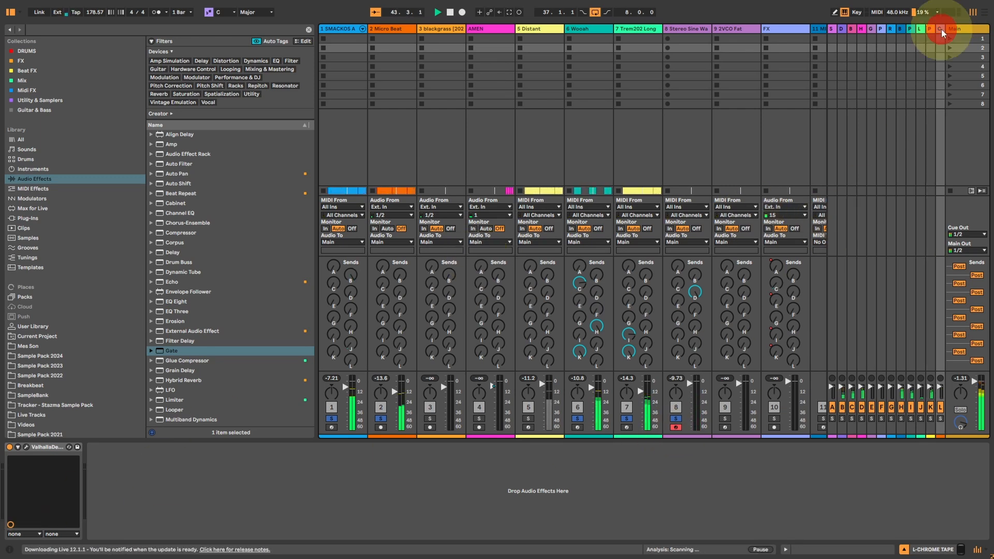
pyautogui.click(25, 447)
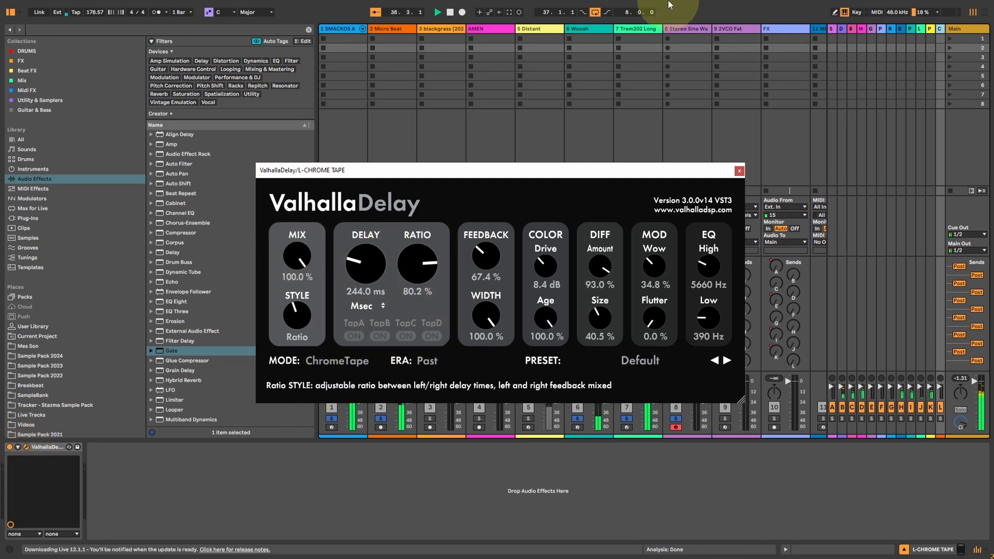
pyautogui.press('Tab')
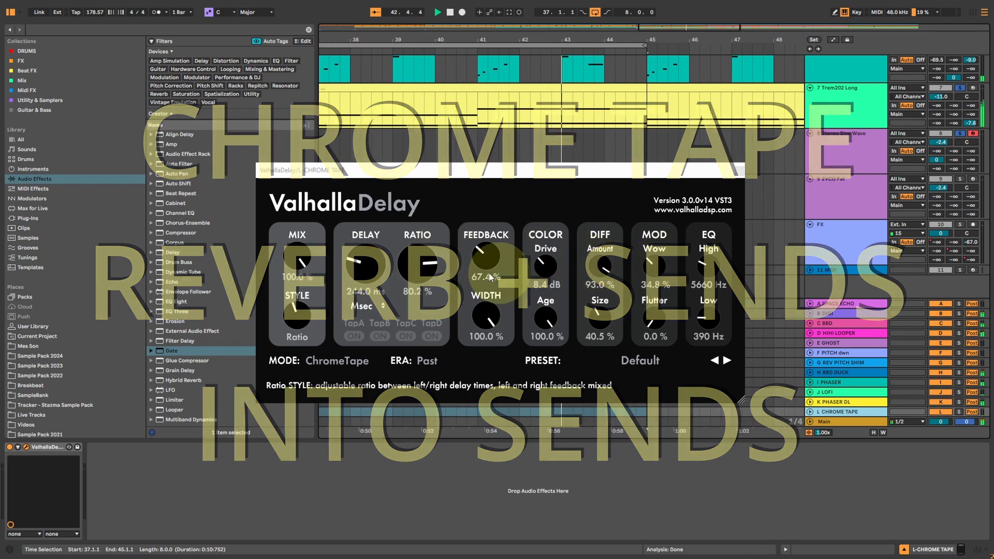
pyautogui.click(740, 170)
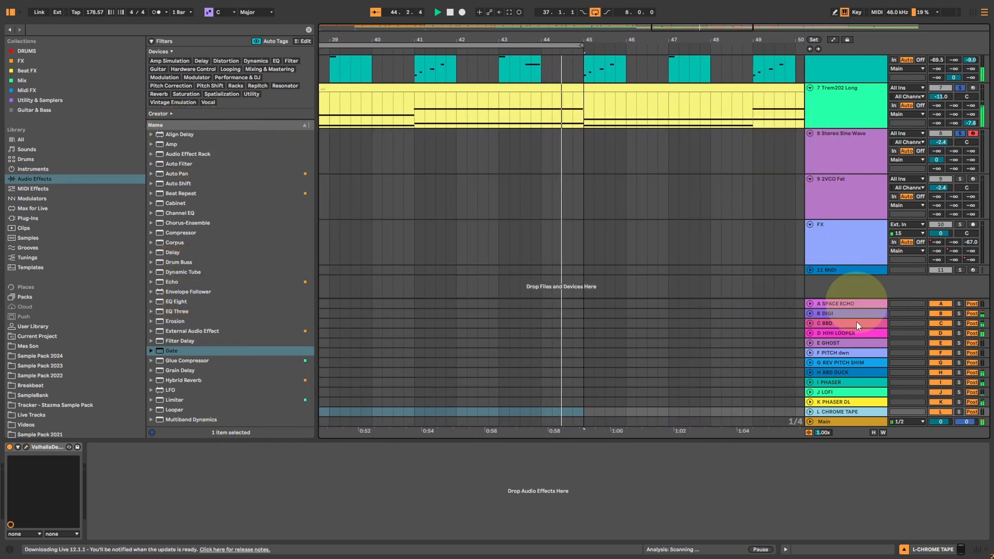
pyautogui.press('Tab')
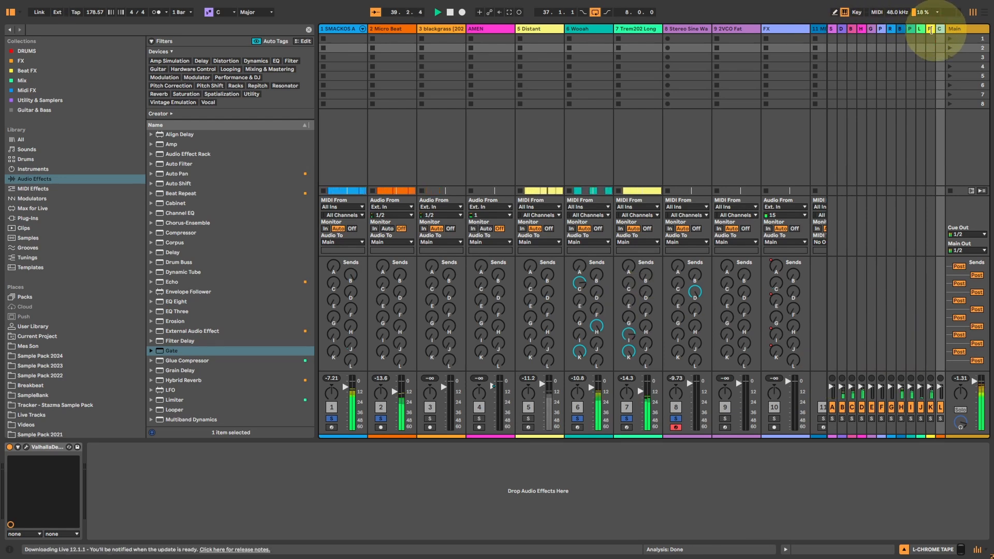
# Widen the L-CHROME TAPE and D-HIHI LOOPER return tracks in the mixer so their send controls are accessible.
pyautogui.moveTo(930, 29); pyautogui.dragTo(805, 58)
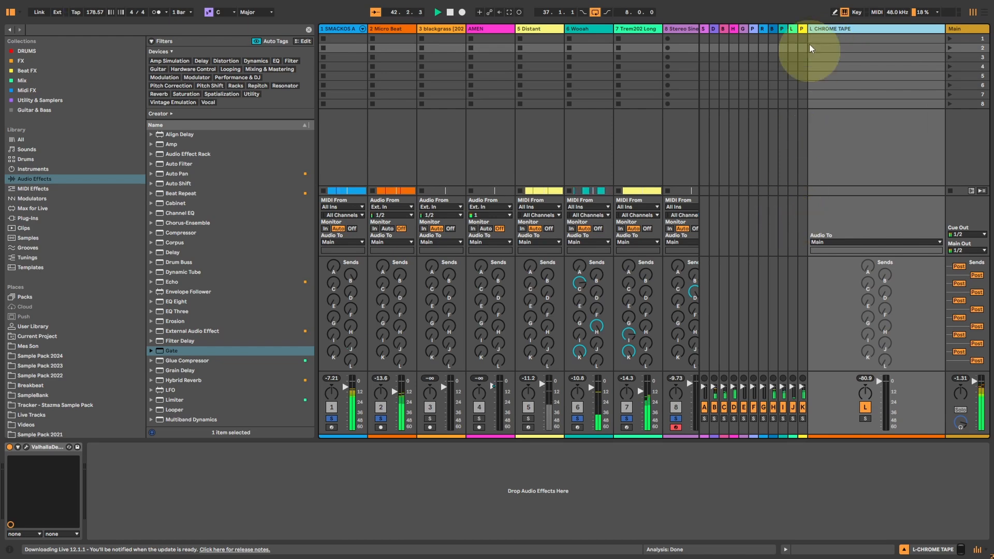
pyautogui.click(742, 29)
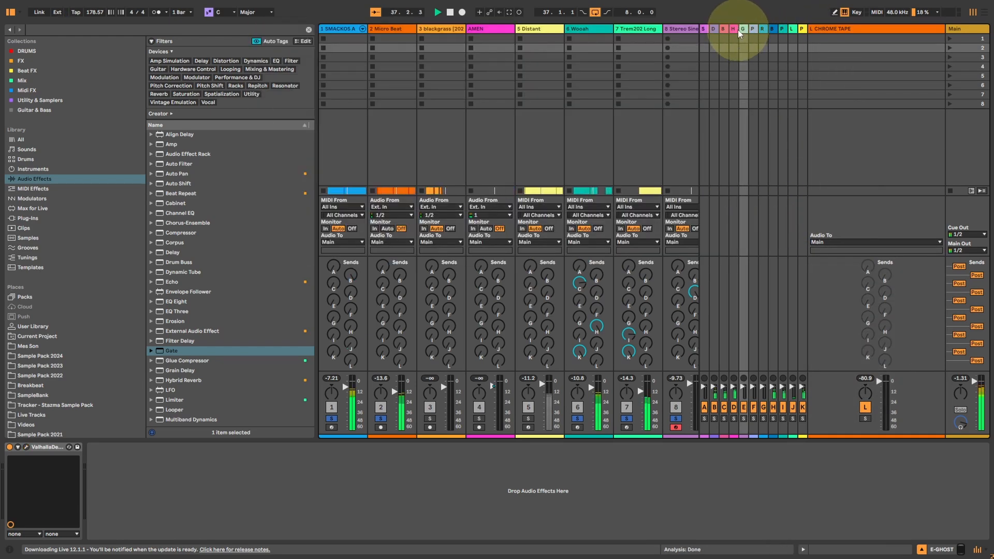
pyautogui.click(733, 29)
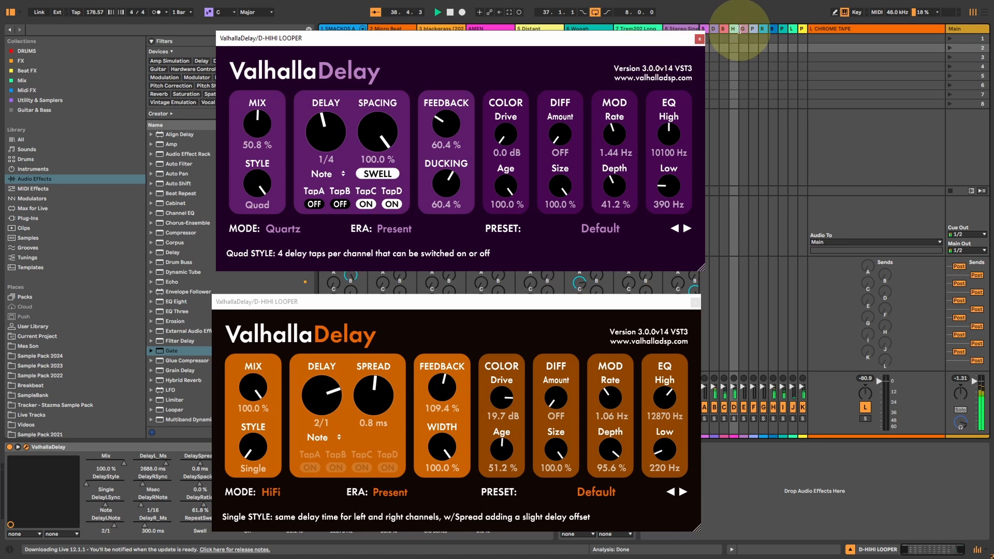
pyautogui.moveTo(737, 29); pyautogui.dragTo(687, 7)
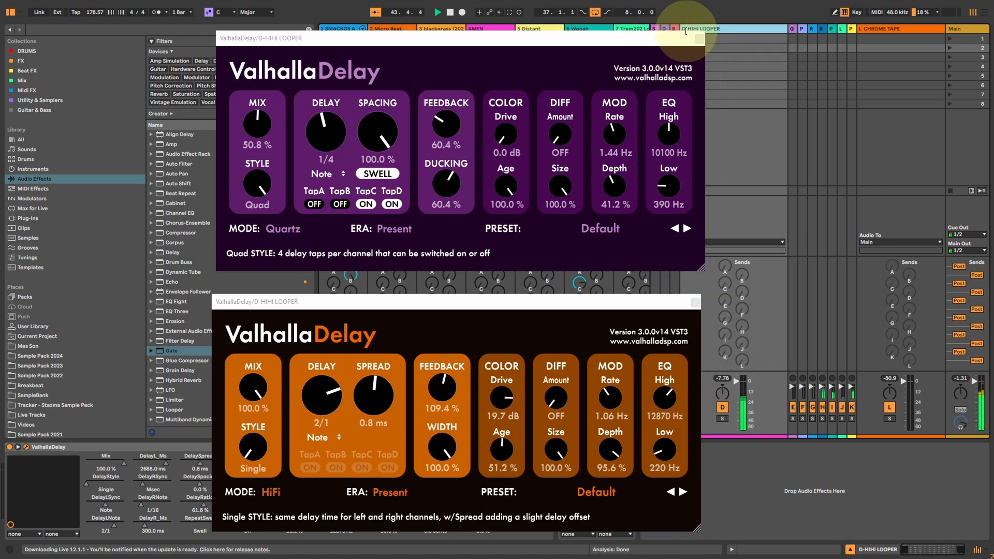
# Enable send L on the D-HIHI LOOPER return and raise it to -2.5 dB to feed L-CHROME TAPE.
pyautogui.rightClick(743, 360)
pyautogui.click(764, 367)
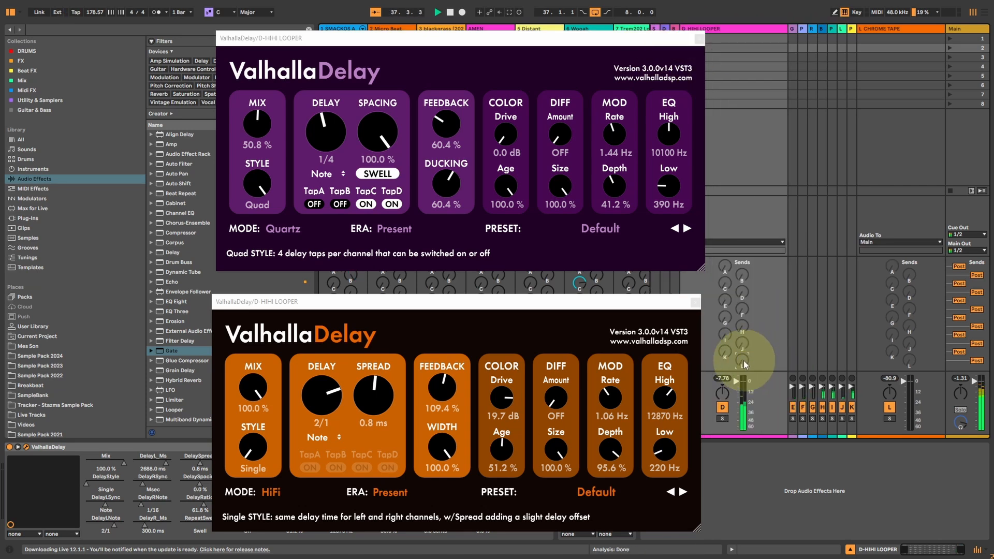
pyautogui.moveTo(742, 360); pyautogui.dragTo(741, 331)
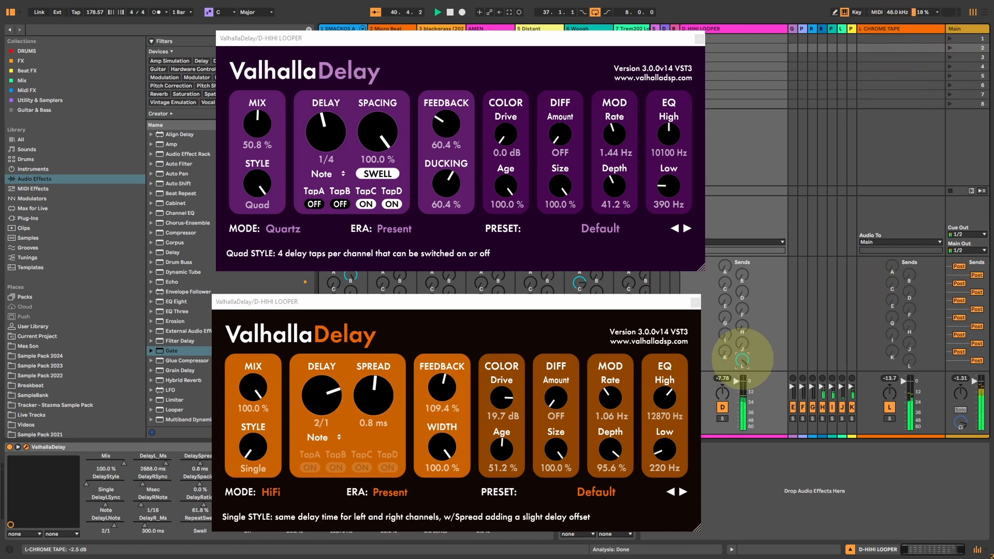
# Close both D-HIHI LOOPER delay windows and audition the L-CHROME TAPE return on its own by briefly soloing it.
pyautogui.click(695, 302)
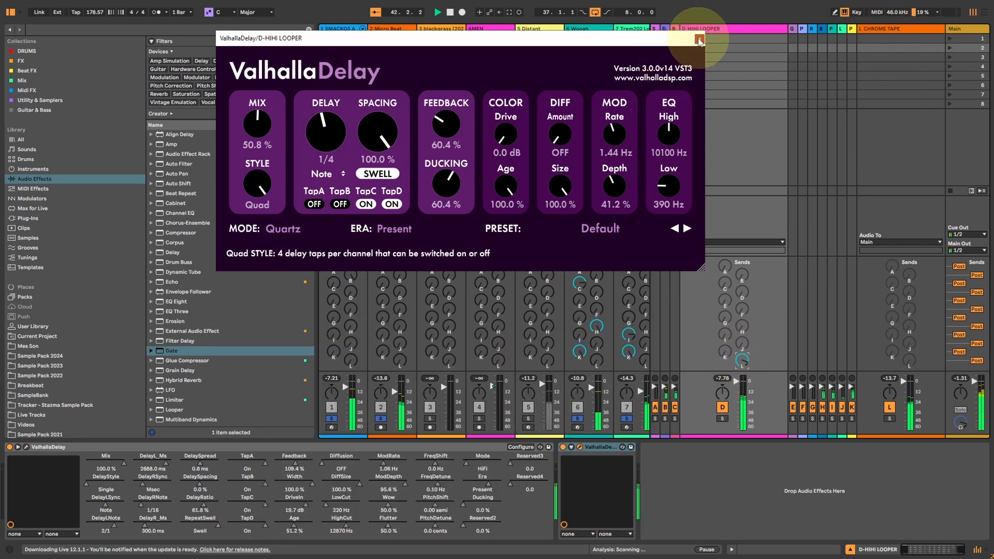
pyautogui.click(699, 39)
pyautogui.click(890, 419)
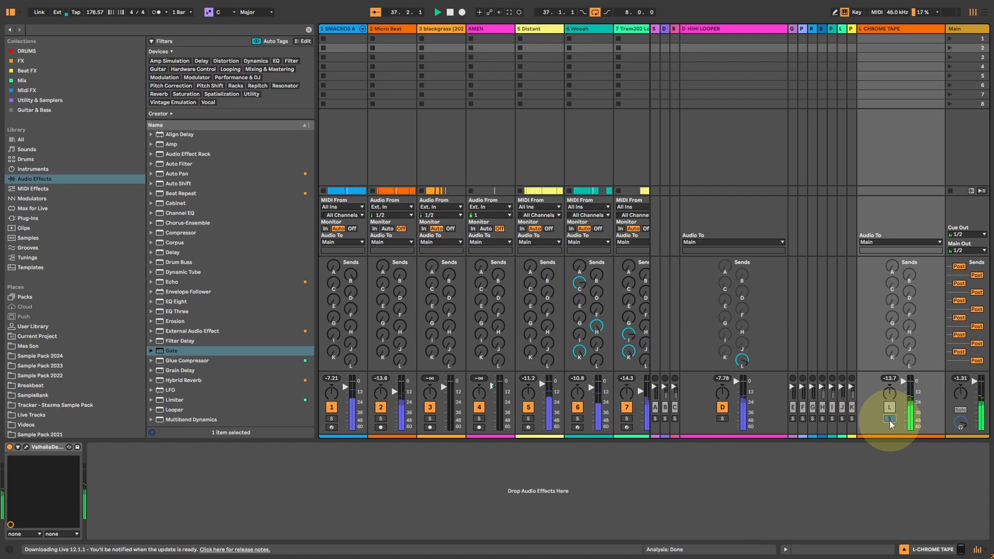
pyautogui.click(889, 418)
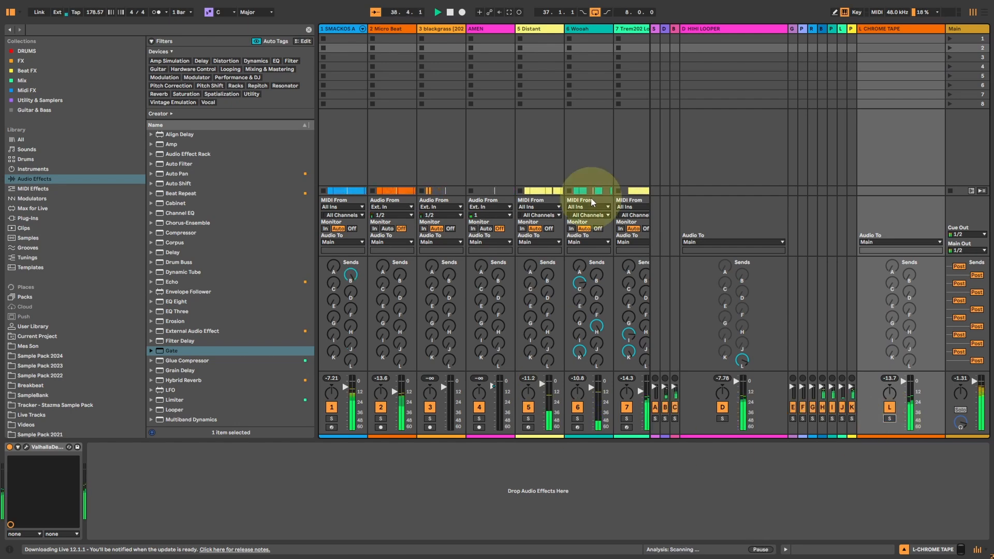
# Find the AMEN track in the Arrangement and solo it.
pyautogui.press('Tab')
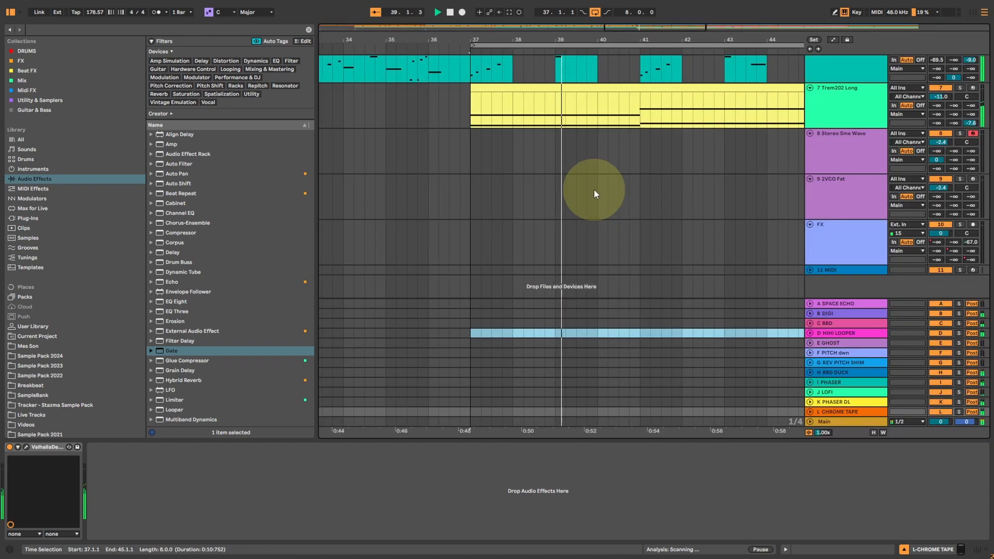
pyautogui.click(950, 97)
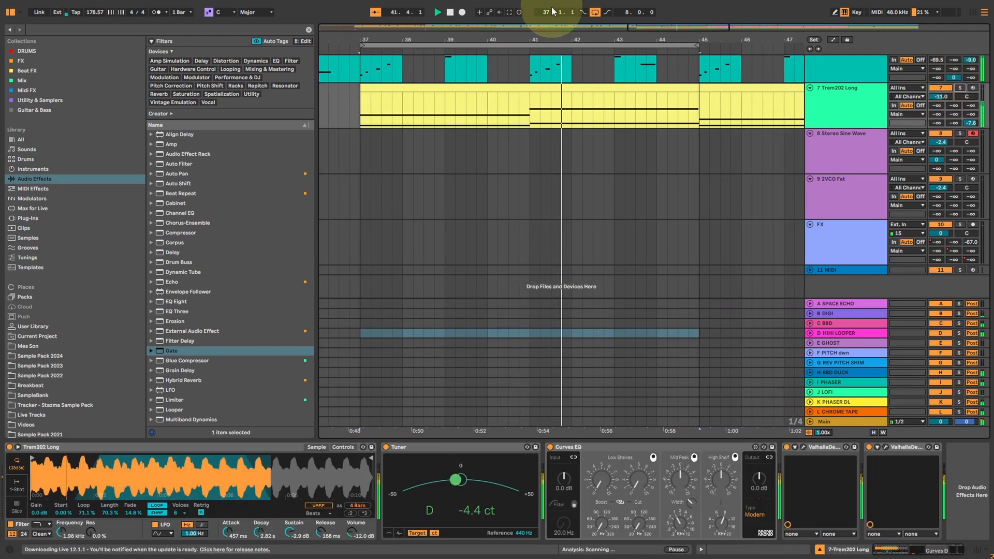
pyautogui.press('Tab')
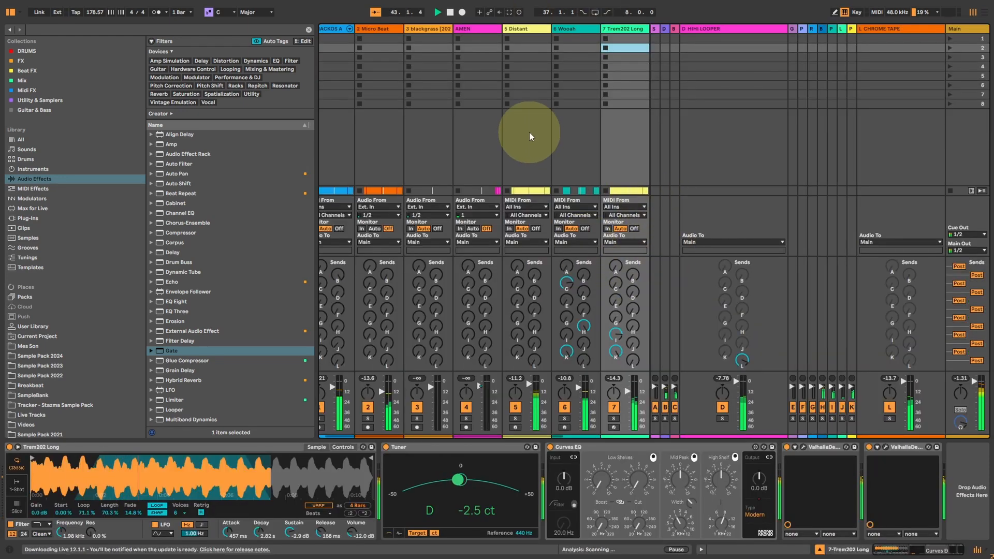
pyautogui.press('Tab')
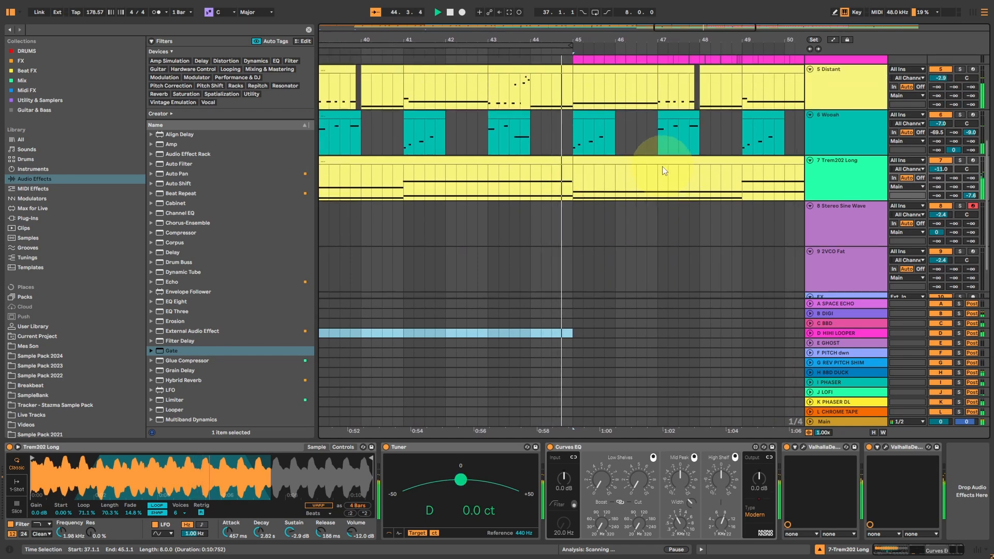
pyautogui.scroll(10, 591, 99)
pyautogui.click(961, 128)
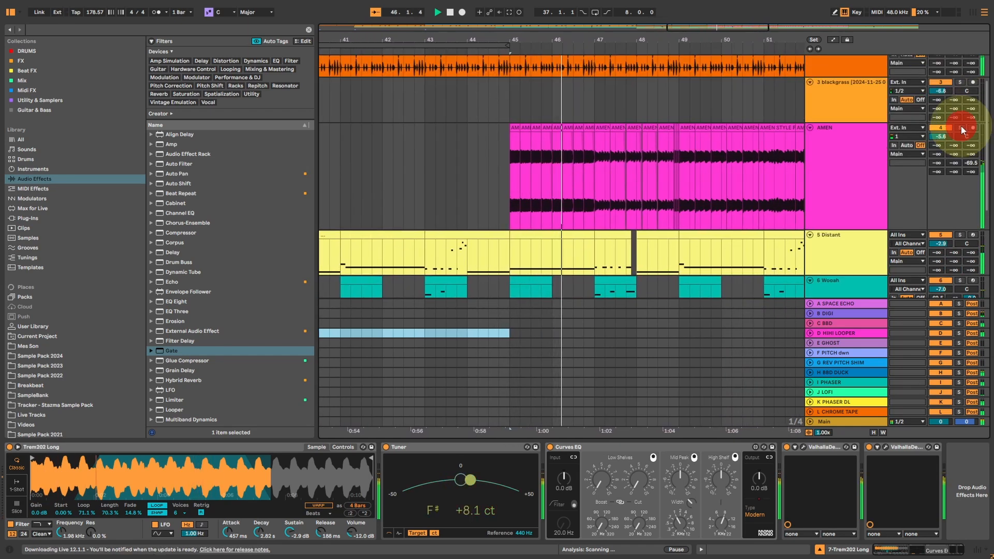
# Select the AMEN track, stop playback and briefly inspect its Digital-mode ValhallaDelay and the Envelope Follower modulating its mix.
pyautogui.click(842, 171)
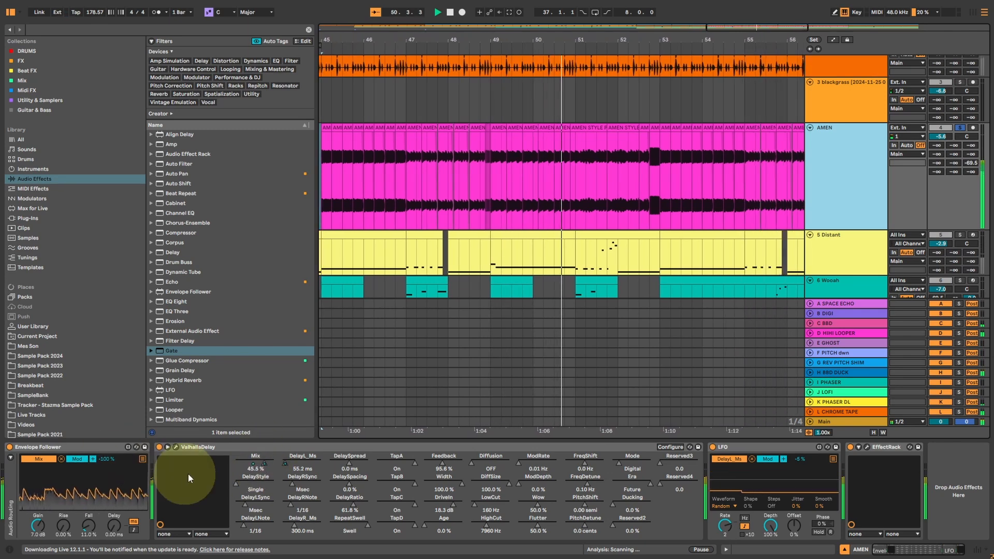
pyautogui.press('space')
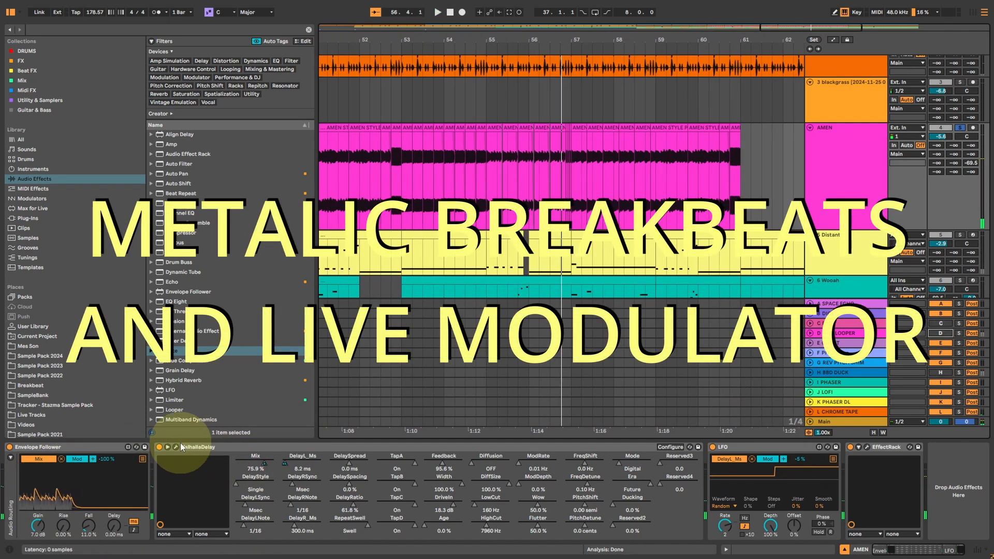
pyautogui.click(175, 446)
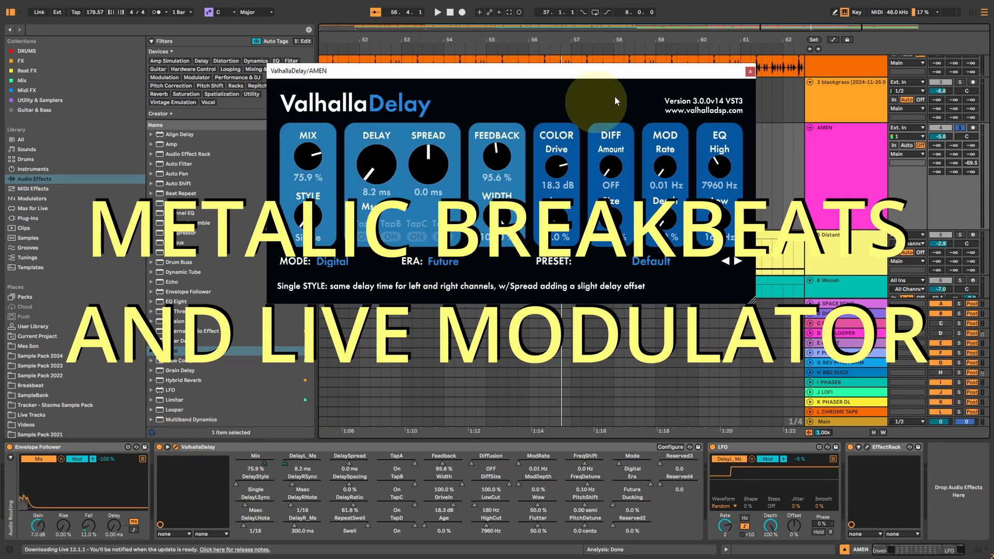
pyautogui.click(749, 72)
pyautogui.click(55, 500)
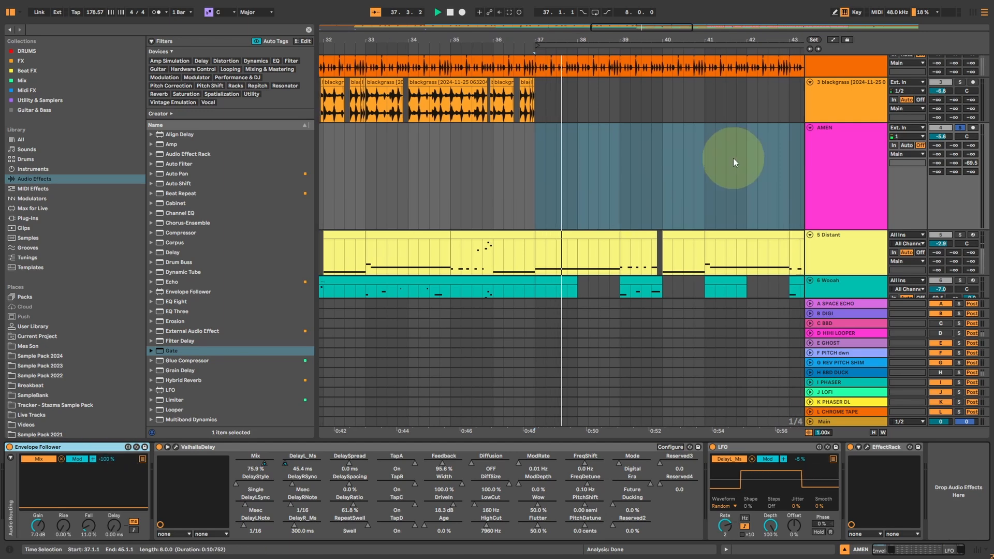
# Play AMEN from bar 45 and sweep its ValhallaDelay feedback through 111.6% and 0%, settling on 82.4%.
pyautogui.click(742, 163)
pyautogui.click(629, 129)
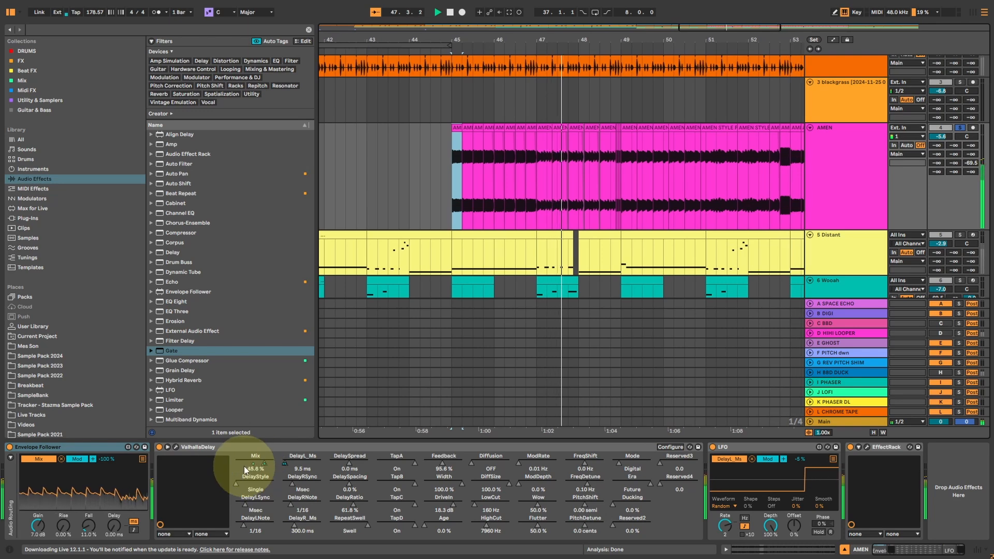
pyautogui.click(176, 447)
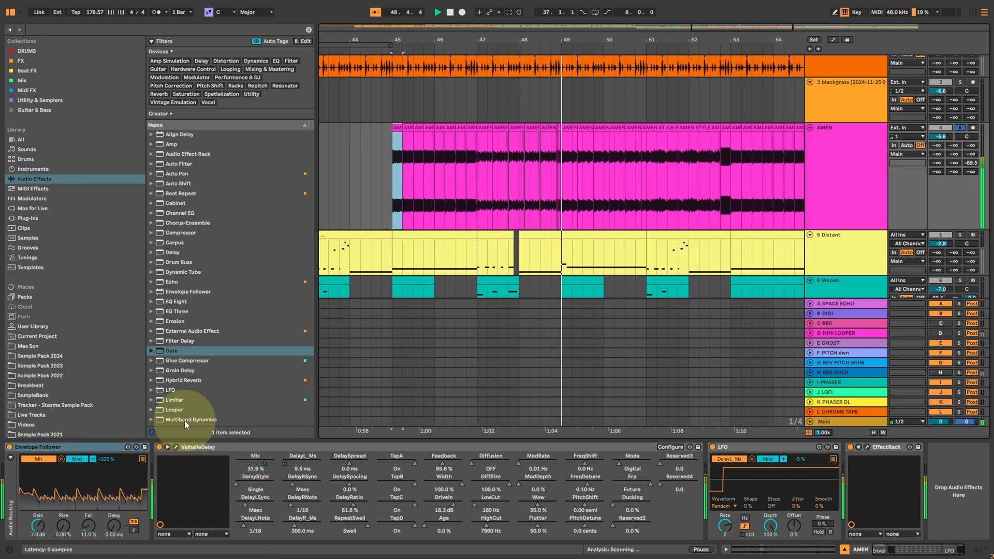
pyautogui.moveTo(477, 173); pyautogui.dragTo(496, 160)
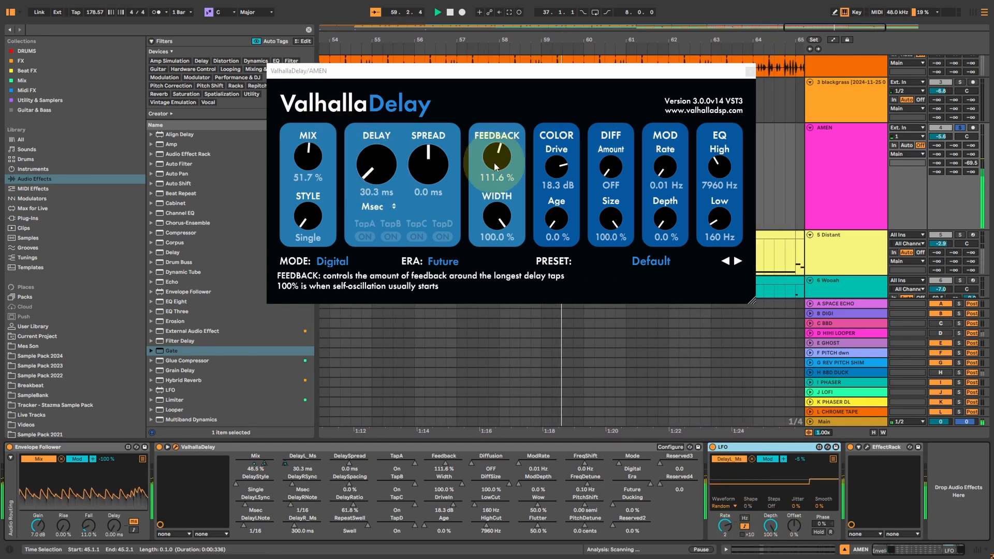
pyautogui.moveTo(494, 161); pyautogui.dragTo(488, 266)
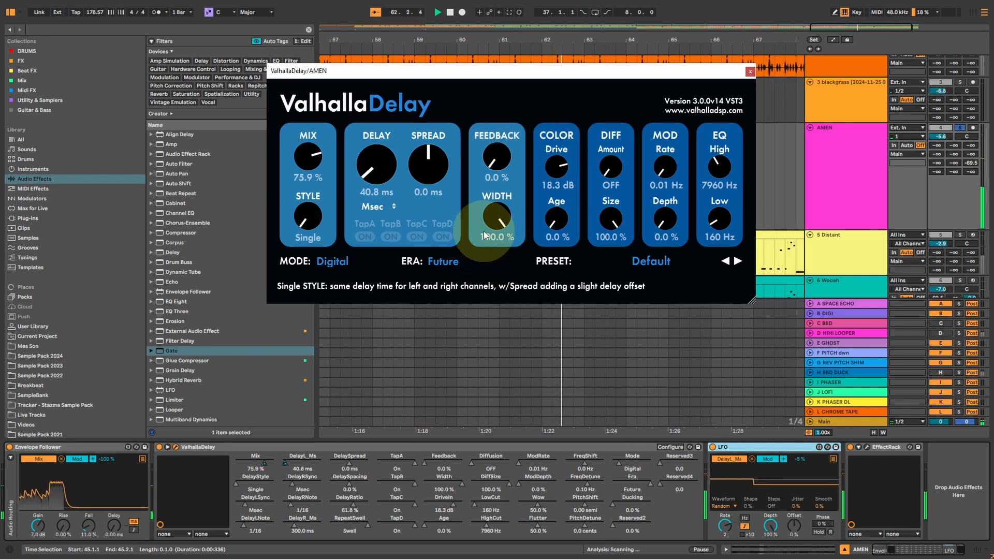
pyautogui.moveTo(490, 166)
pyautogui.mouseDown()
pyautogui.moveTo(496, 107)
pyautogui.moveTo(491, 170)
pyautogui.mouseUp()
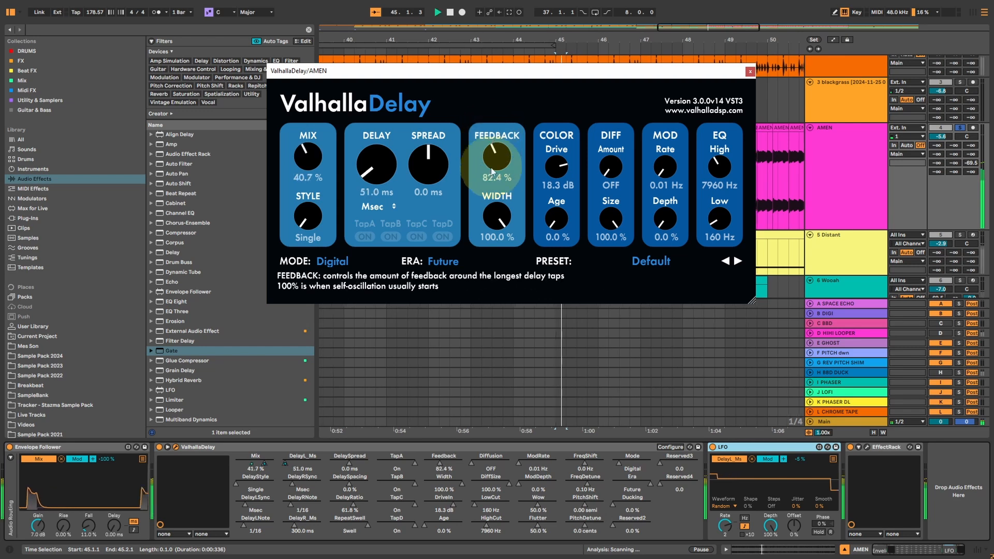
pyautogui.click(376, 189)
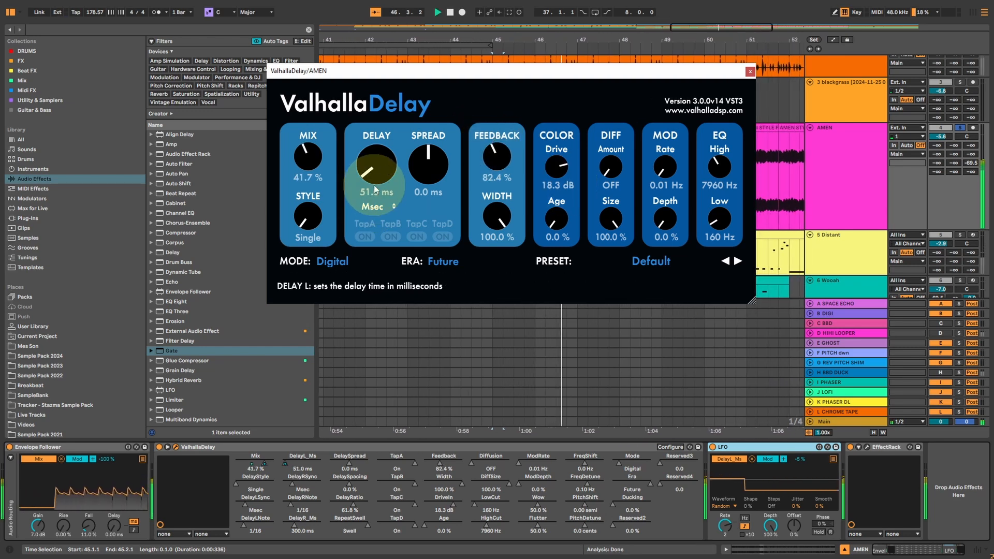
pyautogui.click(750, 71)
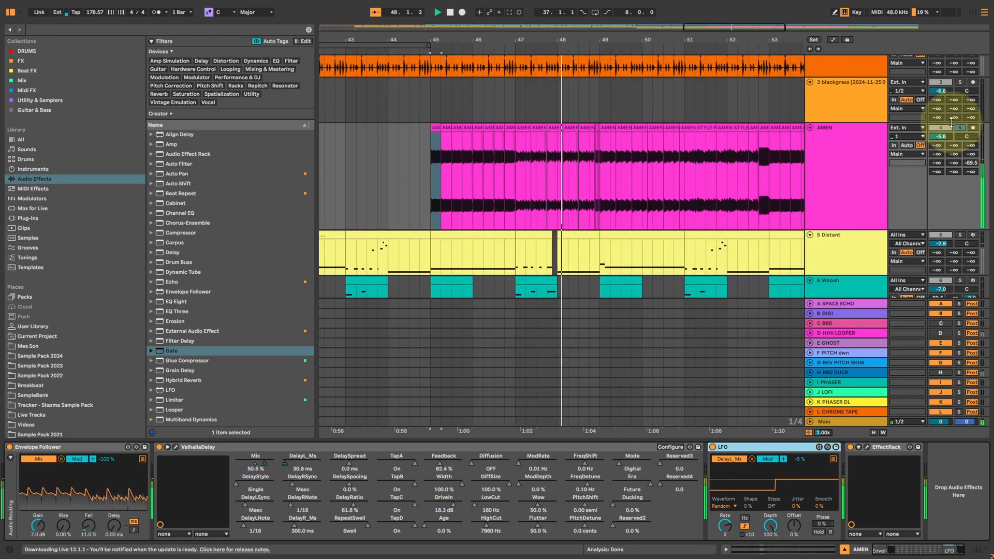
# Unsolo AMEN, play the arrangement from the start and look through its tracks, including FX.
pyautogui.click(437, 12)
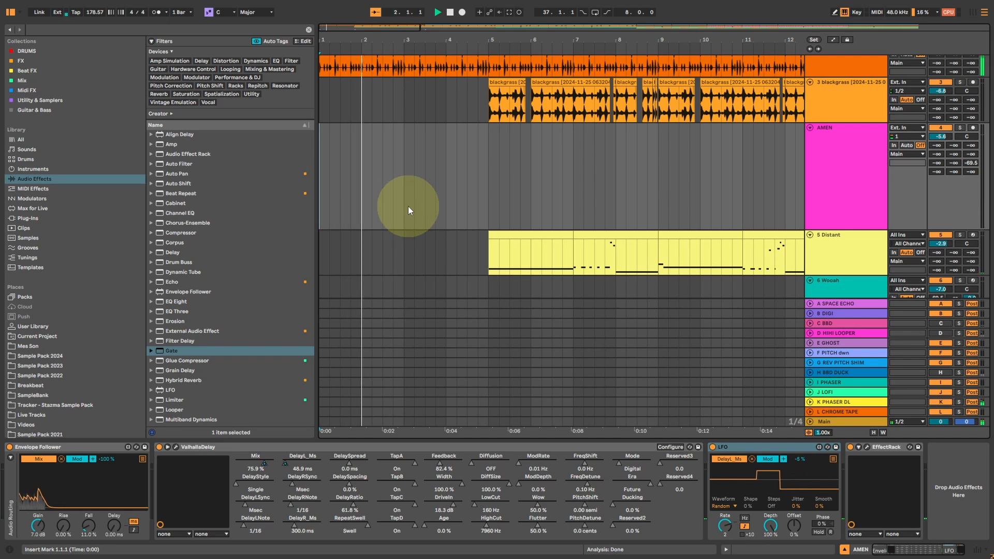
pyautogui.scroll(-5, 408, 206)
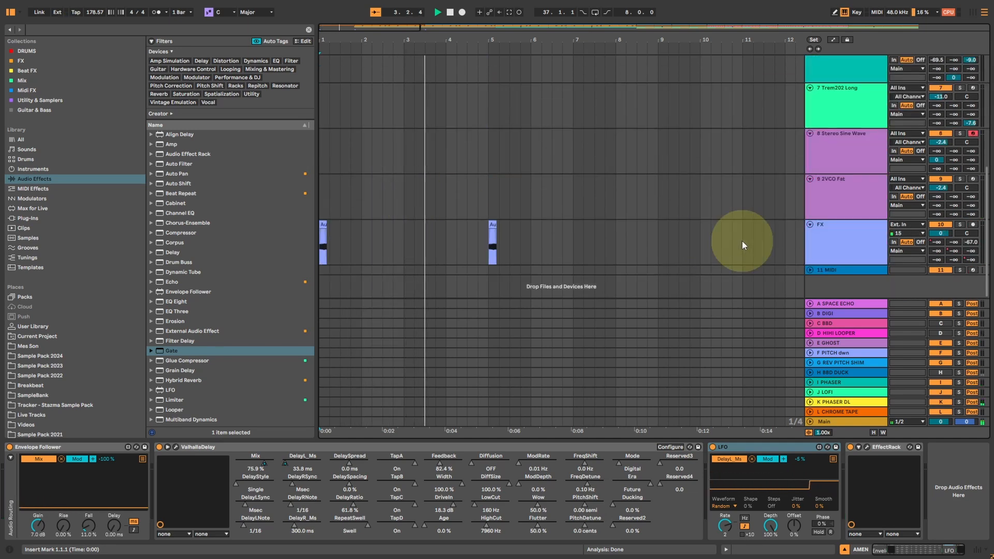
pyautogui.click(816, 238)
pyautogui.scroll(5, 572, 166)
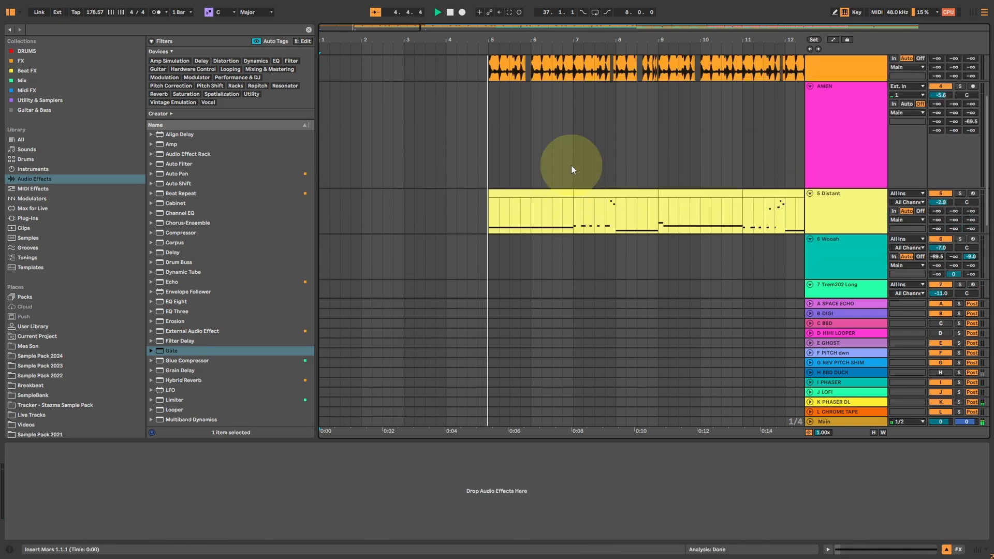
pyautogui.scroll(3, 571, 167)
pyautogui.scroll(-5, 571, 167)
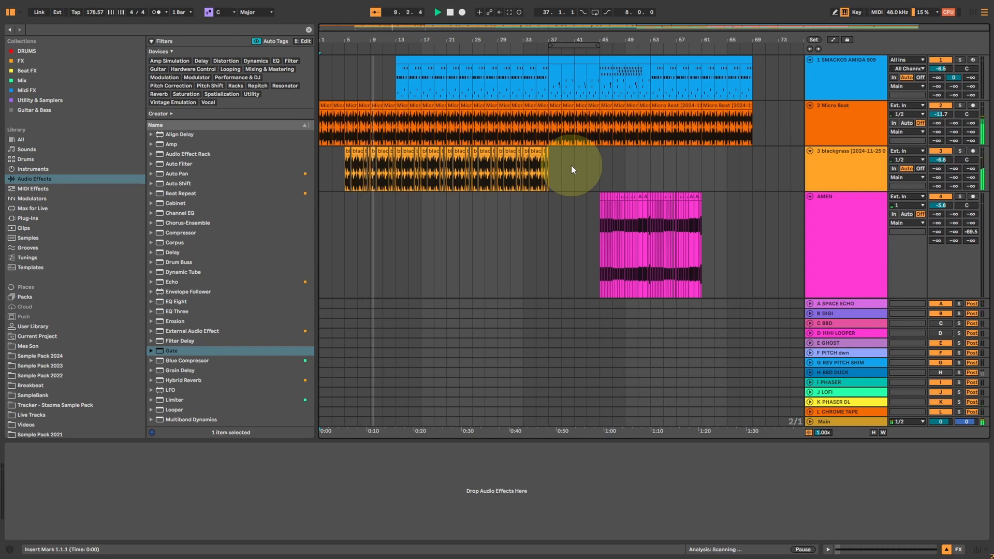
# Show the Session View, arm 7 Trem202 Long for playing and open its Analog-mode ValhallaDelay clear of the mixer.
pyautogui.press('Tab')
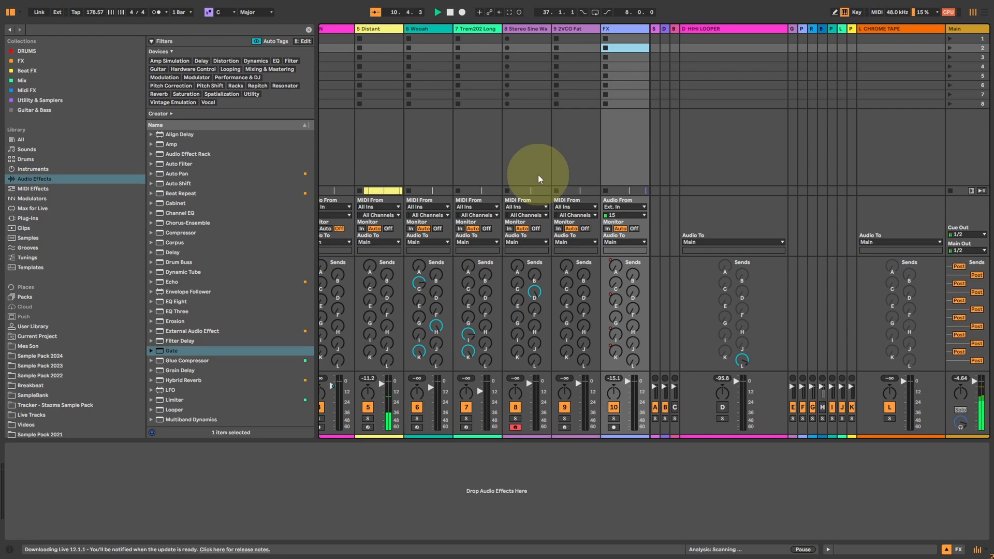
pyautogui.click(580, 27)
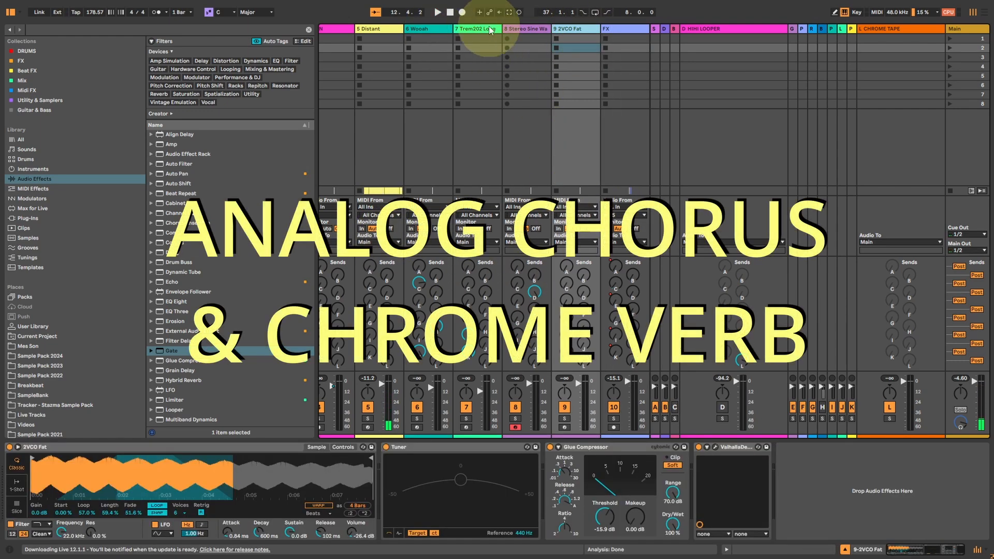
pyautogui.click(458, 48)
pyautogui.click(466, 427)
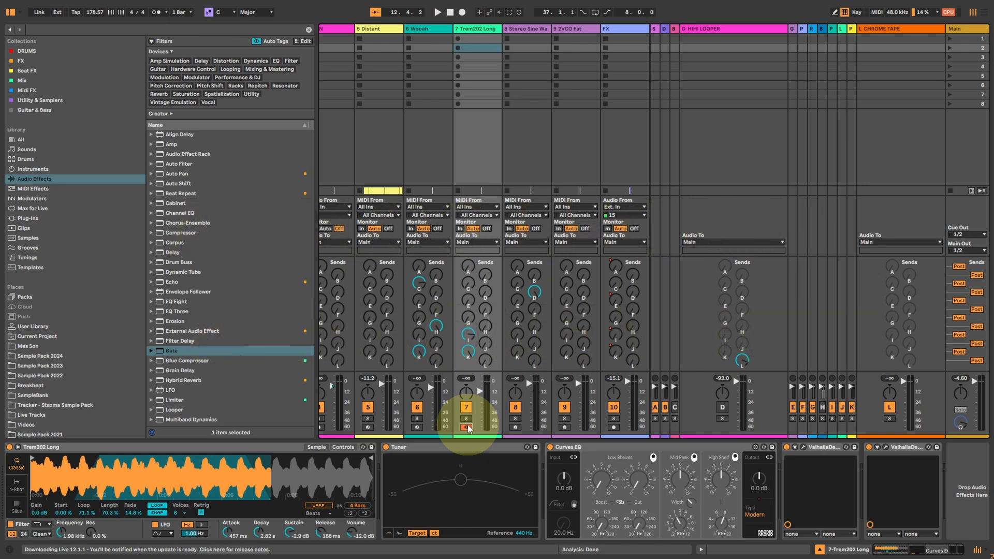
pyautogui.click(804, 447)
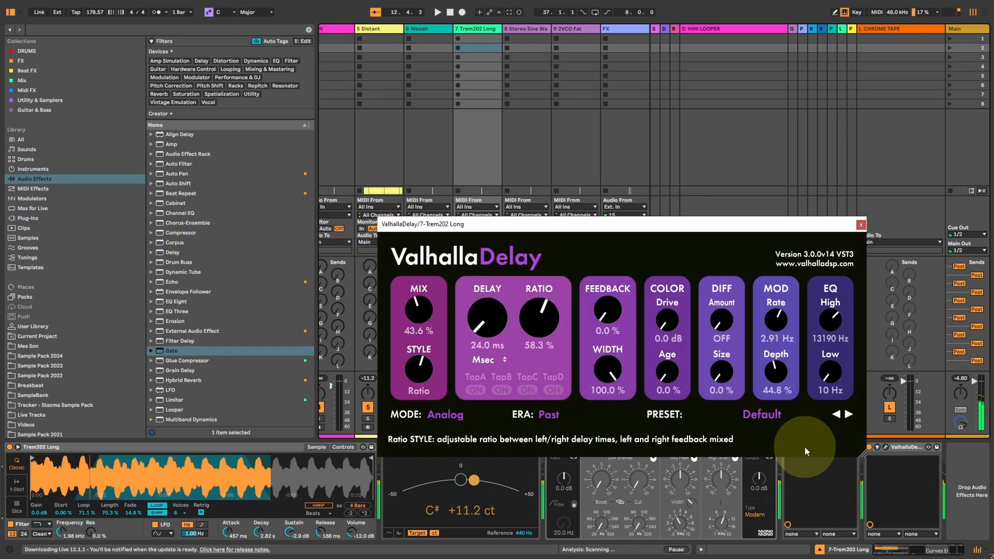
pyautogui.moveTo(621, 223); pyautogui.dragTo(474, 95)
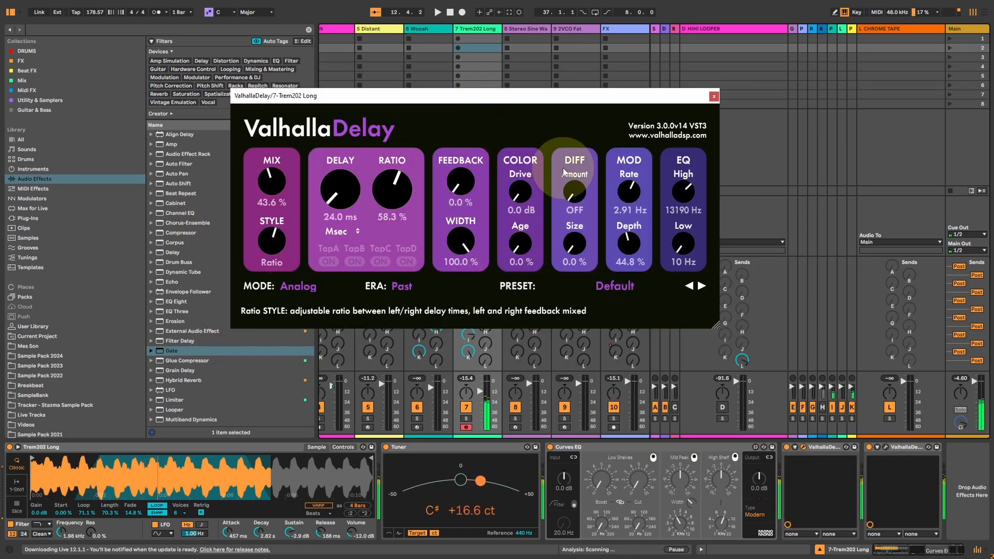
# Audition the Analog delay at 100% mix, raise modulation rate to 4.90 Hz and depth to 84.8%, and set the mix to 46.8%.
pyautogui.moveTo(273, 178); pyautogui.dragTo(261, 133)
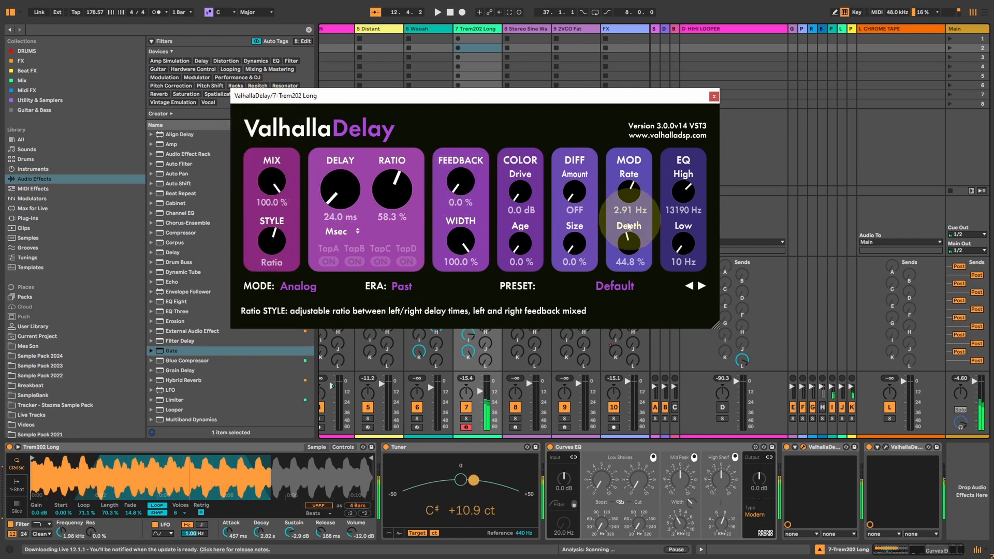
pyautogui.moveTo(271, 175); pyautogui.dragTo(293, 93)
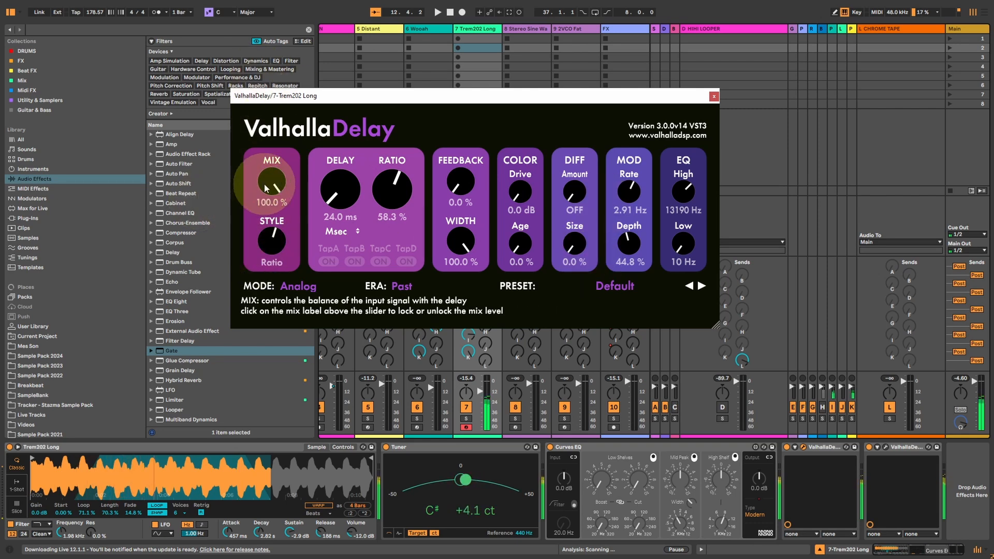
pyautogui.moveTo(625, 239); pyautogui.dragTo(624, 199)
pyautogui.moveTo(623, 192); pyautogui.dragTo(621, 172)
pyautogui.moveTo(630, 247); pyautogui.dragTo(630, 239)
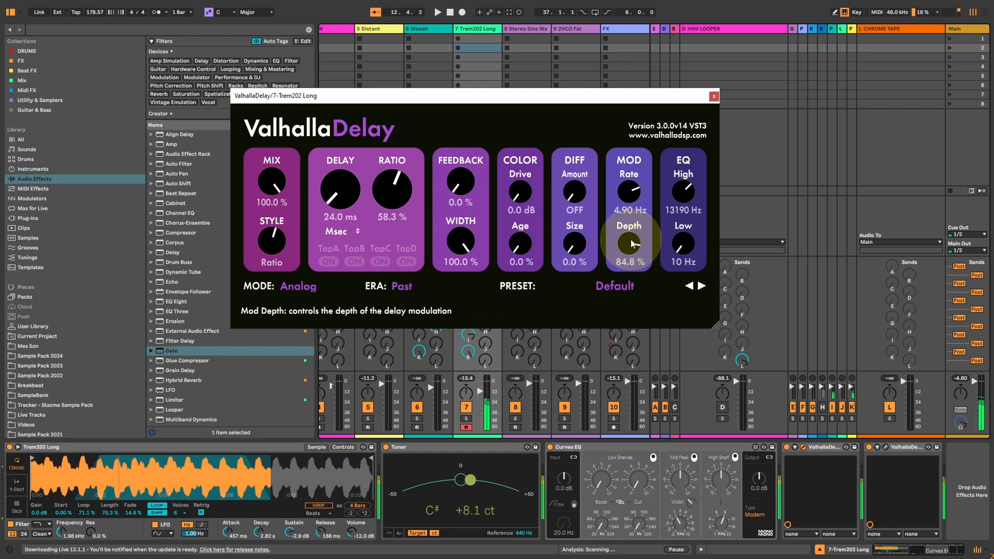
pyautogui.moveTo(273, 184); pyautogui.dragTo(262, 249)
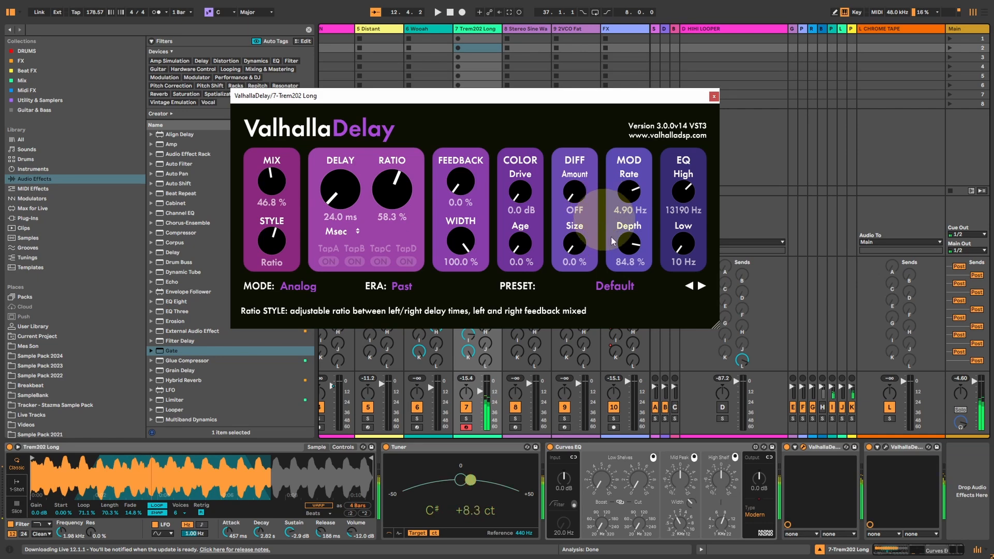
# Open the ChromeTape ValhallaDelay on Trem202 Long, set its mix to 39.7% and compare diffusion amount OFF against 100%.
pyautogui.click(885, 447)
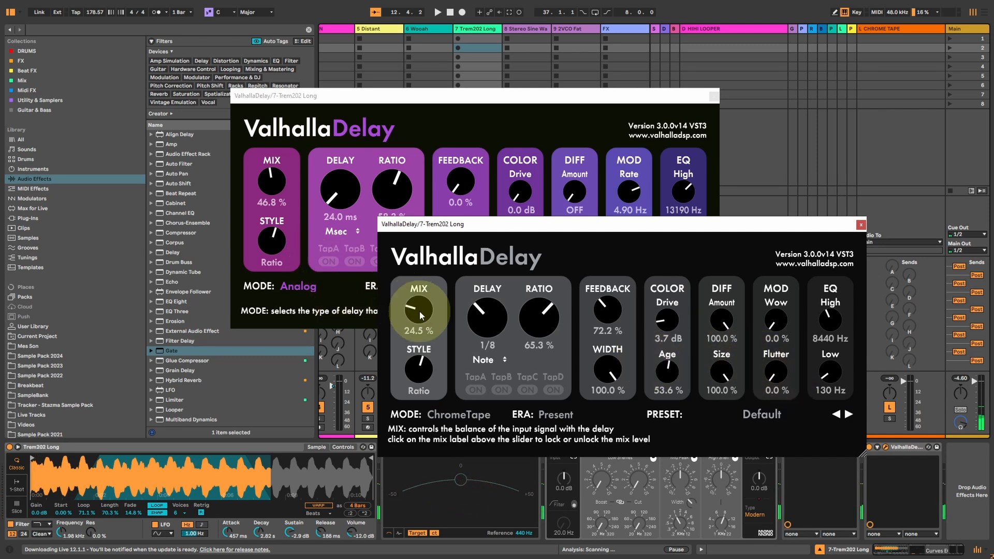
pyautogui.moveTo(423, 306); pyautogui.dragTo(422, 295)
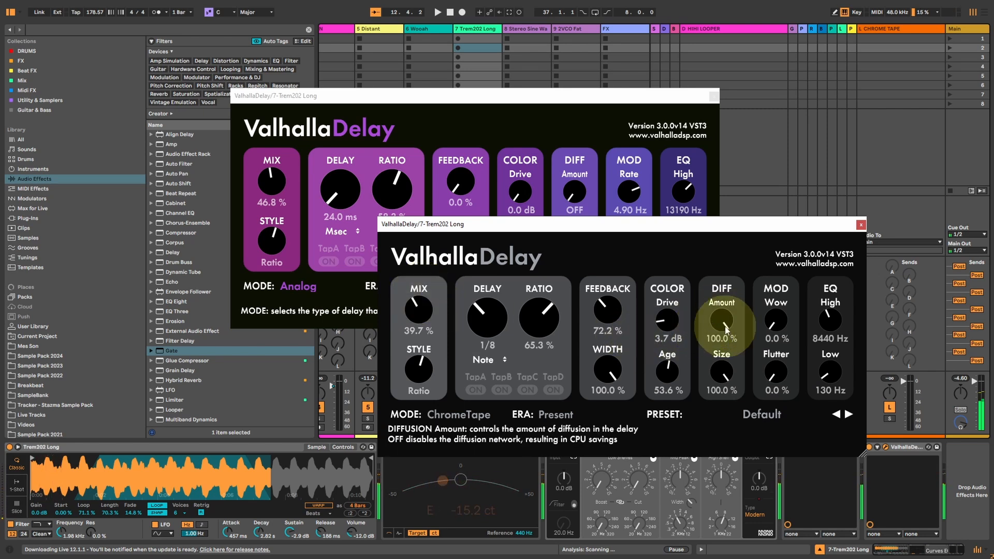
pyautogui.moveTo(721, 324); pyautogui.dragTo(707, 556)
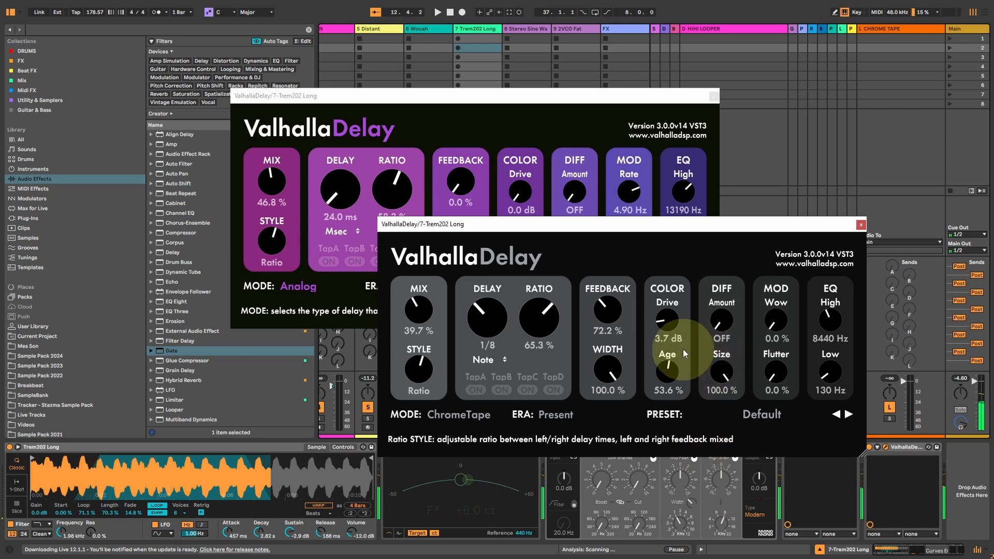
pyautogui.moveTo(715, 322); pyautogui.dragTo(704, 122)
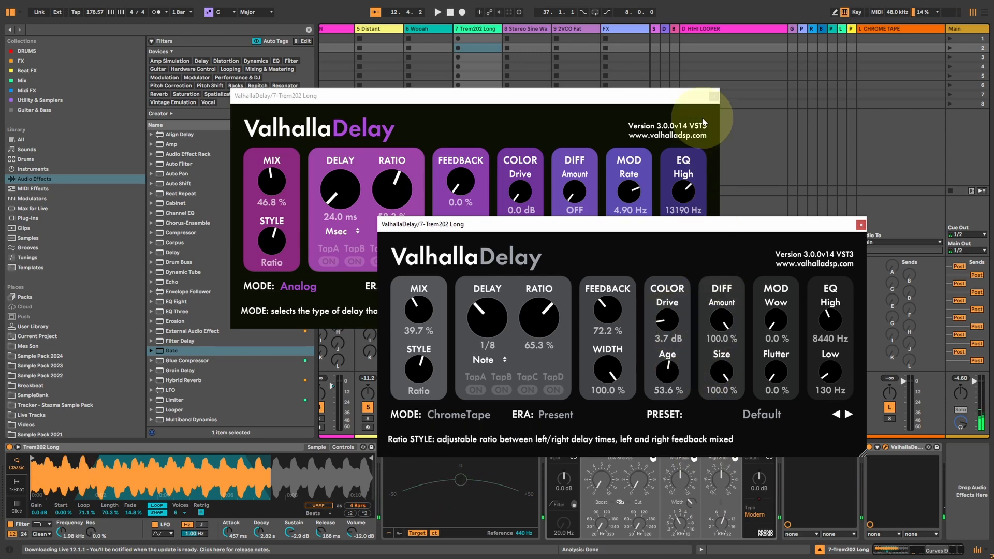
# Close both Trem202 Long delay windows and turn the track's I and K sends all the way down.
pyautogui.click(861, 225)
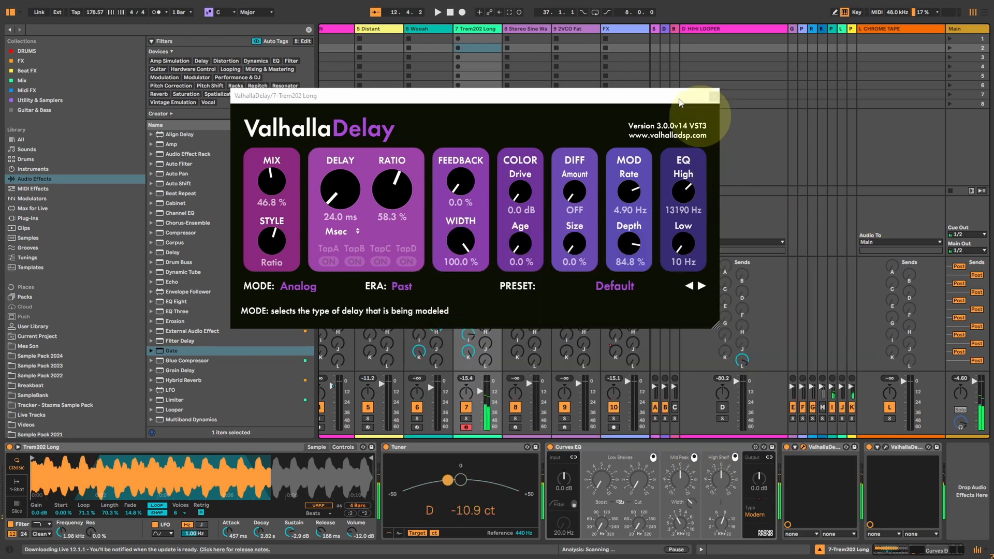
pyautogui.click(709, 95)
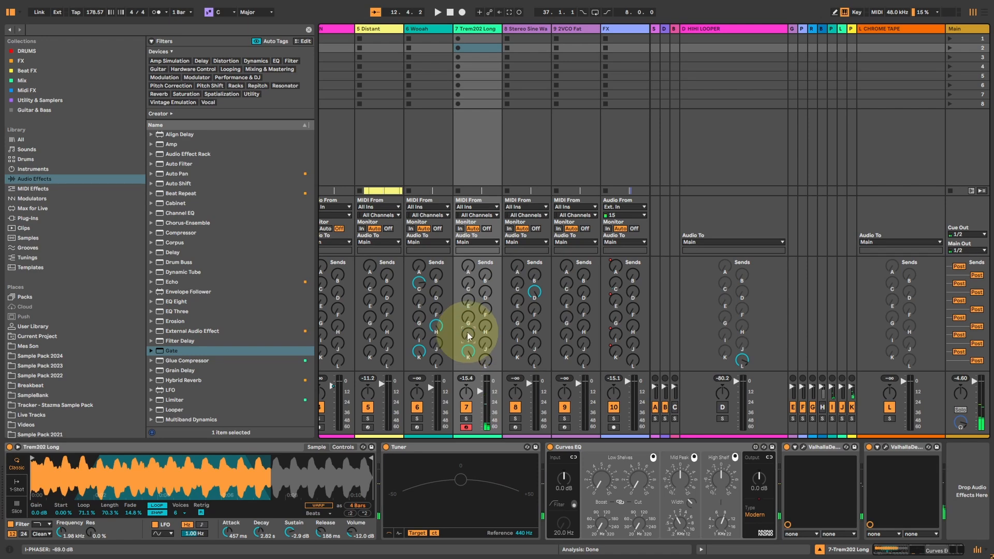
pyautogui.moveTo(468, 354); pyautogui.dragTo(467, 361)
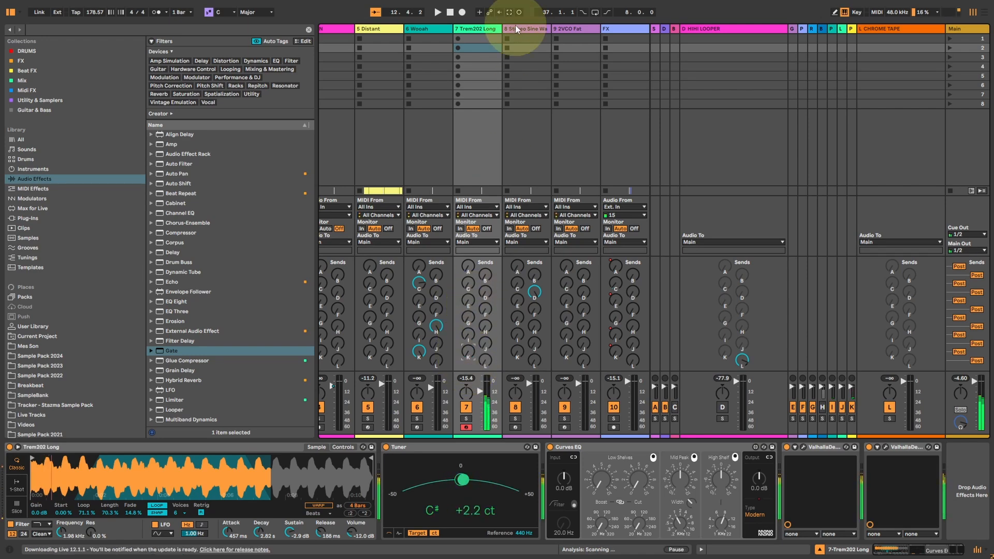
# Open the RichPitch-mode ValhallaDelay on 1-SMACKOS AMIGA 909 in a larger window and start playback to hear it.
pyautogui.click(421, 30)
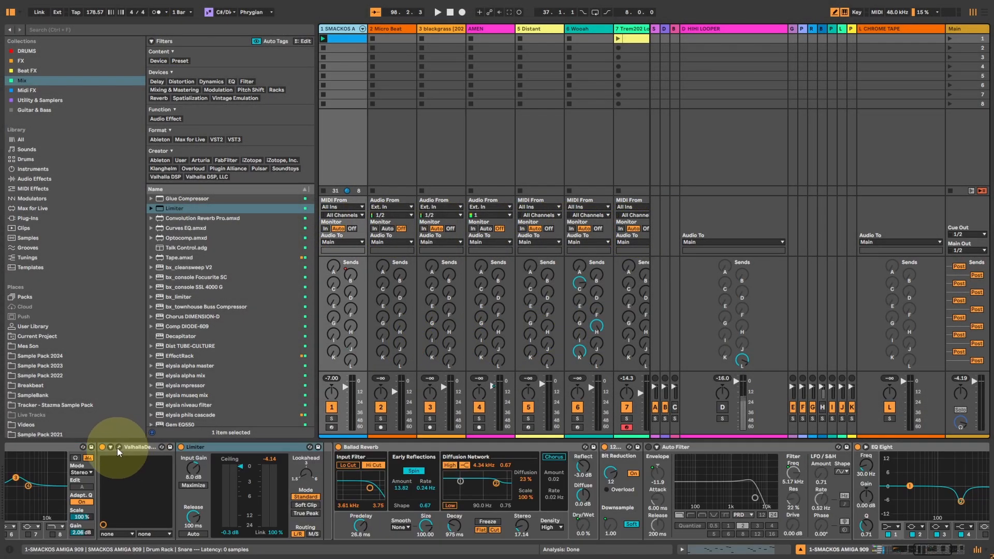
pyautogui.click(118, 448)
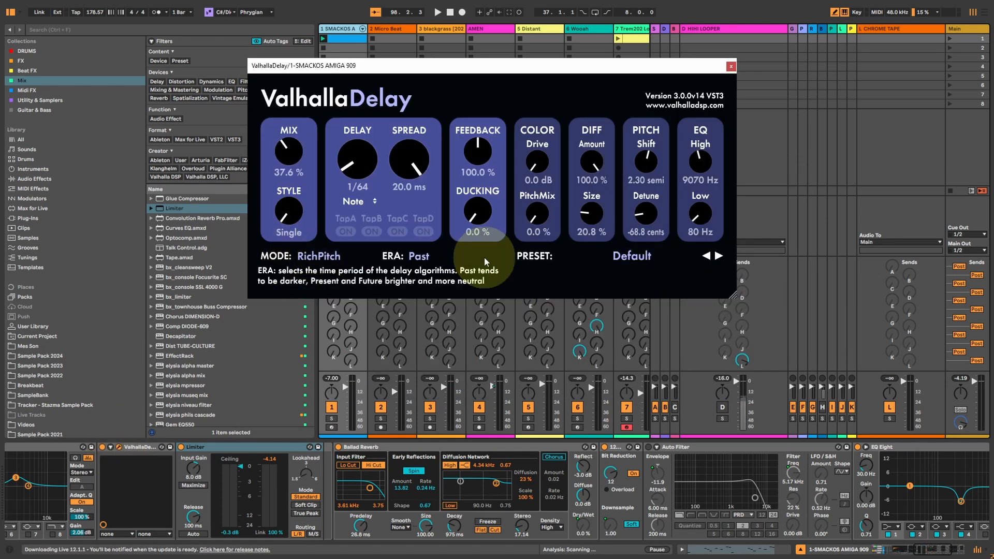
pyautogui.click(362, 321)
pyautogui.click(644, 331)
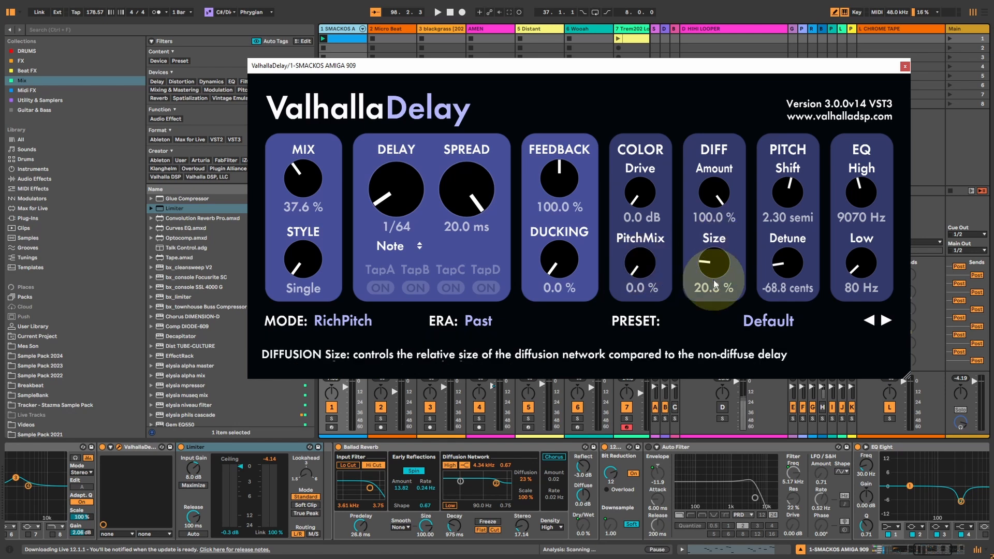
pyautogui.press('space')
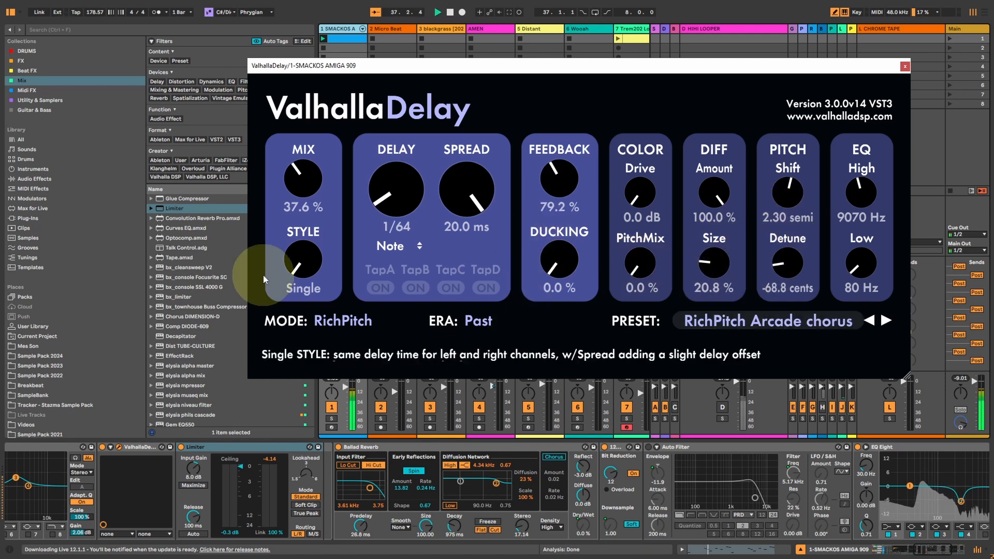
# Set the delay to 1/8 with diffusion off, size 100%, drive 3.6 dB and ducking 45.2%.
pyautogui.moveTo(392, 193); pyautogui.dragTo(393, 150)
pyautogui.moveTo(707, 190); pyautogui.dragTo(733, 374)
pyautogui.moveTo(719, 274); pyautogui.dragTo(688, 136)
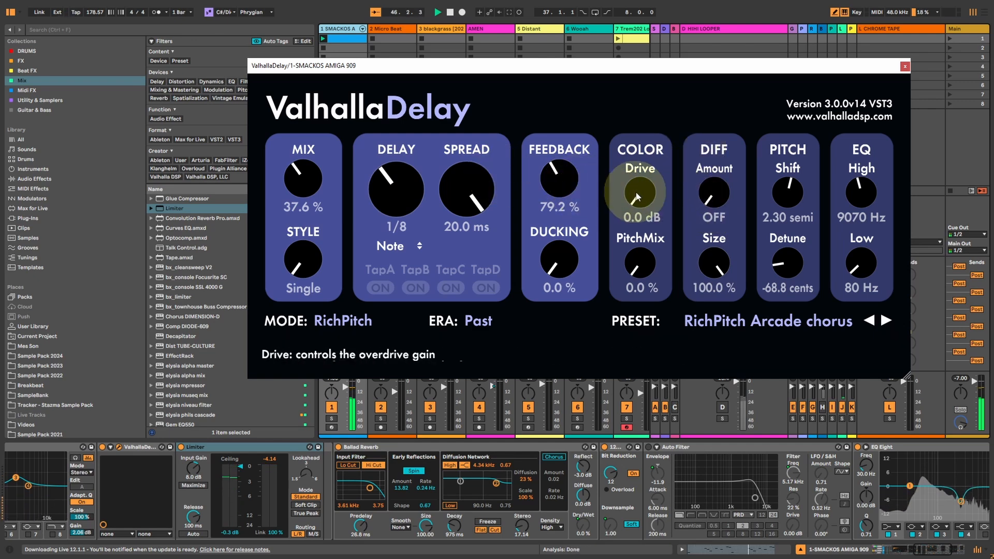
pyautogui.moveTo(637, 180); pyautogui.dragTo(637, 166)
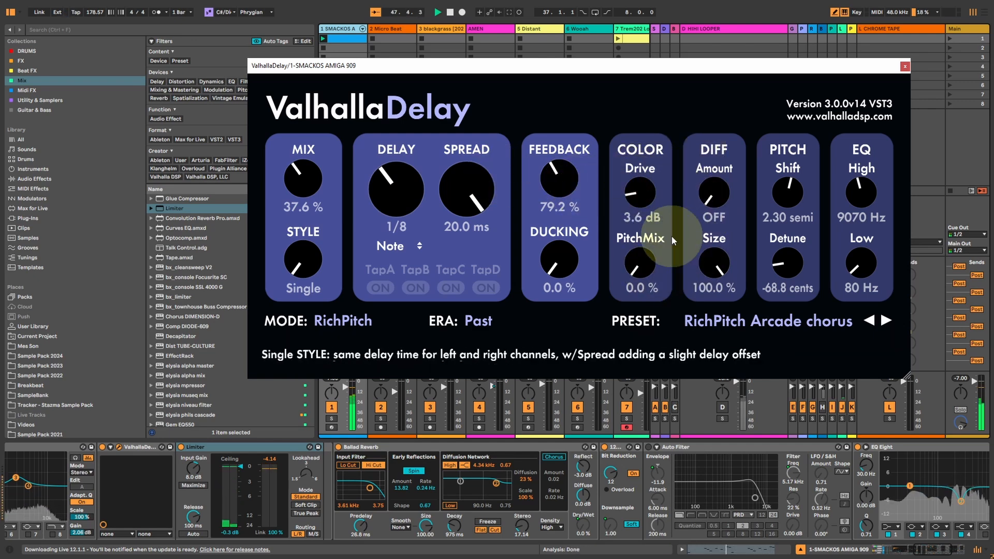
pyautogui.click(790, 184)
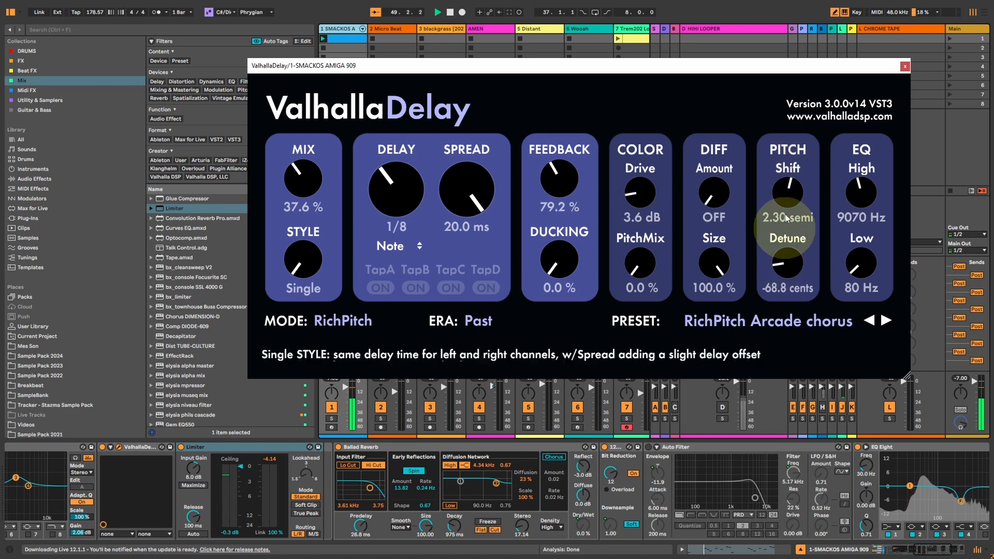
pyautogui.moveTo(553, 262); pyautogui.dragTo(556, 246)
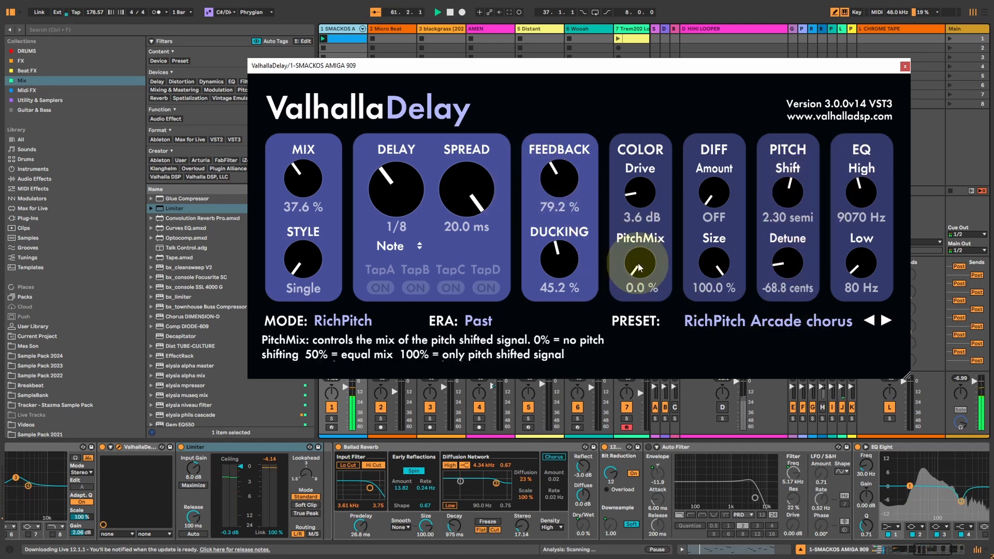
# Audition detune from -100 to 100 cents, settling on -39.2, with the delay at 1/16 and feedback at 97.6%.
pyautogui.moveTo(788, 264); pyautogui.dragTo(781, 308)
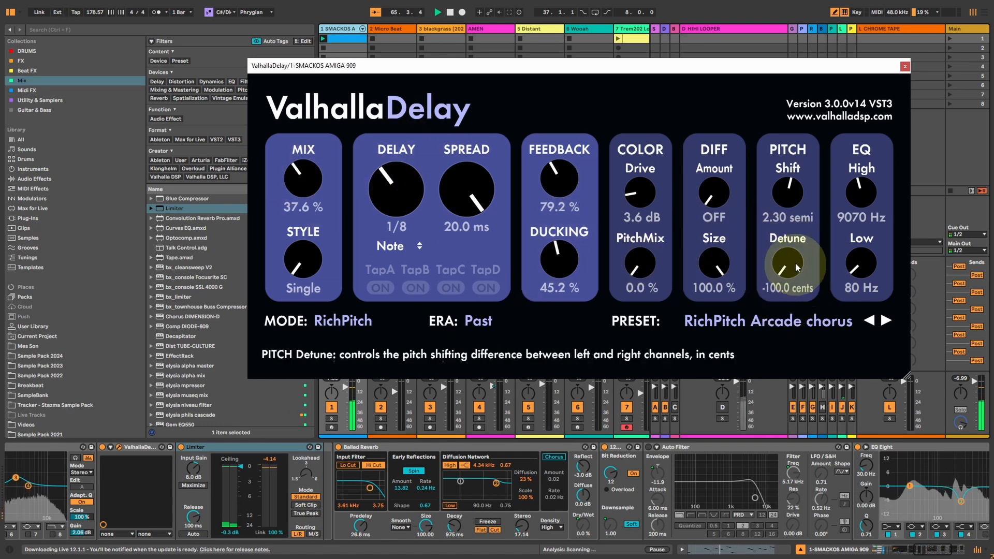
pyautogui.moveTo(787, 269); pyautogui.dragTo(785, 207)
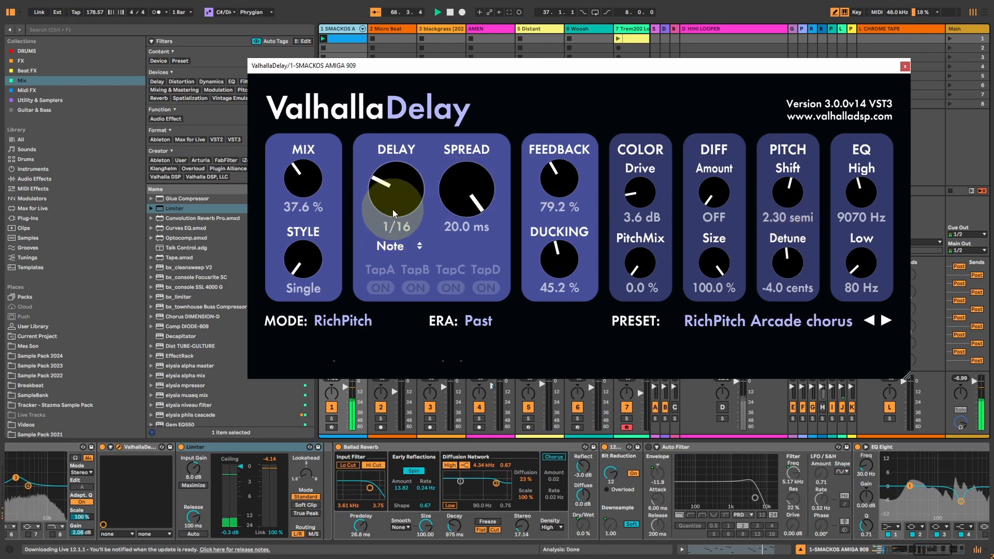
pyautogui.moveTo(566, 177); pyautogui.dragTo(576, 175)
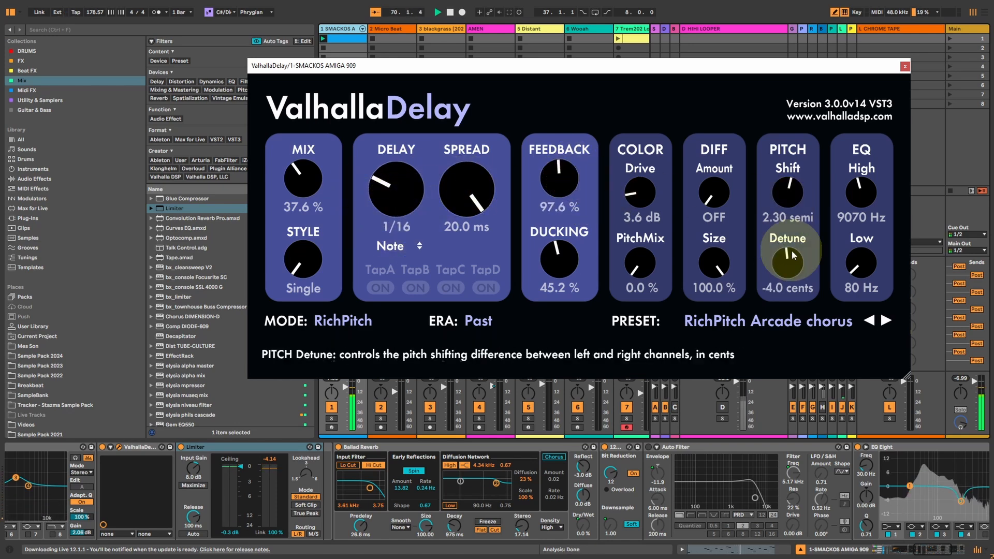
pyautogui.moveTo(789, 271); pyautogui.dragTo(758, 193)
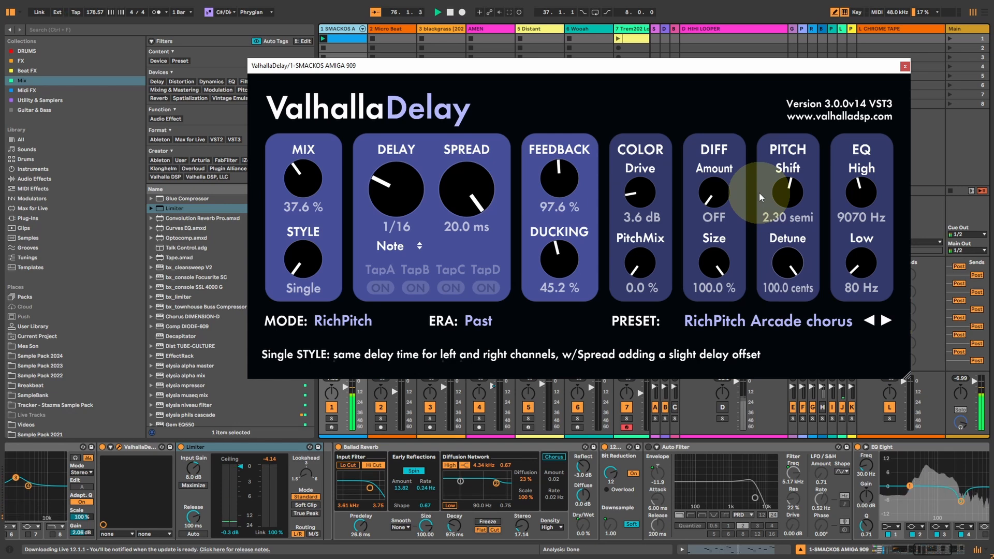
pyautogui.moveTo(759, 192); pyautogui.dragTo(753, 235)
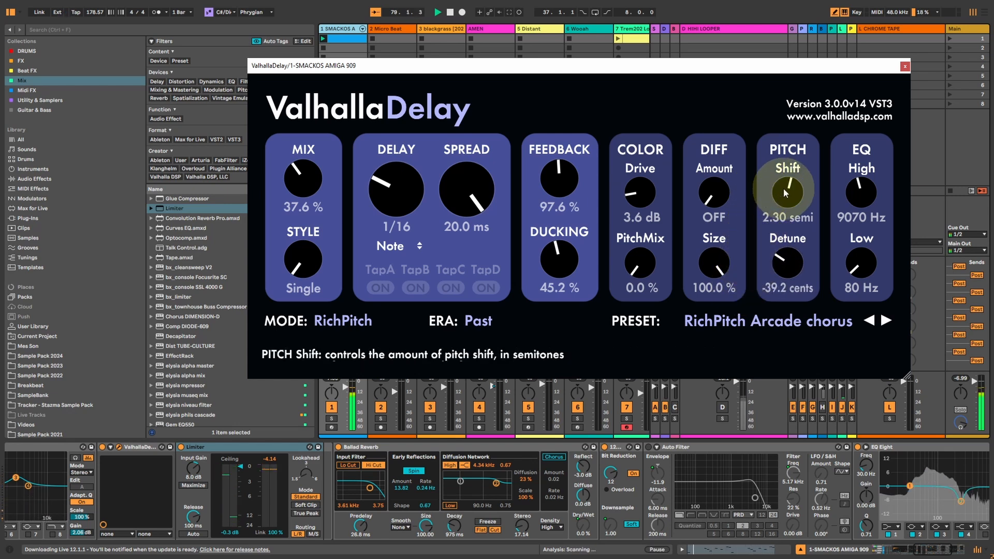
# Raise PitchMix to 100% and audition pitch shifts of 11.14, 5.38 and 11.90 semitones.
pyautogui.moveTo(641, 267); pyautogui.dragTo(616, 16)
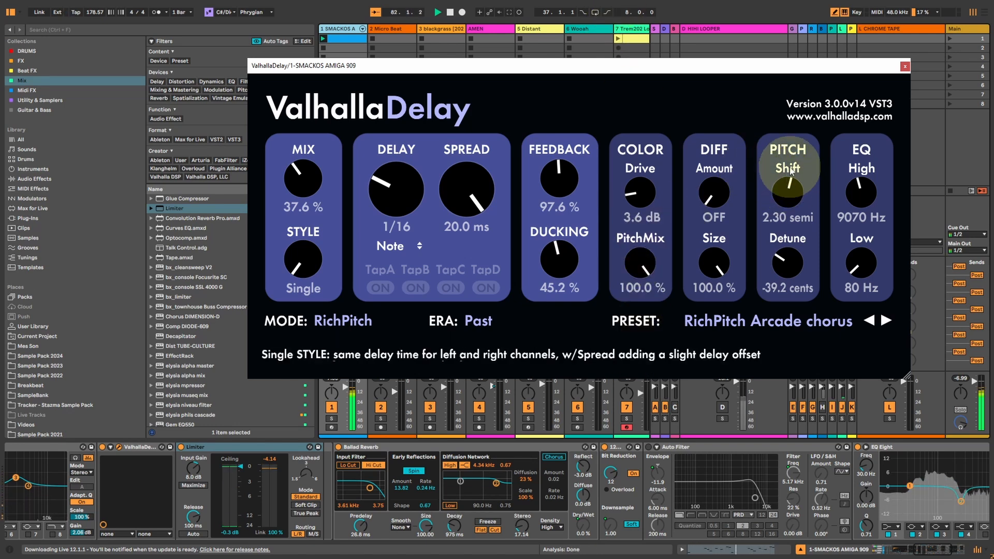
pyautogui.click(788, 192)
pyautogui.moveTo(788, 189); pyautogui.dragTo(788, 191)
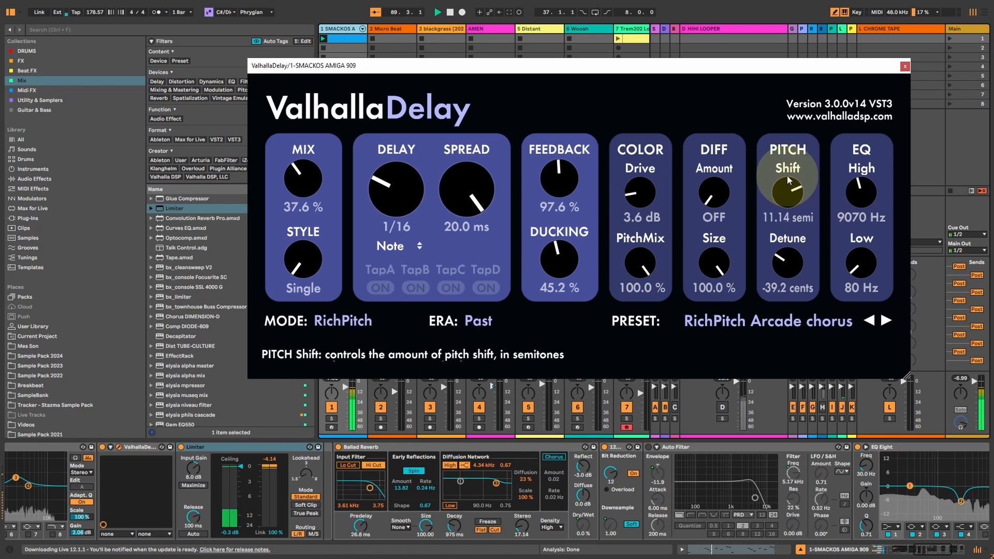
pyautogui.moveTo(789, 180); pyautogui.dragTo(789, 198)
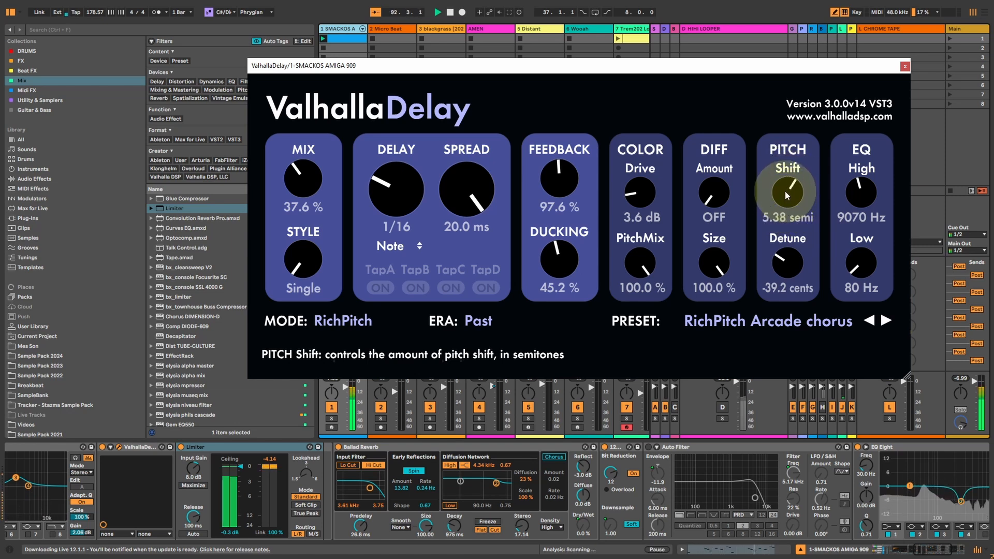
pyautogui.moveTo(785, 190); pyautogui.dragTo(785, 173)
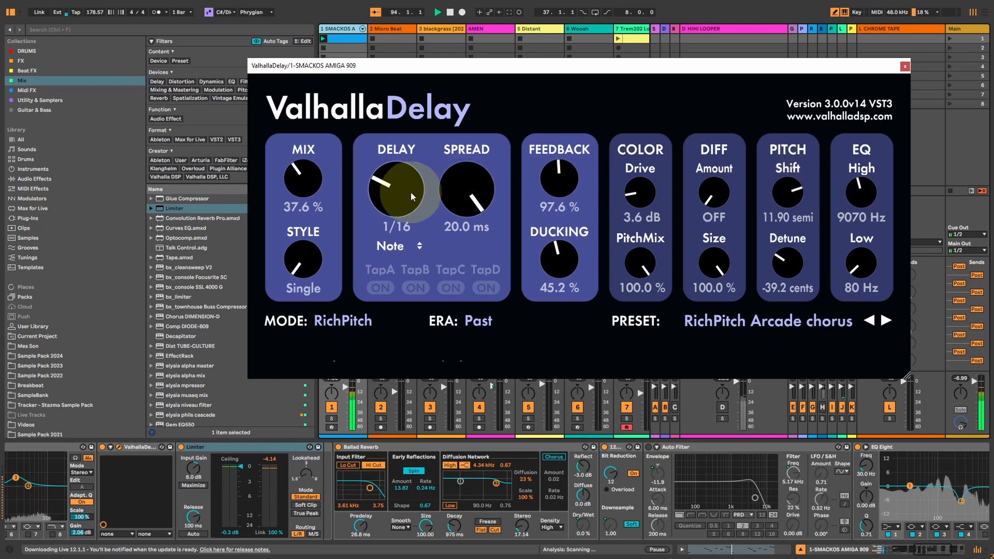
# Shorten the delay to 1/32 and 1/64 with the pitch shift at 5.76 semitones.
pyautogui.moveTo(412, 196); pyautogui.dragTo(413, 205)
pyautogui.moveTo(808, 183); pyautogui.dragTo(789, 216)
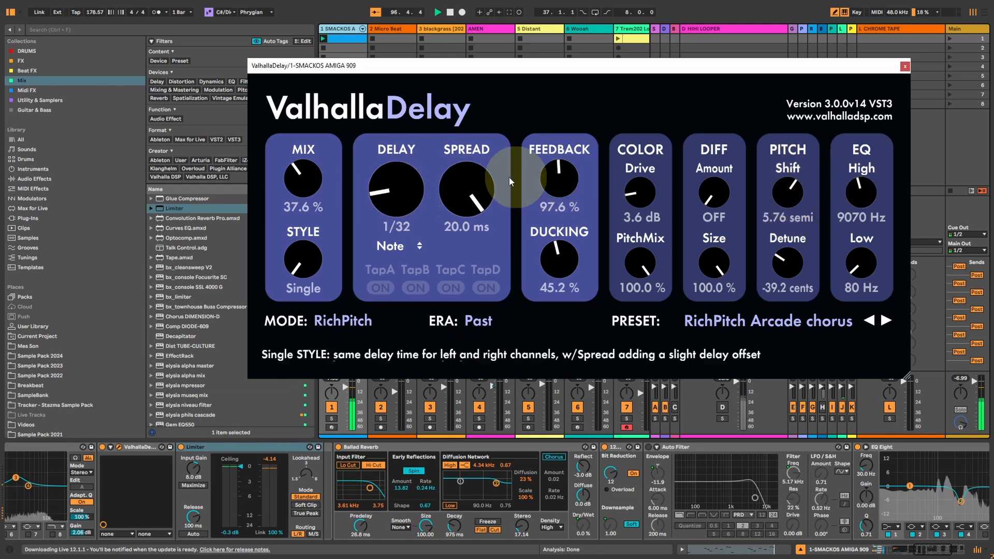
pyautogui.click(785, 199)
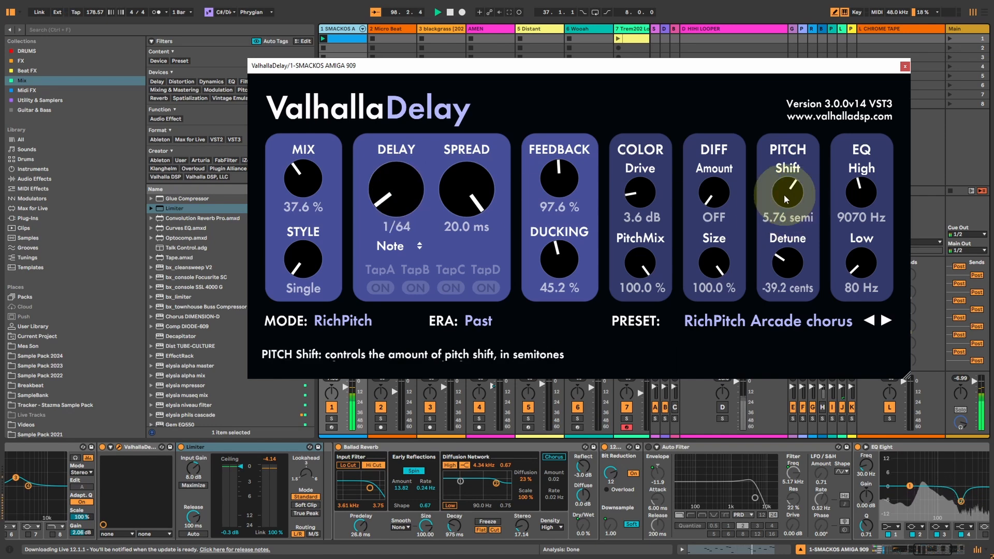
# Reload the RichPitch Arcade chorus preset, and raise diffusion size to 26.4% and feedback to 101.6%.
pyautogui.click(752, 320)
pyautogui.moveTo(777, 66)
pyautogui.click(830, 81)
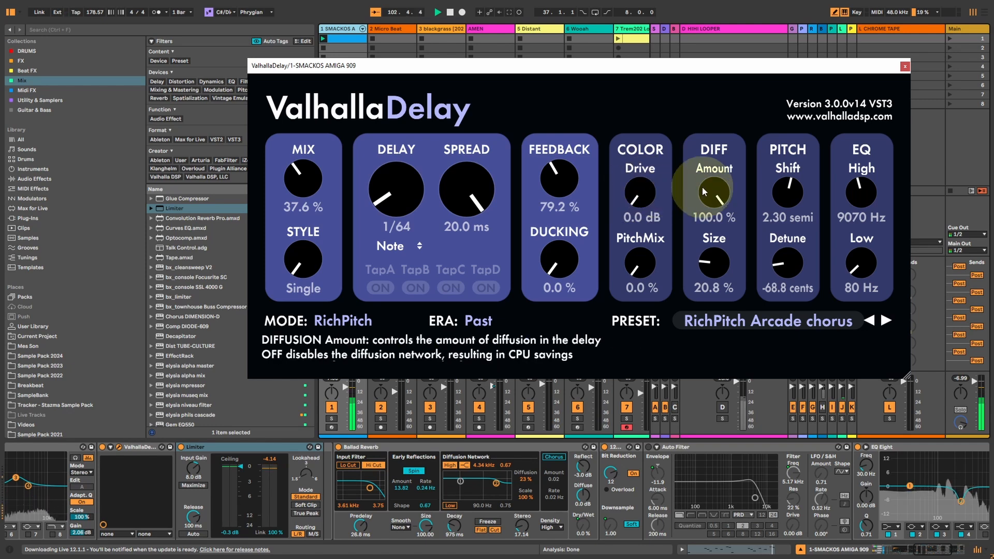
pyautogui.moveTo(710, 263); pyautogui.dragTo(710, 256)
pyautogui.moveTo(570, 182); pyautogui.dragTo(566, 180)
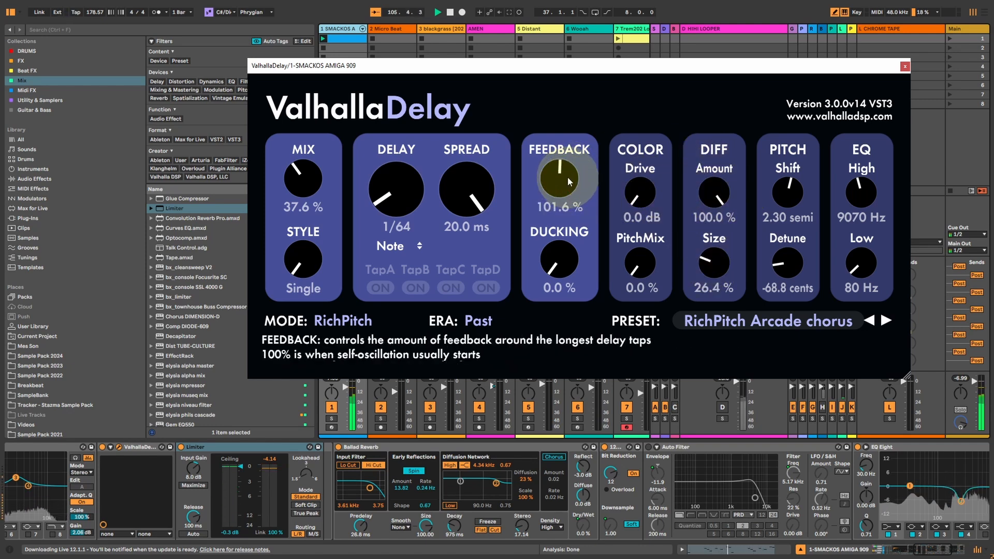
# Compare PitchMix at 100% and 0%, settling on 100% with feedback at 98.4%.
pyautogui.moveTo(634, 262); pyautogui.dragTo(609, 26)
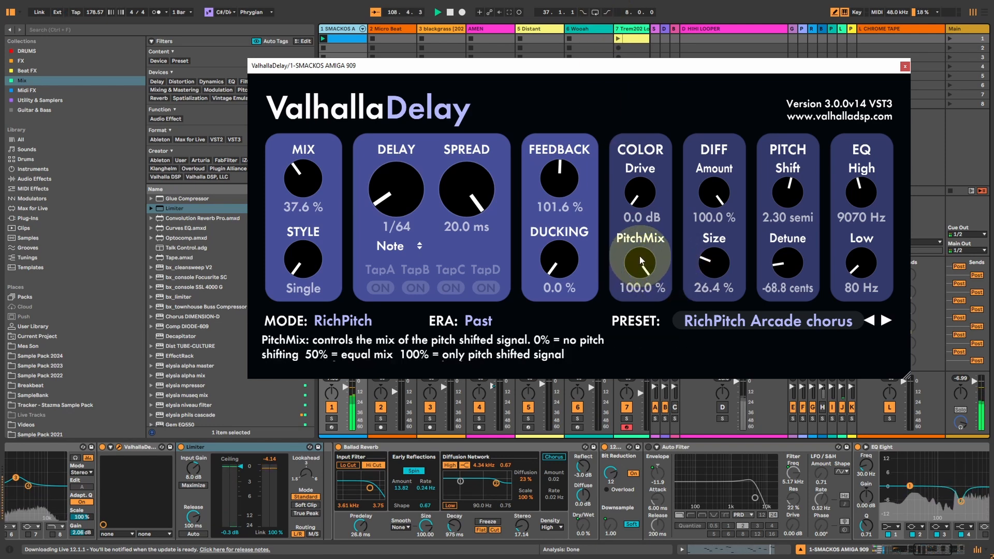
pyautogui.moveTo(640, 265); pyautogui.dragTo(657, 308)
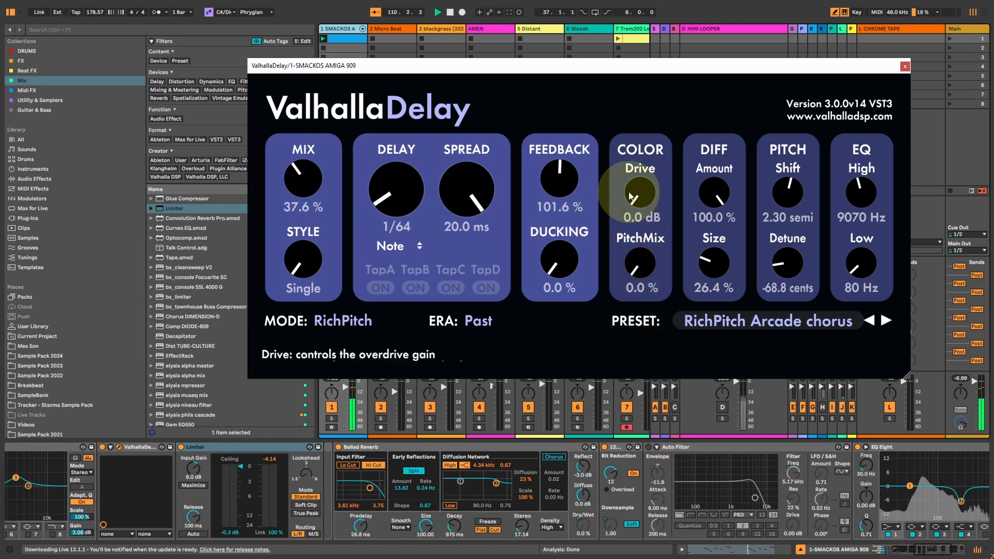
pyautogui.moveTo(555, 190); pyautogui.dragTo(568, 183)
pyautogui.moveTo(636, 267); pyautogui.dragTo(627, 110)
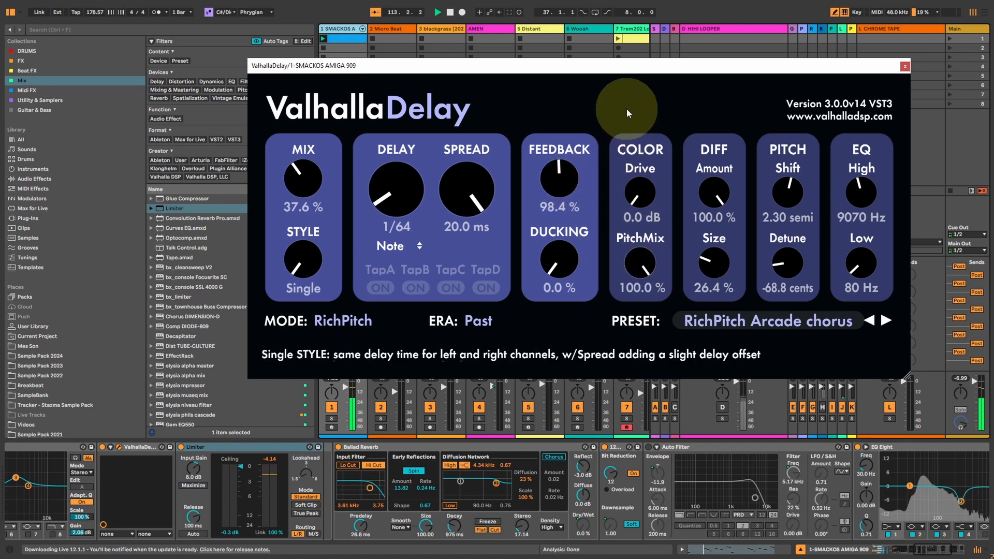
# Audition the fully pitch-shifted delay at 1/8 and 1/16 note times.
pyautogui.moveTo(394, 226); pyautogui.dragTo(396, 209)
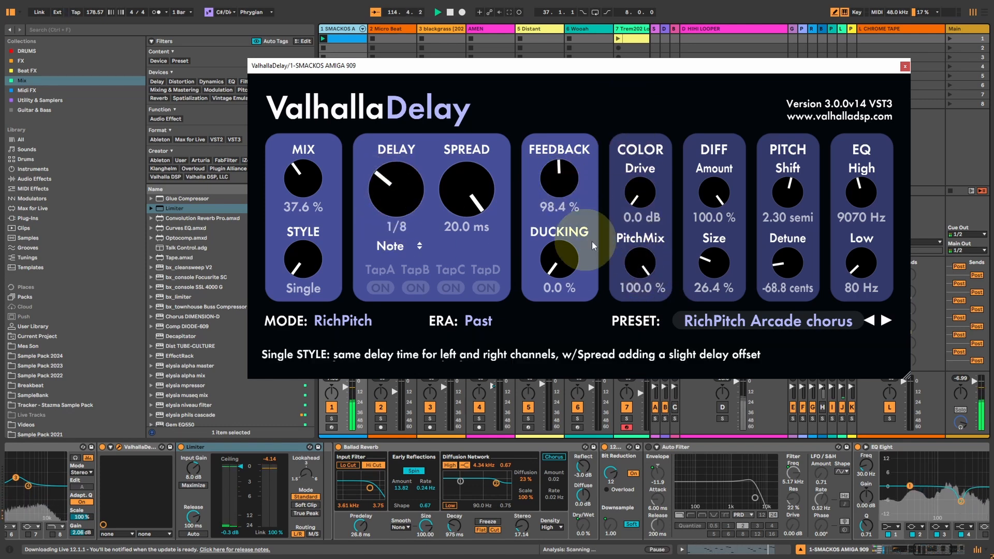
pyautogui.click(644, 273)
pyautogui.click(407, 185)
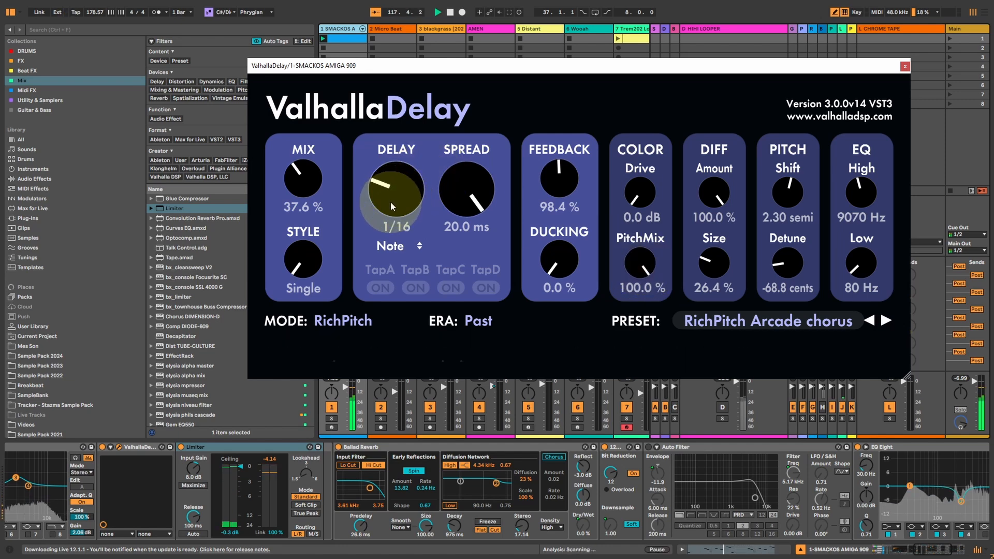
pyautogui.click(642, 195)
pyautogui.click(445, 209)
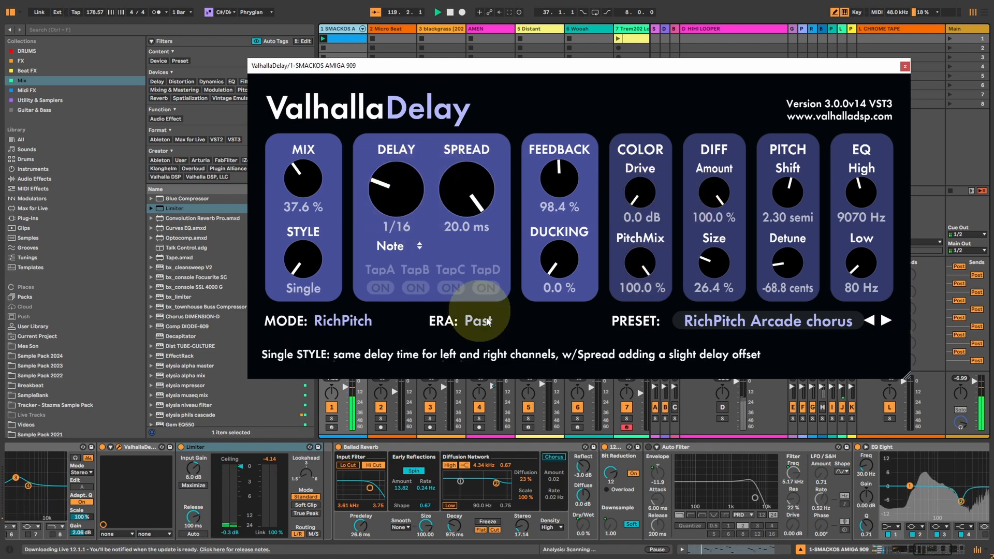
# Launch the first scene and set the delay to 1/8, diffusion off, drive 4.9 dB and ducking 54.4%.
pyautogui.click(949, 38)
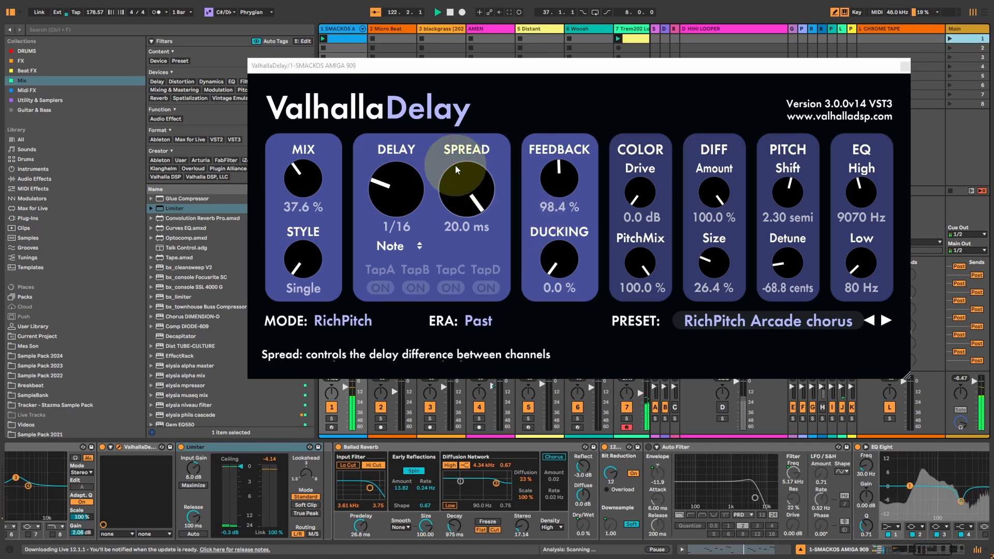
pyautogui.moveTo(392, 197); pyautogui.dragTo(391, 188)
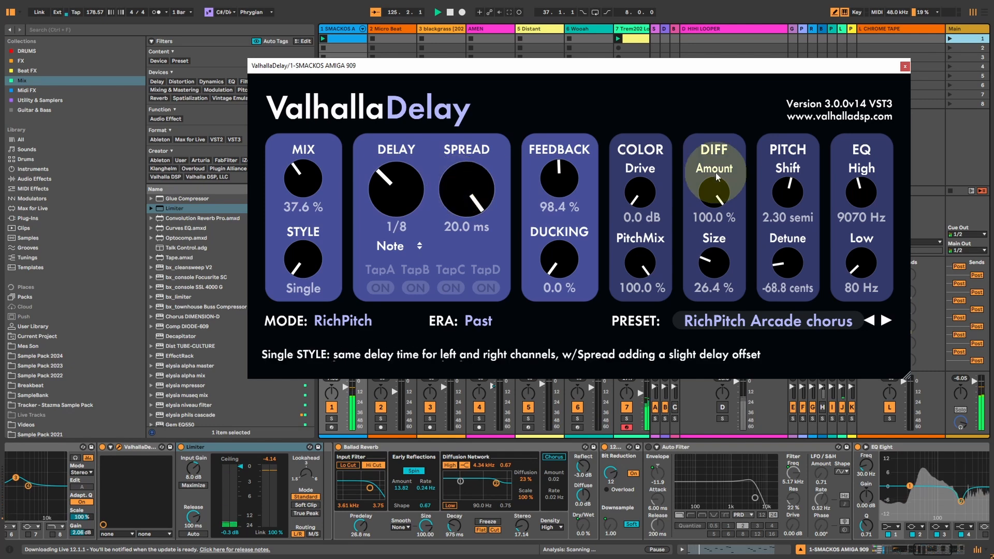
pyautogui.moveTo(714, 196); pyautogui.dragTo(708, 358)
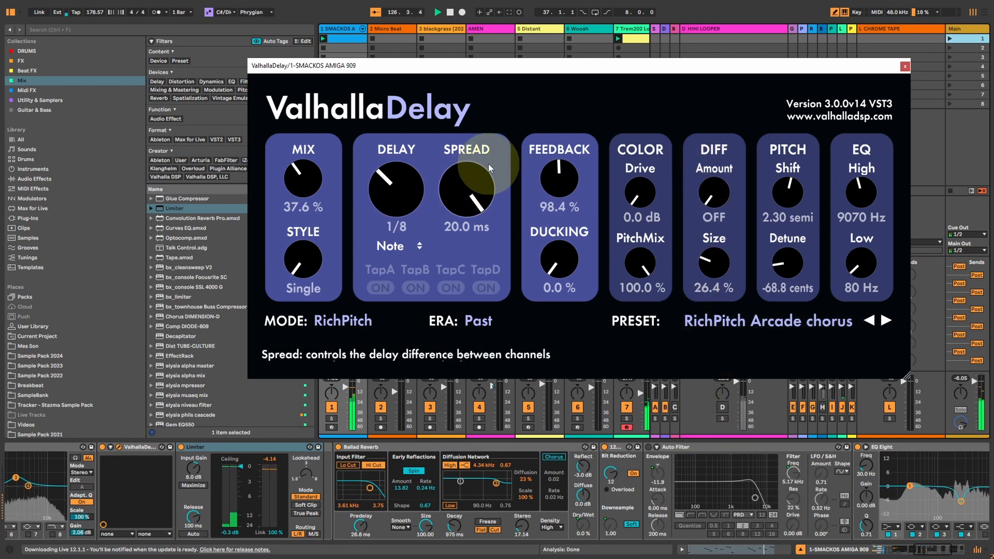
pyautogui.moveTo(637, 180); pyautogui.dragTo(637, 172)
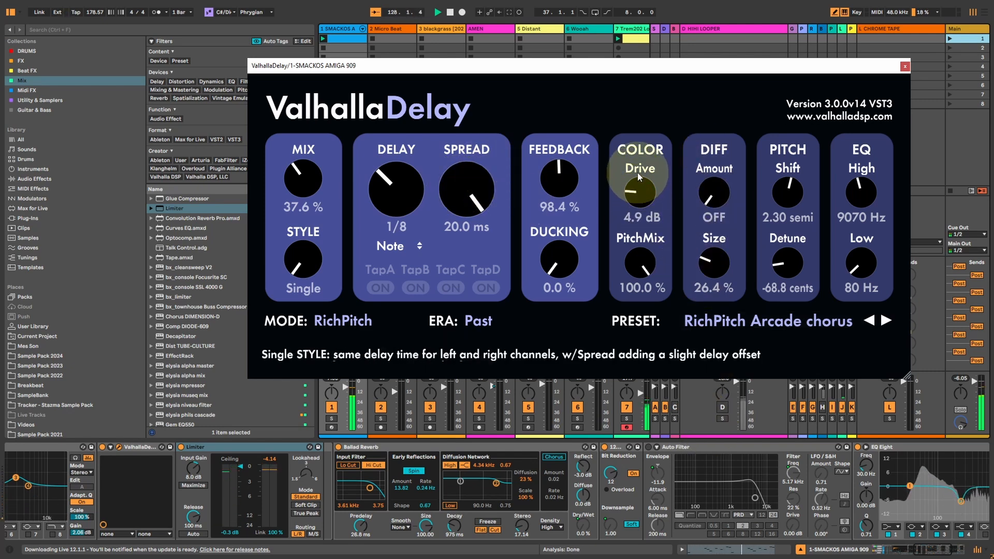
pyautogui.moveTo(558, 261); pyautogui.dragTo(550, 196)
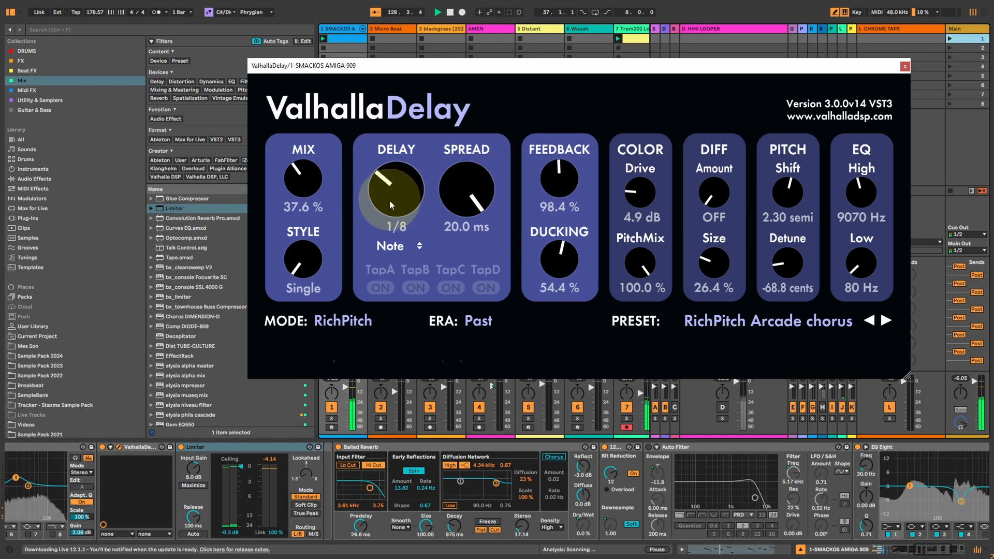
# Set the delay to 1/32, mix 42.0%, feedback 74.4% and PitchMix 56.0%, and close the delay window.
pyautogui.moveTo(388, 212); pyautogui.dragTo(386, 223)
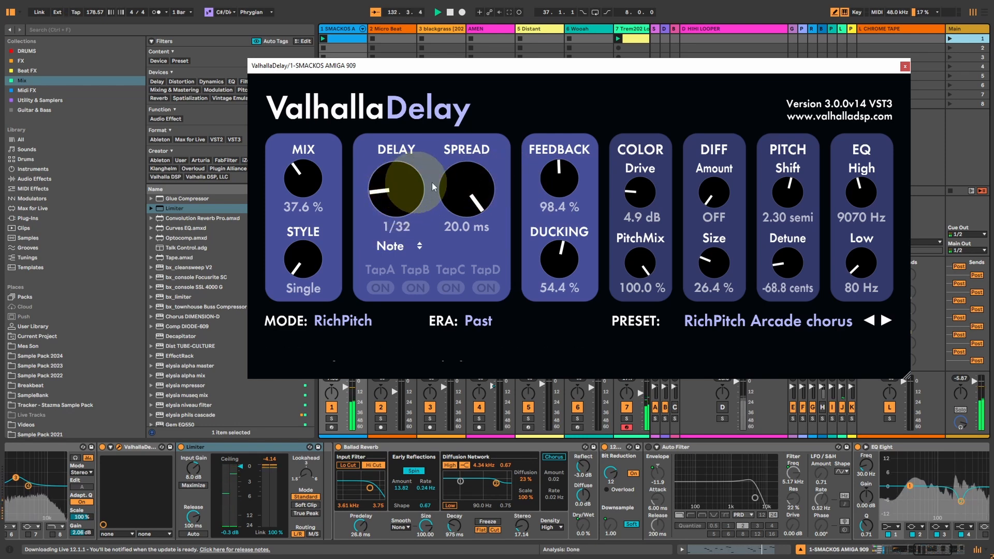
pyautogui.moveTo(564, 187); pyautogui.dragTo(555, 172)
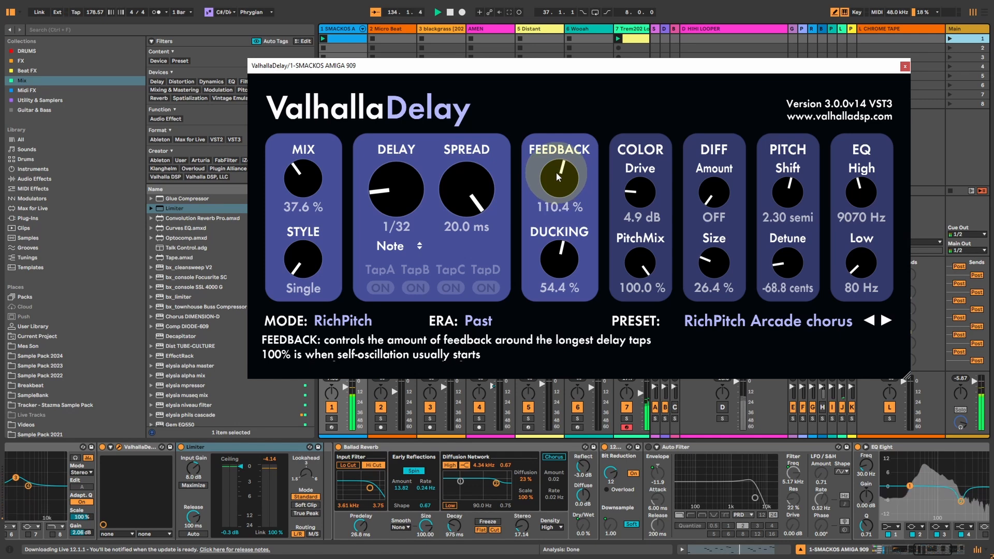
pyautogui.moveTo(644, 270); pyautogui.dragTo(645, 279)
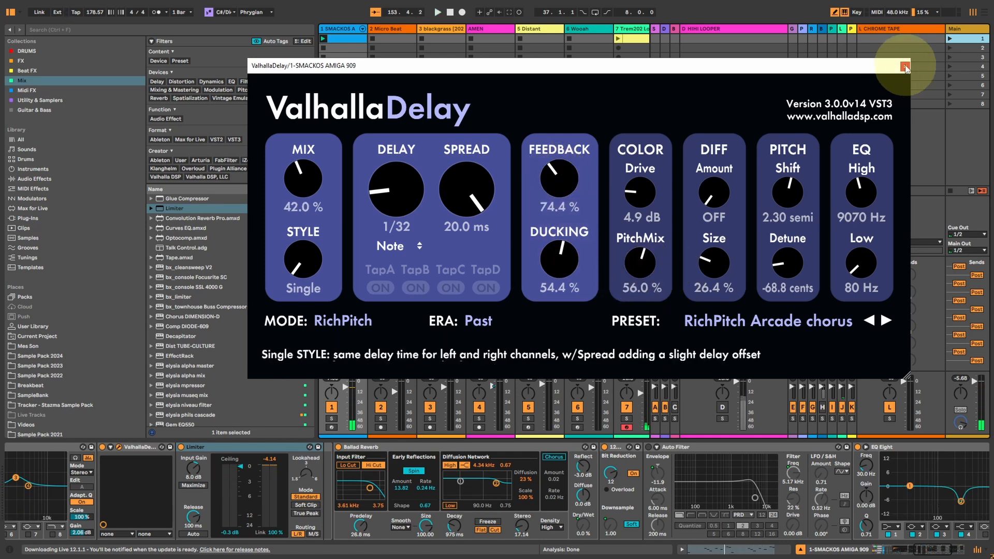
pyautogui.click(905, 66)
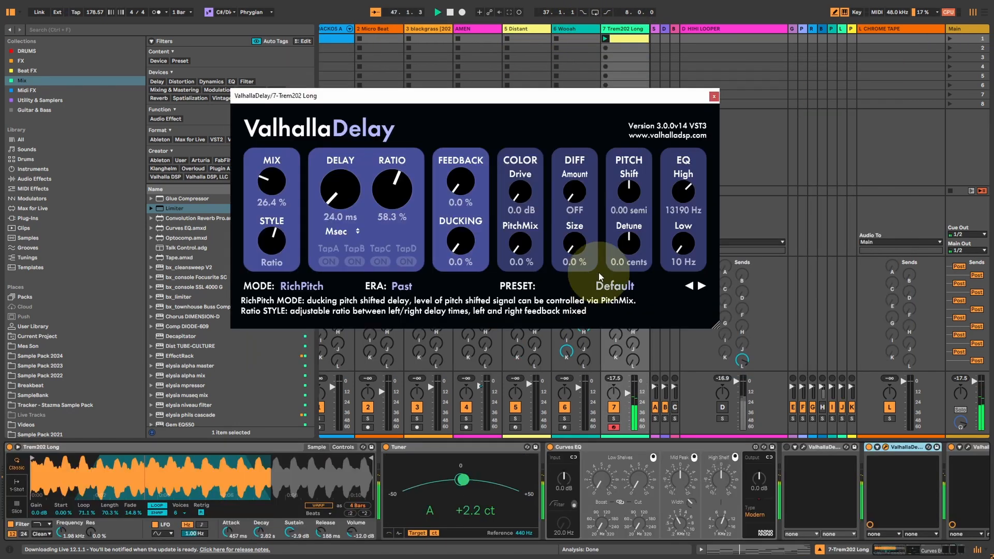
# On the 7-Trem202 Long RichPitch delay, set detune to -20.8 cents, feedback 8.8%, delay 0.0 ms and mix 100%.
pyautogui.moveTo(628, 245); pyautogui.dragTo(625, 255)
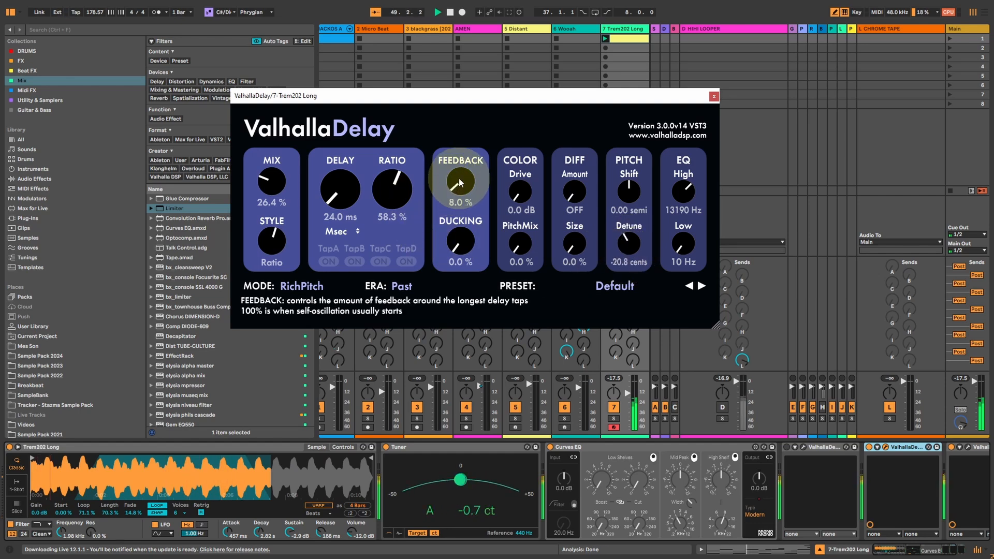
pyautogui.moveTo(459, 183); pyautogui.dragTo(460, 179)
pyautogui.moveTo(312, 191); pyautogui.dragTo(349, 258)
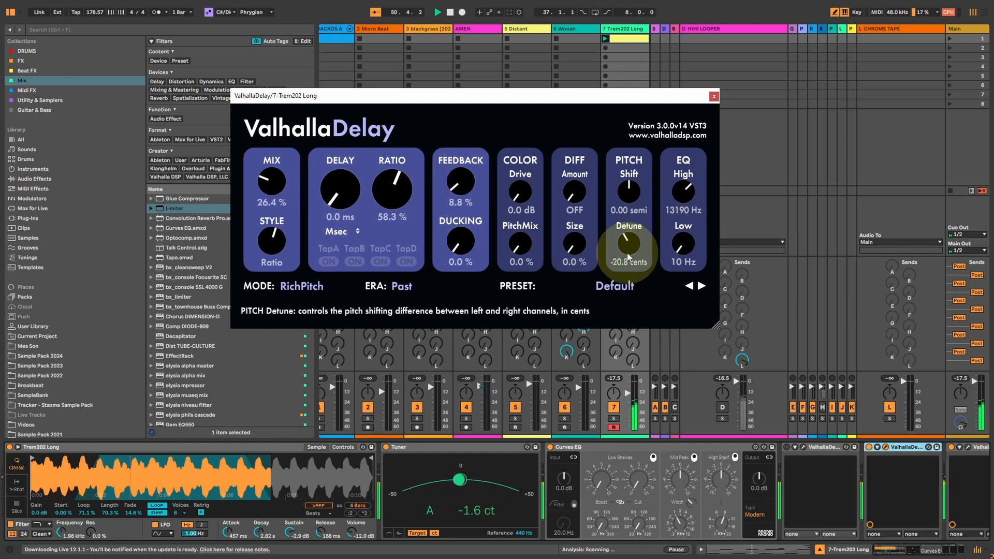
pyautogui.moveTo(269, 177); pyautogui.dragTo(264, 31)
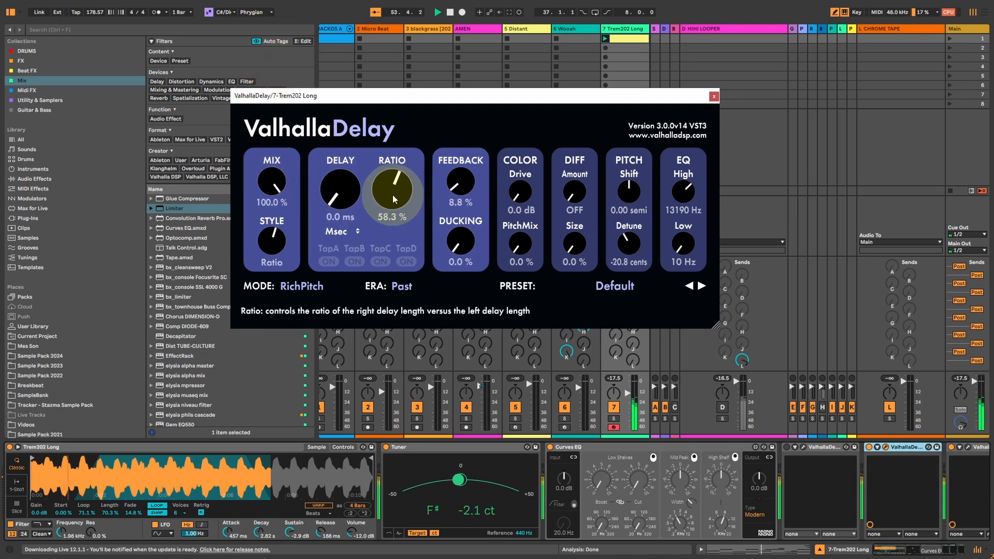
# Set the Trem202 Long delay's ratio to 63.4%, detune to -33.6 cents, feedback to 60.8% and mix to 49.6%.
pyautogui.moveTo(392, 196); pyautogui.dragTo(394, 217)
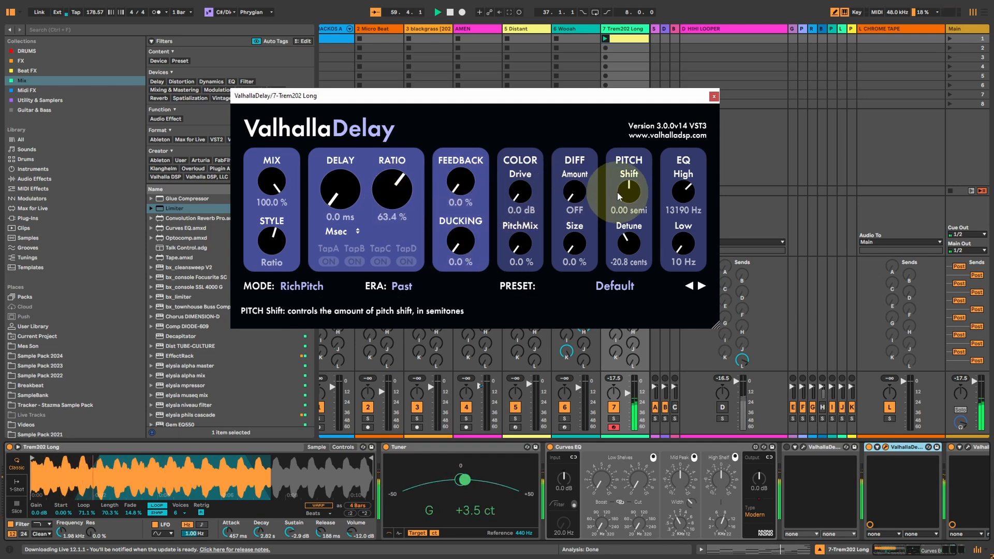
pyautogui.moveTo(629, 246); pyautogui.dragTo(627, 255)
pyautogui.moveTo(458, 179); pyautogui.dragTo(454, 142)
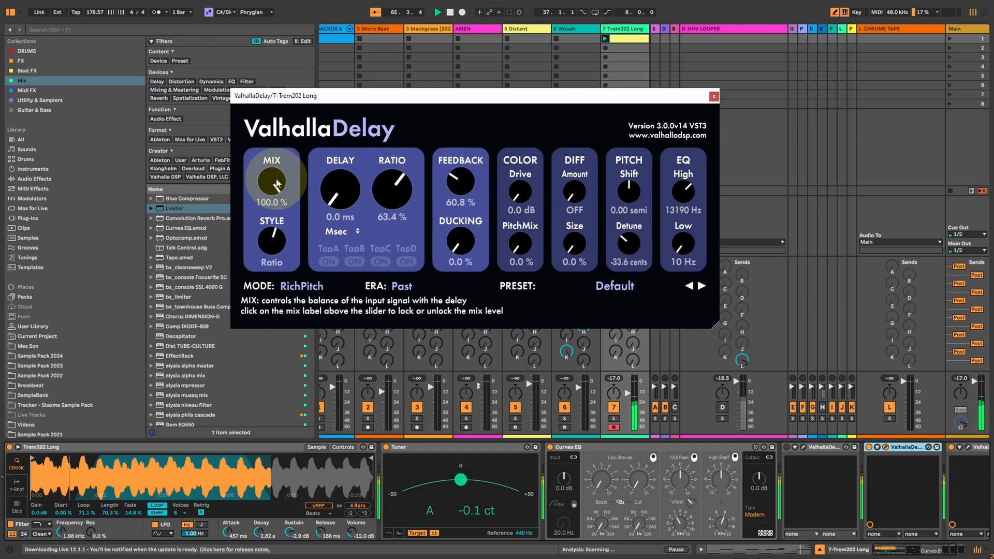
pyautogui.moveTo(271, 173); pyautogui.dragTo(272, 252)
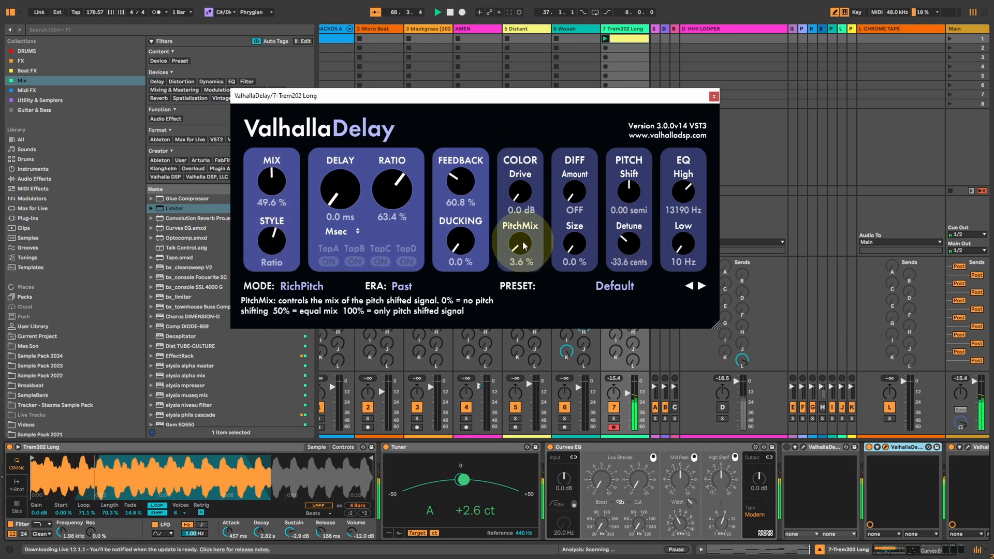
# Set the pitch shift to 3.36 semitones with PitchMix at 34.8%, and raise the mix to 100%.
pyautogui.moveTo(523, 242); pyautogui.dragTo(522, 238)
pyautogui.scroll(1, 635, 194)
pyautogui.scroll(1, 512, 242)
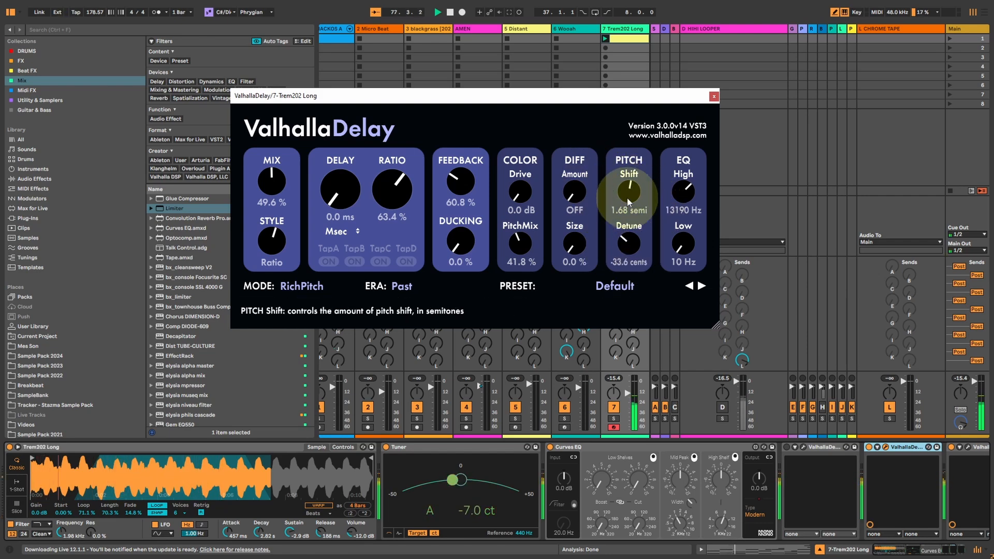
pyautogui.moveTo(628, 199); pyautogui.dragTo(628, 185)
pyautogui.moveTo(518, 254); pyautogui.dragTo(518, 246)
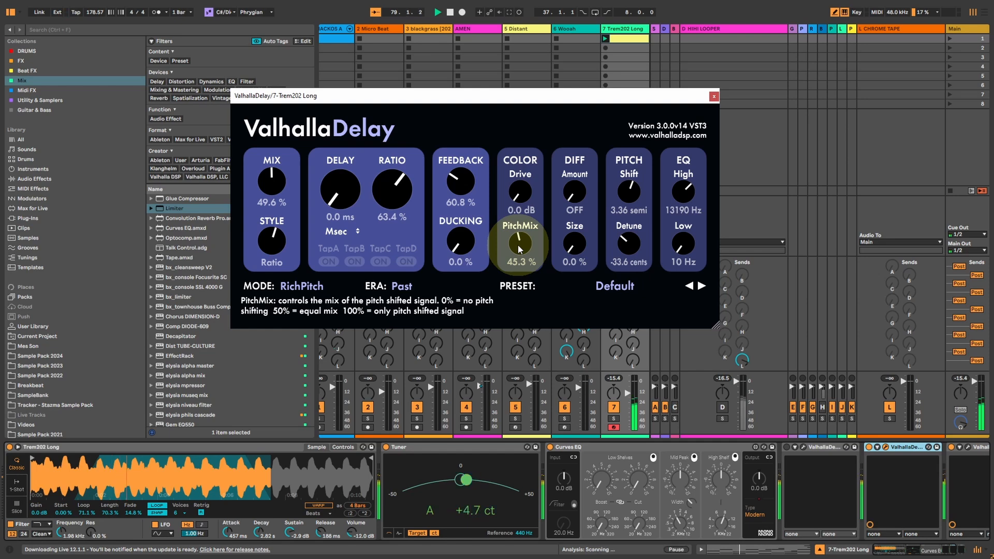
pyautogui.moveTo(279, 187); pyautogui.dragTo(276, 59)
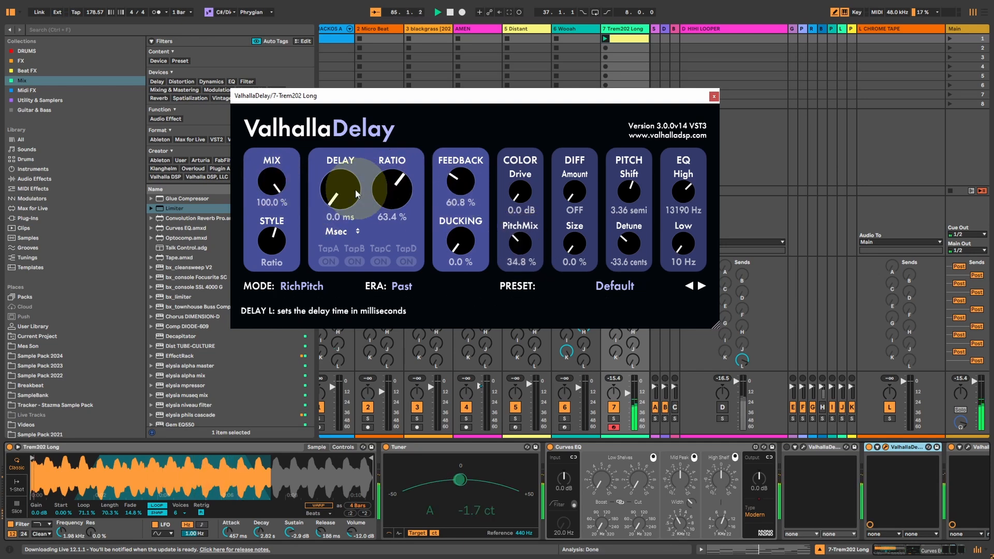
# Switch the delay style to Single with 35.0 ms delay, 20.0 ms spread and 32.8% mix.
pyautogui.moveTo(267, 247); pyautogui.dragTo(267, 269)
pyautogui.moveTo(396, 188); pyautogui.dragTo(381, 135)
pyautogui.moveTo(347, 205); pyautogui.dragTo(348, 199)
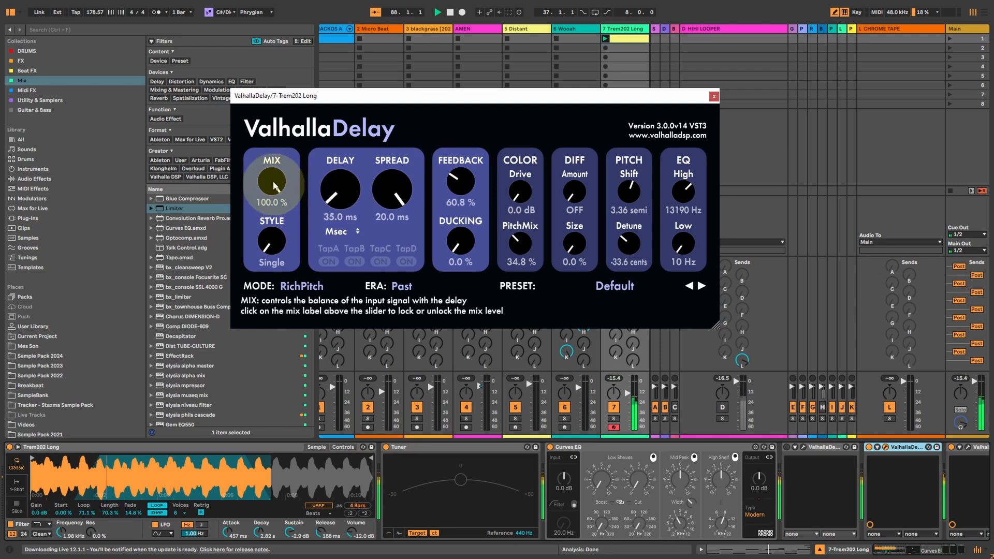
pyautogui.moveTo(271, 182); pyautogui.dragTo(269, 266)
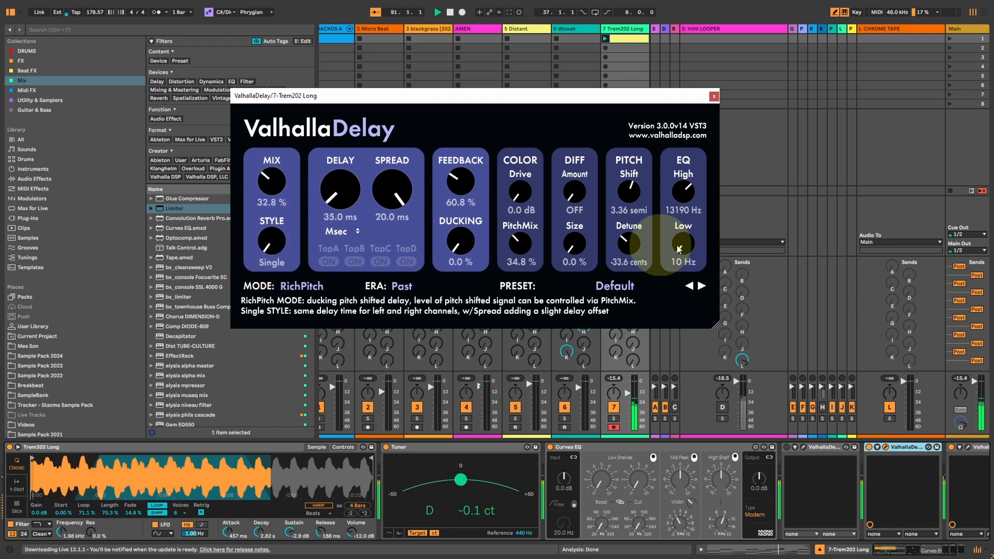
# Set the delay's low EQ to 230 Hz and high EQ to 12630 Hz, and lower the mix to 24.5%.
pyautogui.moveTo(683, 245); pyautogui.dragTo(687, 229)
pyautogui.moveTo(688, 192); pyautogui.dragTo(689, 197)
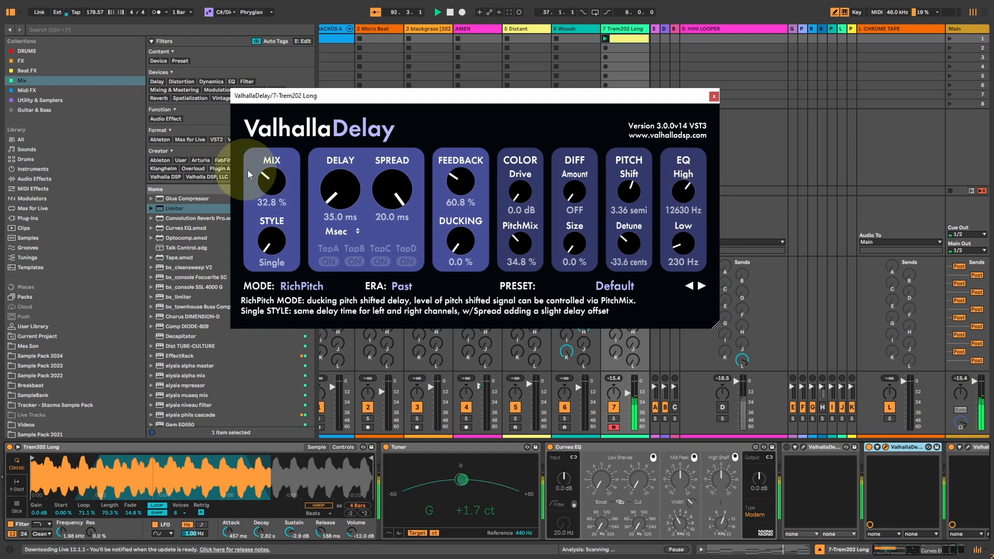
pyautogui.moveTo(247, 170); pyautogui.dragTo(278, 192)
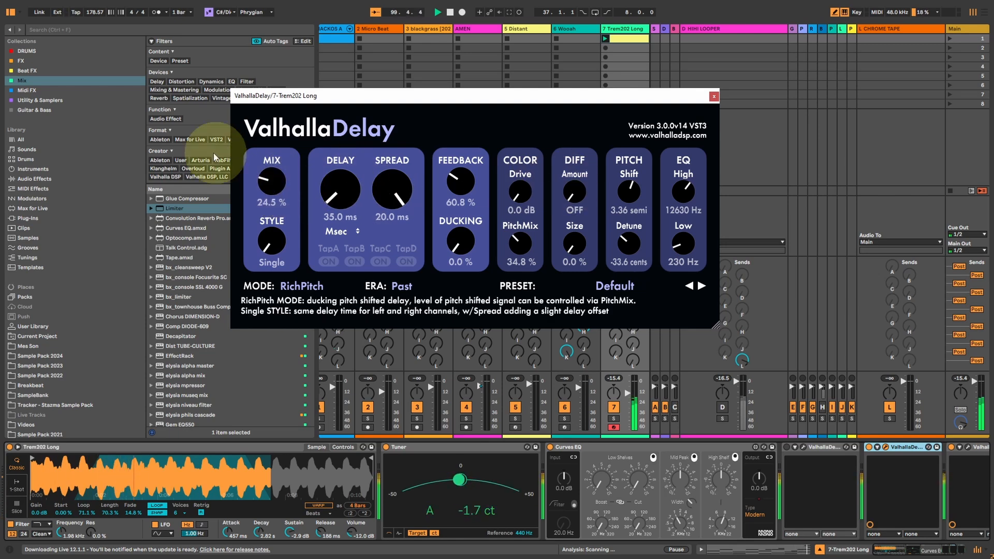
# Set the mix to 100% and pitch shift to 24 semitones, with a note-synced 1/1 delay and -2.7 ms spread.
pyautogui.moveTo(270, 178); pyautogui.dragTo(298, 1)
pyautogui.moveTo(632, 188); pyautogui.dragTo(615, 1)
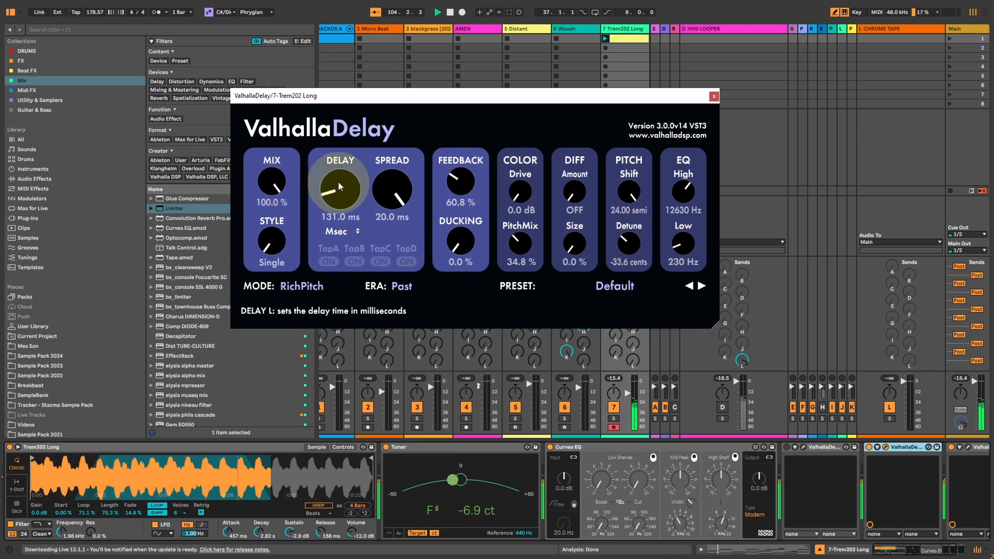
pyautogui.click(336, 232)
pyautogui.click(337, 273)
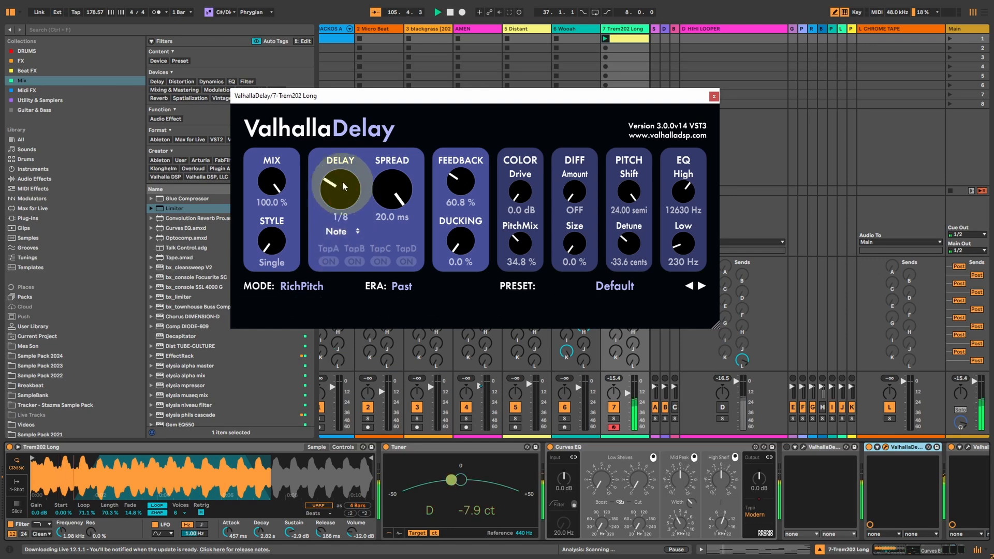
pyautogui.moveTo(343, 181); pyautogui.dragTo(340, 141)
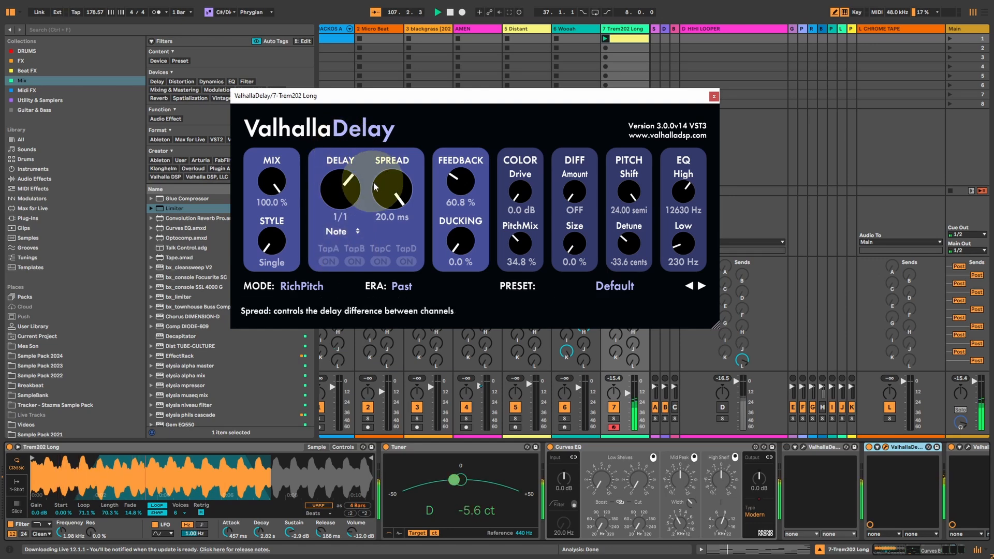
pyautogui.moveTo(374, 182); pyautogui.dragTo(393, 266)
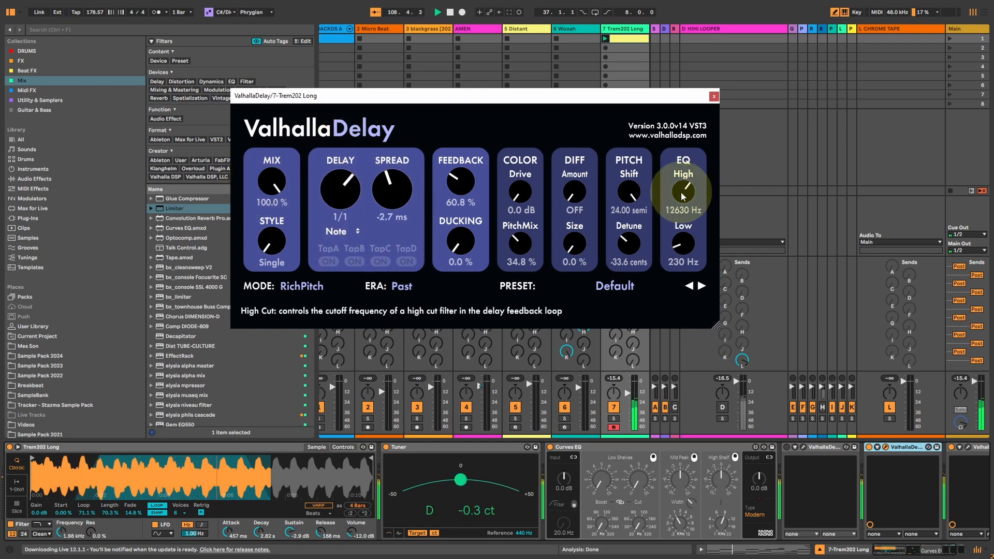
# Set EQ high to 200 Hz and low to 260 Hz, PitchMix 50.8%, drive 5.5 dB, diffusion amount 50.0% and detune -7.2 cents.
pyautogui.moveTo(683, 196); pyautogui.dragTo(672, 309)
pyautogui.moveTo(664, 228); pyautogui.dragTo(653, 231)
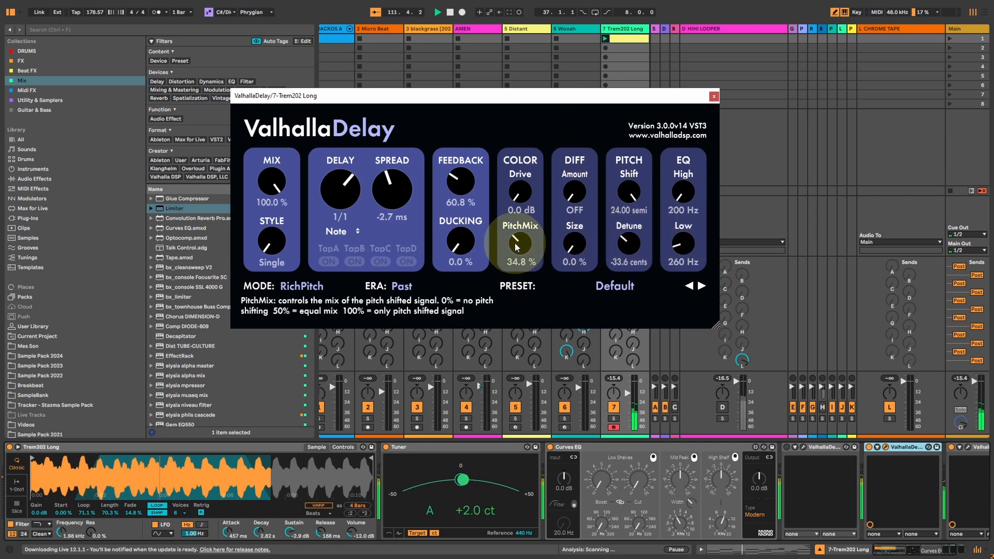
pyautogui.moveTo(518, 244); pyautogui.dragTo(528, 230)
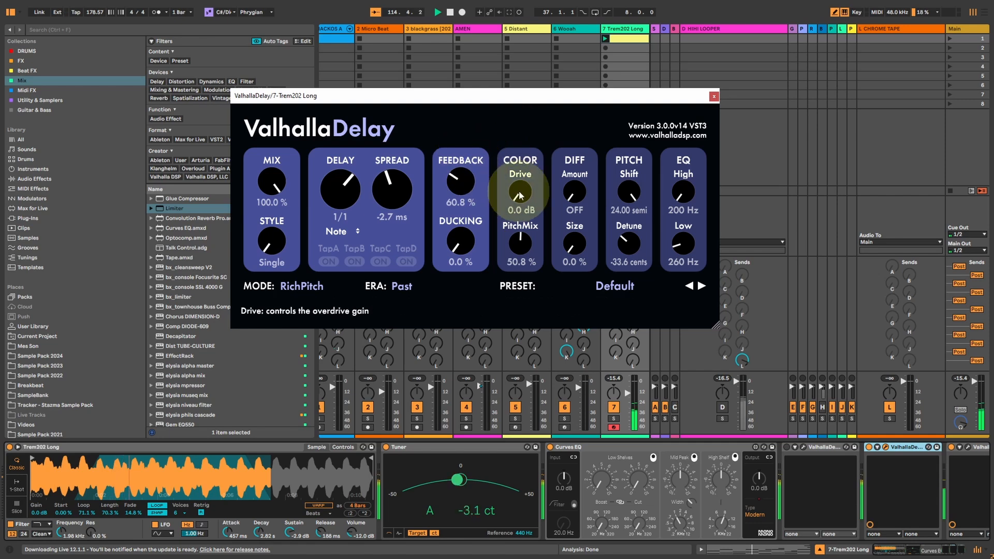
pyautogui.moveTo(516, 192); pyautogui.dragTo(515, 169)
pyautogui.moveTo(576, 195); pyautogui.dragTo(580, 155)
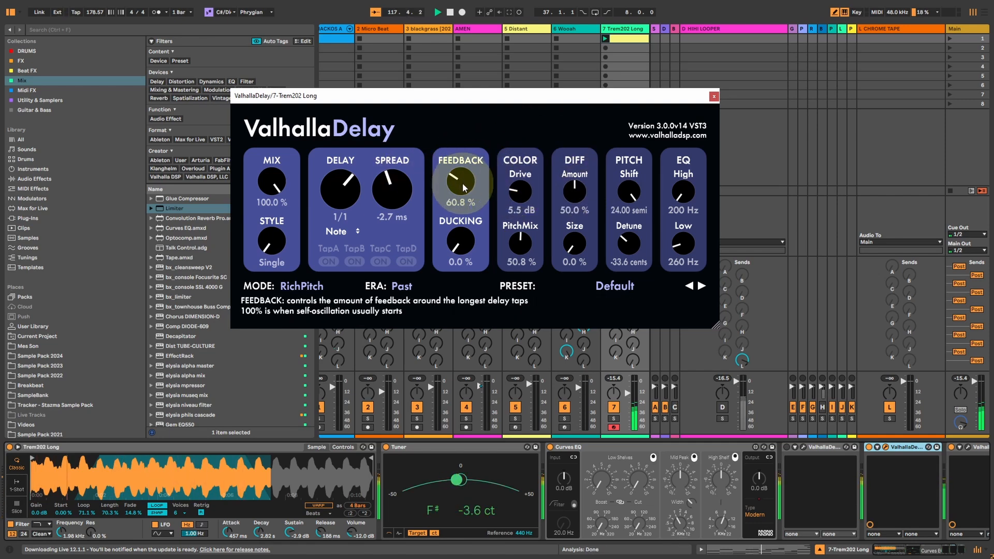
pyautogui.moveTo(628, 243); pyautogui.dragTo(628, 230)
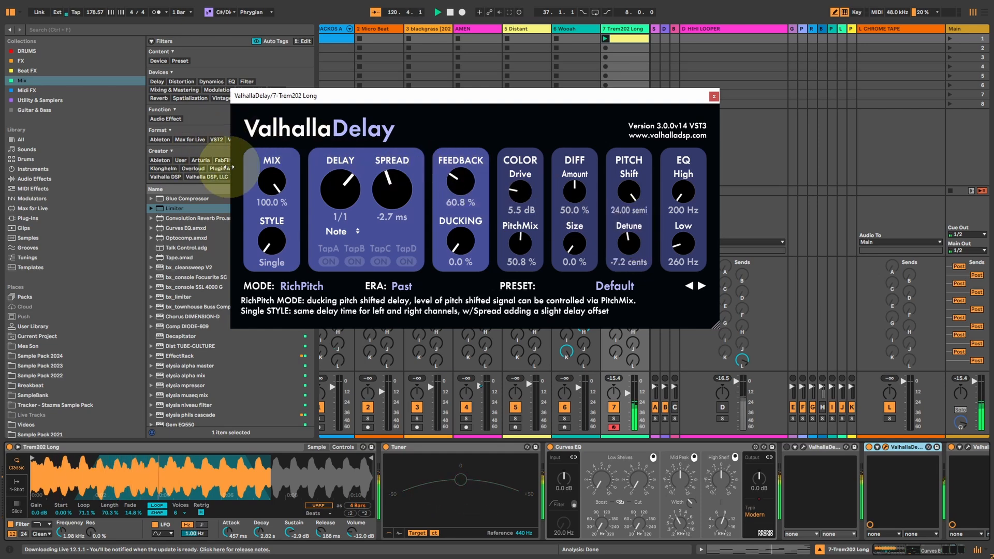
# Save the settings as preset "RichPitch IceVerb" in the Stazma Delay Preset folder and close the delay window.
pyautogui.click(620, 287)
pyautogui.moveTo(620, 287)
pyautogui.click(572, 31)
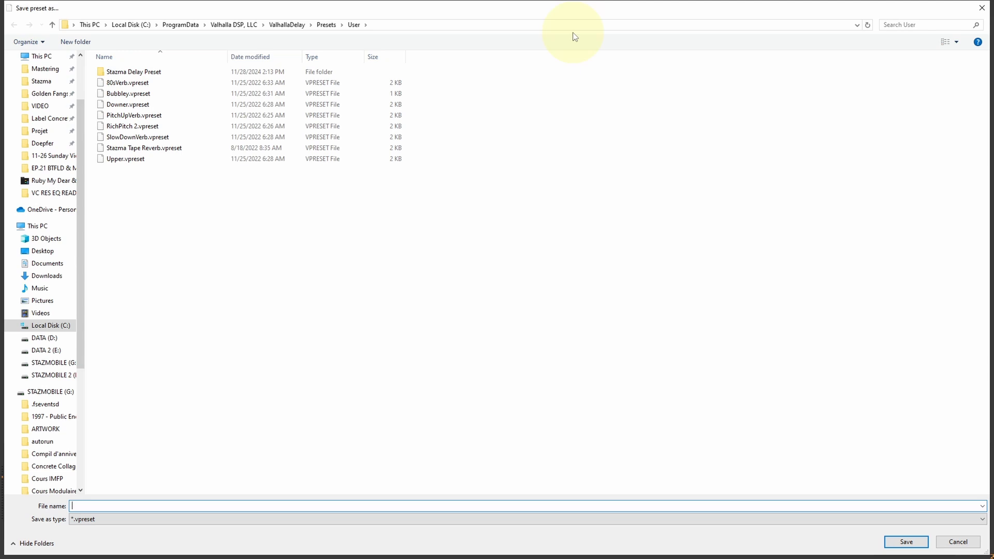
pyautogui.doubleClick(117, 72)
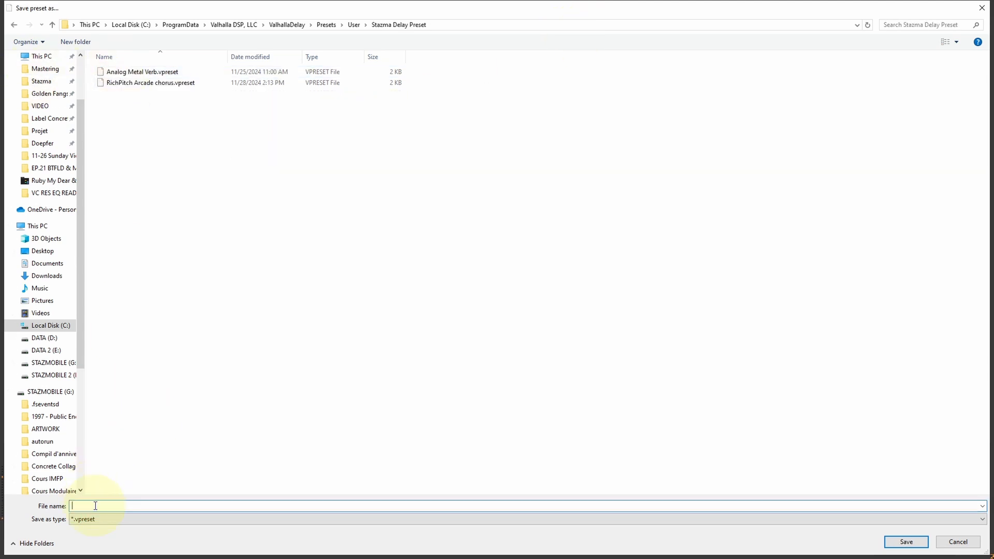
pyautogui.write('RichP')
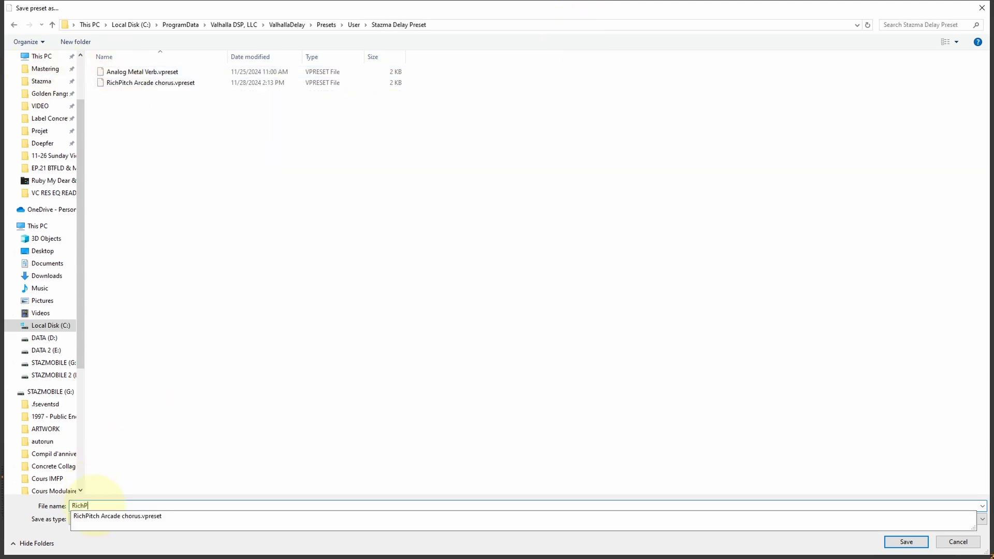
pyautogui.write('itch Ic')
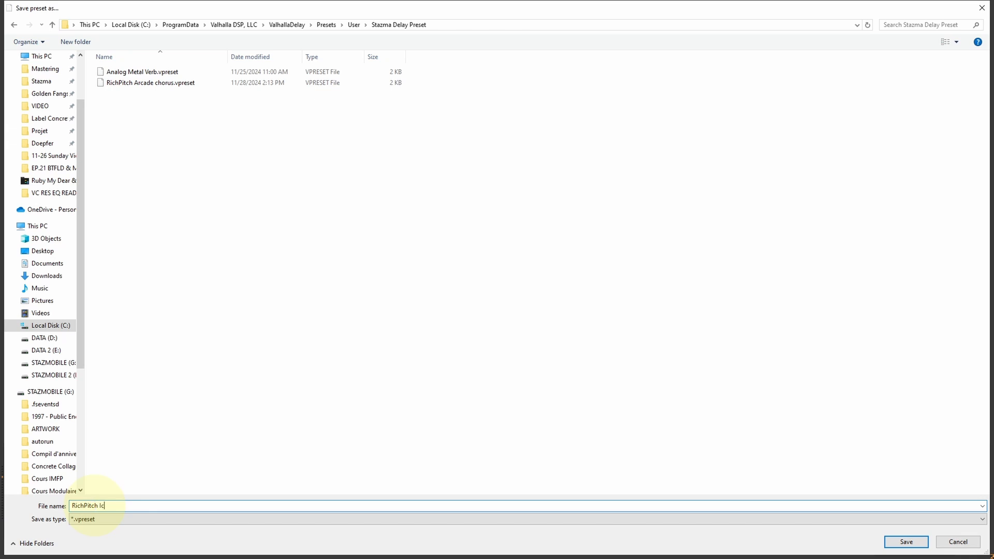
pyautogui.write('eVerb')
pyautogui.press('Return')
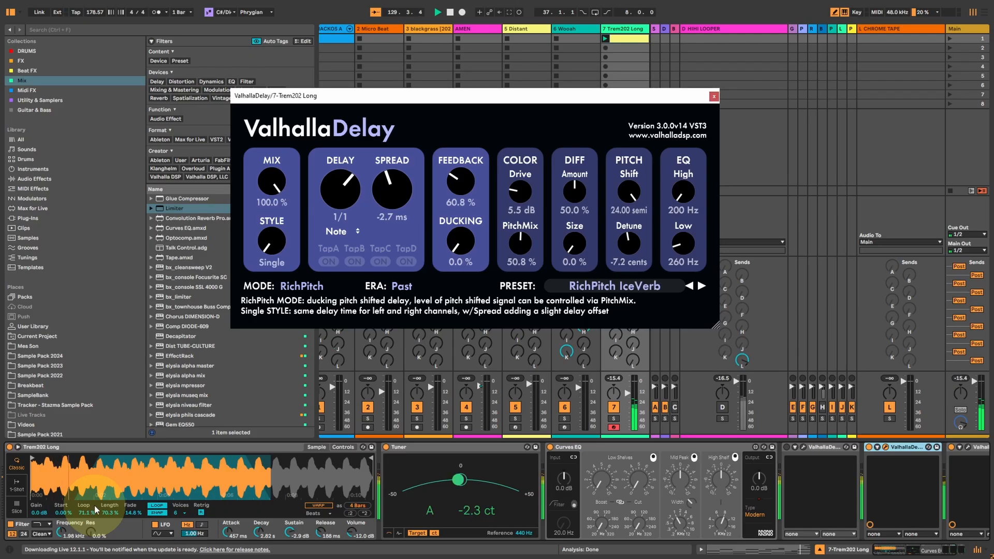
pyautogui.moveTo(580, 248); pyautogui.dragTo(564, 321)
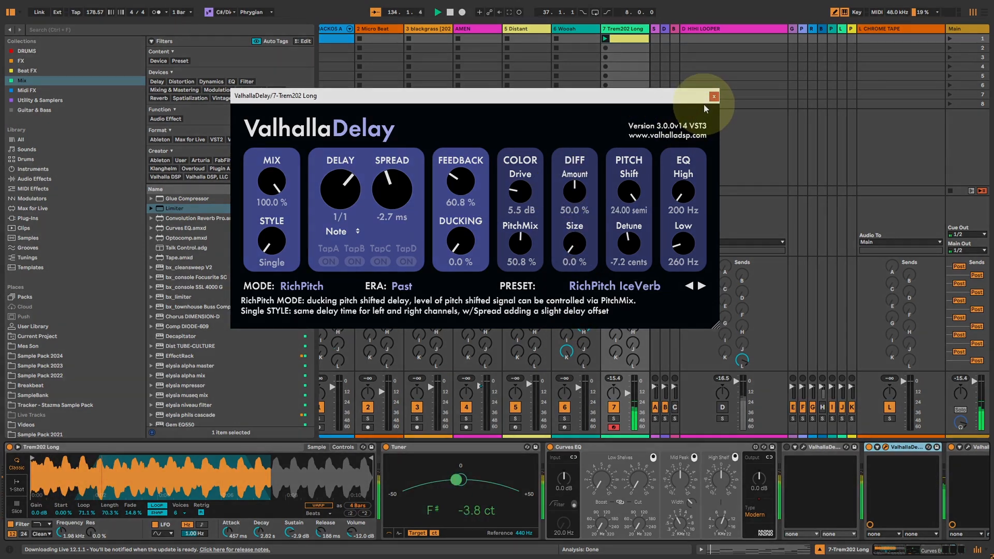
pyautogui.click(714, 96)
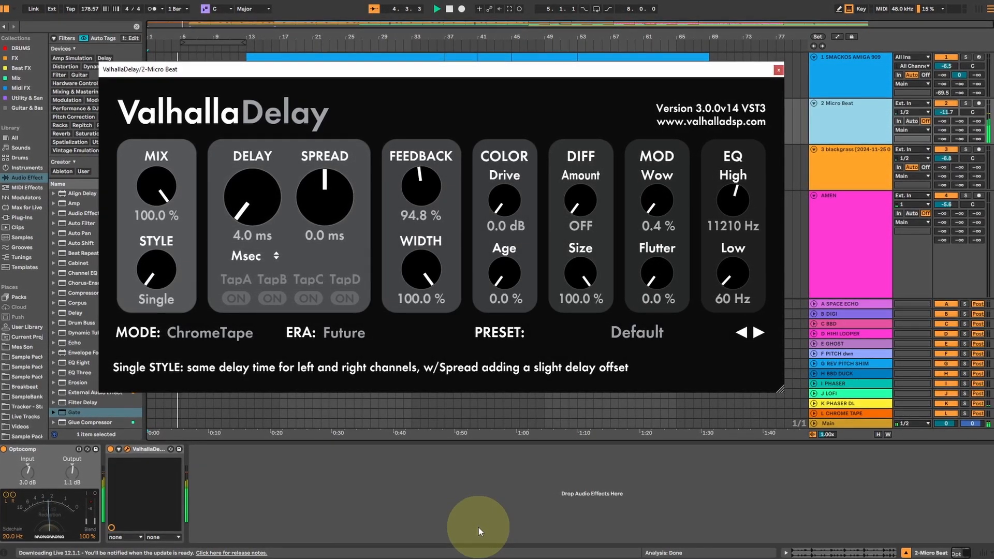
# Close the Micro Beat delay, set the blackgrass track's Analog Metal Verb delay to 33.2% mix and 44.0% feedback, and close it.
pyautogui.click(779, 69)
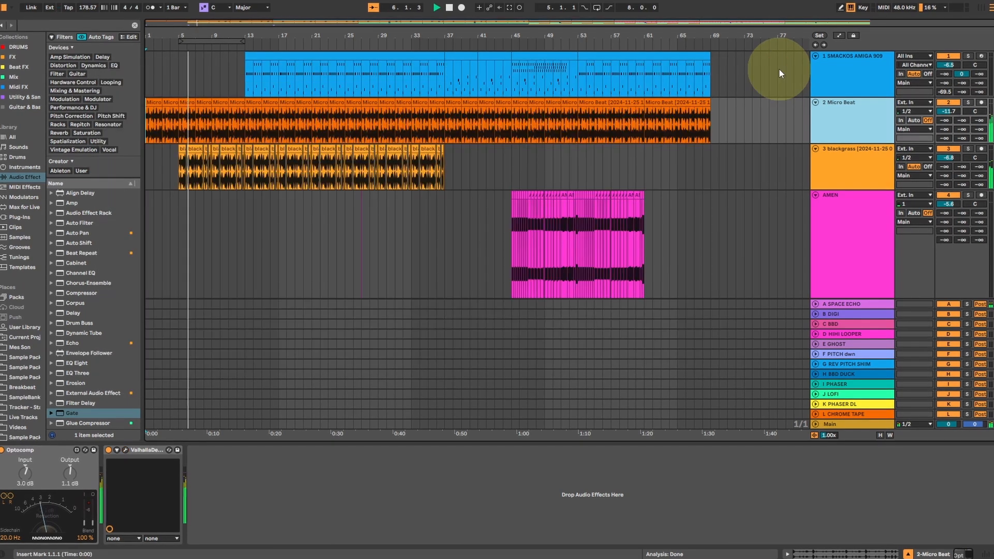
pyautogui.click(875, 168)
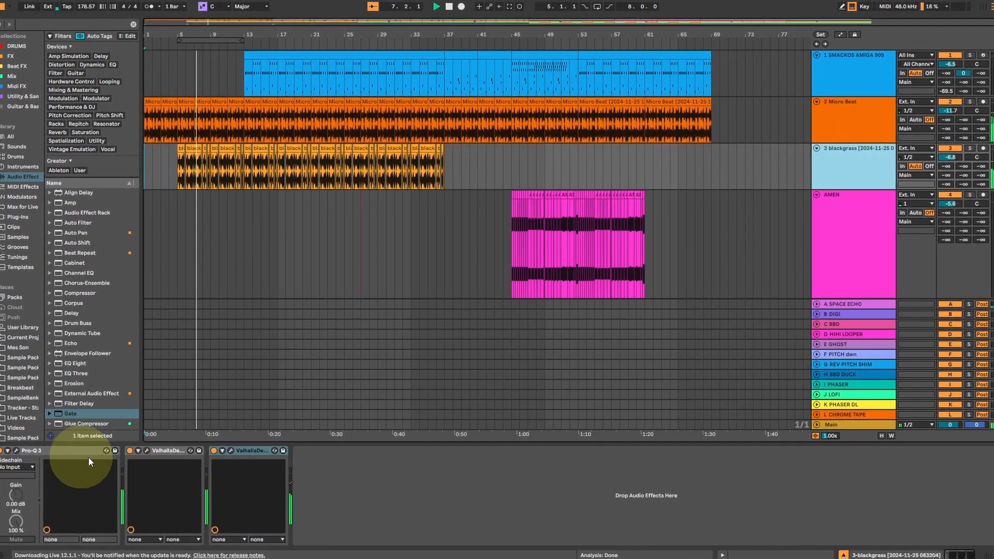
pyautogui.click(228, 452)
pyautogui.moveTo(180, 228); pyautogui.dragTo(159, 307)
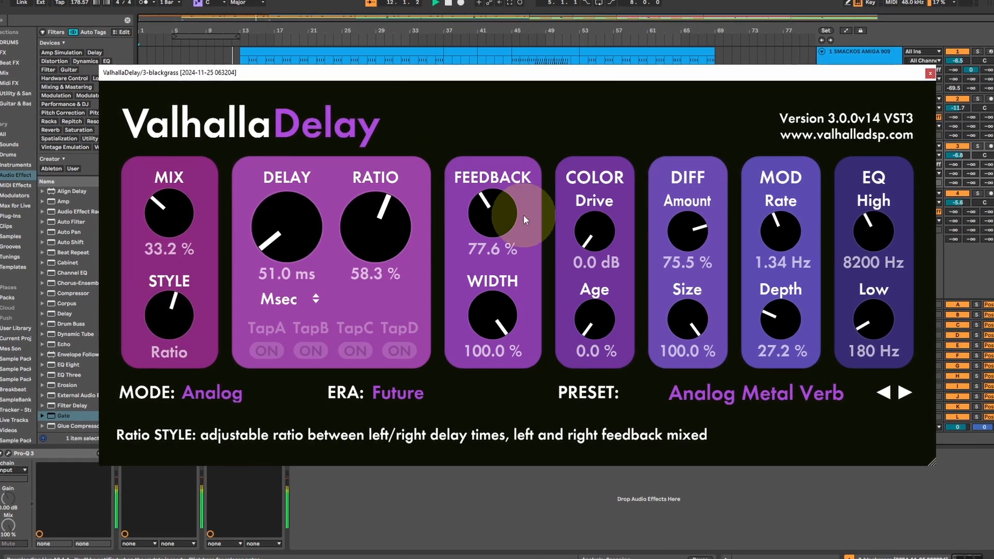
pyautogui.moveTo(523, 215); pyautogui.dragTo(502, 220)
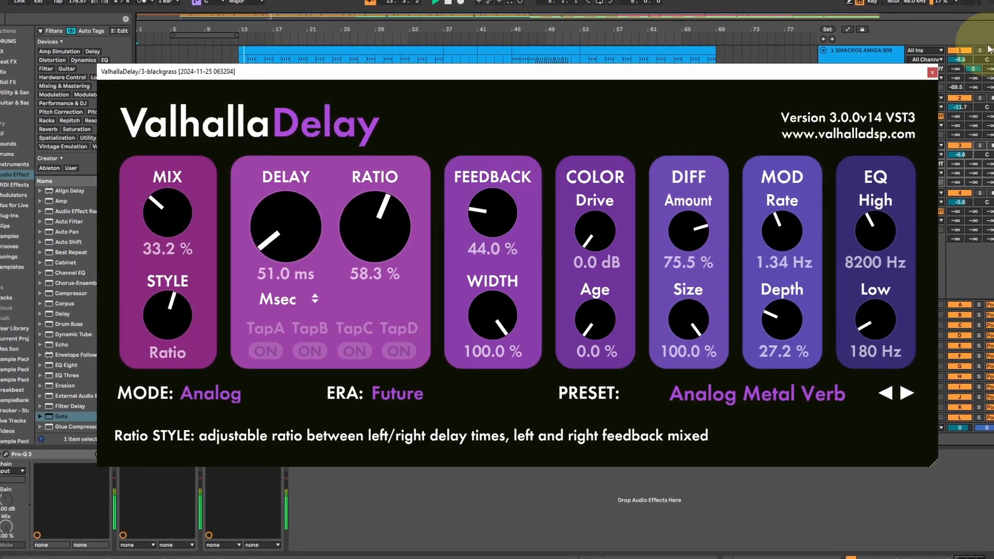
pyautogui.click(931, 73)
# Switch to the Session view and briefly raise effect sends on the Micro Beat, blackgrass and Wooah tracks during playback.
pyautogui.press('Tab')
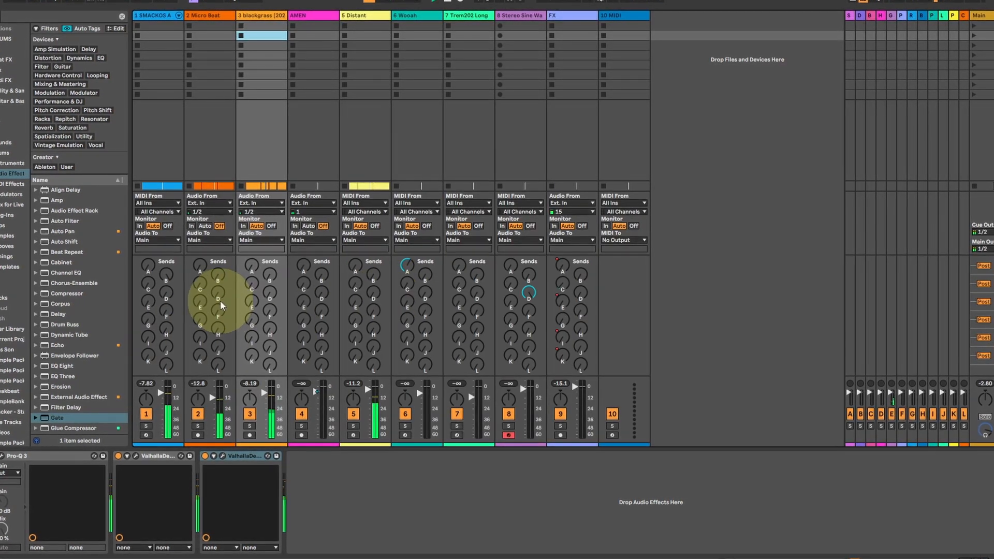
pyautogui.moveTo(203, 303); pyautogui.dragTo(203, 295)
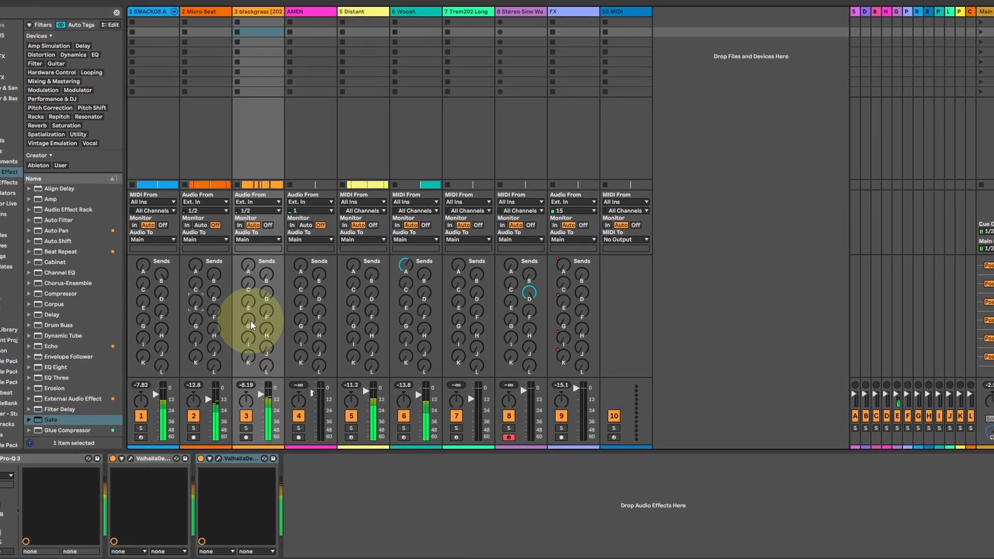
pyautogui.moveTo(404, 323); pyautogui.dragTo(400, 318)
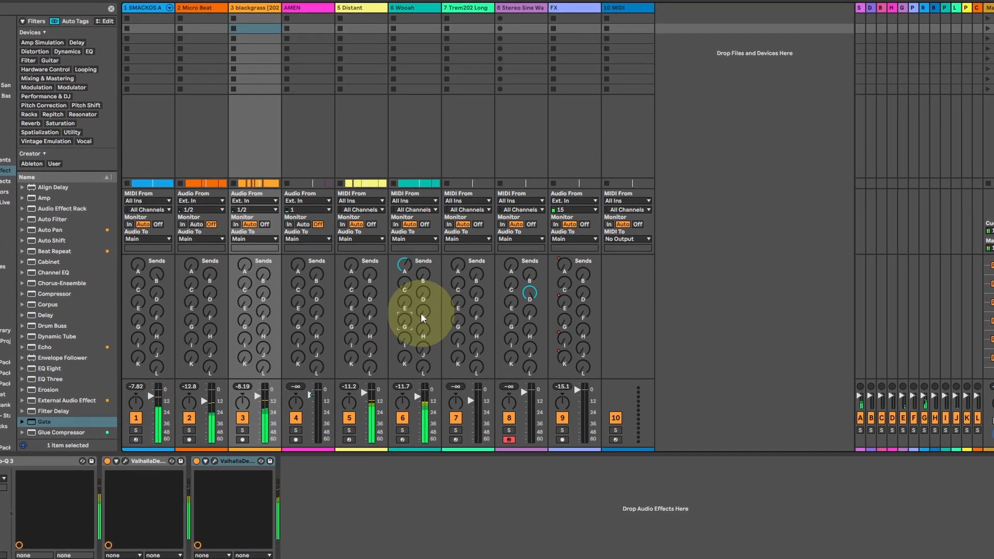
pyautogui.moveTo(424, 316); pyautogui.dragTo(357, 343)
pyautogui.moveTo(260, 312); pyautogui.dragTo(311, 358)
pyautogui.moveTo(418, 358)
pyautogui.mouseDown()
pyautogui.moveTo(418, 340)
pyautogui.moveTo(407, 365)
pyautogui.mouseUp()
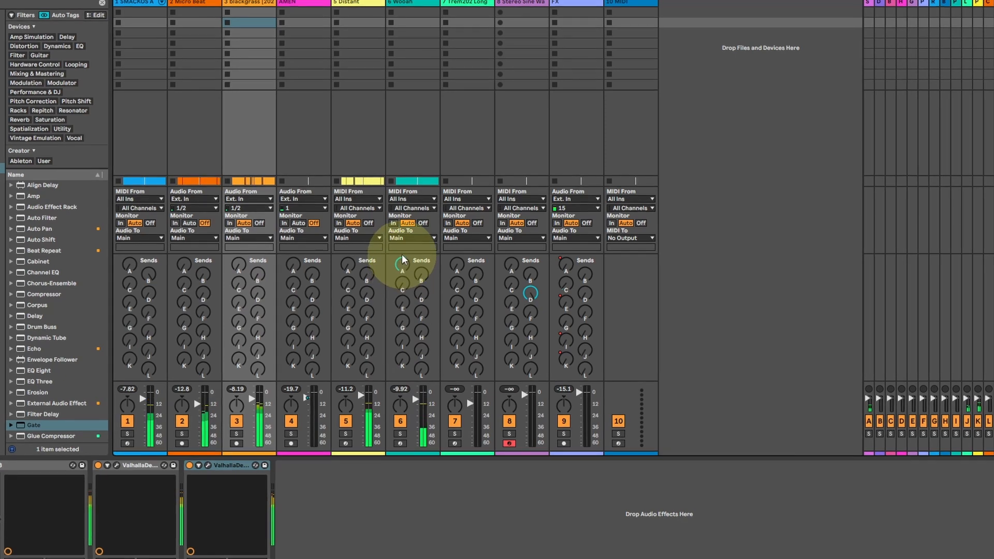
# Adjust sends A and B on the Wooah track and raise send B on the SMACKOS and Micro Beat tracks.
pyautogui.moveTo(399, 268); pyautogui.dragTo(422, 270)
pyautogui.click(424, 271)
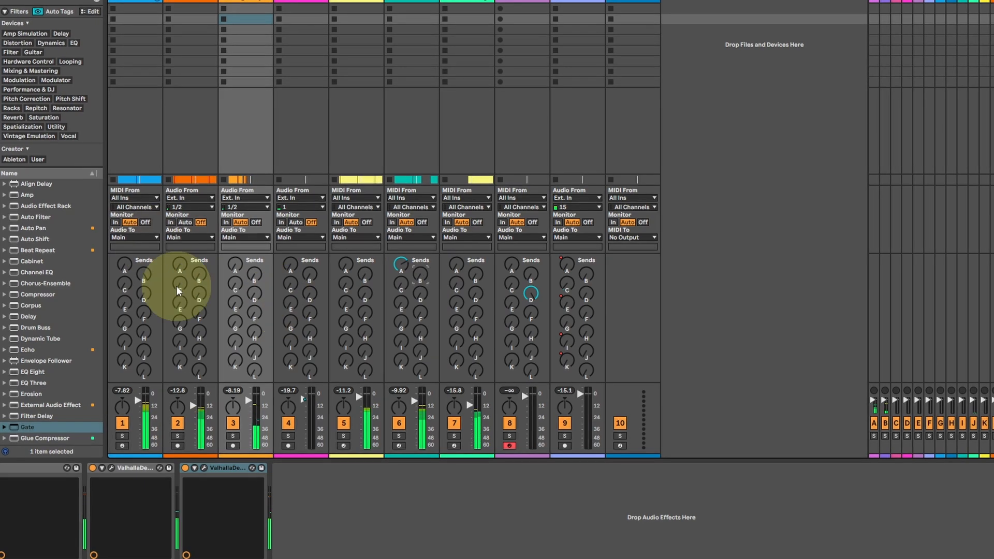
pyautogui.click(197, 272)
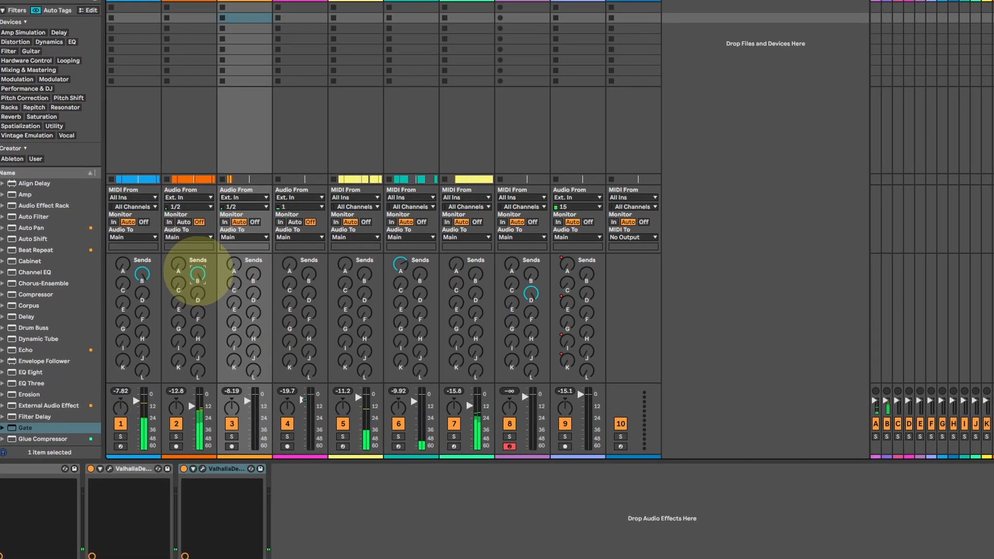
# Turn send B on track 2 fully down and briefly bring in its sends F and E during playback.
pyautogui.moveTo(198, 271); pyautogui.dragTo(198, 275)
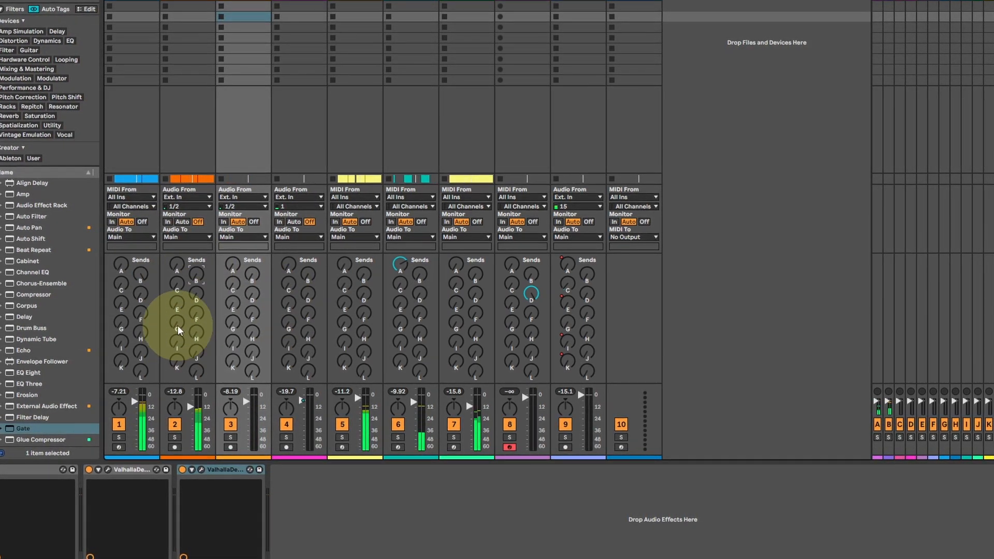
pyautogui.click(196, 313)
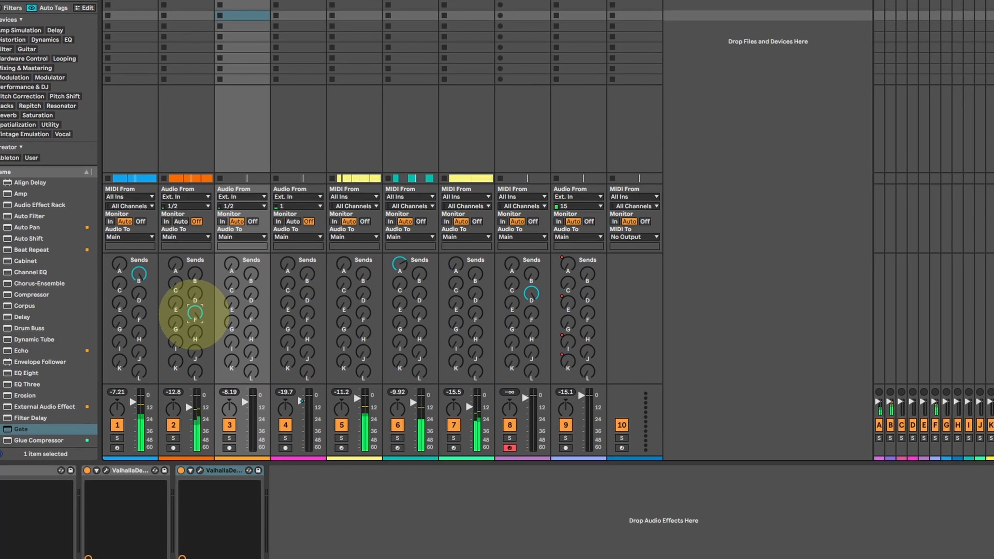
pyautogui.click(174, 303)
pyautogui.moveTo(174, 302); pyautogui.dragTo(173, 301)
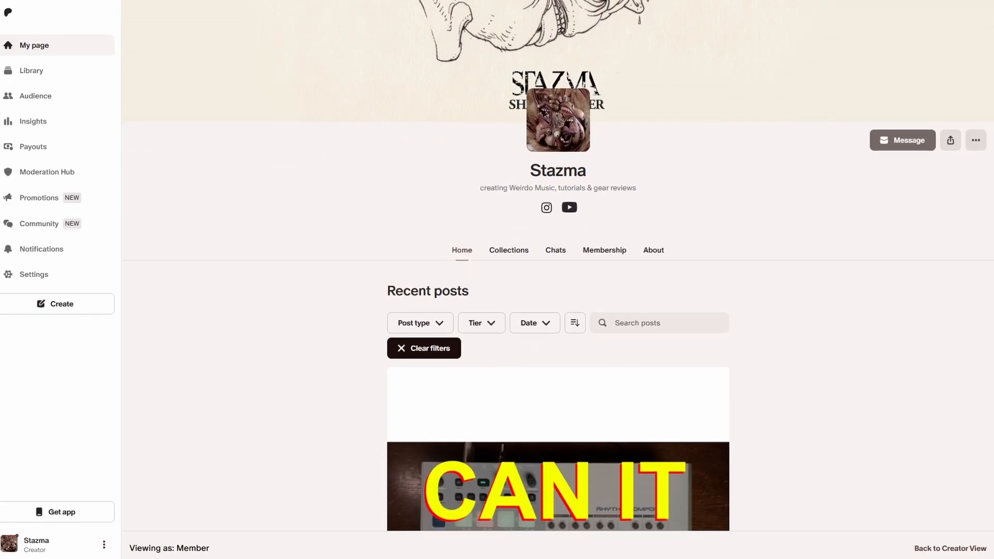
# Switch to the Patreon creator page and look through the recent posts, including the Analog Rytm sample pack post.
pyautogui.scroll(-3, 558, 280)
pyautogui.scroll(-20, 558, 279)
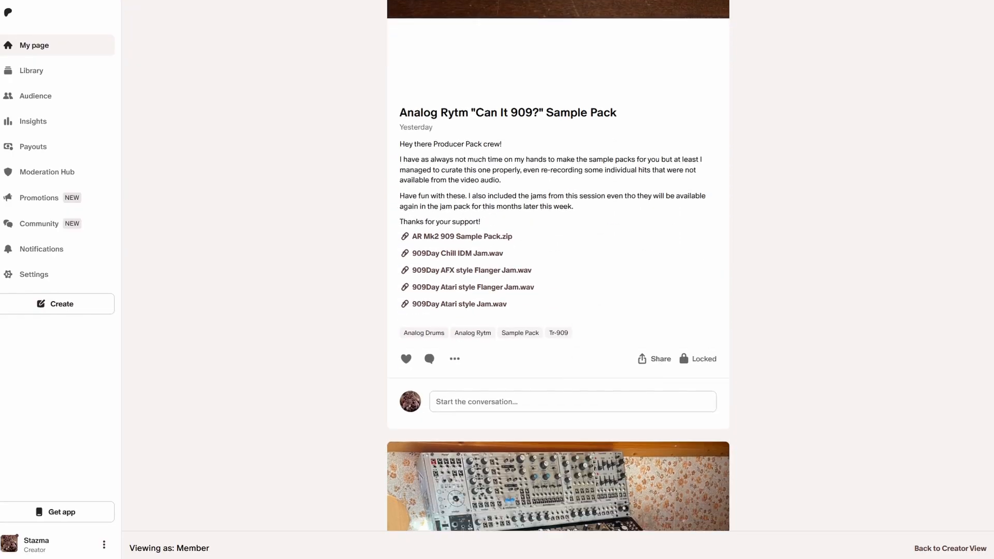
pyautogui.scroll(-18, 558, 280)
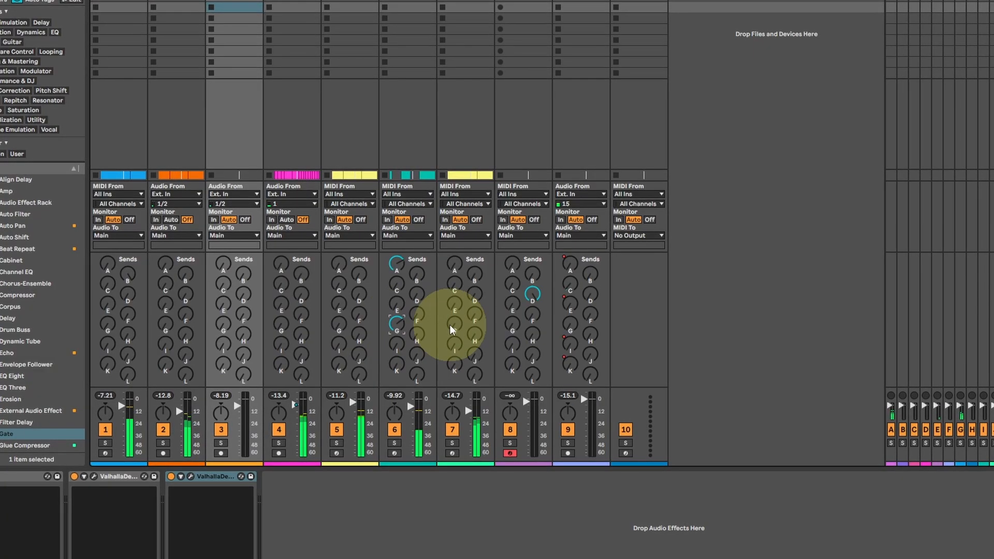
# In the Live set, raise send G on track 7 and adjust send G on track 6.
pyautogui.moveTo(454, 324); pyautogui.dragTo(454, 321)
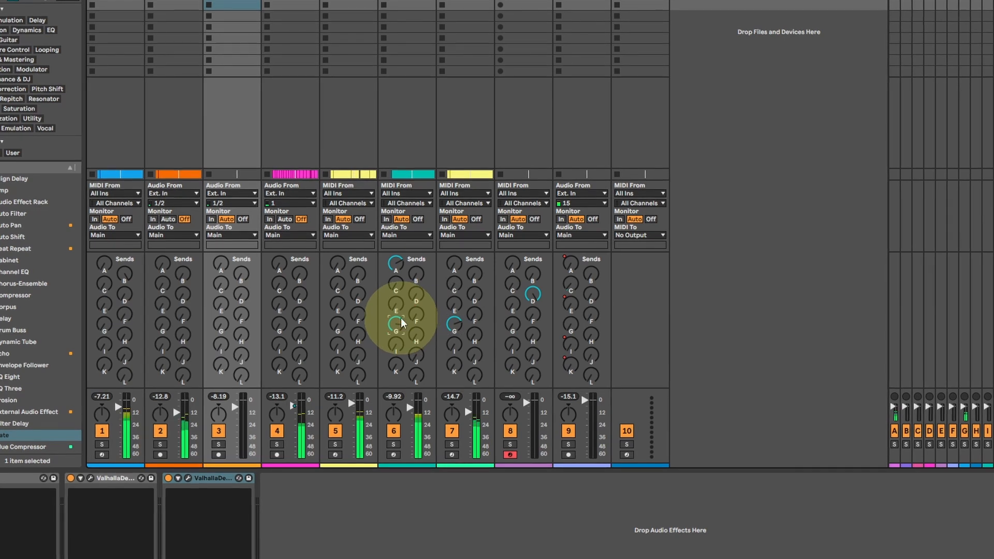
pyautogui.moveTo(454, 325)
pyautogui.mouseDown()
pyautogui.moveTo(400, 318)
pyautogui.moveTo(453, 319)
pyautogui.mouseUp()
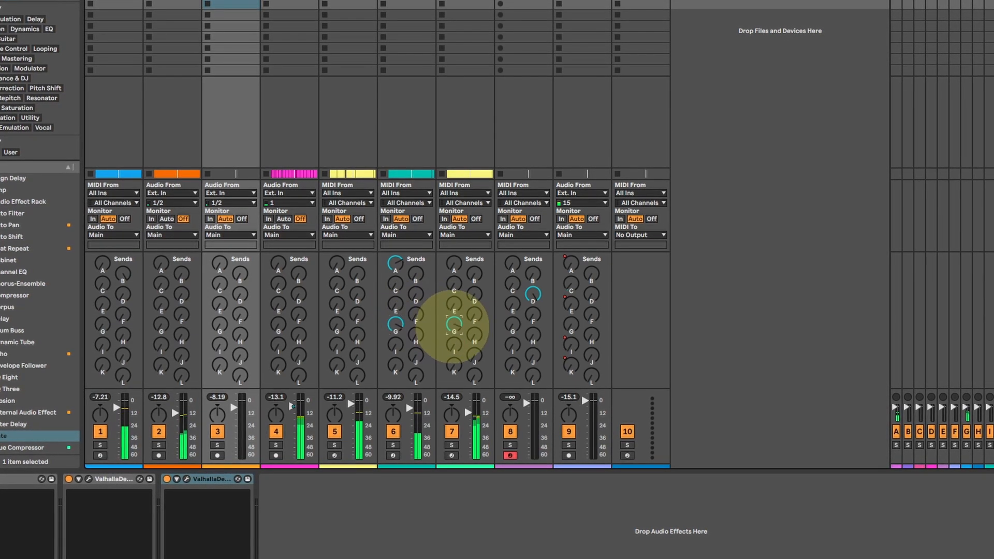
pyautogui.click(395, 325)
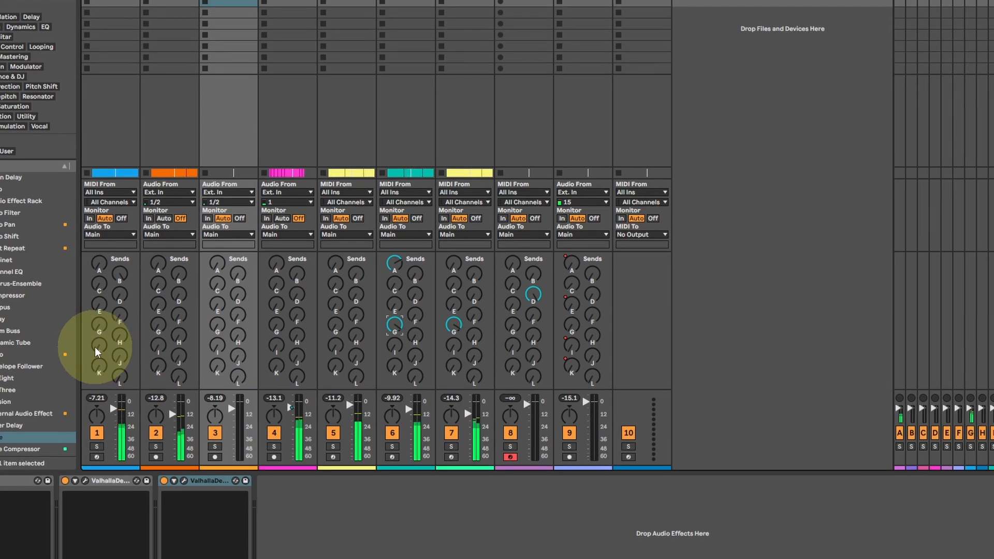
# Raise send I on tracks 4 and 2 and send J on track 1, and turn send G on track 6 fully down.
pyautogui.moveTo(282, 350); pyautogui.dragTo(272, 346)
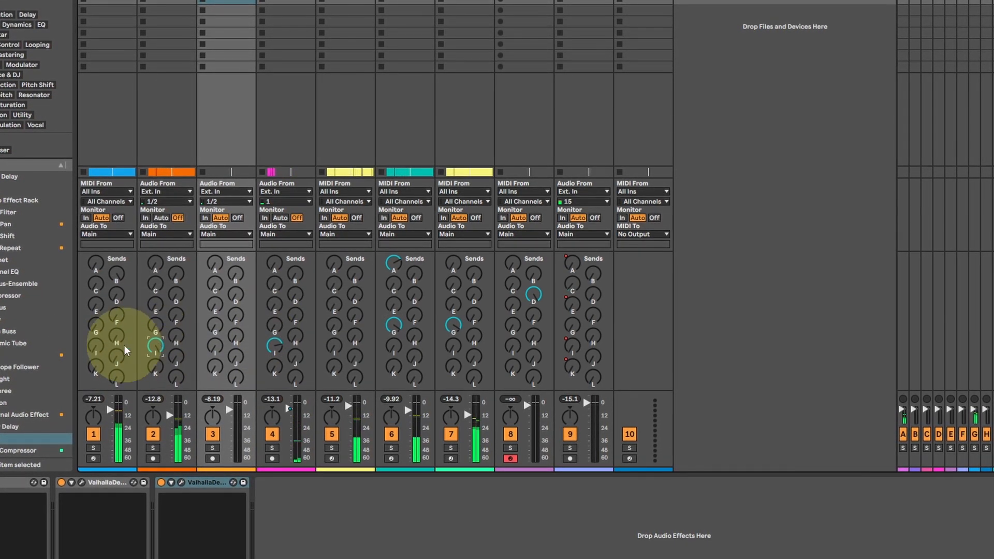
pyautogui.click(116, 357)
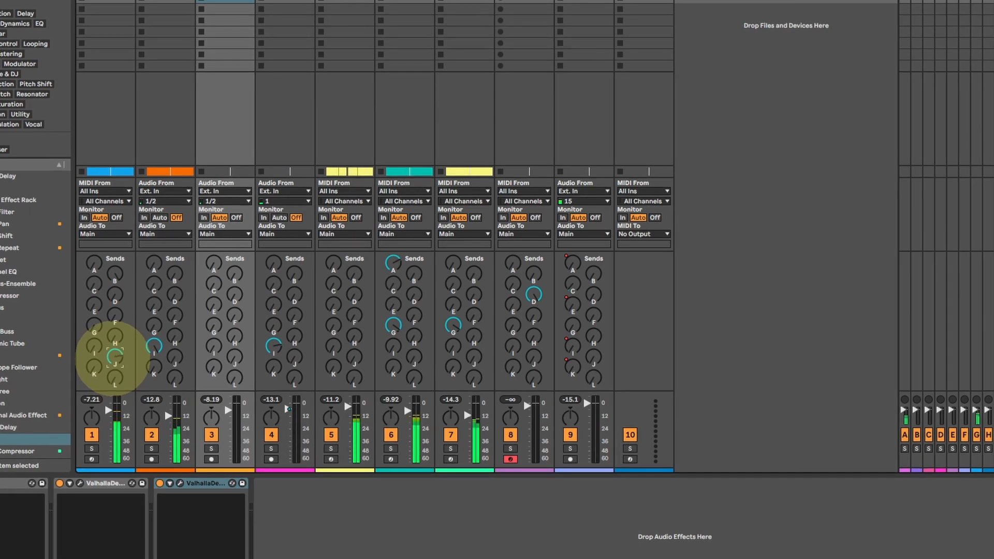
pyautogui.moveTo(393, 324); pyautogui.dragTo(391, 332)
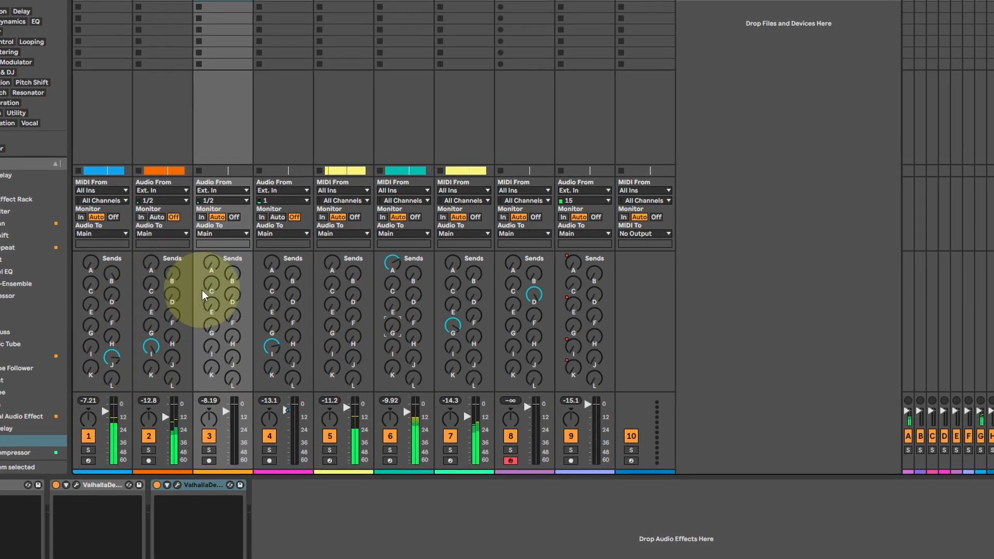